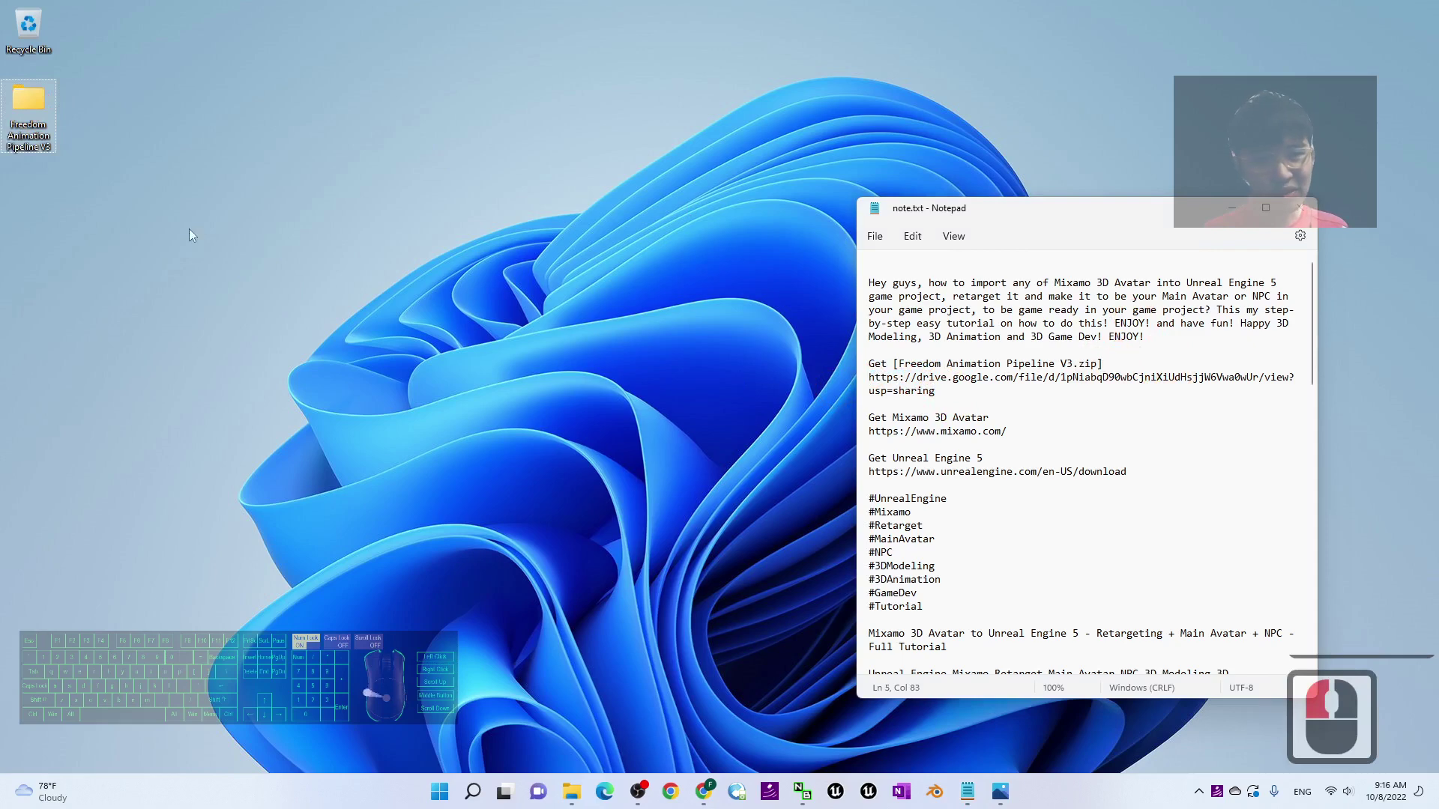
# Check the Freedom Animation Pipeline V3 folder and select the Mixamo address in the note.
pyautogui.doubleClick(33, 92)
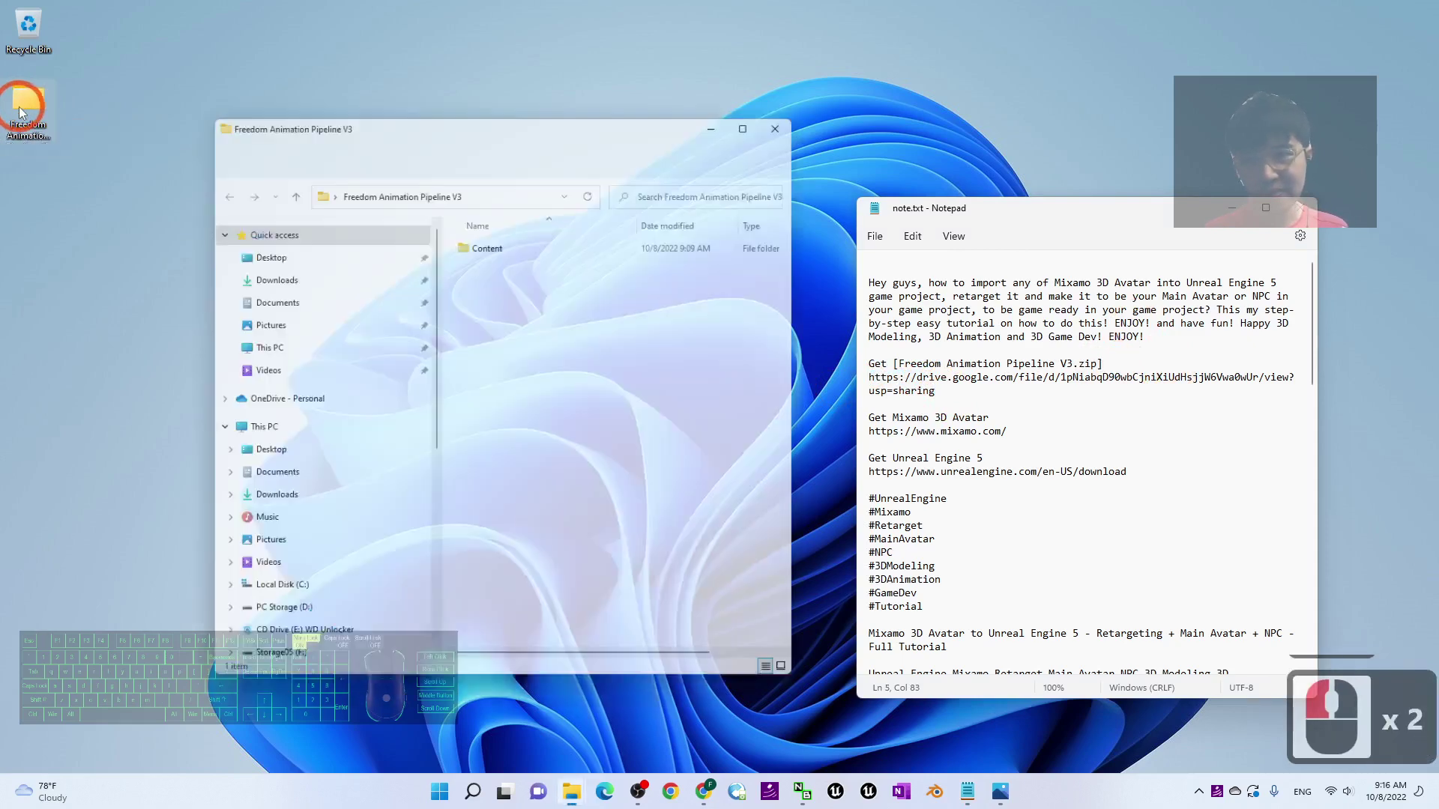
pyautogui.click(511, 246)
pyautogui.click(795, 112)
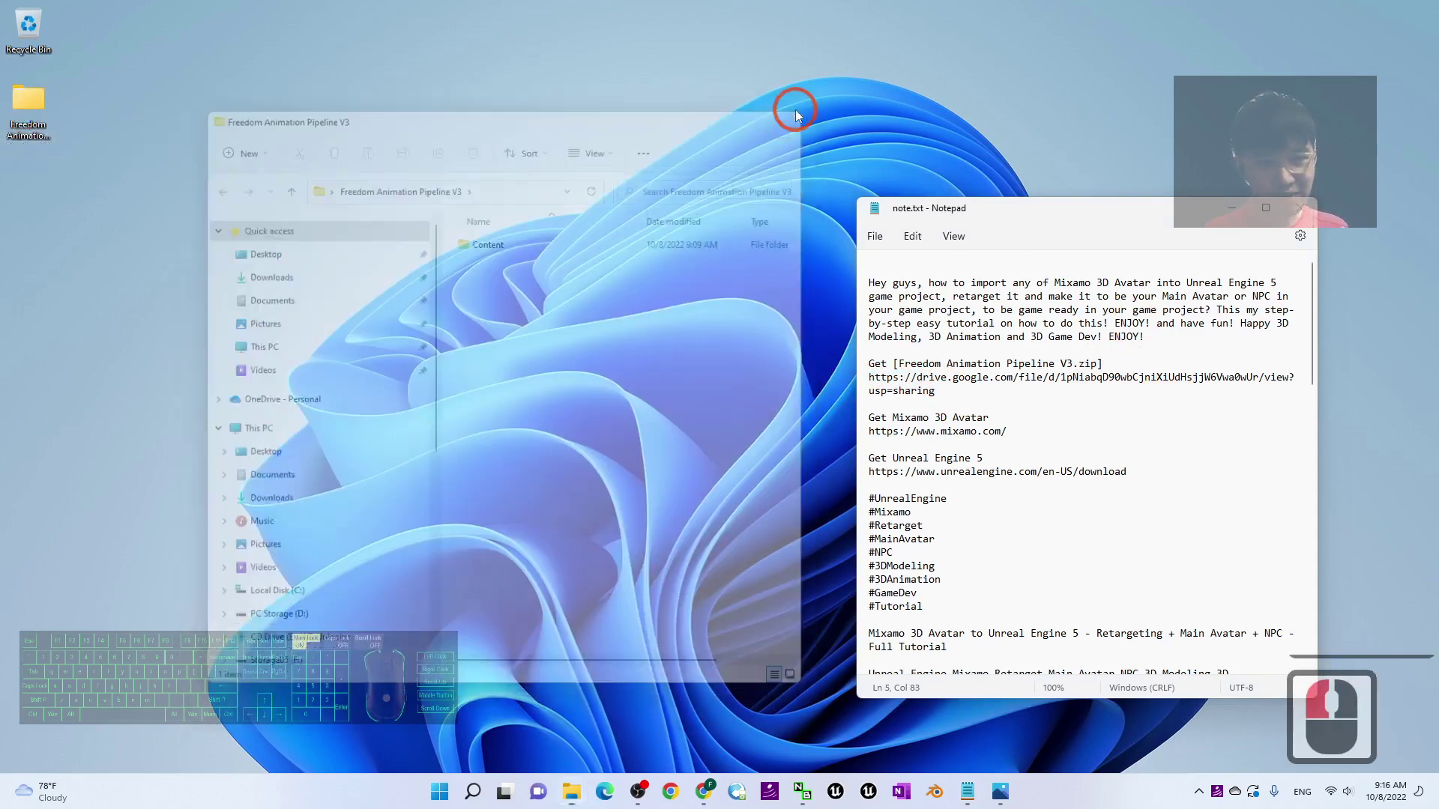
pyautogui.click(325, 142)
pyautogui.click(1000, 419)
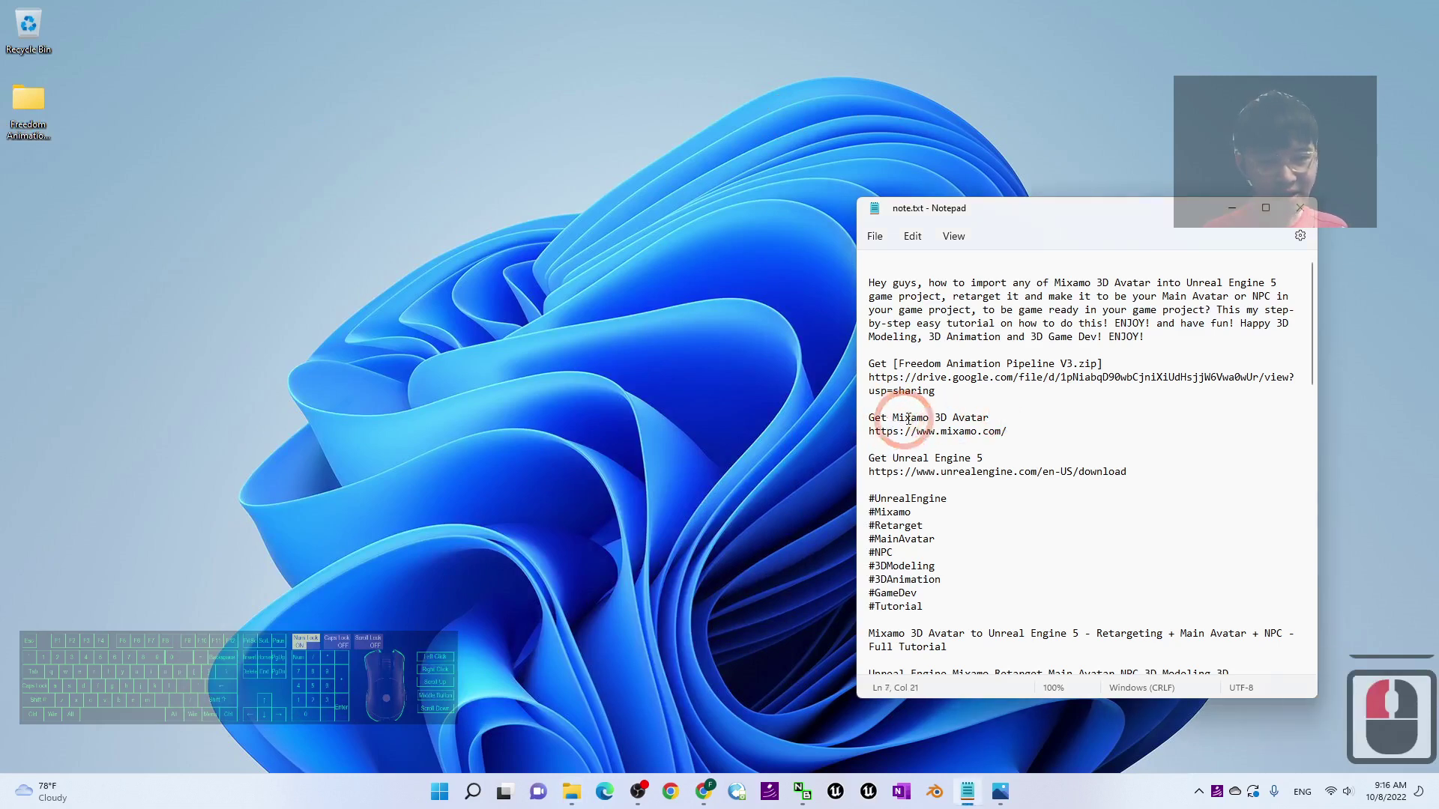
pyautogui.moveTo(1012, 432); pyautogui.dragTo(869, 432)
pyautogui.click(1019, 431)
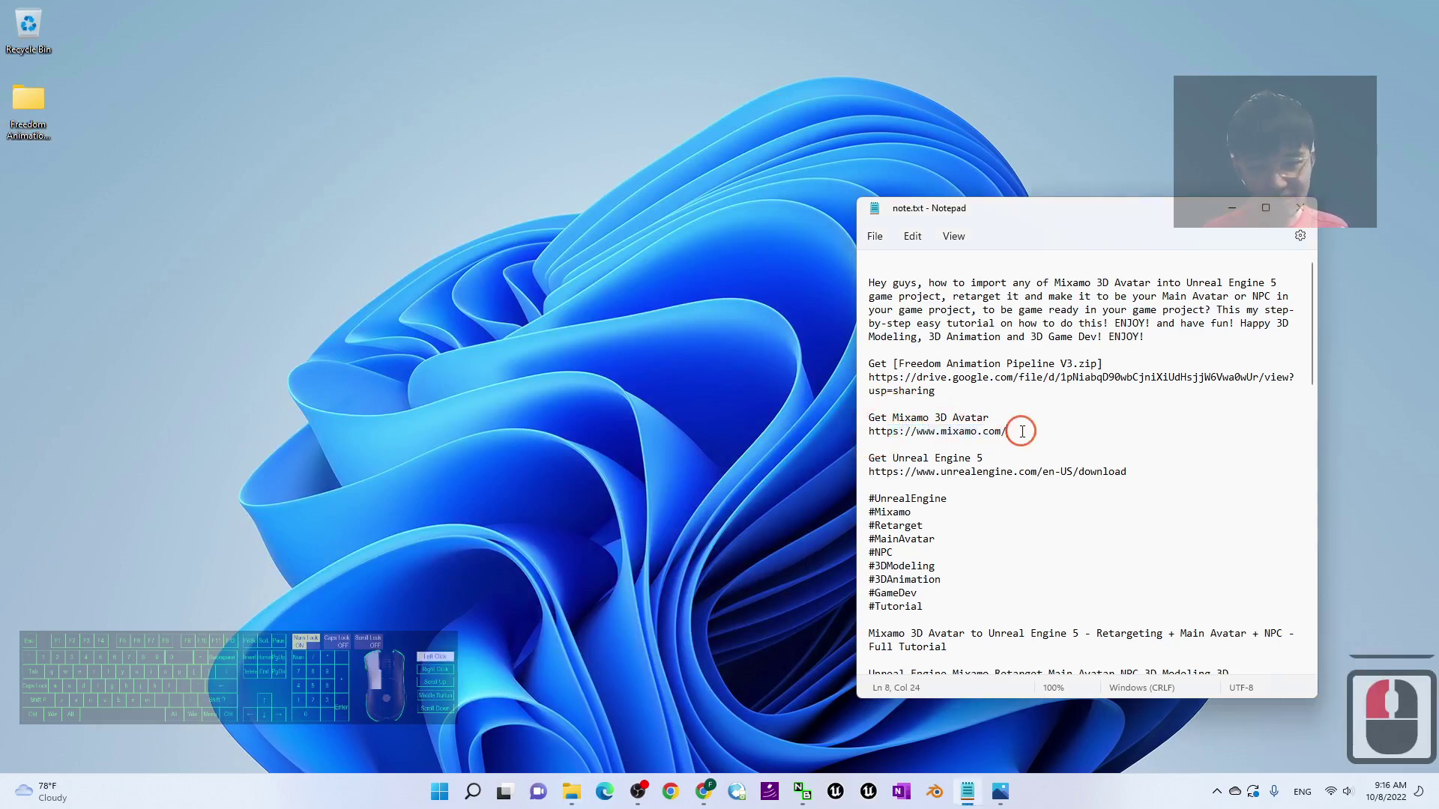
# Switch Mixamo's library to Characters and pick Maria J J Ong for the preview.
pyautogui.click(716, 789)
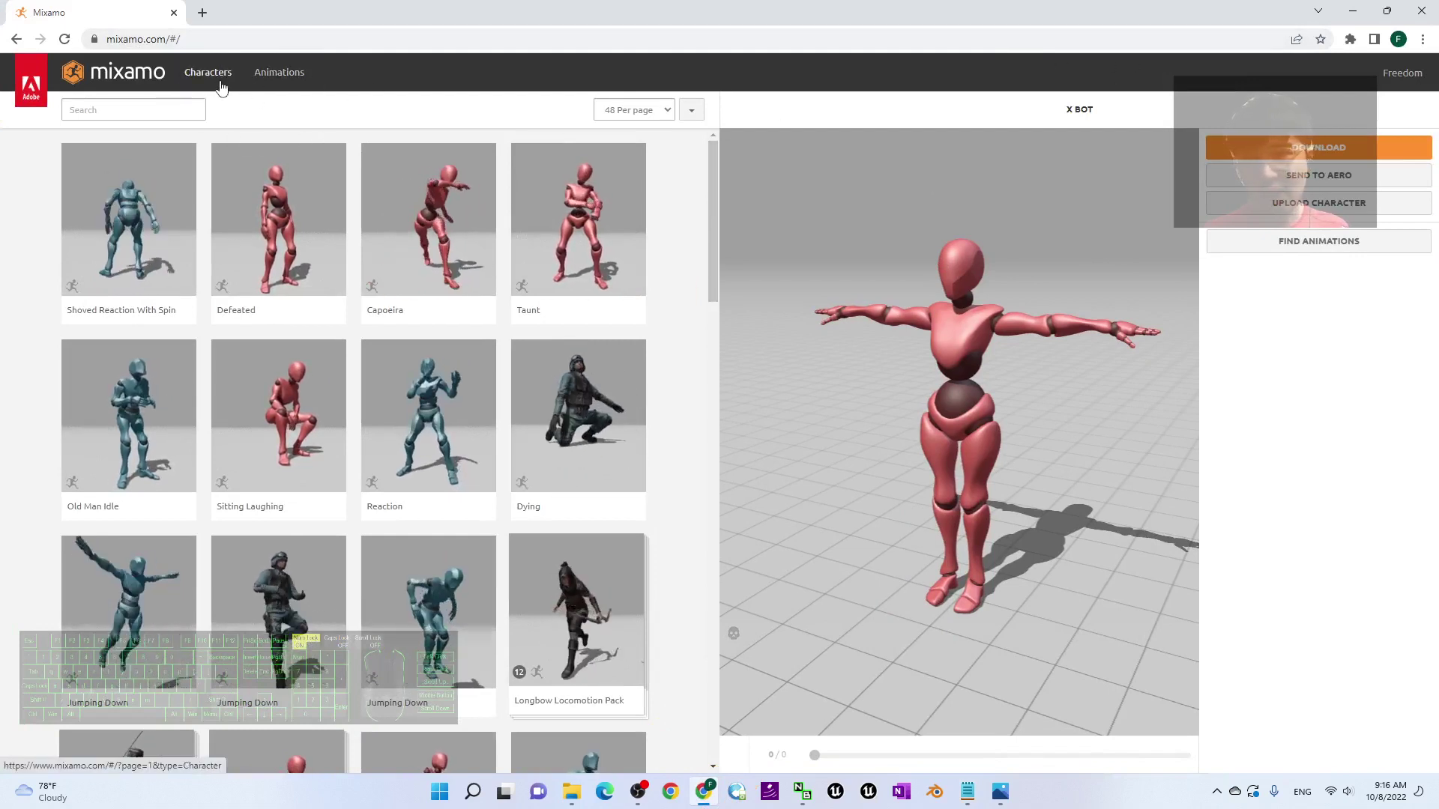
pyautogui.click(1400, 73)
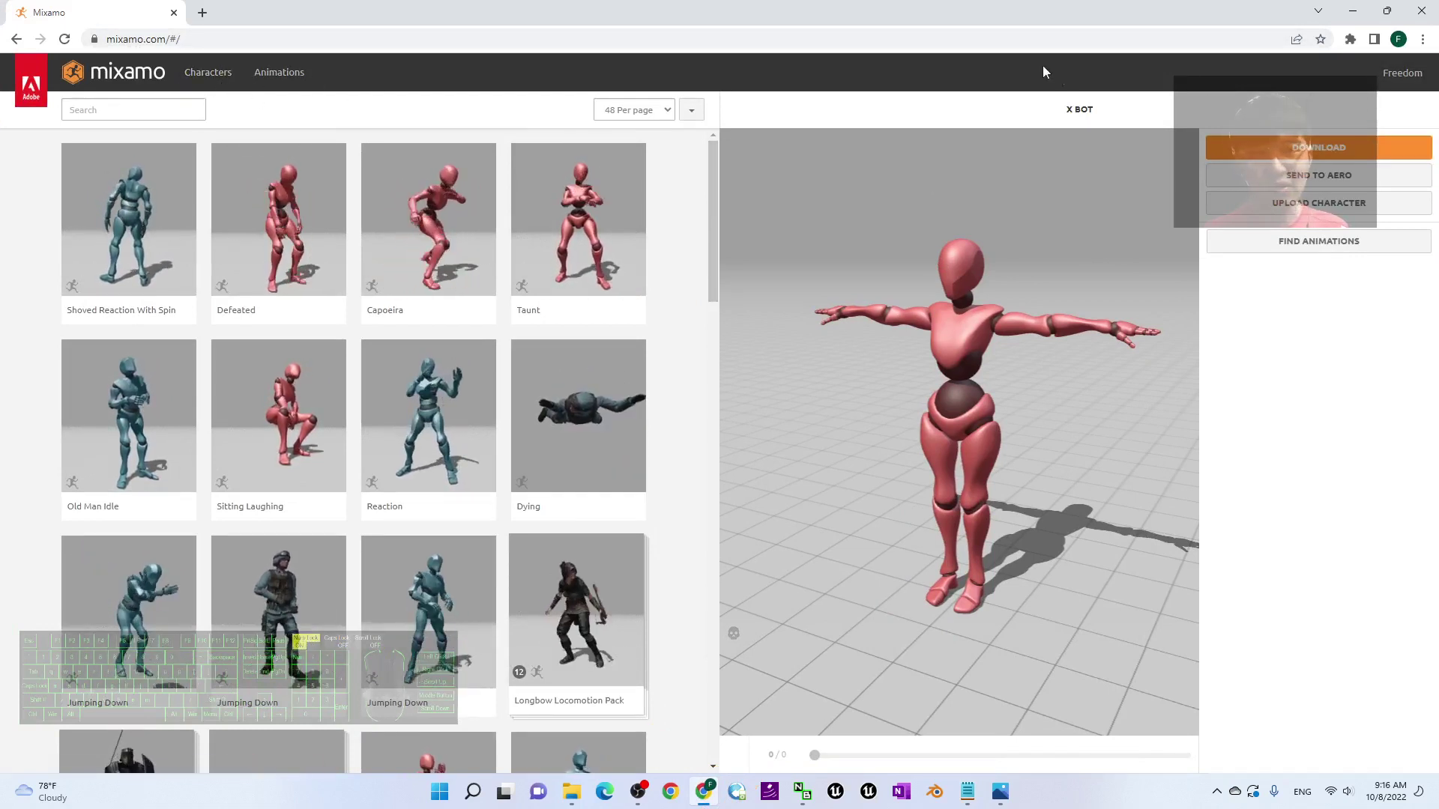
pyautogui.click(206, 77)
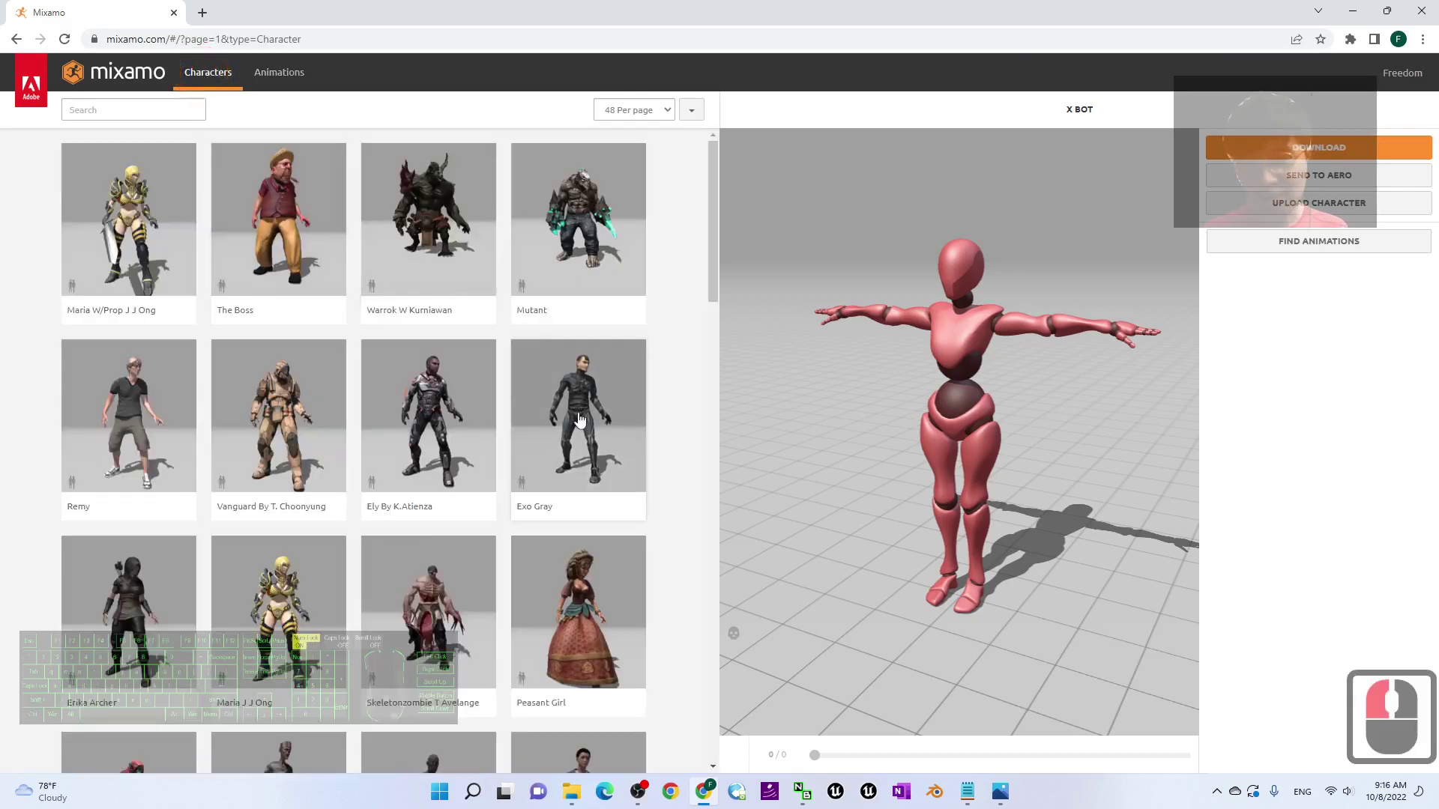
pyautogui.scroll(-20, 584, 421)
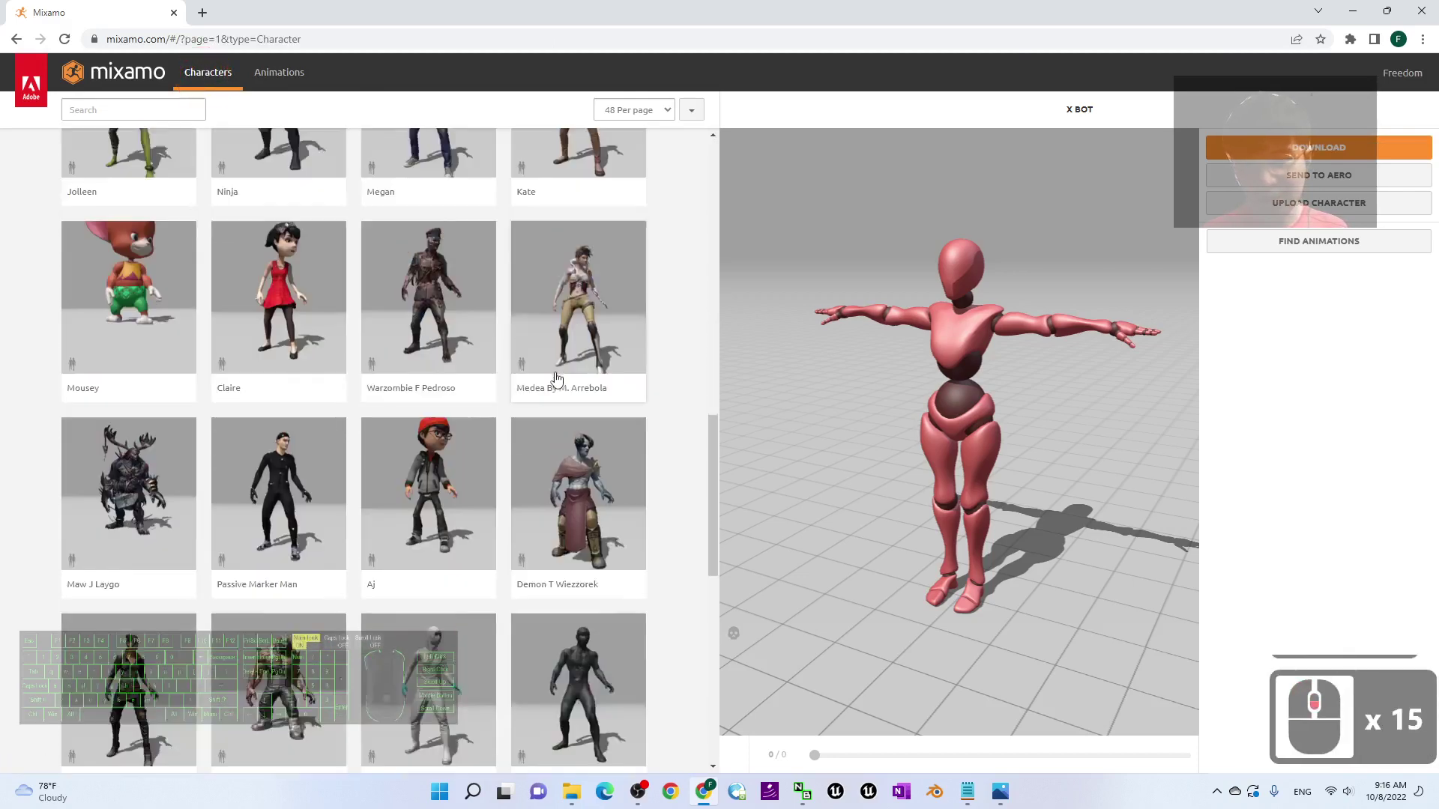
pyautogui.scroll(-6, 545, 420)
pyautogui.scroll(20, 442, 472)
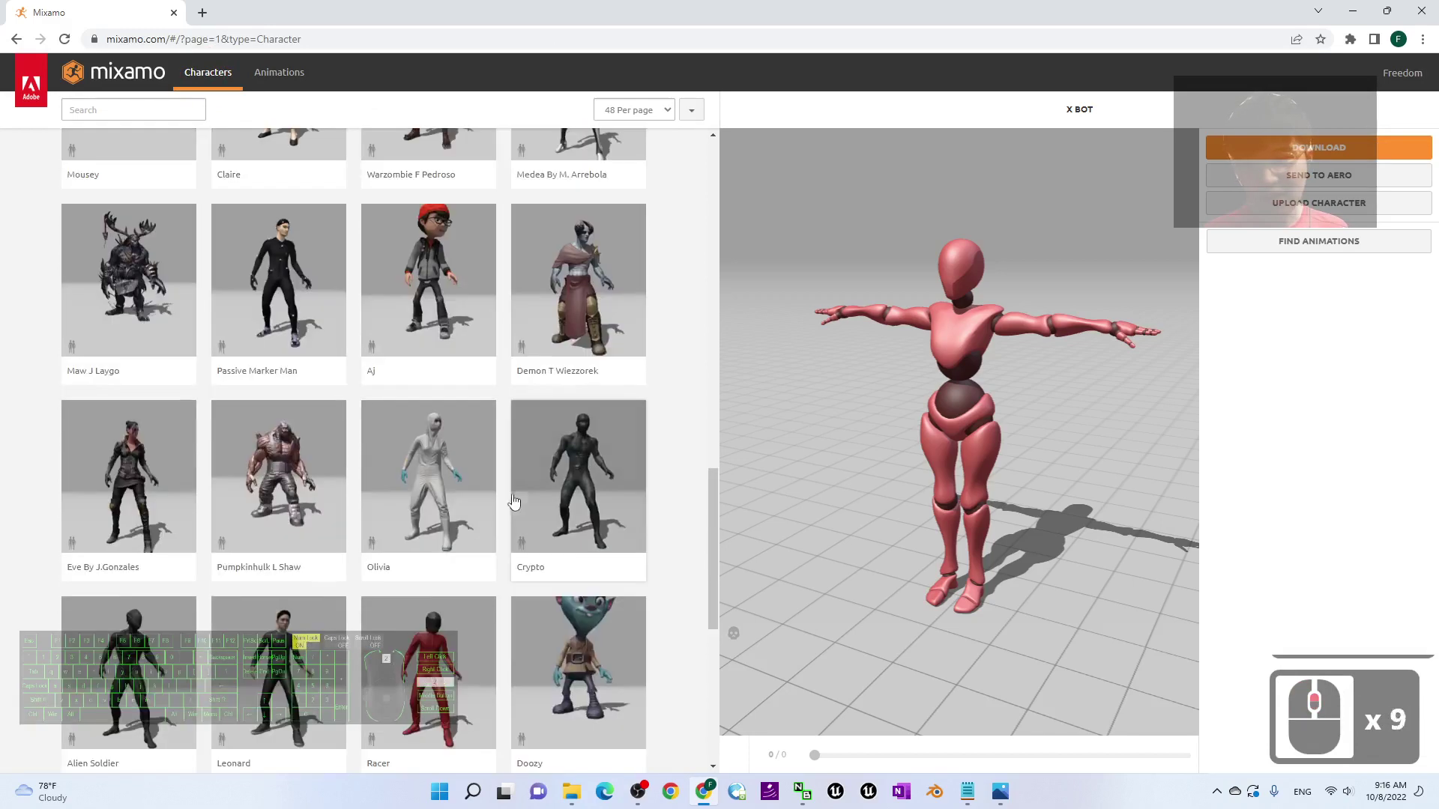
pyautogui.scroll(11, 442, 480)
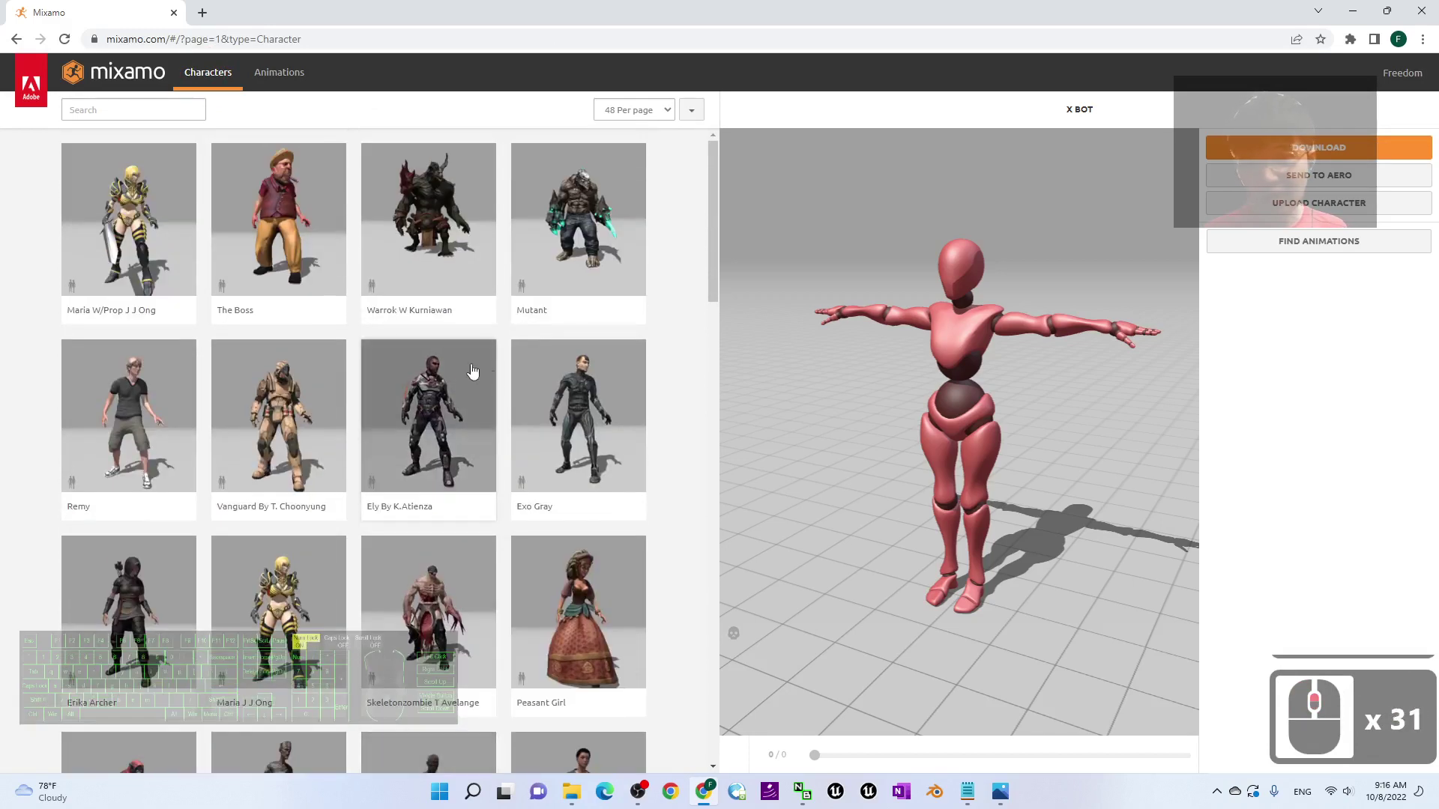
pyautogui.scroll(-16, 475, 307)
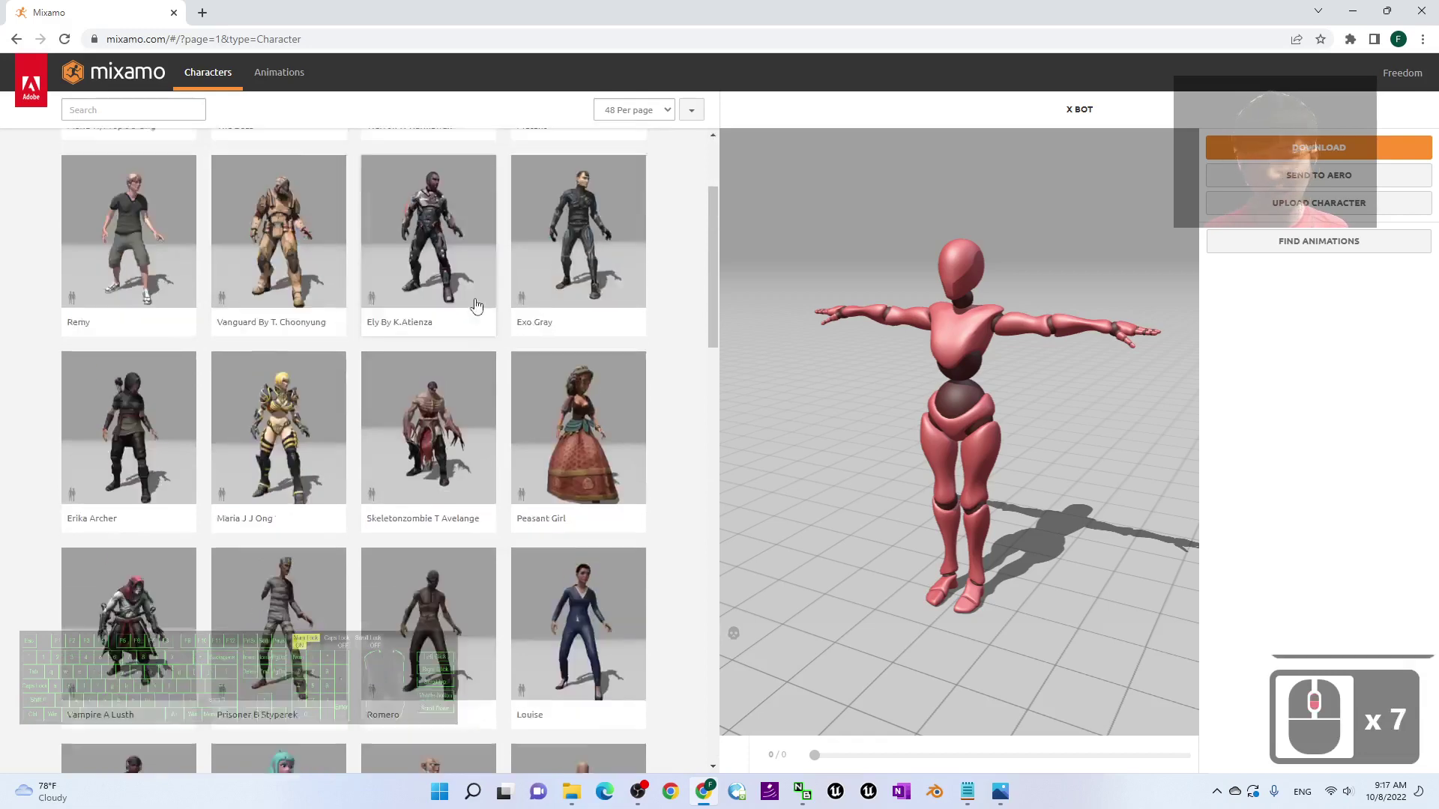
pyautogui.scroll(13, 476, 312)
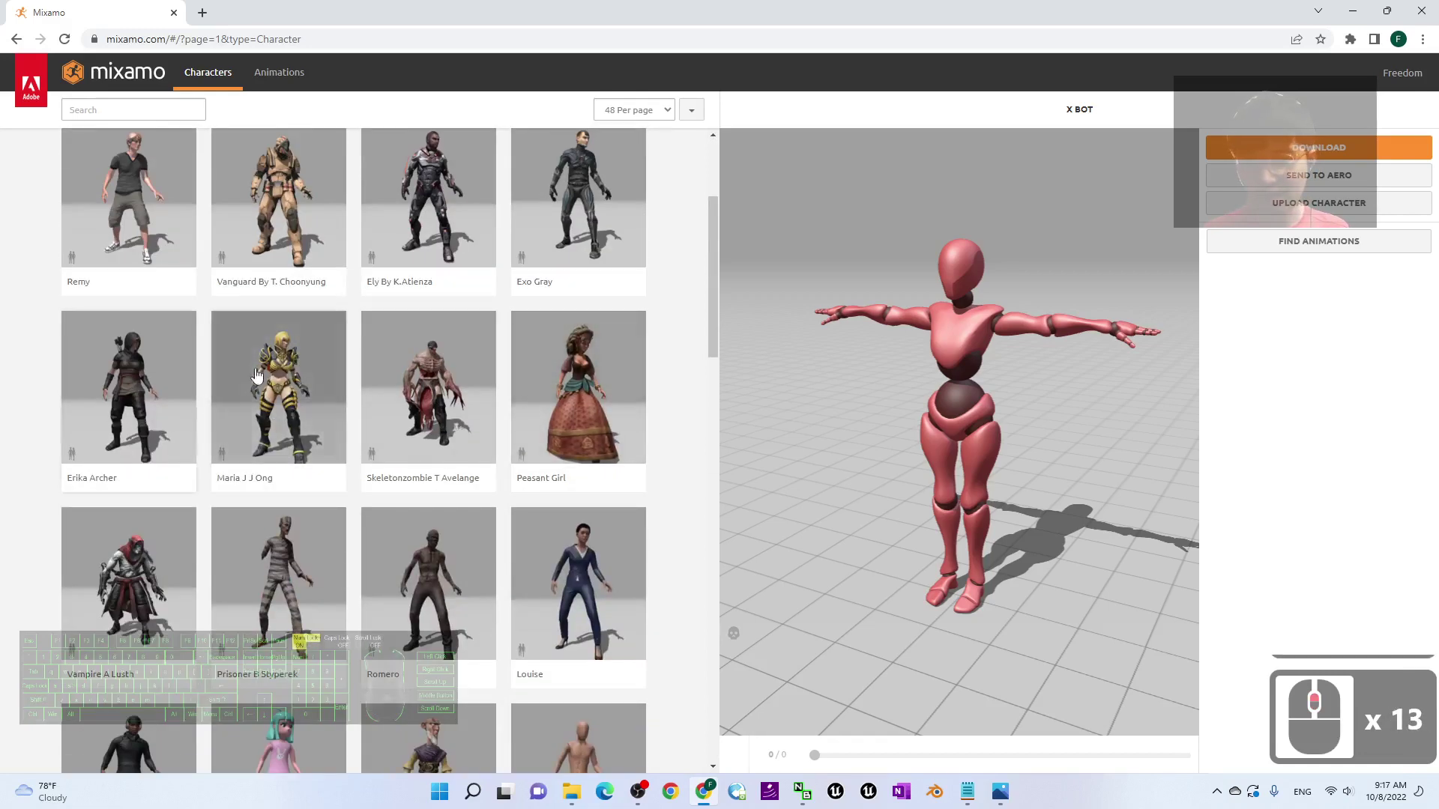
pyautogui.click(232, 395)
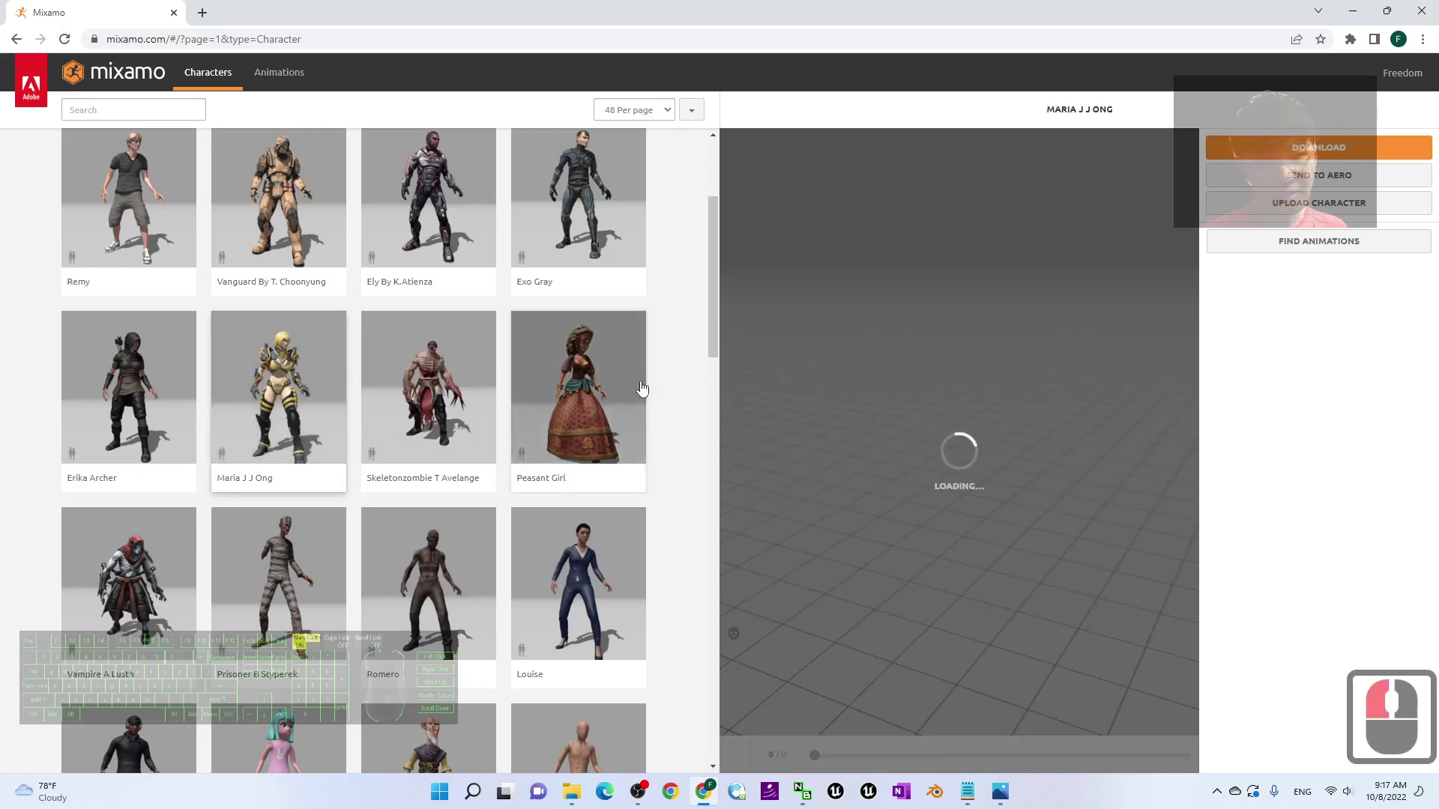
# Download Maria J J Ong as a 14.8 MB FBX Binary (.fbx) file in T-pose.
pyautogui.click(1324, 153)
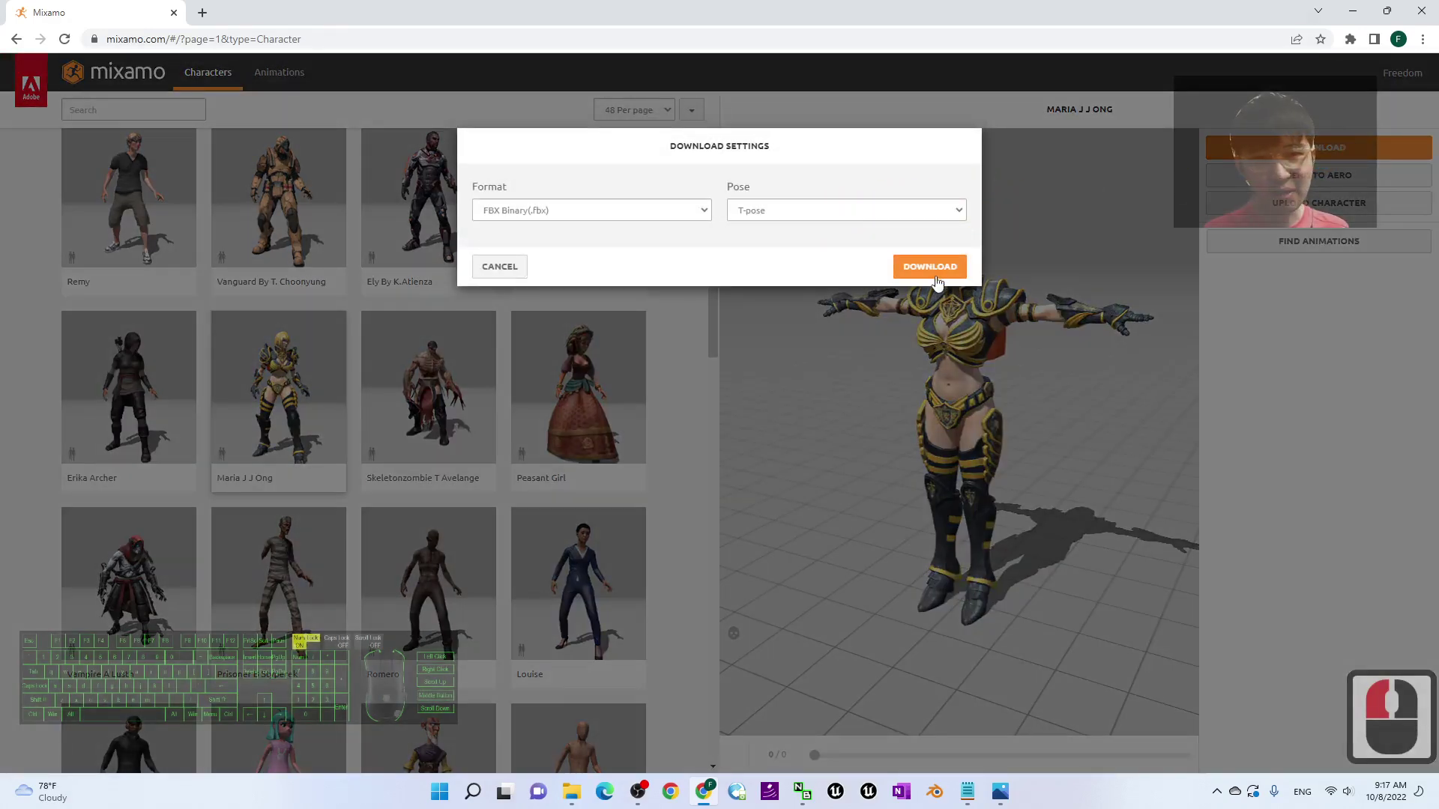
pyautogui.click(932, 267)
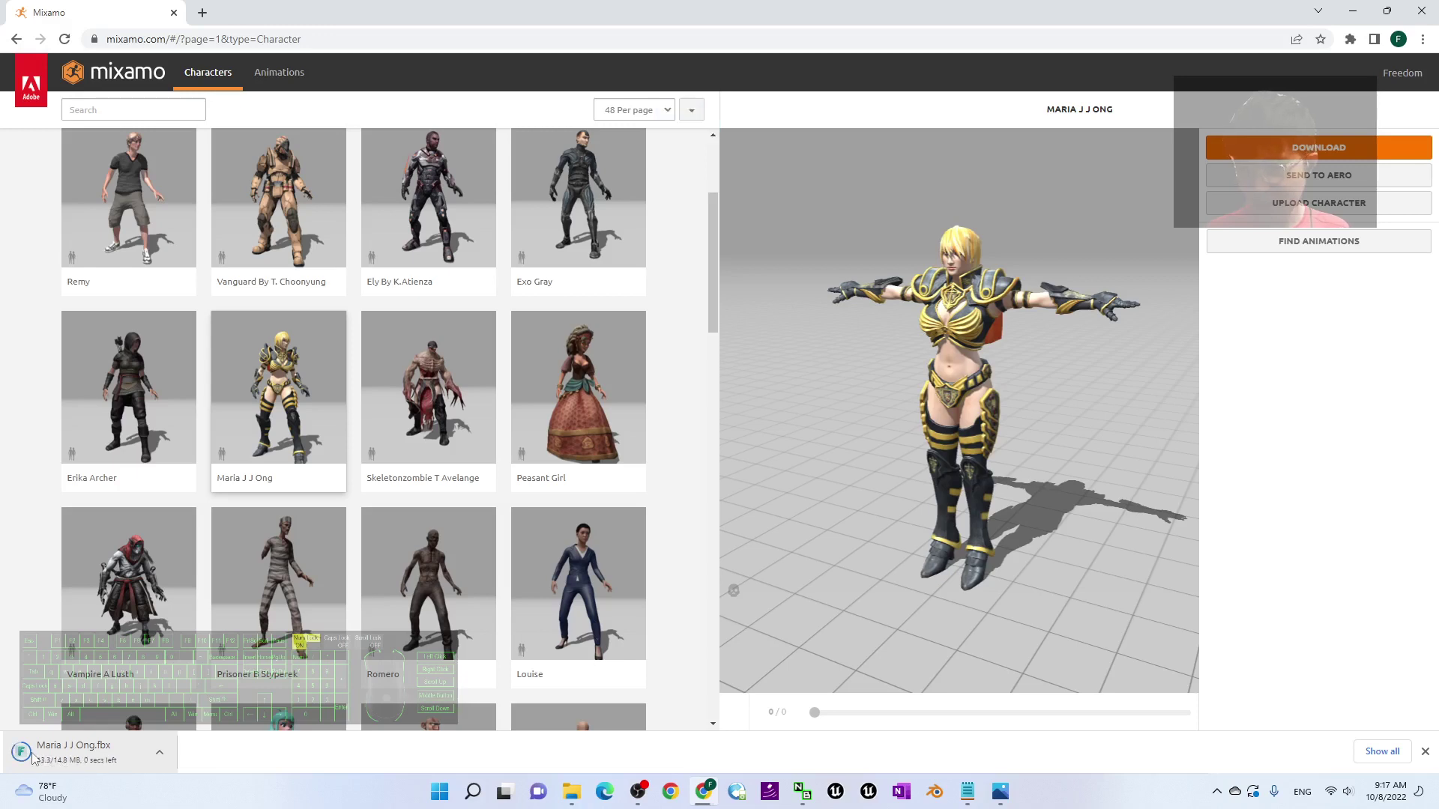
pyautogui.click(159, 752)
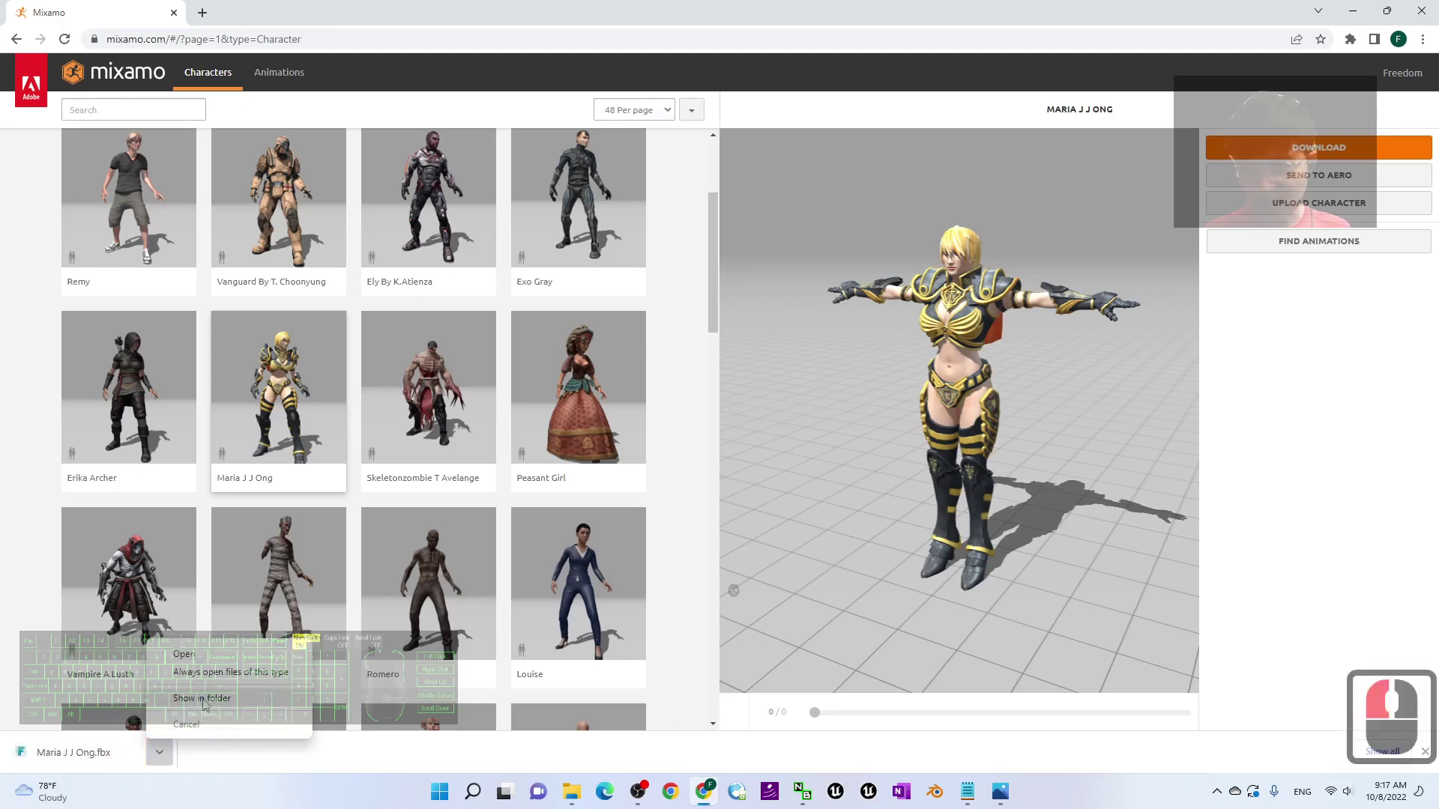
# Show Maria J J Ong.fbx in Downloads, cut it, then close Explorer and minimize Chrome.
pyautogui.click(201, 697)
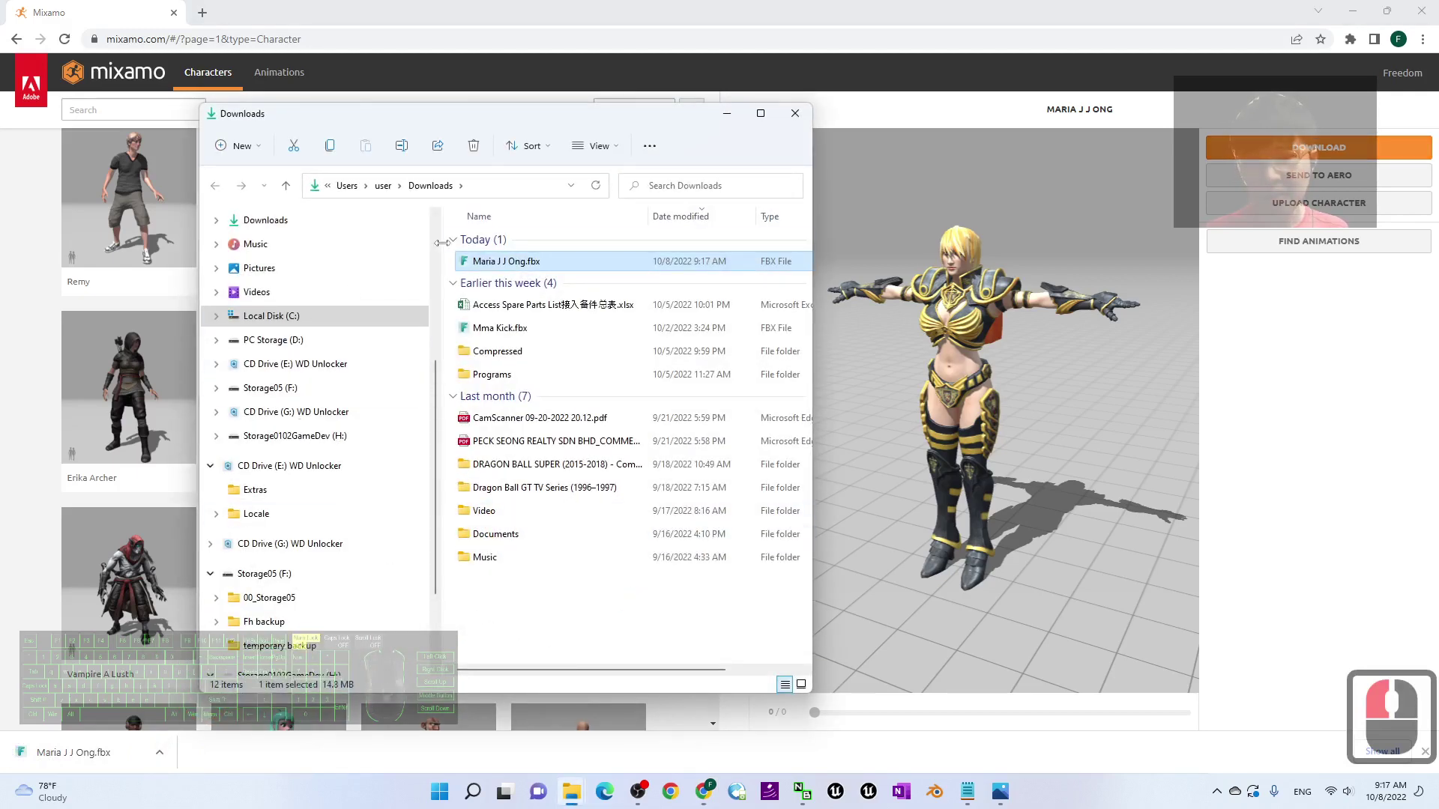
pyautogui.rightClick(491, 262)
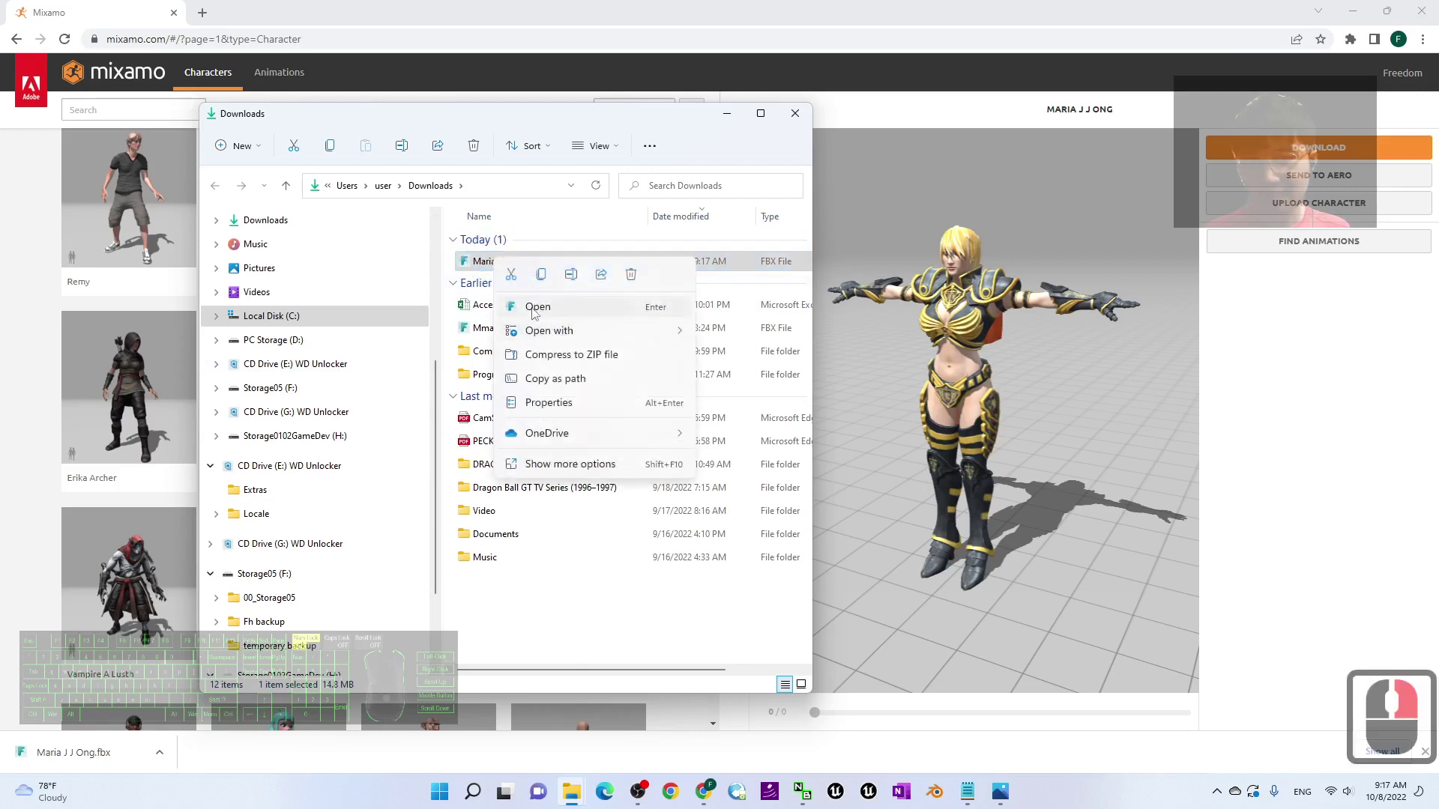
pyautogui.click(468, 265)
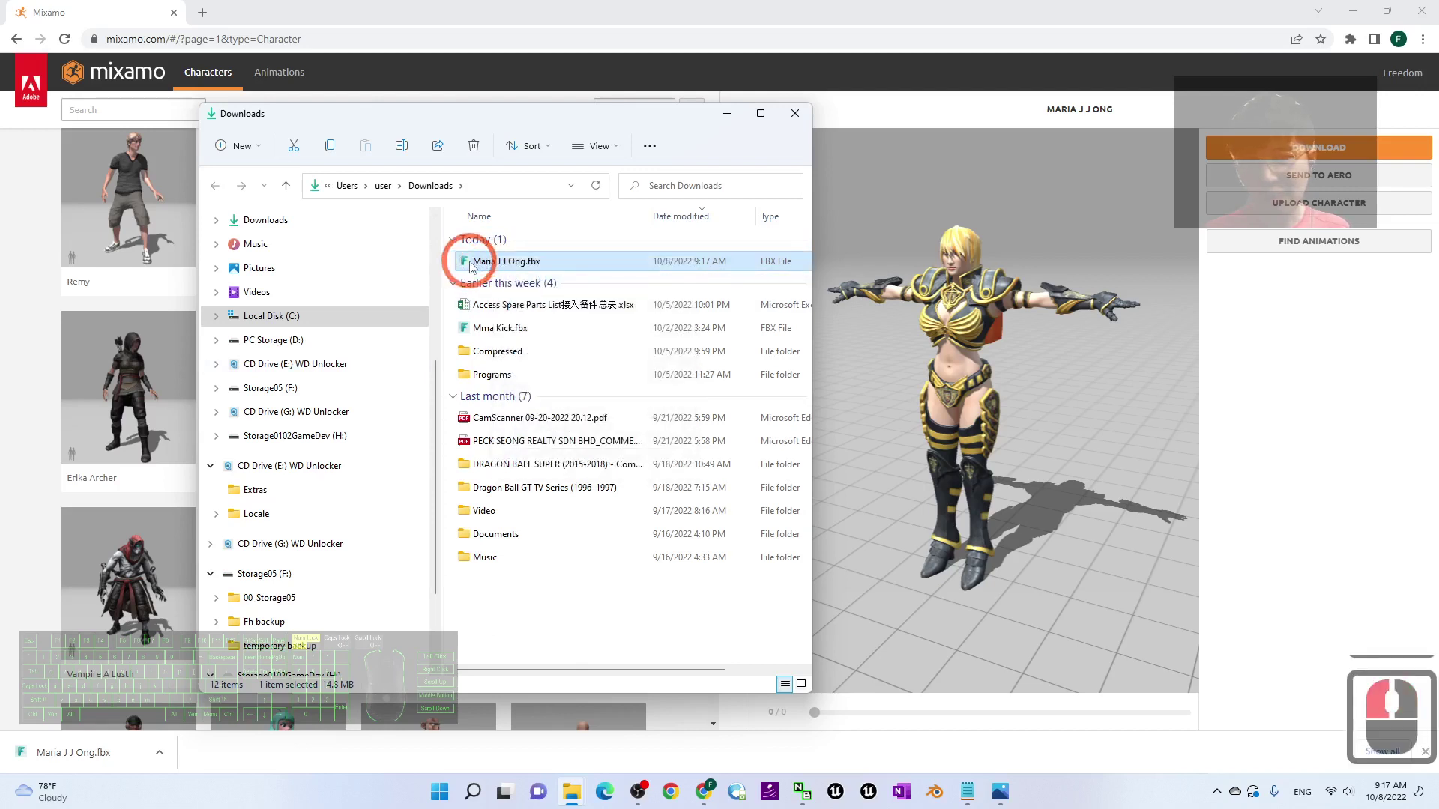
pyautogui.hotkey('ctrl', 'x')
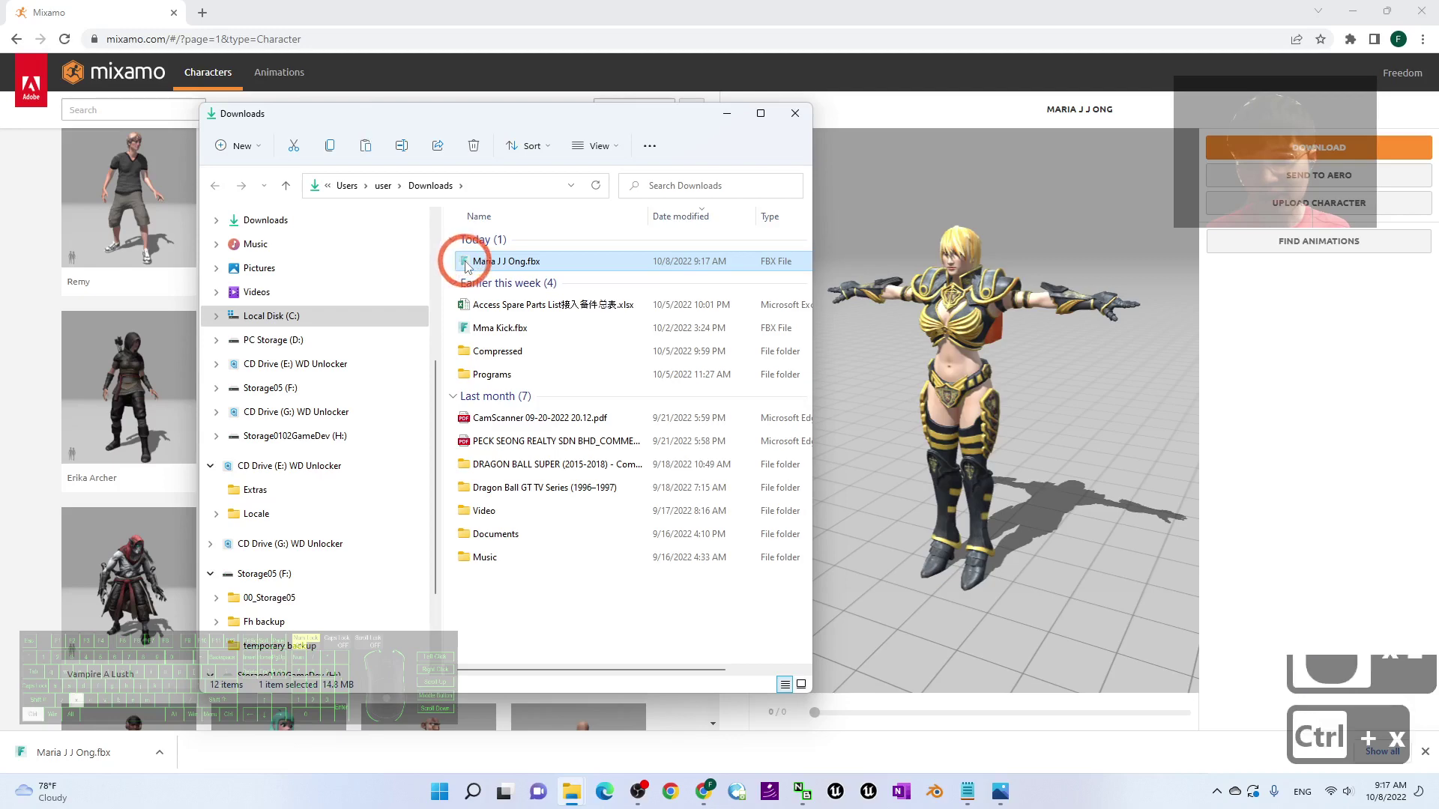
pyautogui.click(796, 112)
pyautogui.click(1353, 11)
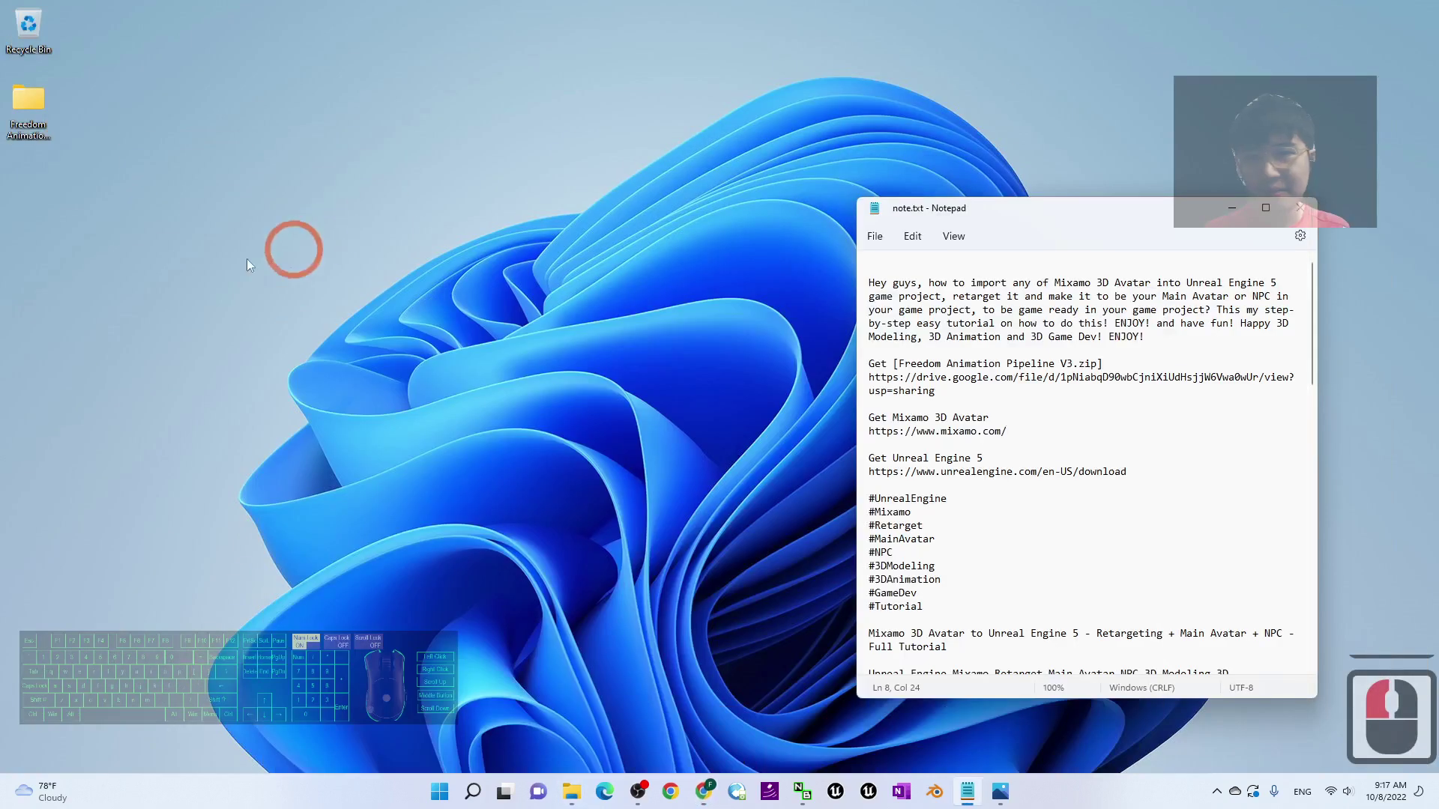
pyautogui.click(199, 267)
pyautogui.hotkey('ctrl', 'v')
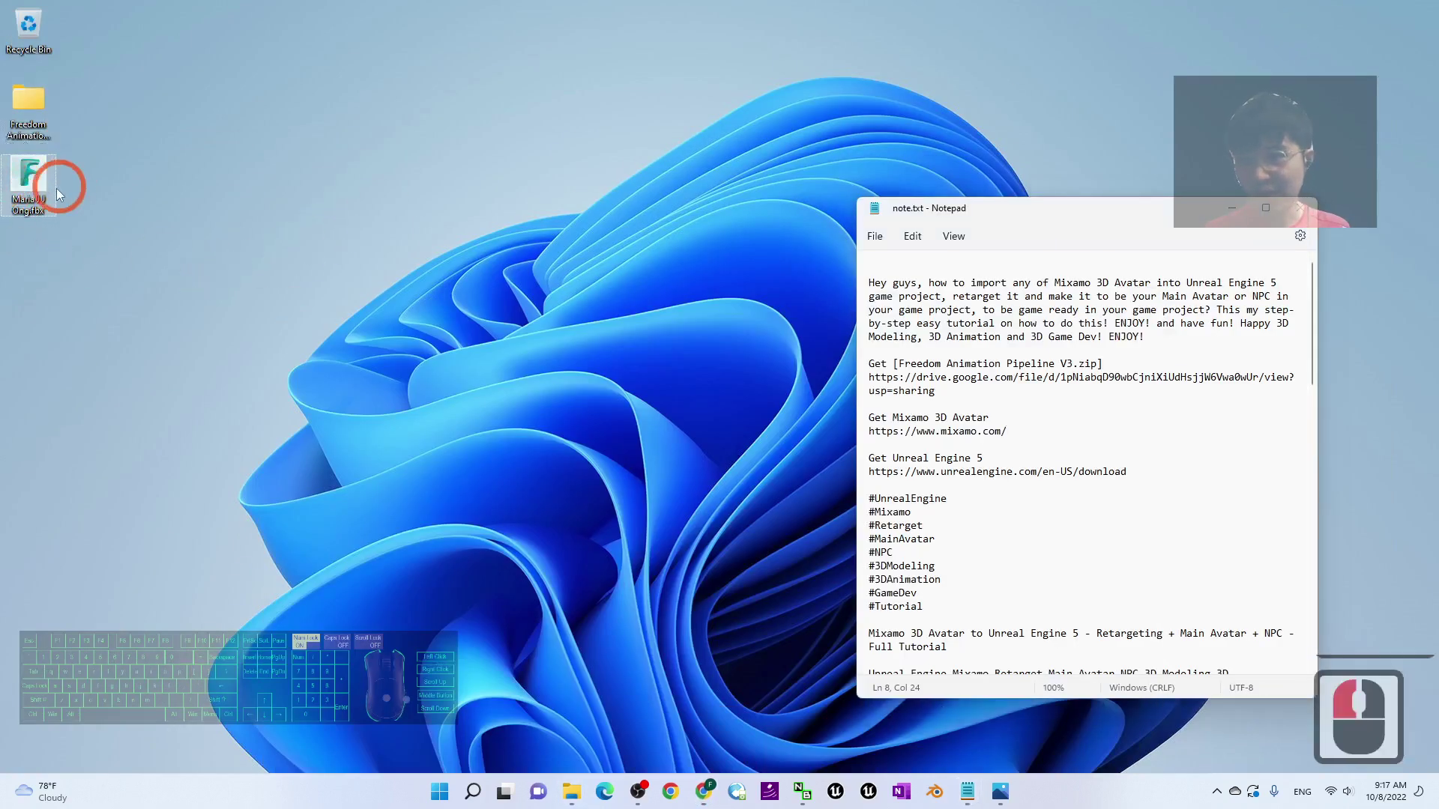
pyautogui.doubleClick(56, 182)
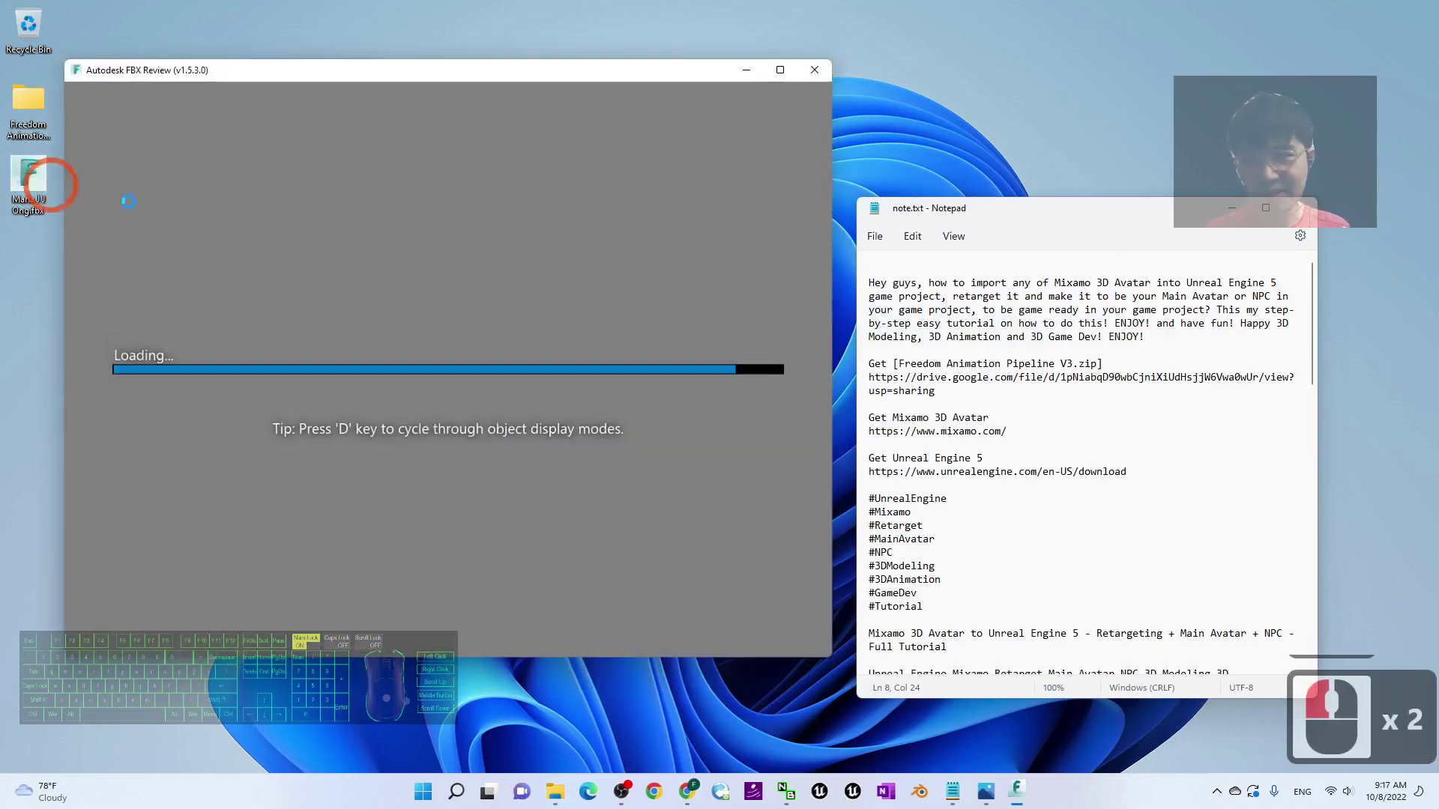
pyautogui.scroll(-4, 574, 298)
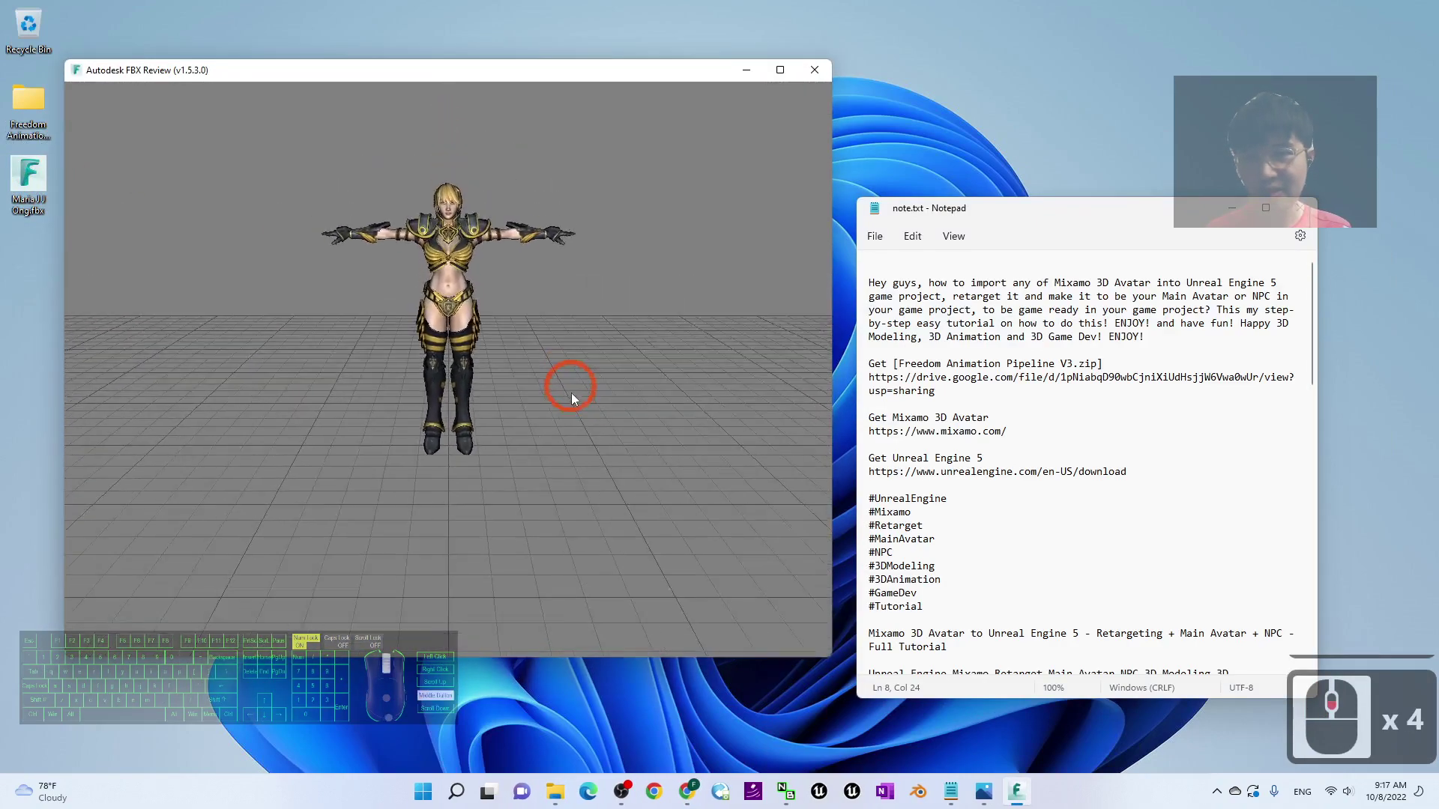
pyautogui.moveTo(569, 403); pyautogui.dragTo(671, 347)
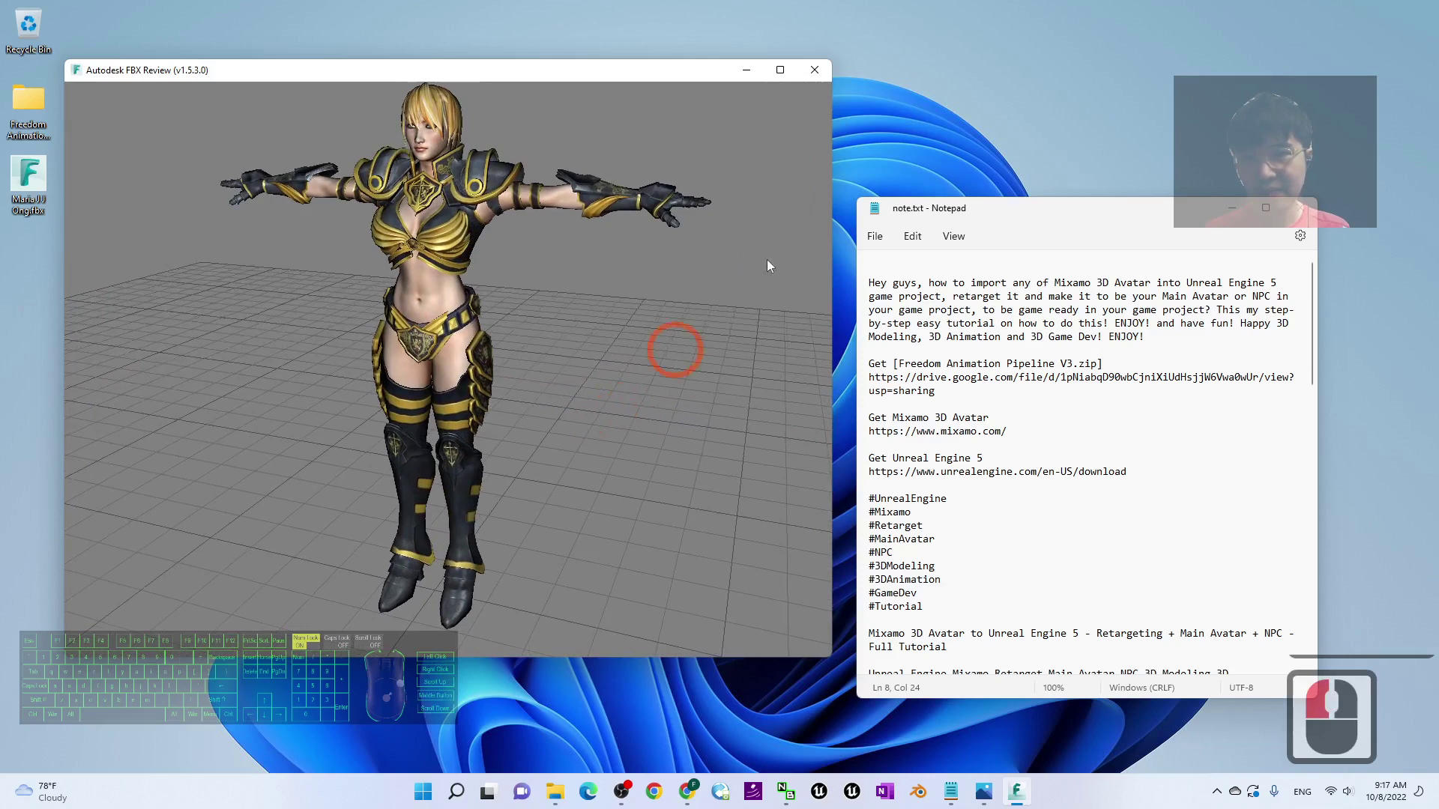
pyautogui.click(814, 70)
# Move the note aside and launch Unreal Engine to its Project Browser.
pyautogui.moveTo(981, 200); pyautogui.dragTo(1011, 174)
pyautogui.click(836, 791)
pyautogui.click(875, 579)
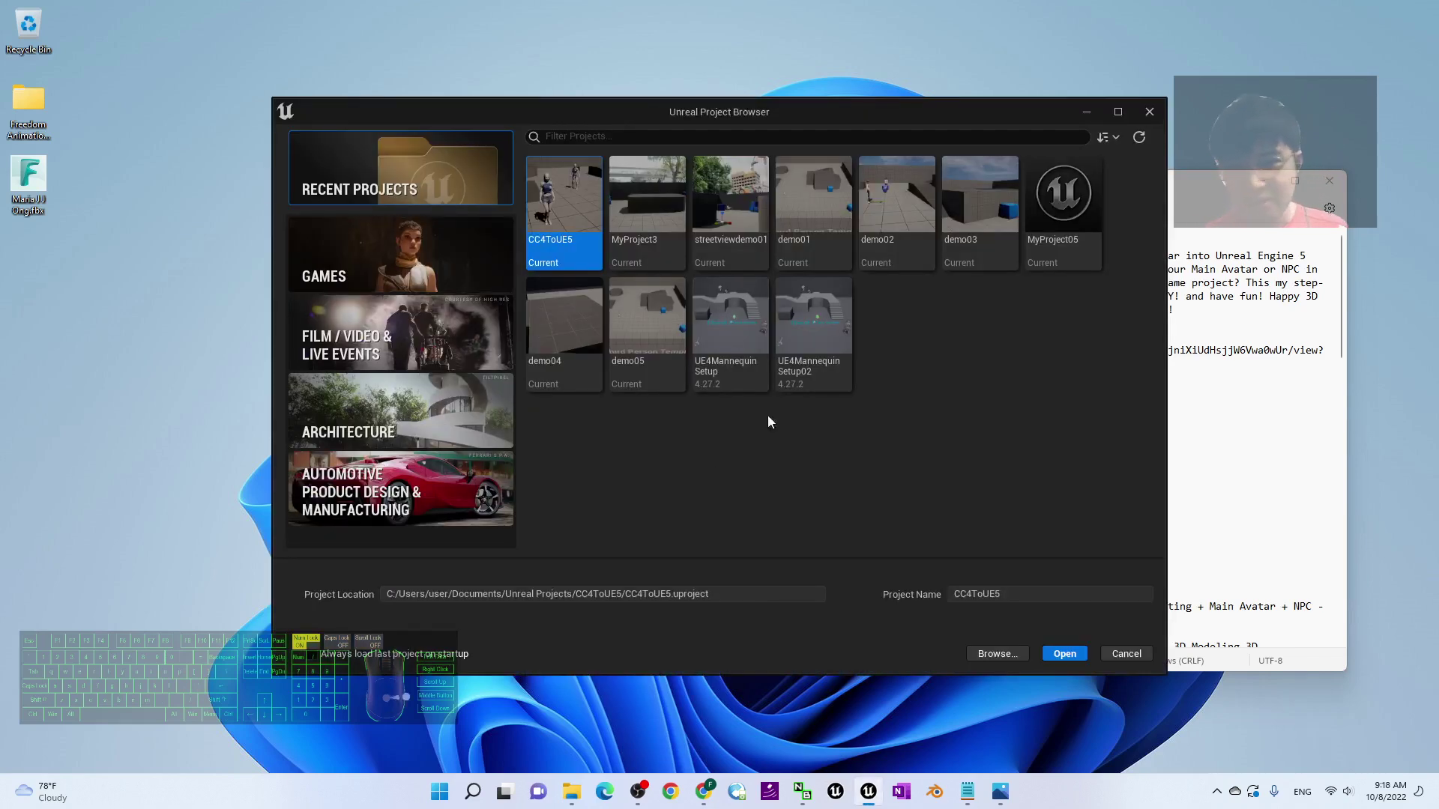
# Create a Third Person Blueprint game project with starter content named 'MixamoToUE5Demo01'.
pyautogui.click(386, 273)
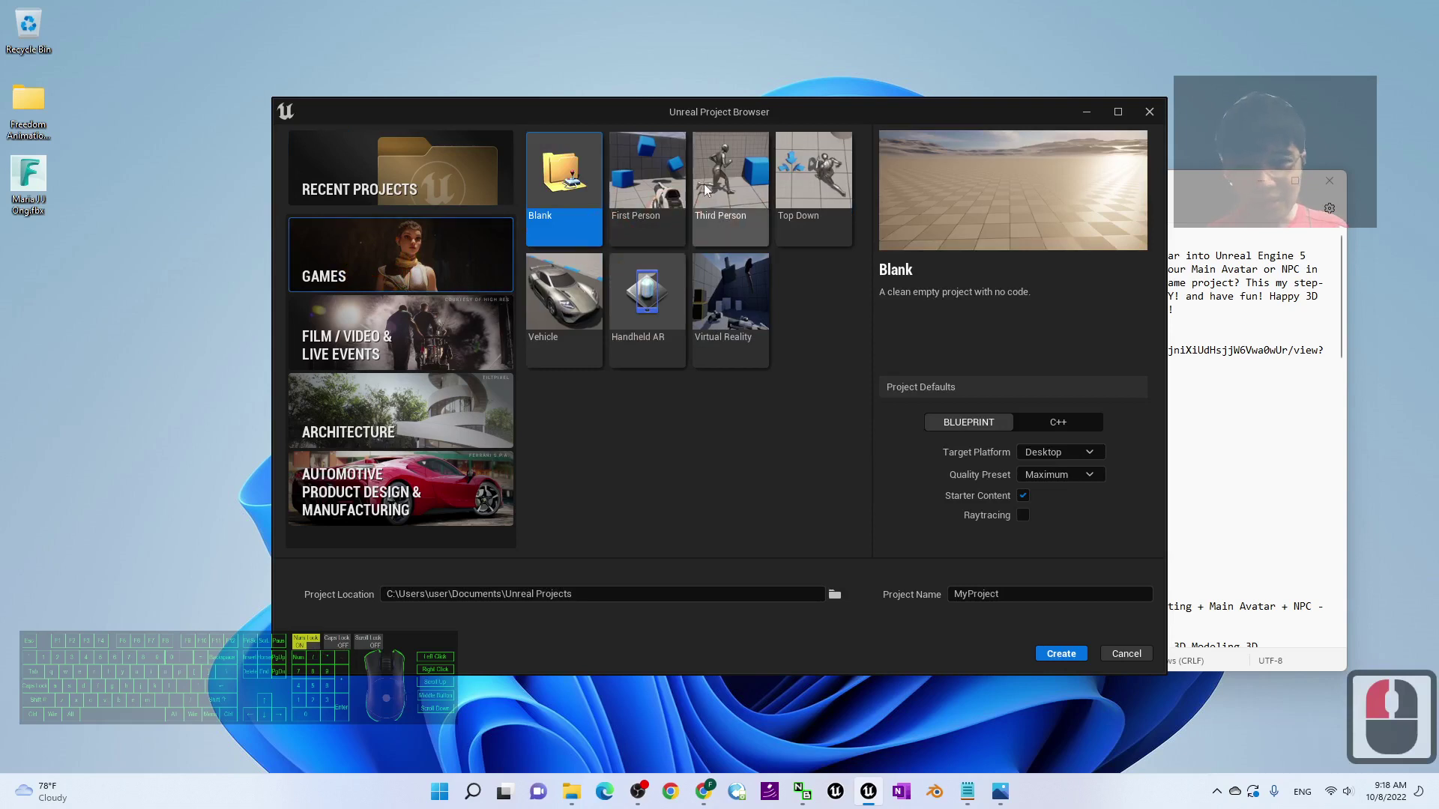
pyautogui.click(729, 171)
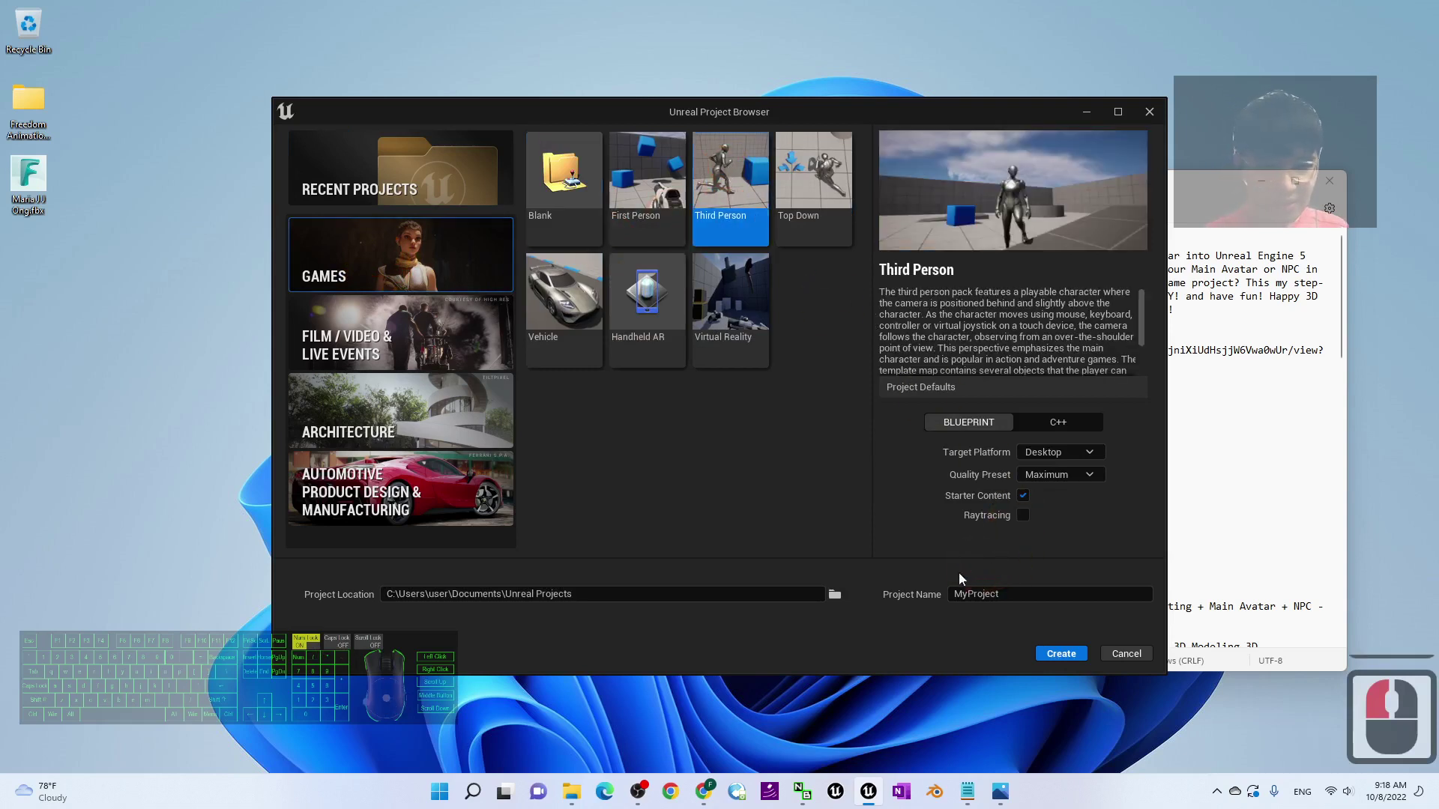
pyautogui.click(1032, 597)
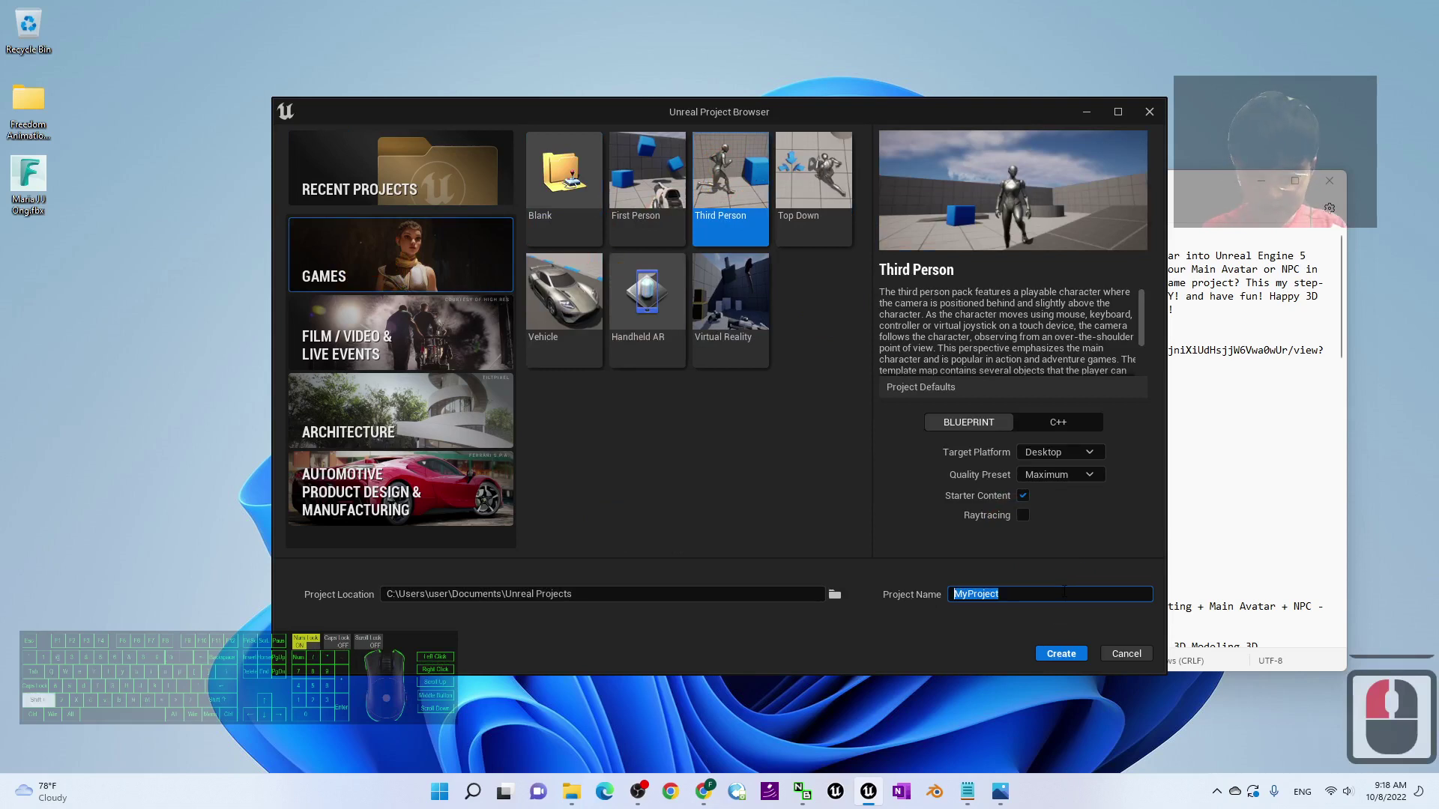
pyautogui.write('MixamoToU')
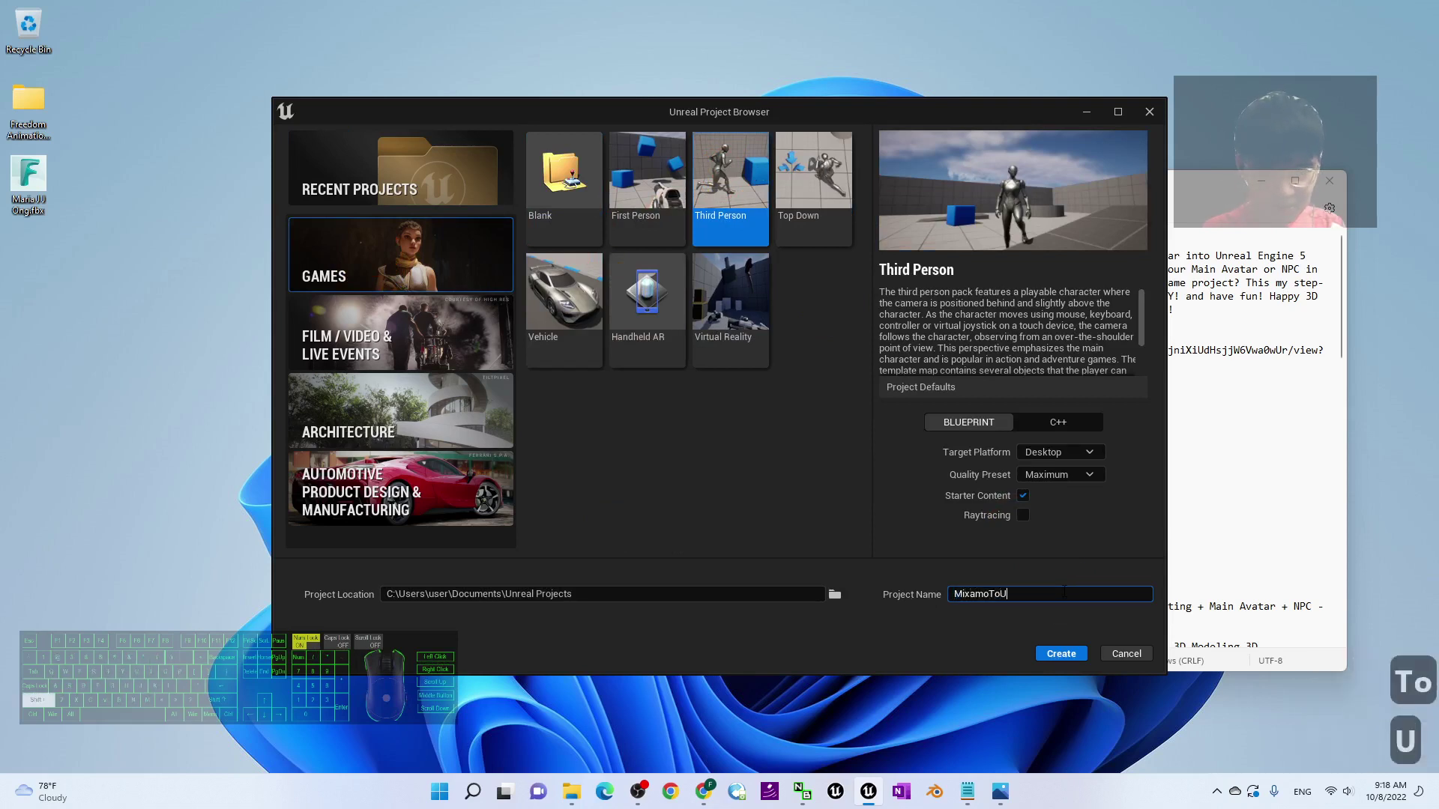
pyautogui.write('E5De')
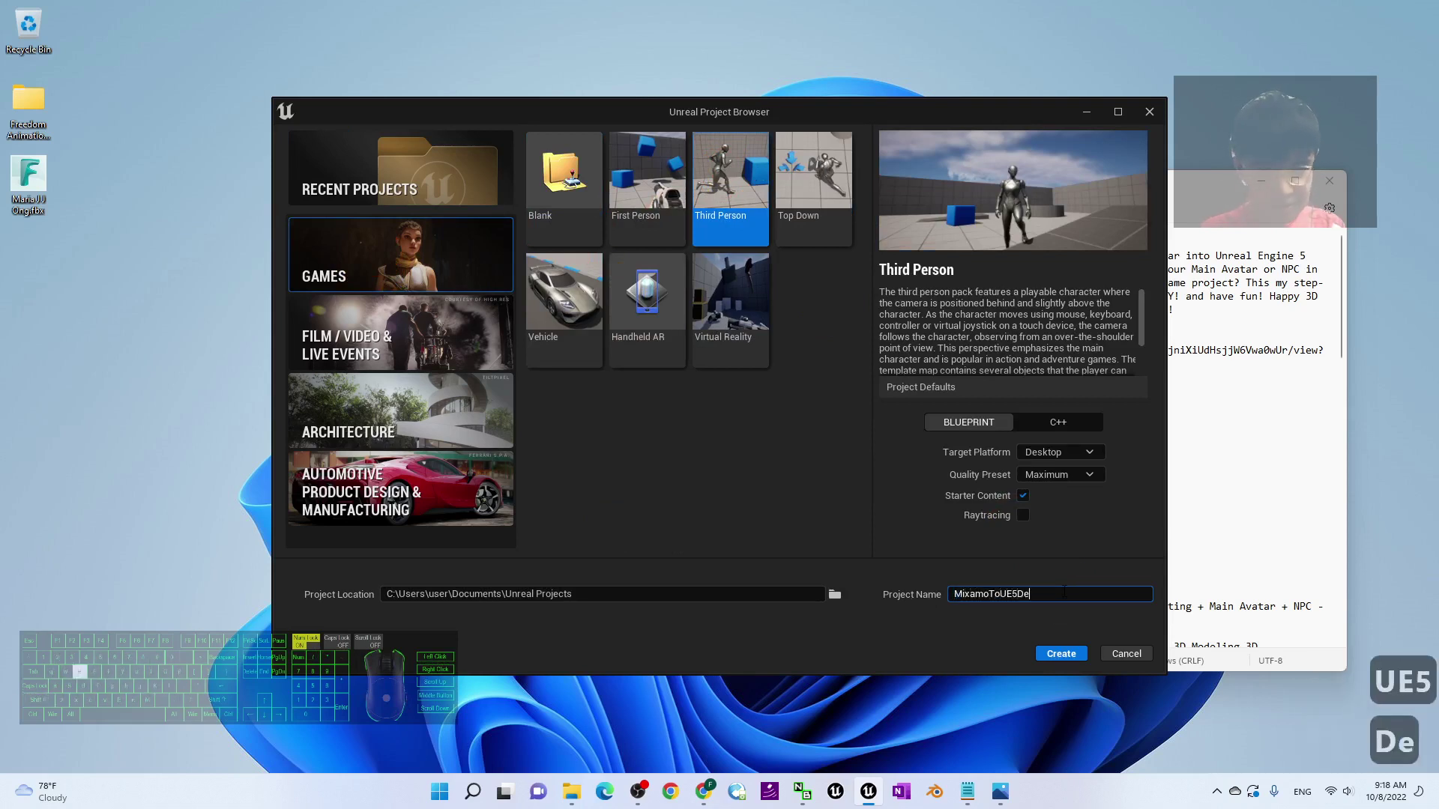
pyautogui.write('mo01')
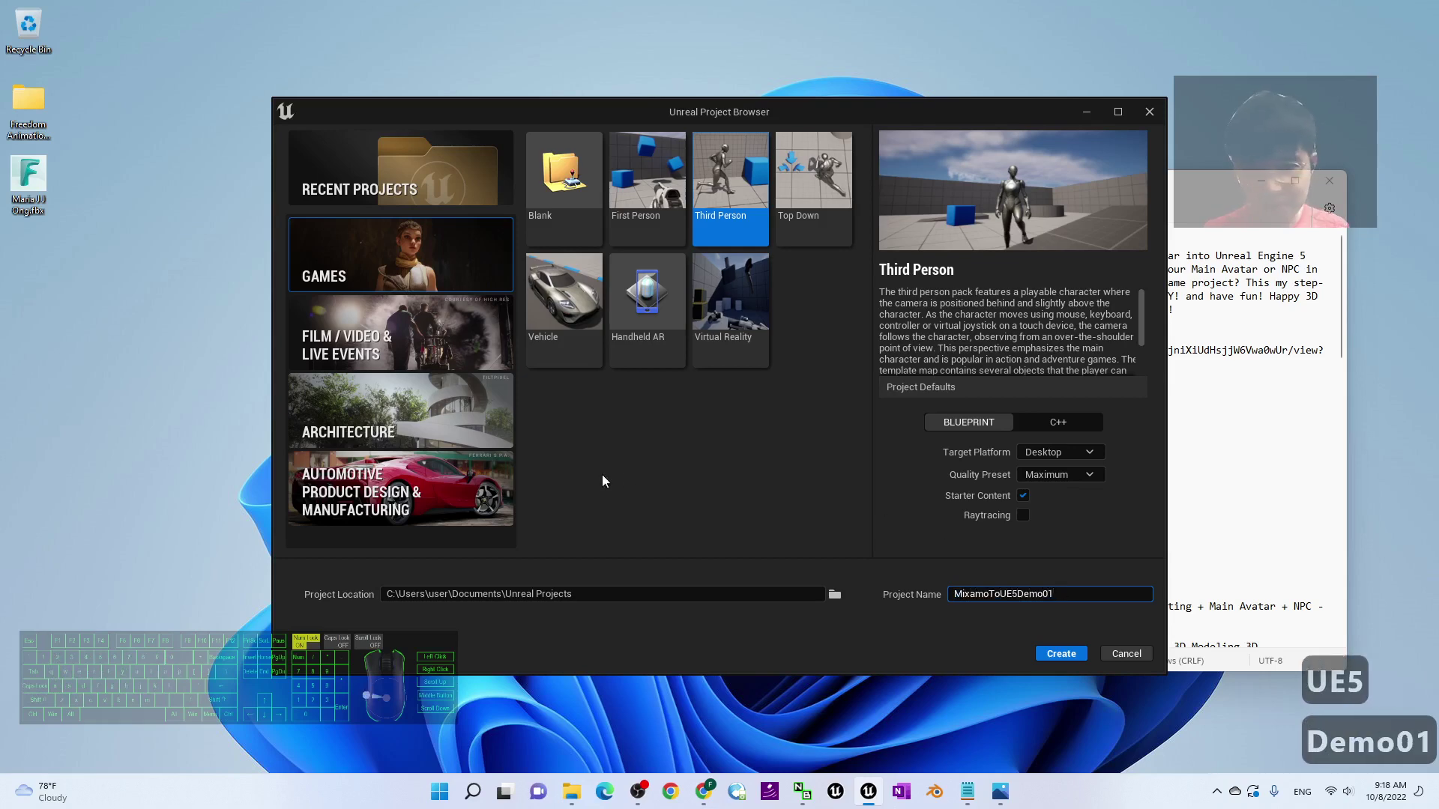
pyautogui.click(1071, 656)
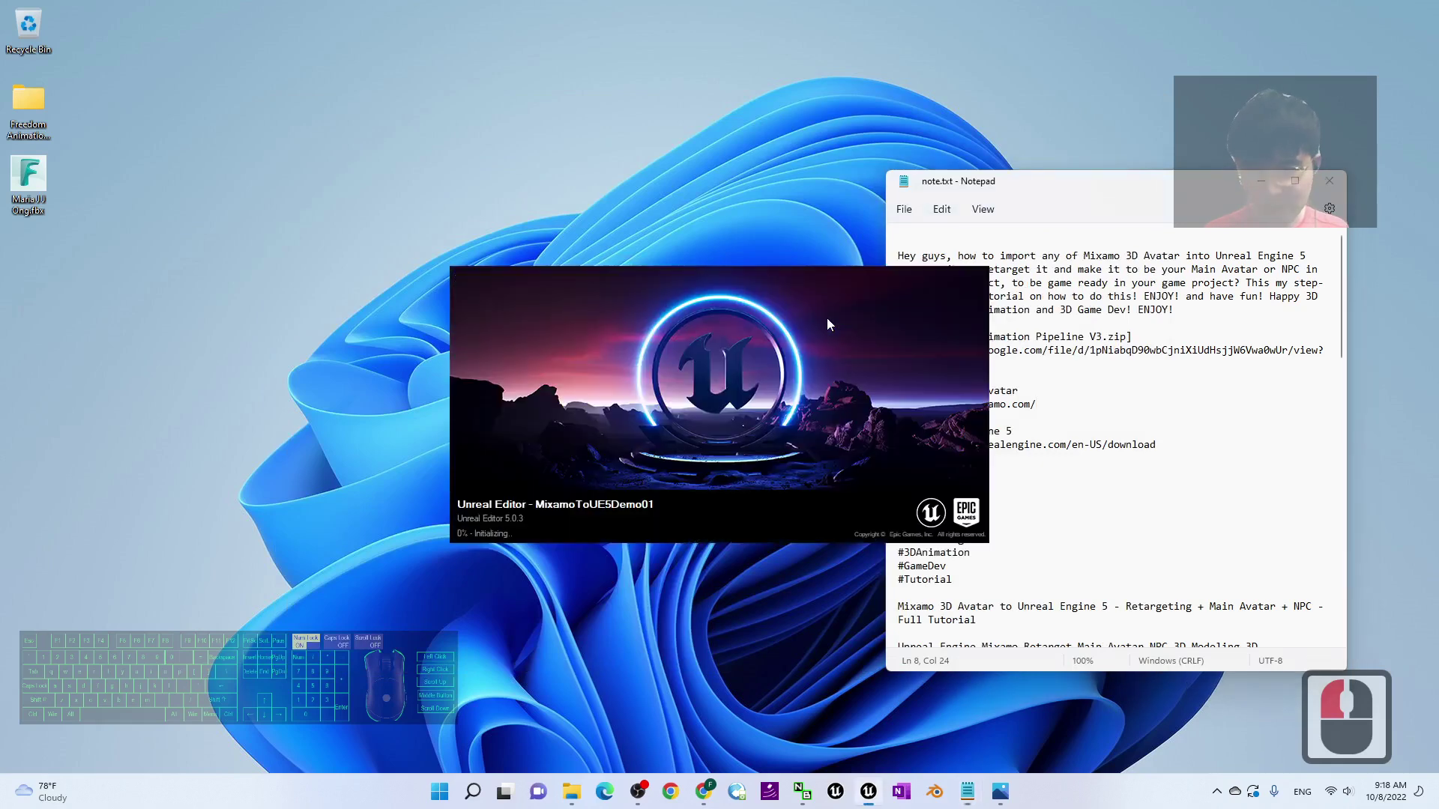
# Dismiss the graphics driver warning and open the desktop Freedom Animation folder while the editor loads.
pyautogui.click(836, 482)
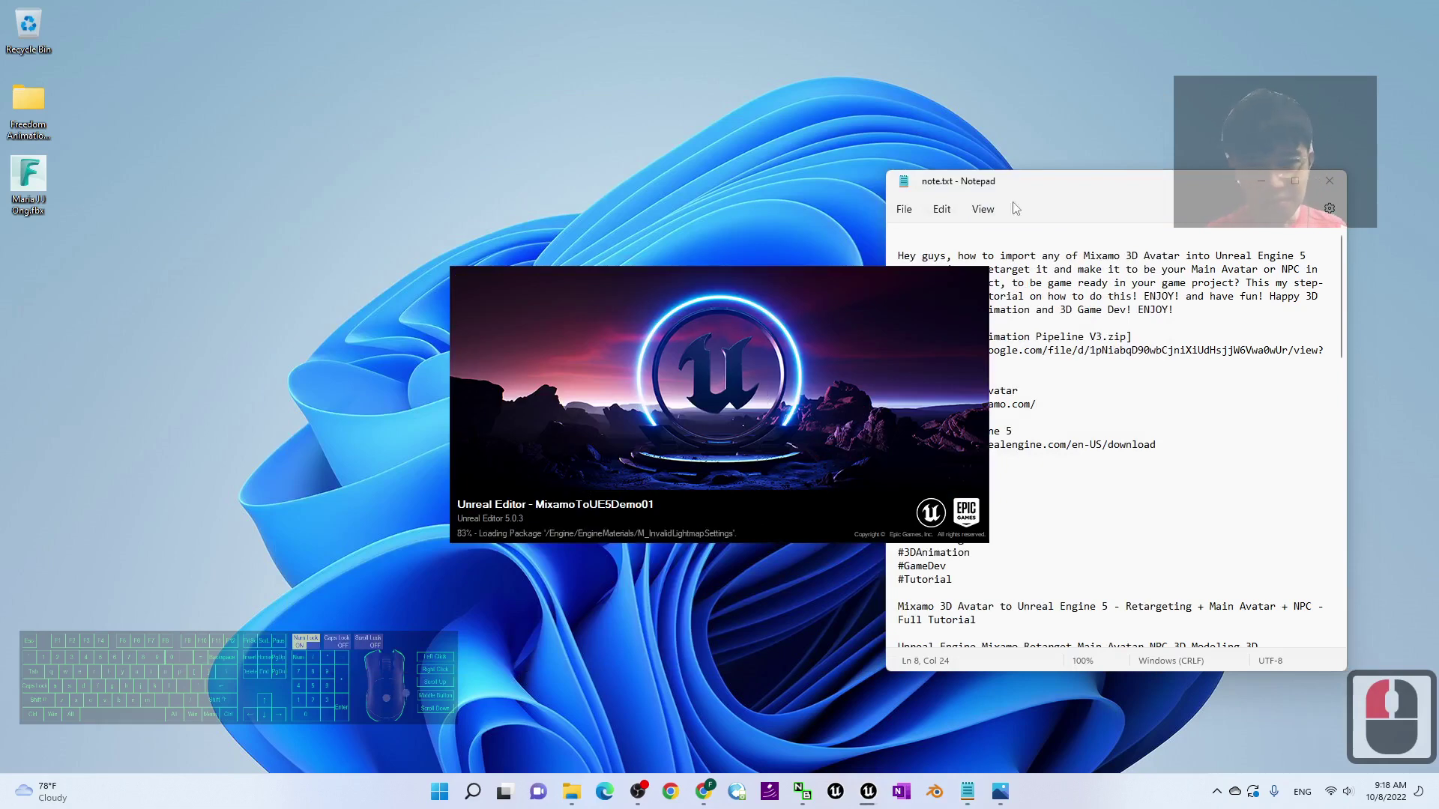
pyautogui.moveTo(1081, 186); pyautogui.dragTo(1130, 173)
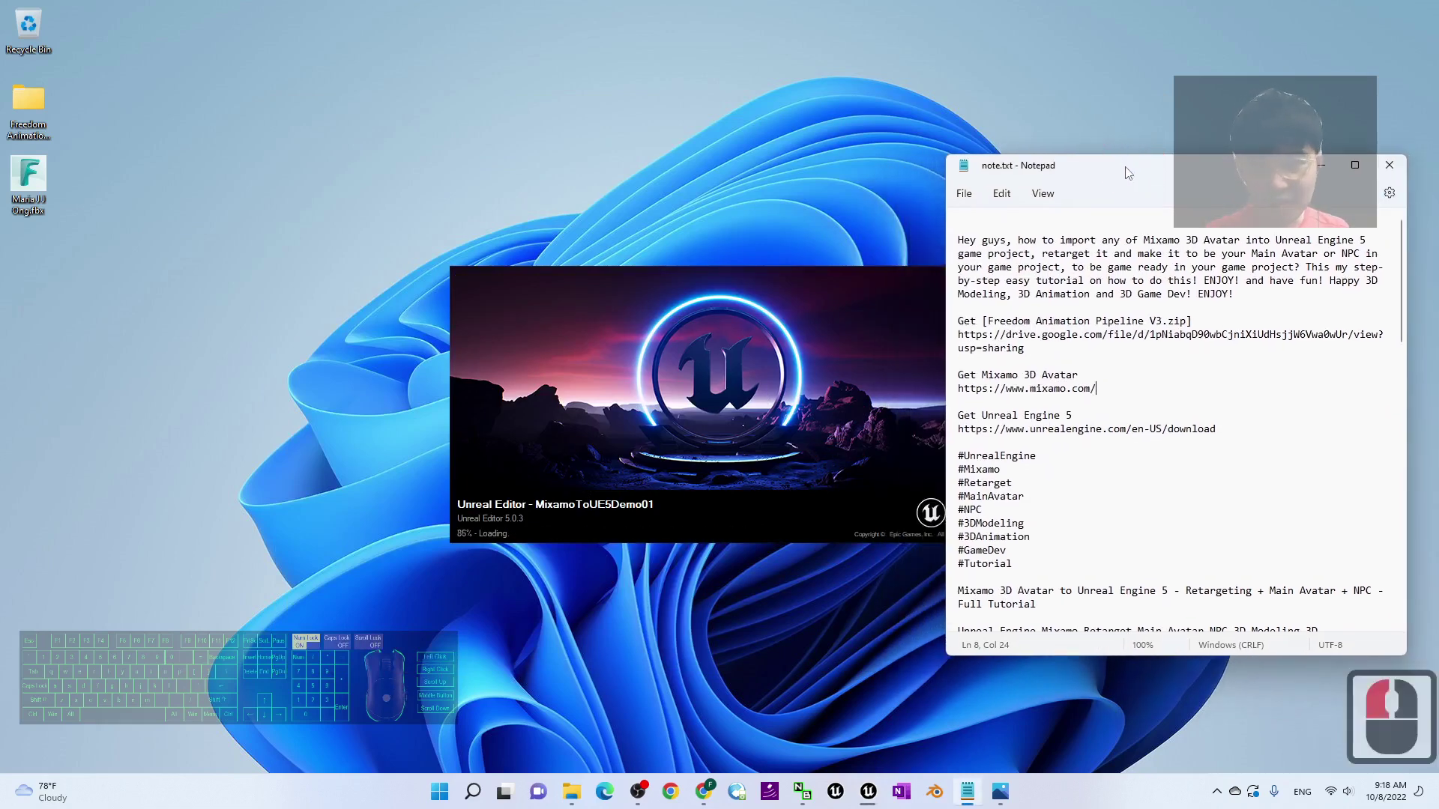
pyautogui.click(30, 108)
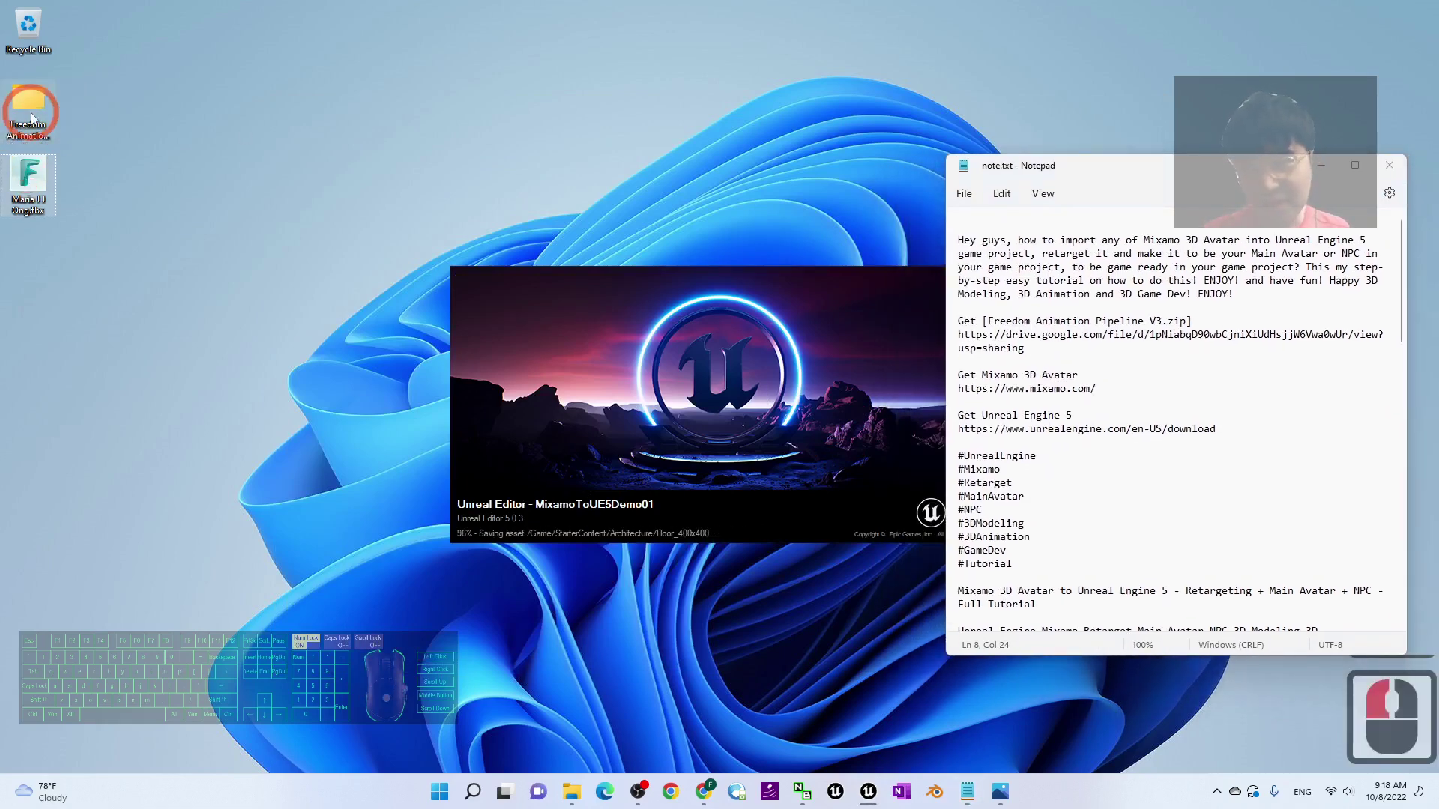
pyautogui.doubleClick(47, 139)
pyautogui.click(1157, 184)
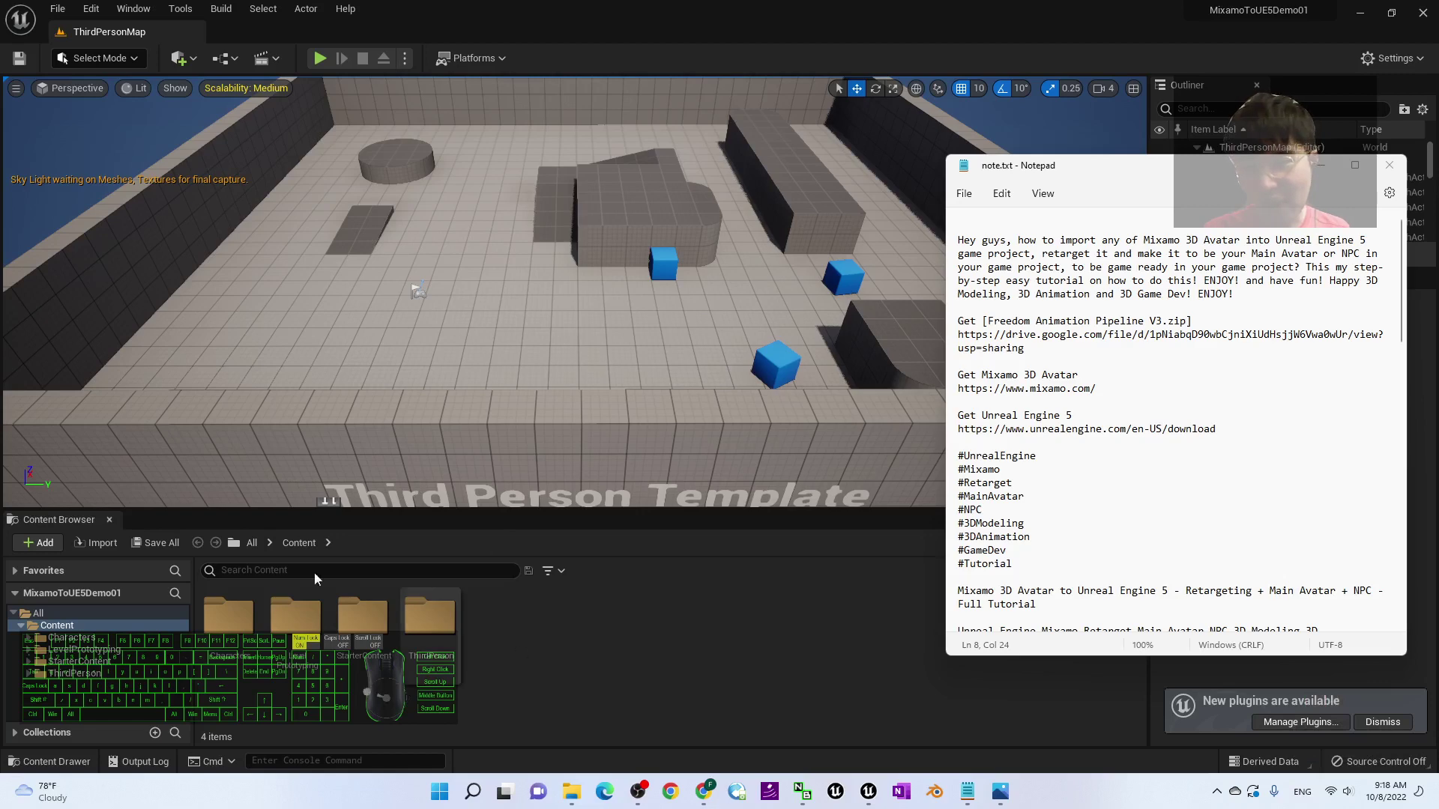
# Go up to the top Content level and open the Content folder in File Explorer.
pyautogui.click(304, 542)
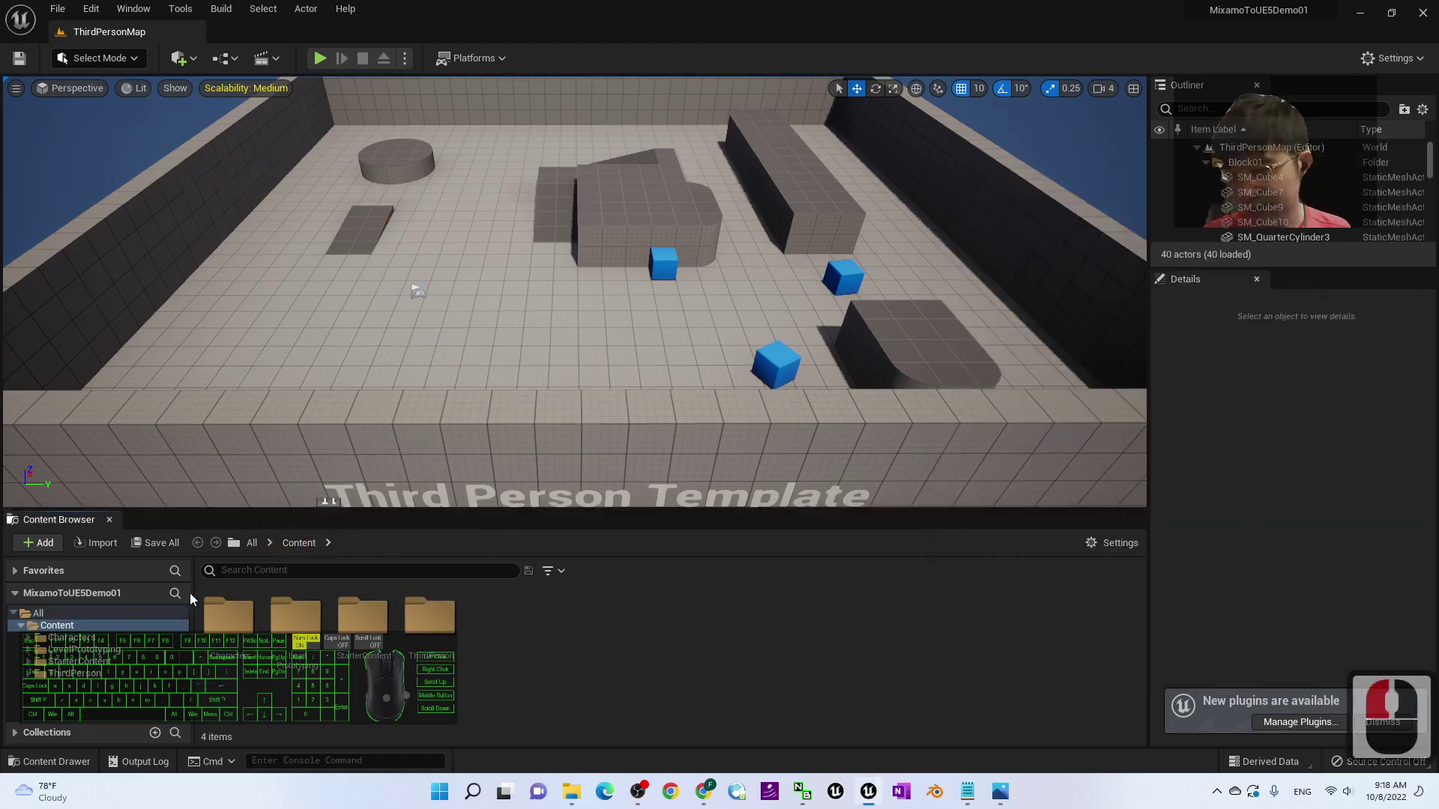
pyautogui.click(299, 544)
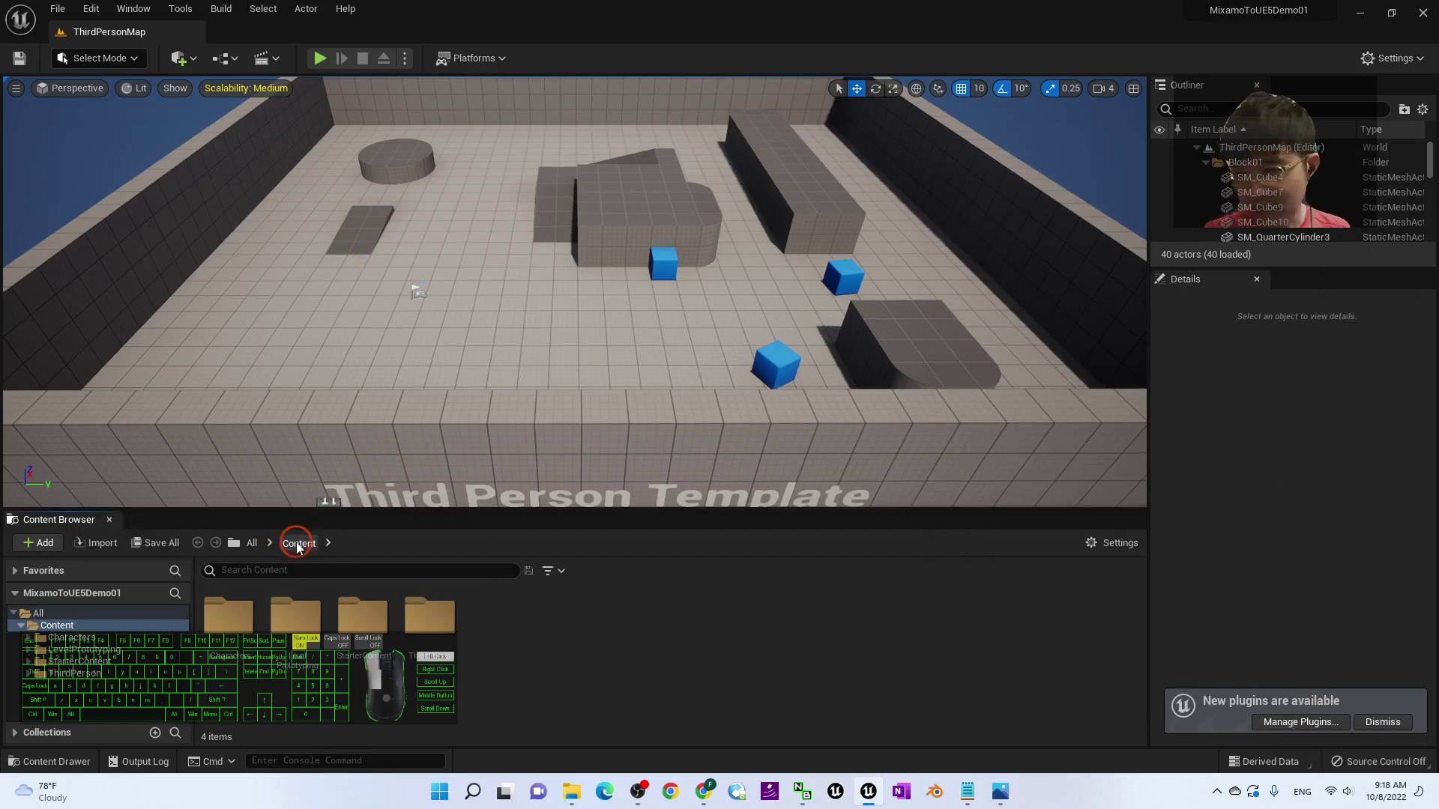
pyautogui.click(299, 544)
pyautogui.click(298, 546)
pyautogui.click(298, 546)
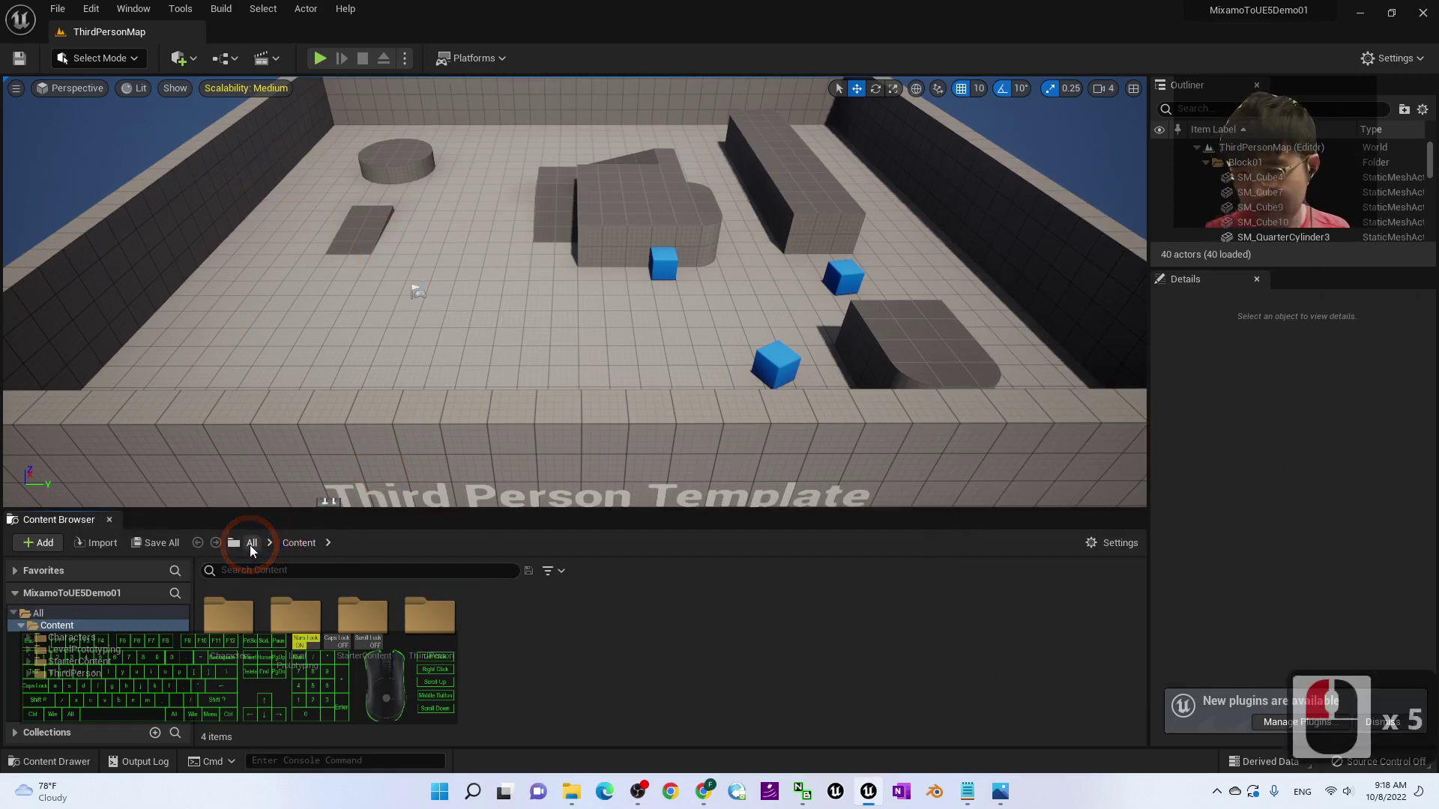
pyautogui.doubleClick(252, 543)
pyautogui.click(230, 613)
pyautogui.rightClick(228, 622)
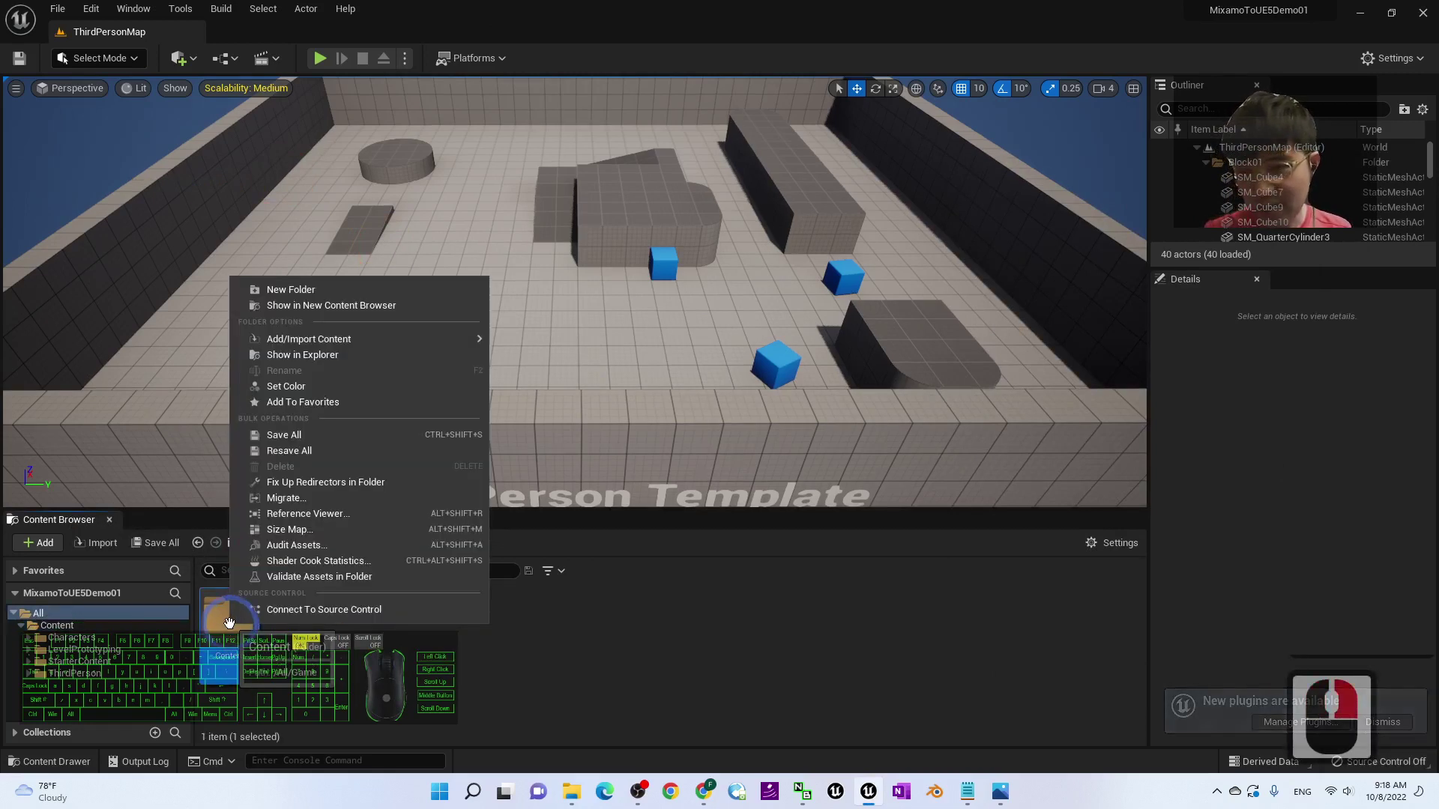
pyautogui.click(310, 355)
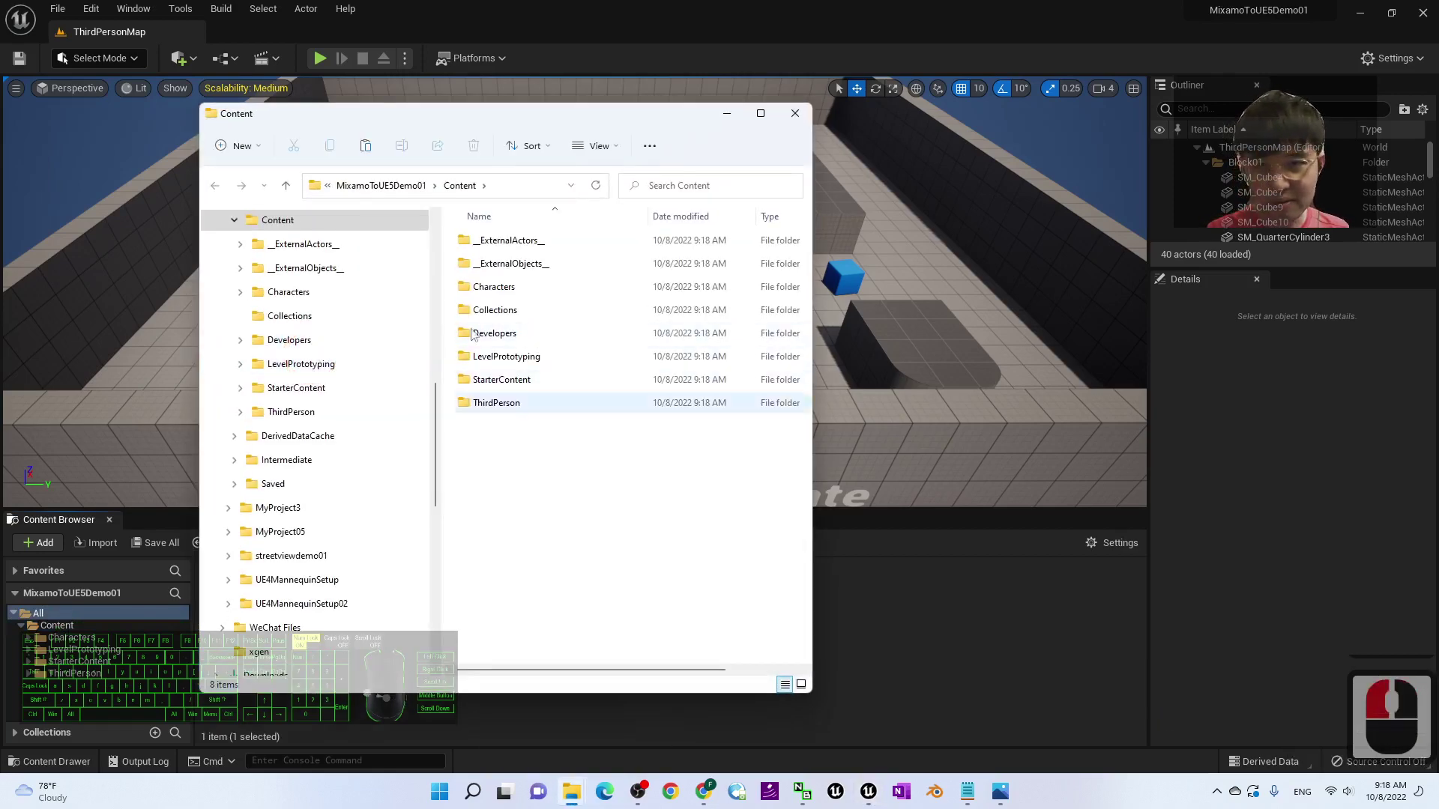
# Reposition the project's Content Explorer window and minimize the Unreal Editor and notes.
pyautogui.moveTo(574, 122); pyautogui.dragTo(725, 120)
pyautogui.click(678, 523)
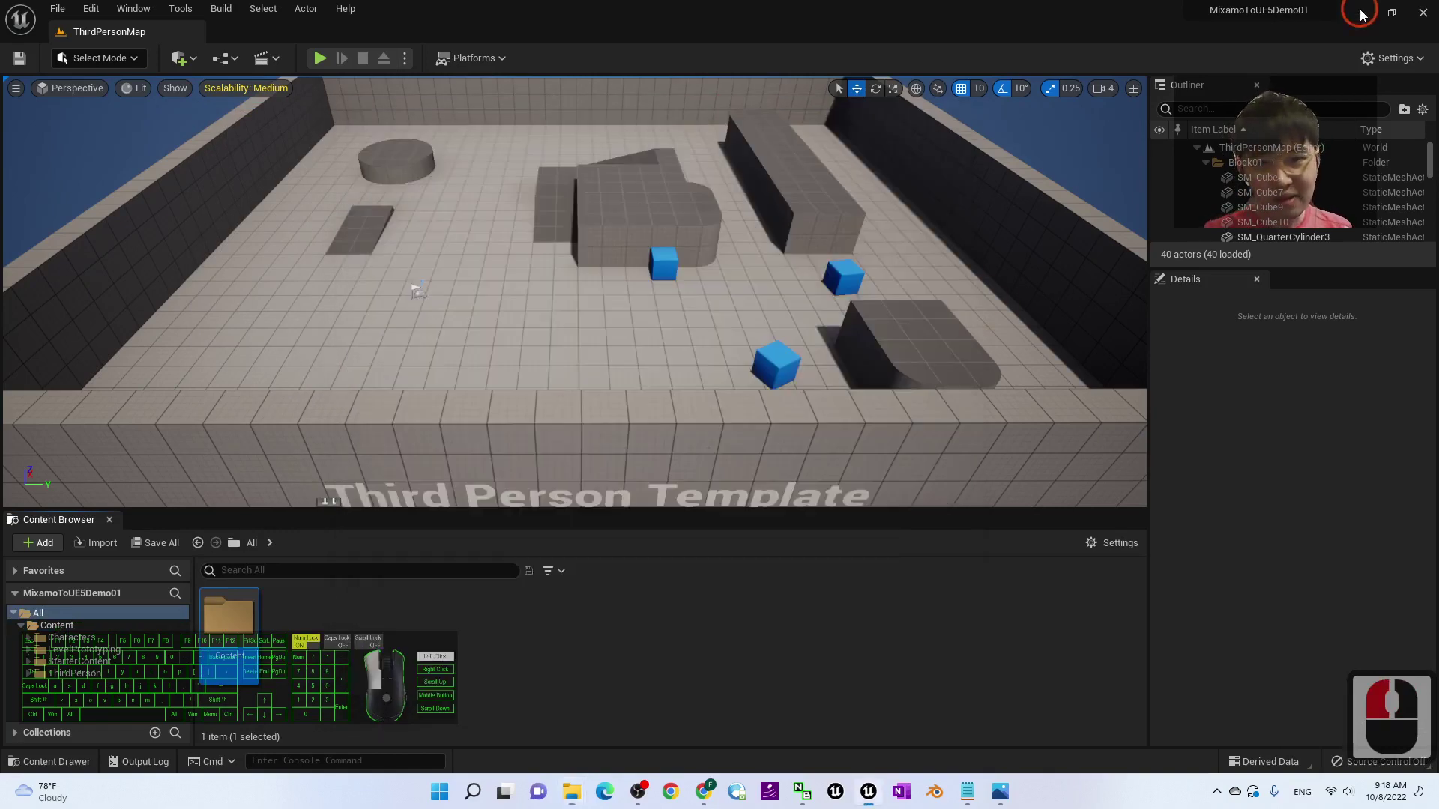
pyautogui.click(1362, 14)
pyautogui.moveTo(783, 134)
pyautogui.mouseDown()
pyautogui.moveTo(720, 123)
pyautogui.moveTo(788, 123)
pyautogui.mouseUp()
pyautogui.click(1321, 165)
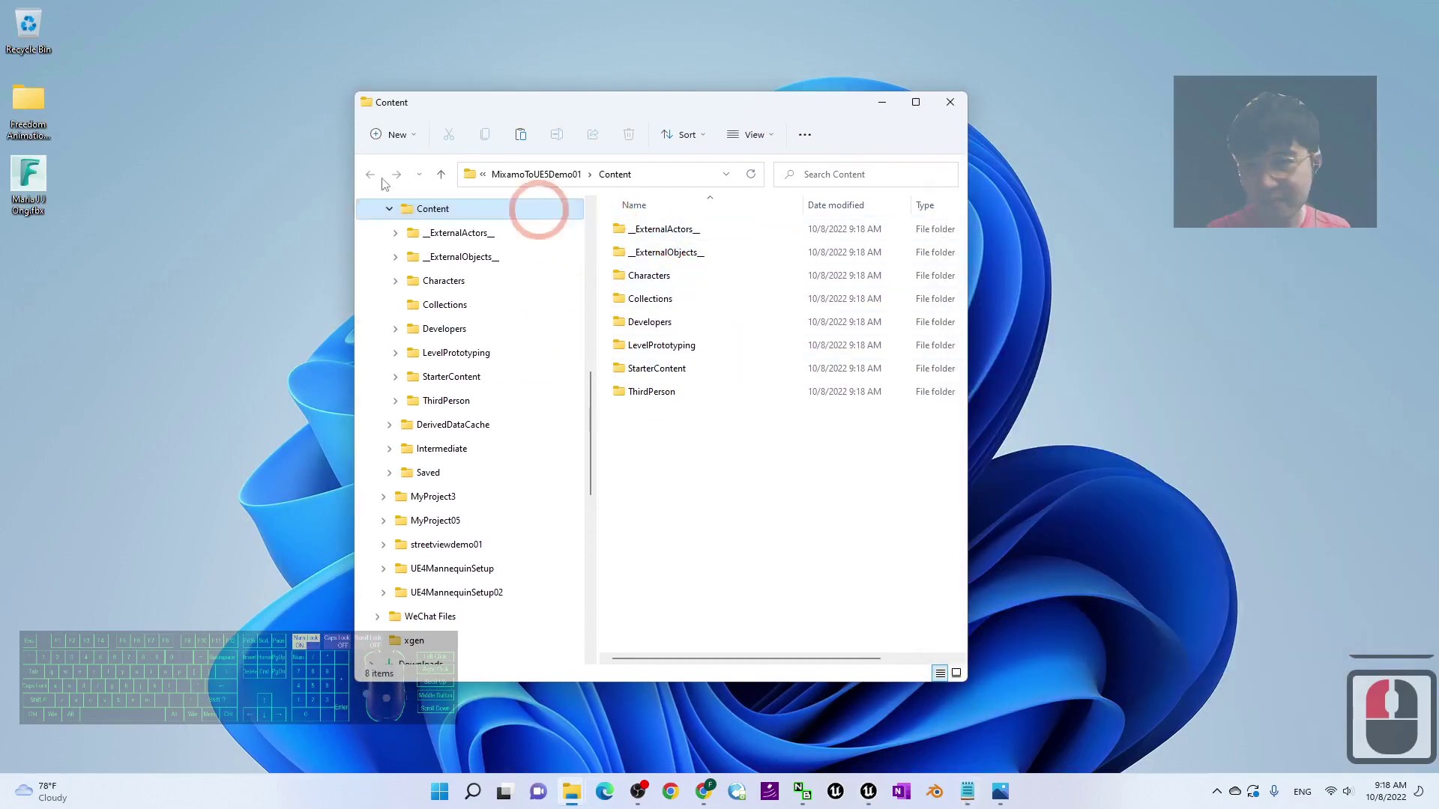
pyautogui.moveTo(524, 108); pyautogui.dragTo(710, 119)
# Open Freedom Animation Pipeline V3\Content and copy the 00_FREEDOM_Animation_Pipeline folder.
pyautogui.click(38, 120)
pyautogui.click(34, 111)
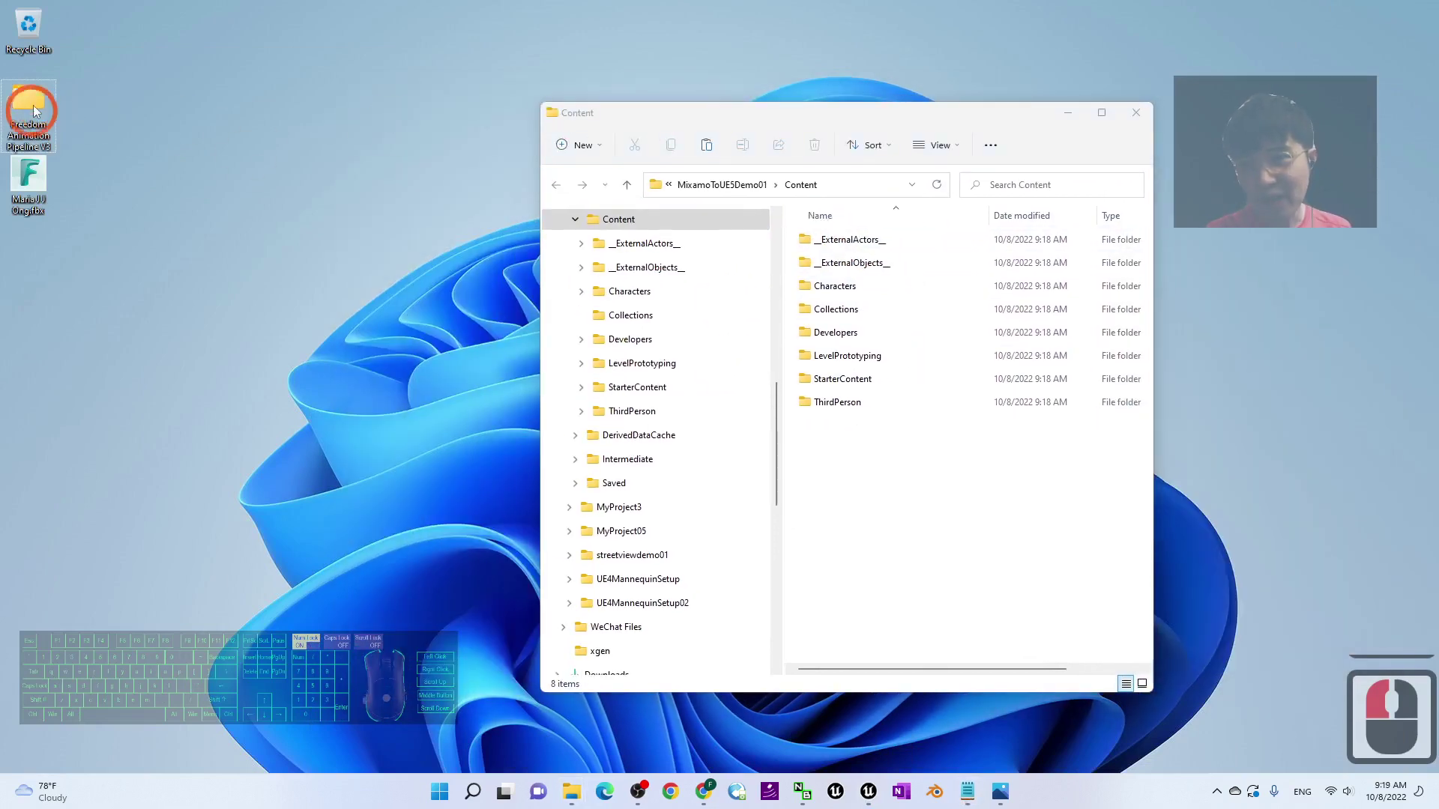
pyautogui.doubleClick(37, 103)
pyautogui.moveTo(796, 118); pyautogui.dragTo(359, 137)
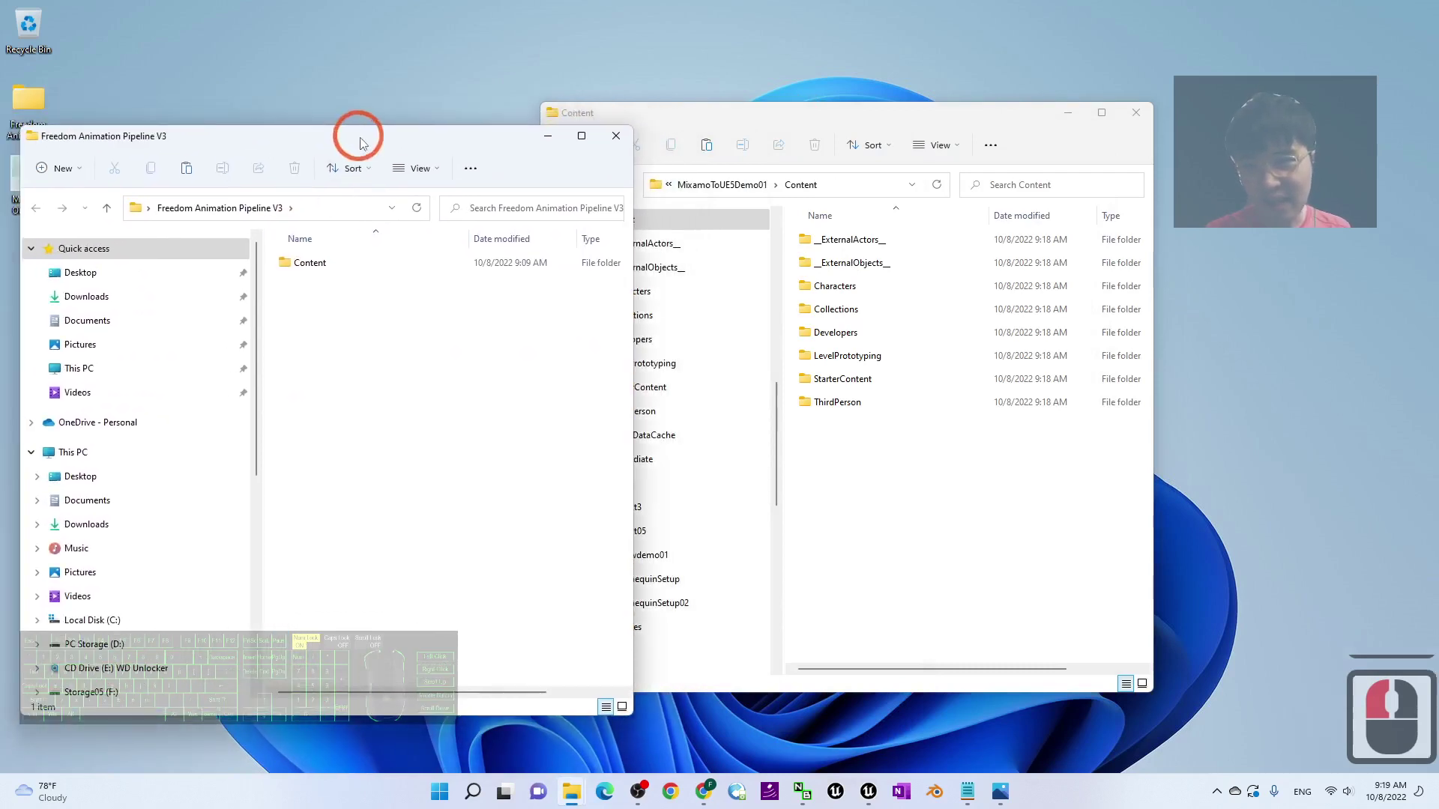
pyautogui.doubleClick(299, 266)
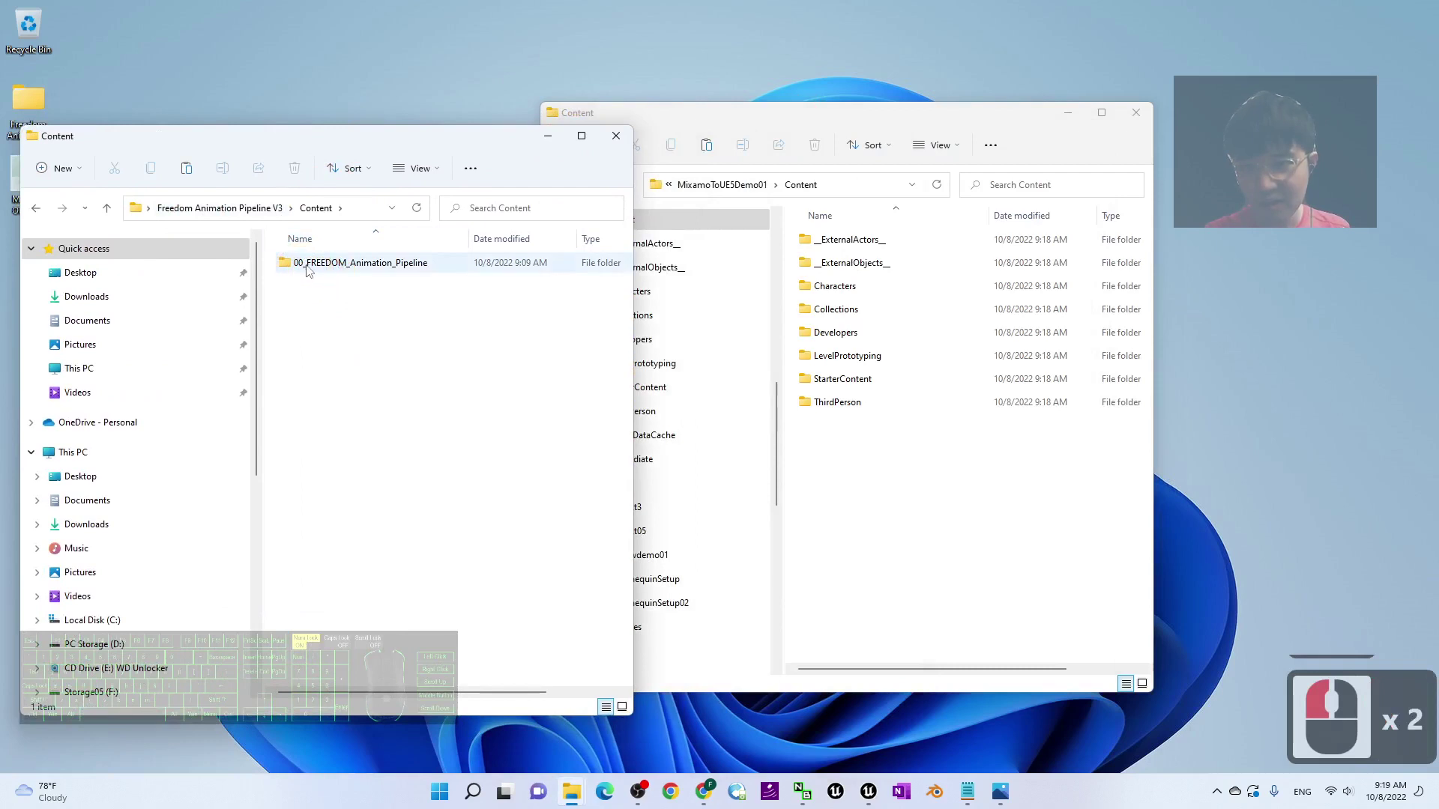
pyautogui.click(301, 268)
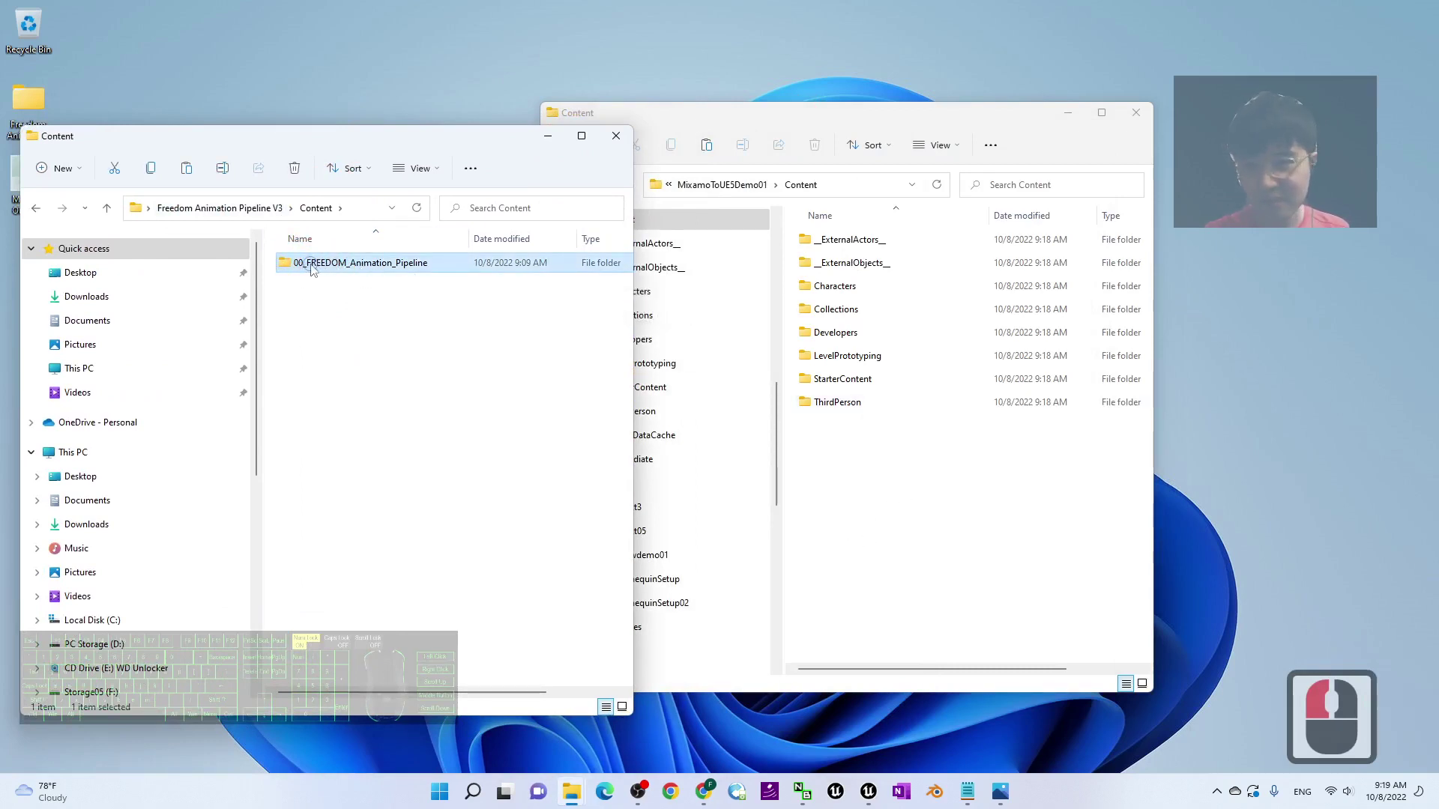
pyautogui.rightClick(312, 270)
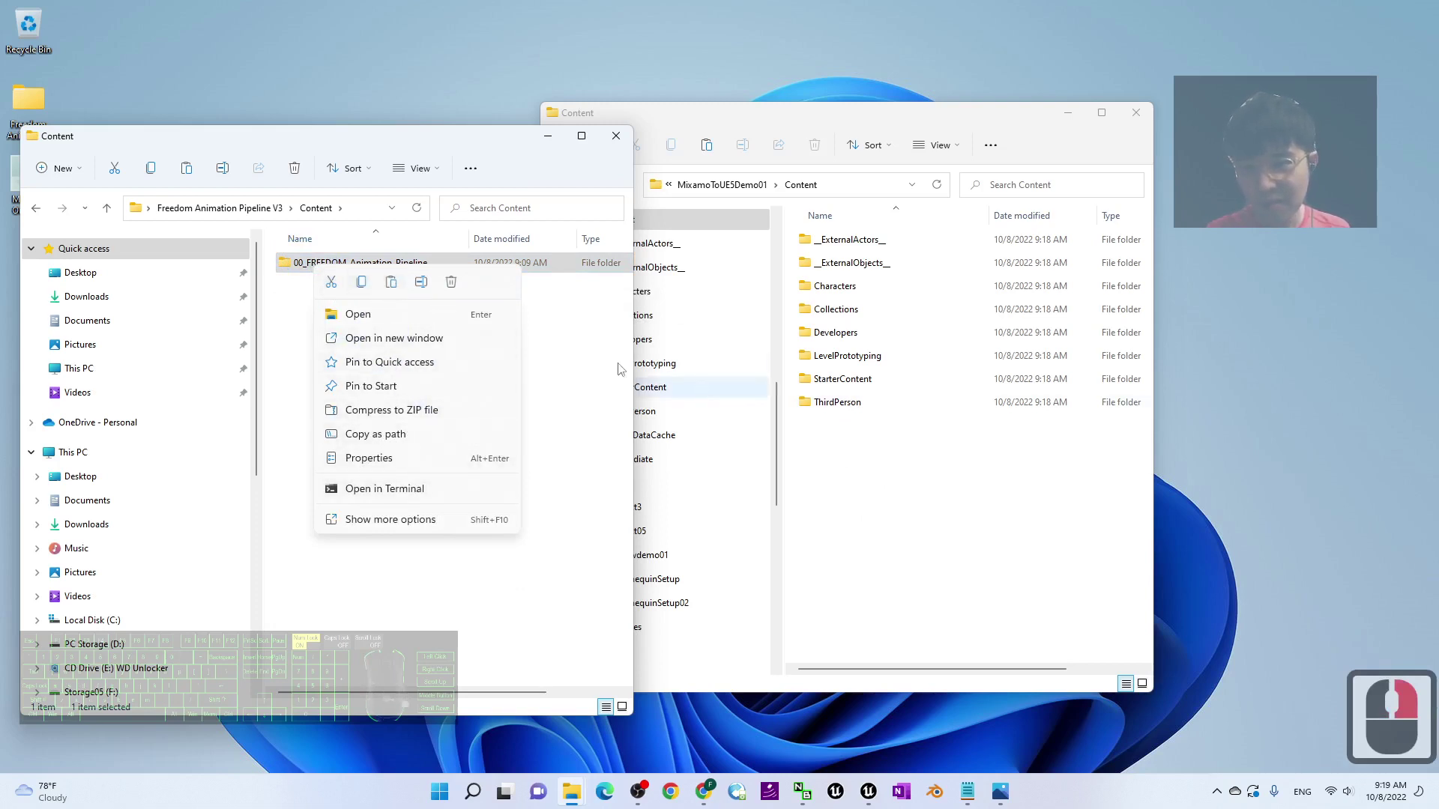
pyautogui.click(584, 357)
pyautogui.click(364, 263)
pyautogui.hotkey('ctrl', 'c')
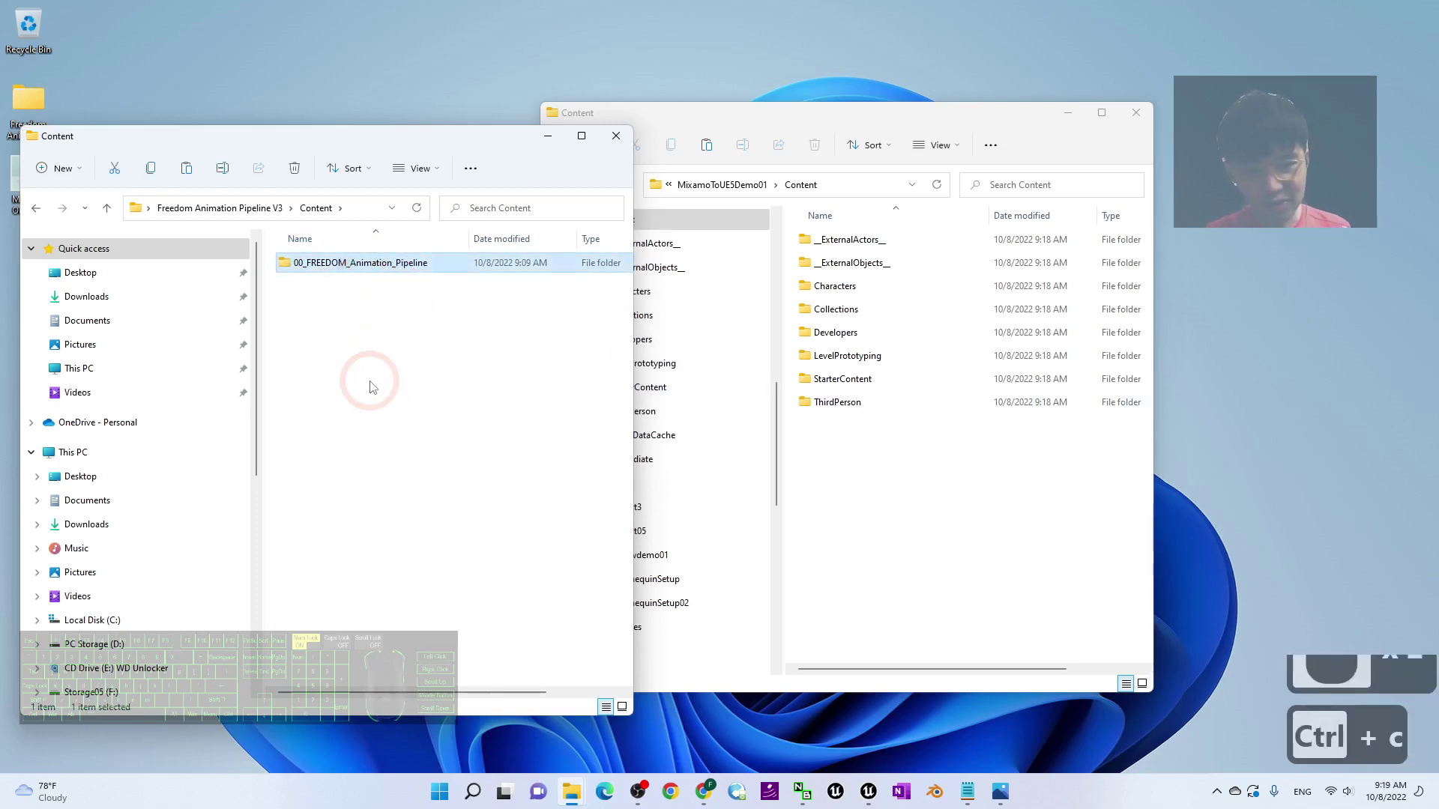
# Paste 00_FREEDOM_Animation_Pipeline into the project's Content folder and close both Explorer windows.
pyautogui.click(880, 472)
pyautogui.click(931, 529)
pyautogui.click(911, 514)
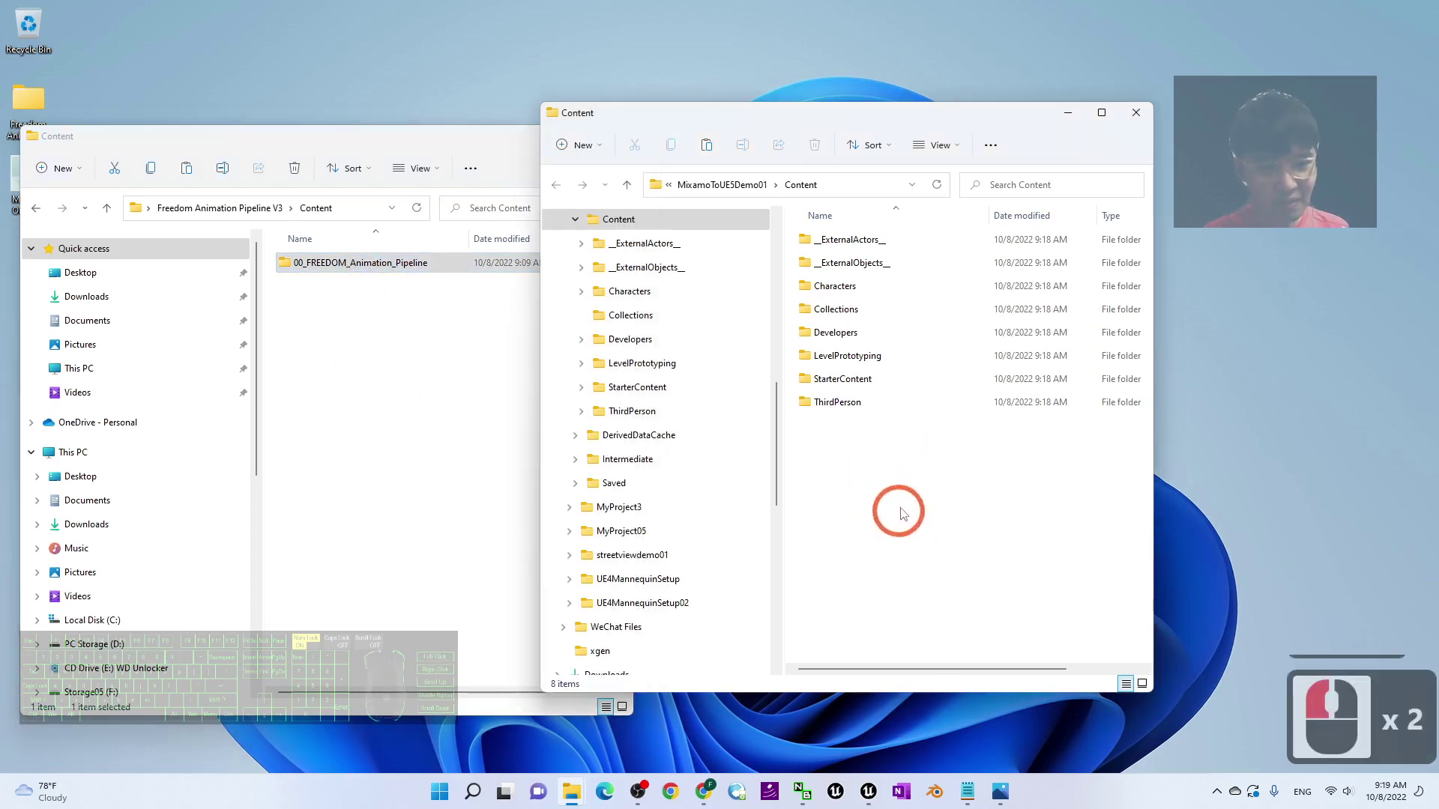
pyautogui.click(930, 497)
pyautogui.hotkey('ctrl', 'v')
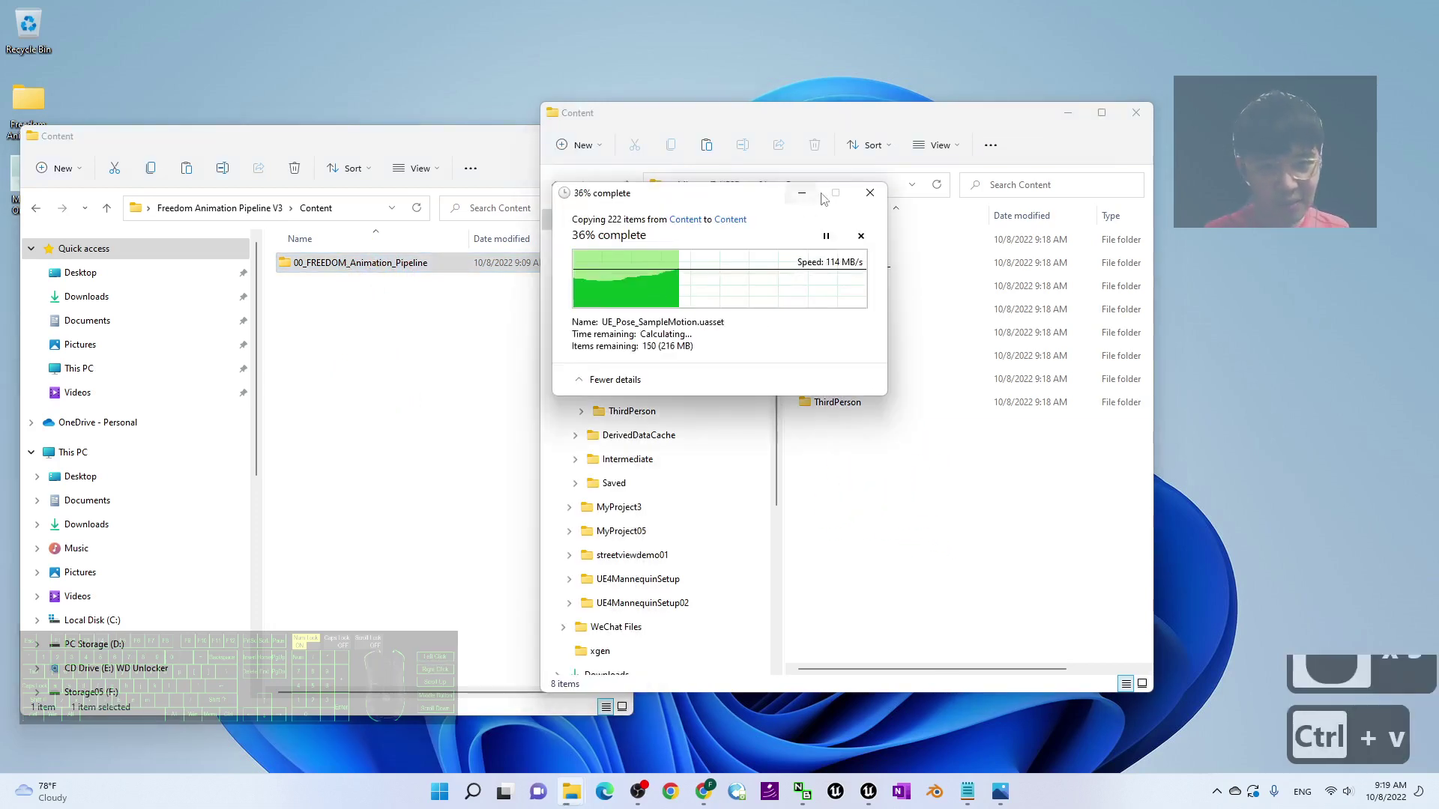
pyautogui.moveTo(889, 113); pyautogui.dragTo(951, 96)
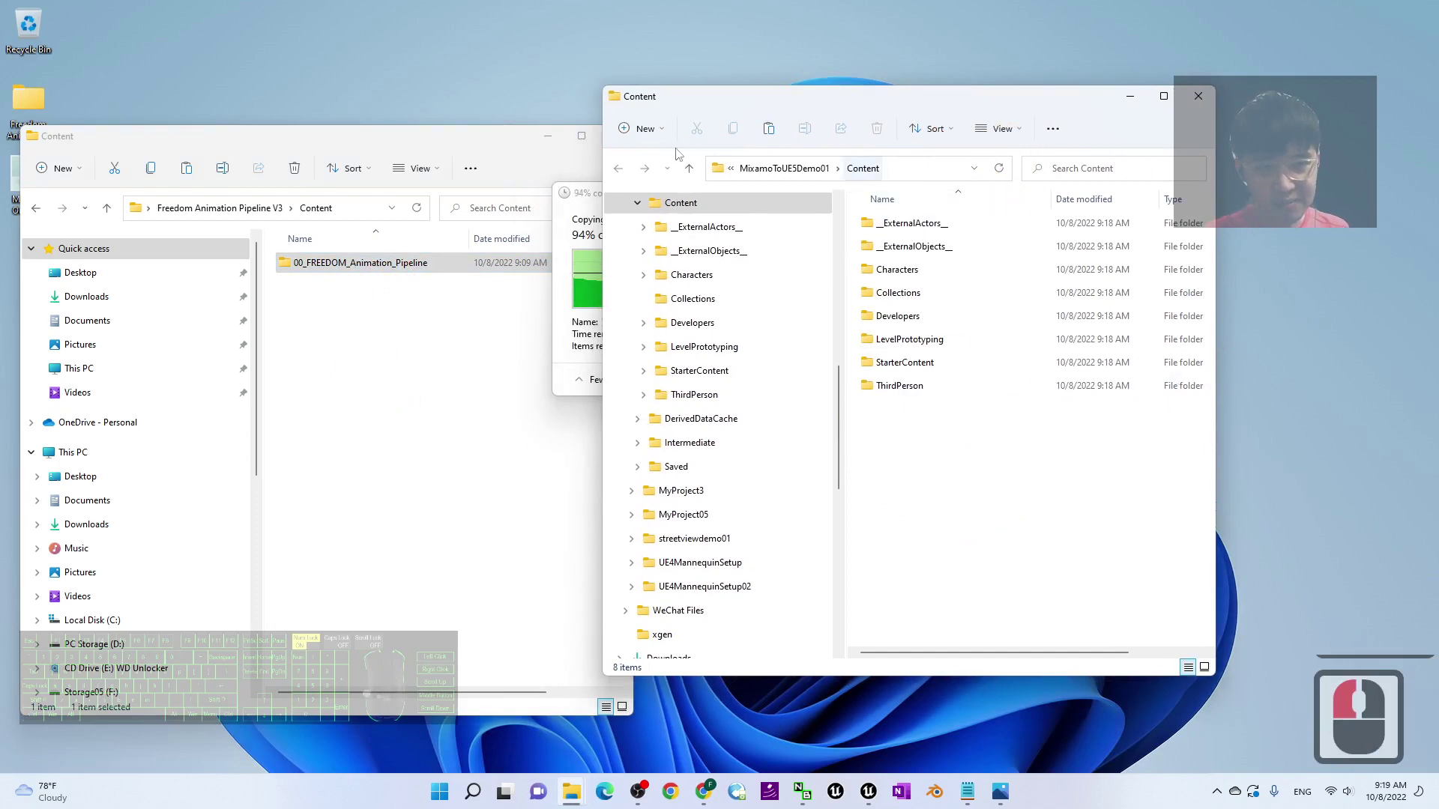
pyautogui.click(459, 447)
pyautogui.click(616, 136)
pyautogui.click(1197, 98)
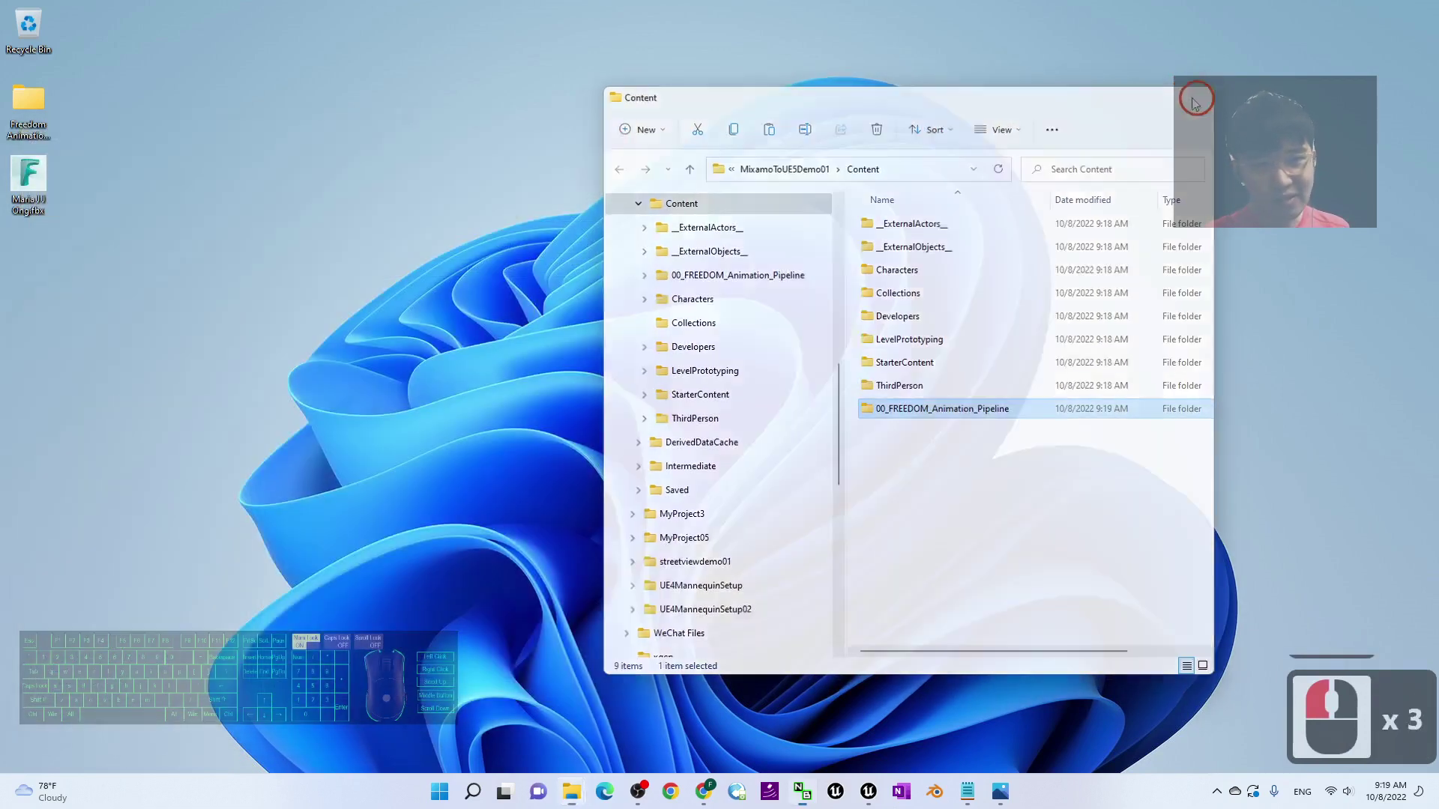
pyautogui.click(702, 664)
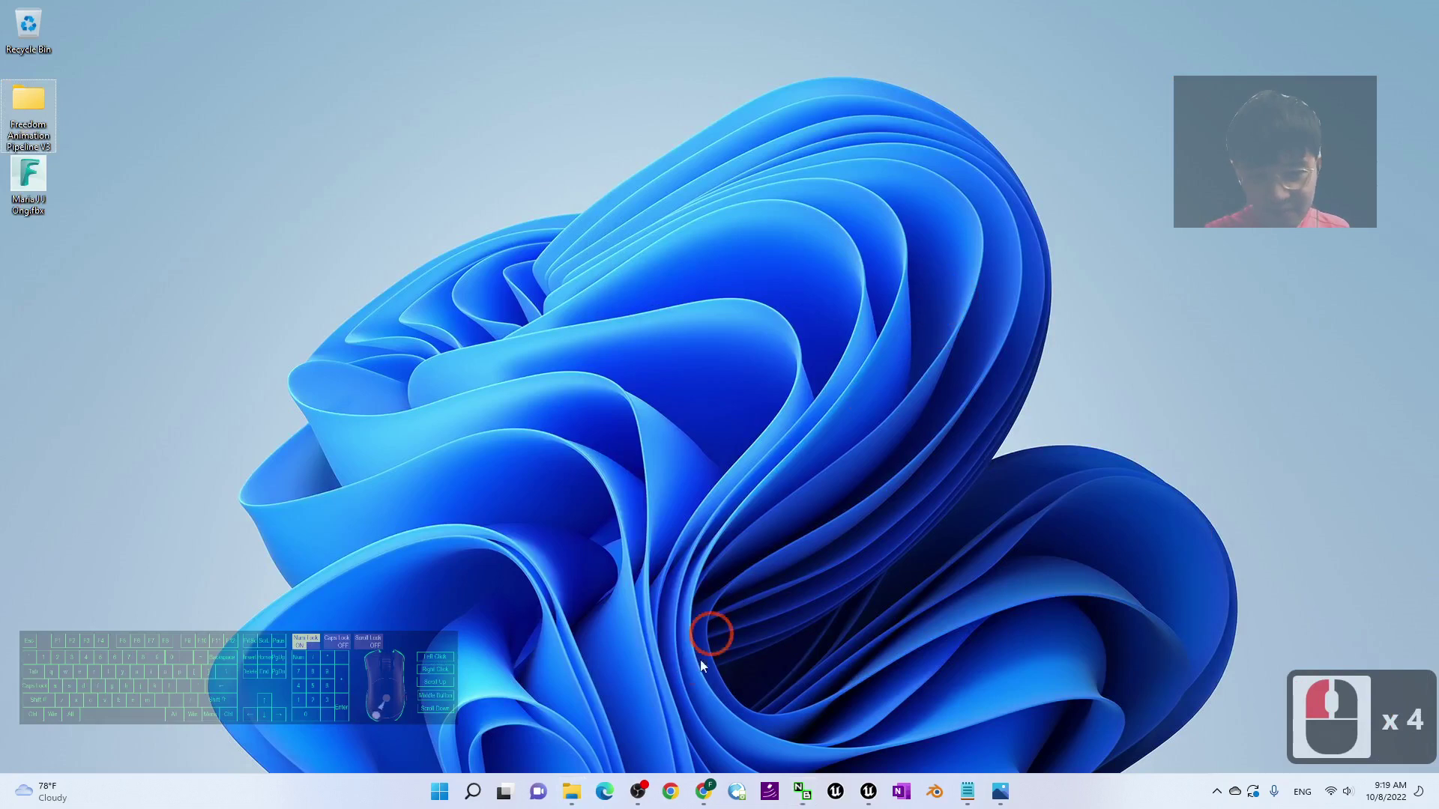
# Open the copied 00_FREEDOM_Animation_Pipeline folder in the Unreal Content Browser.
pyautogui.click(869, 792)
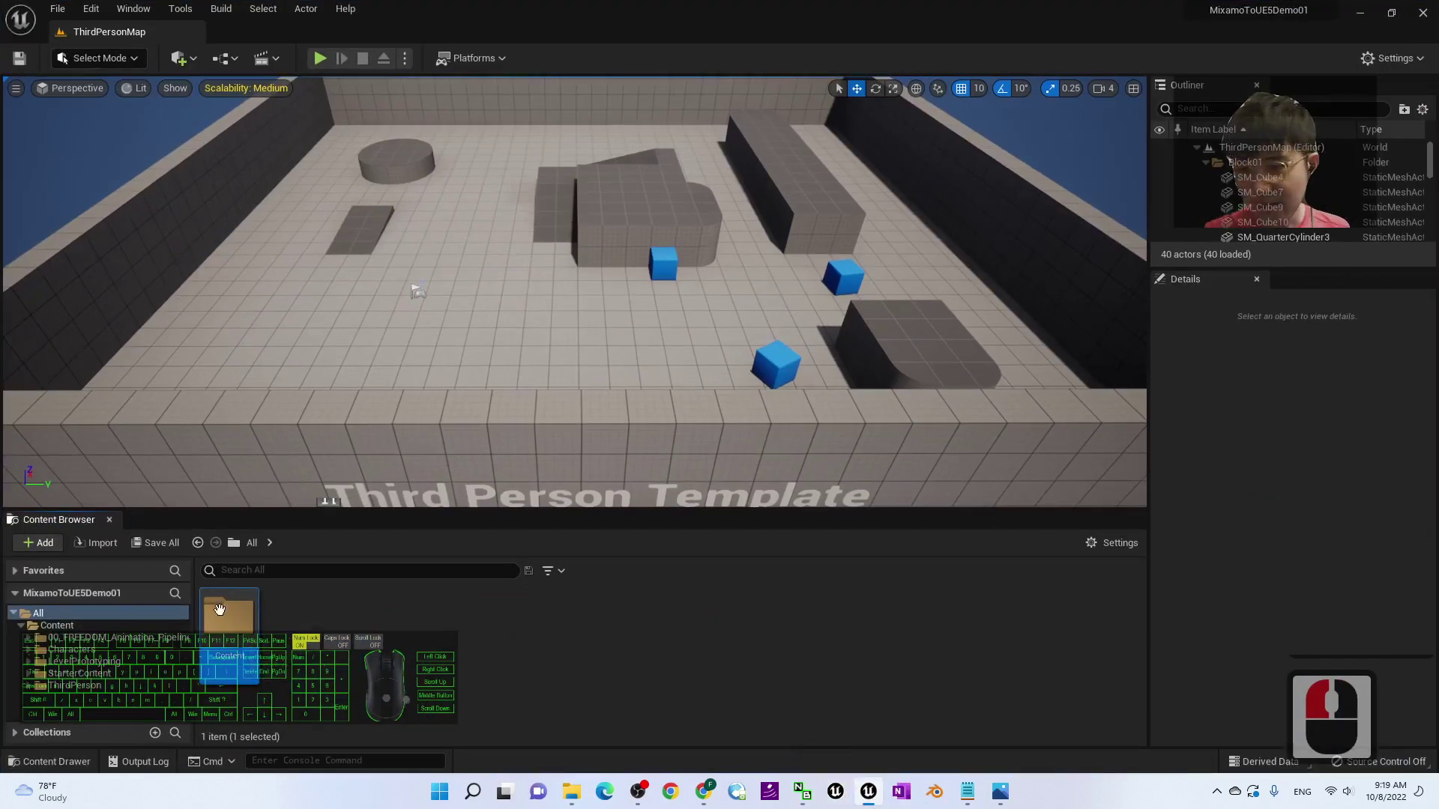
pyautogui.doubleClick(220, 609)
pyautogui.click(684, 665)
pyautogui.click(223, 623)
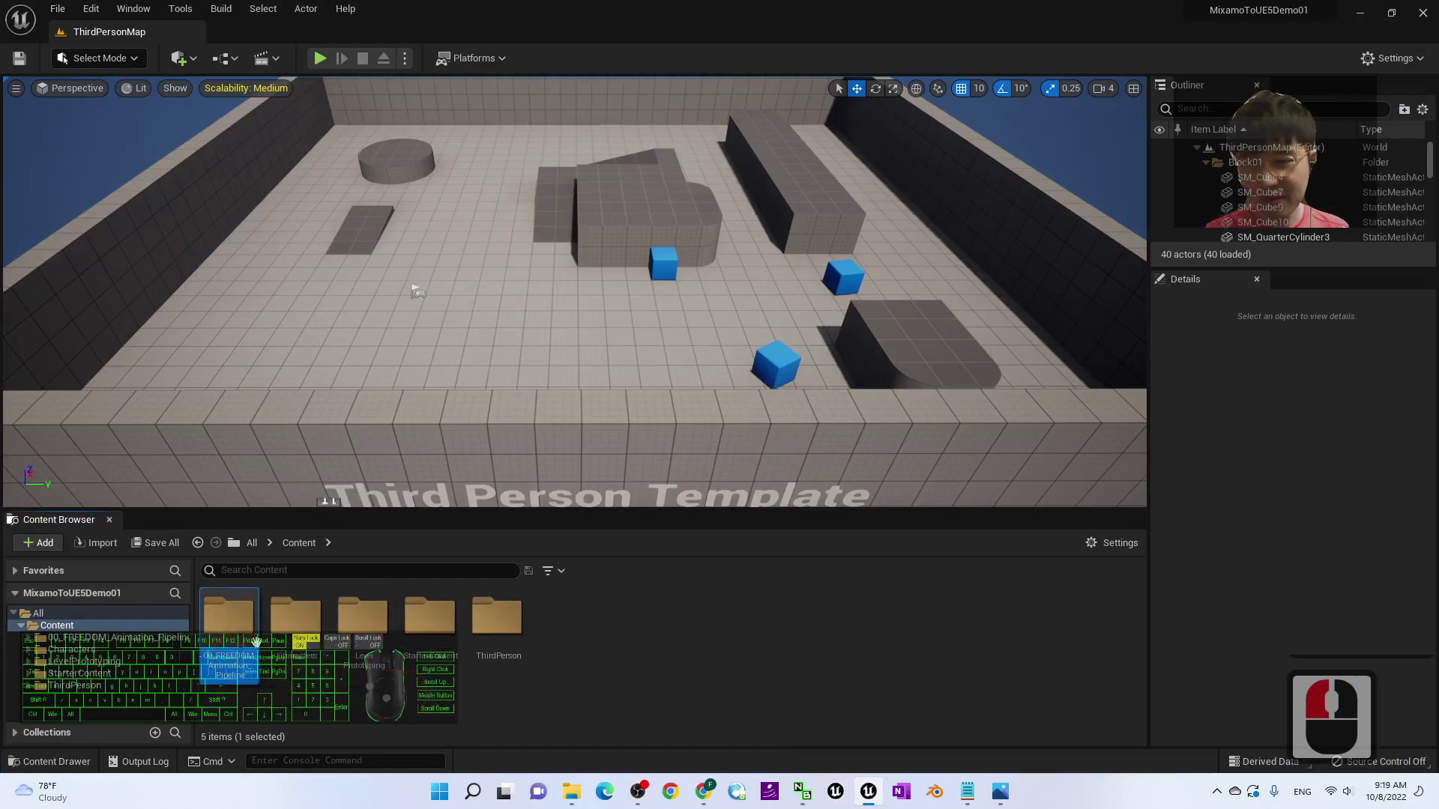
pyautogui.doubleClick(233, 620)
pyautogui.click(615, 645)
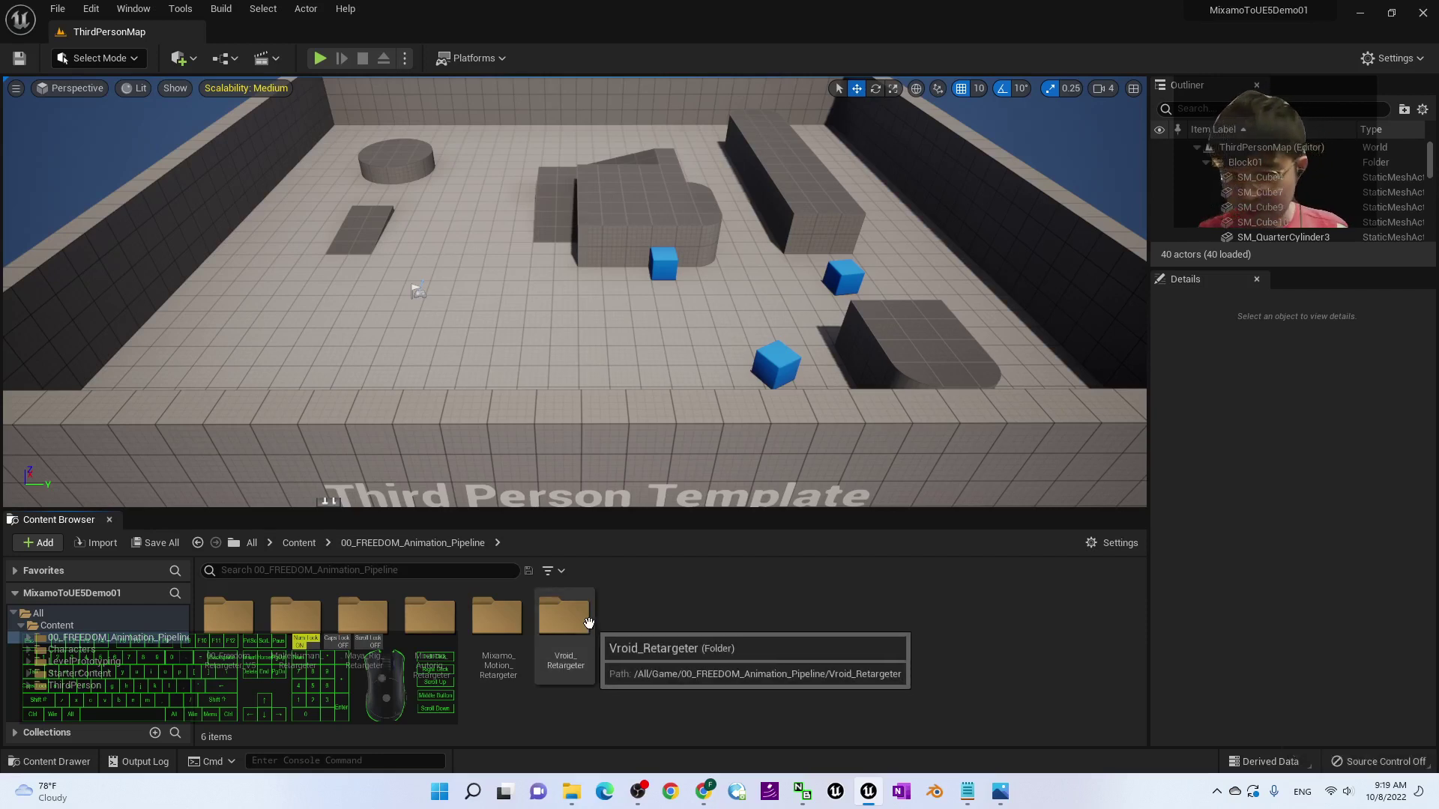
# Browse Mixamo_Autorig_Retargeter's IK Retargeter asset, return to Content, and restore the editor window.
pyautogui.click(774, 652)
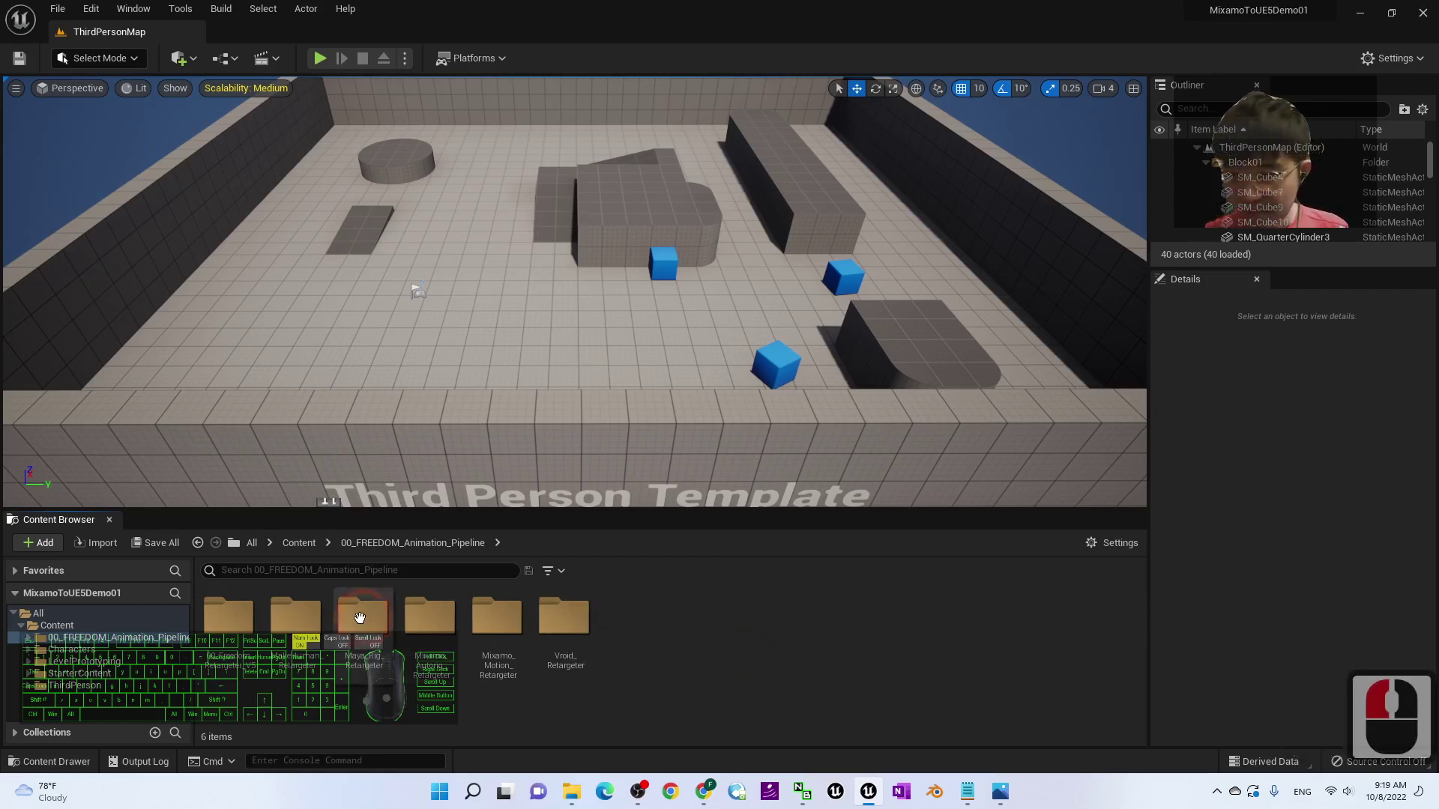
pyautogui.click(776, 647)
pyautogui.click(429, 621)
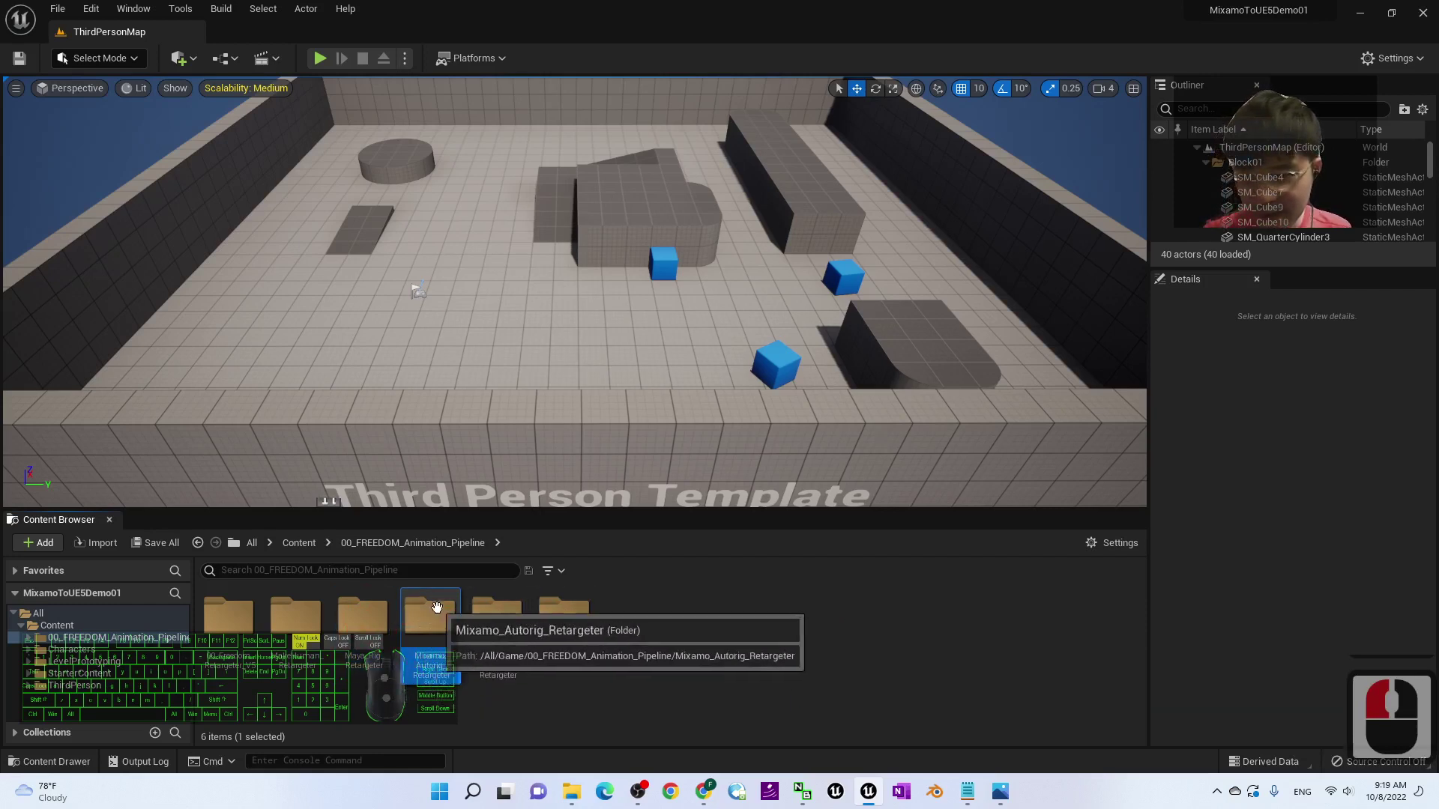
pyautogui.click(813, 667)
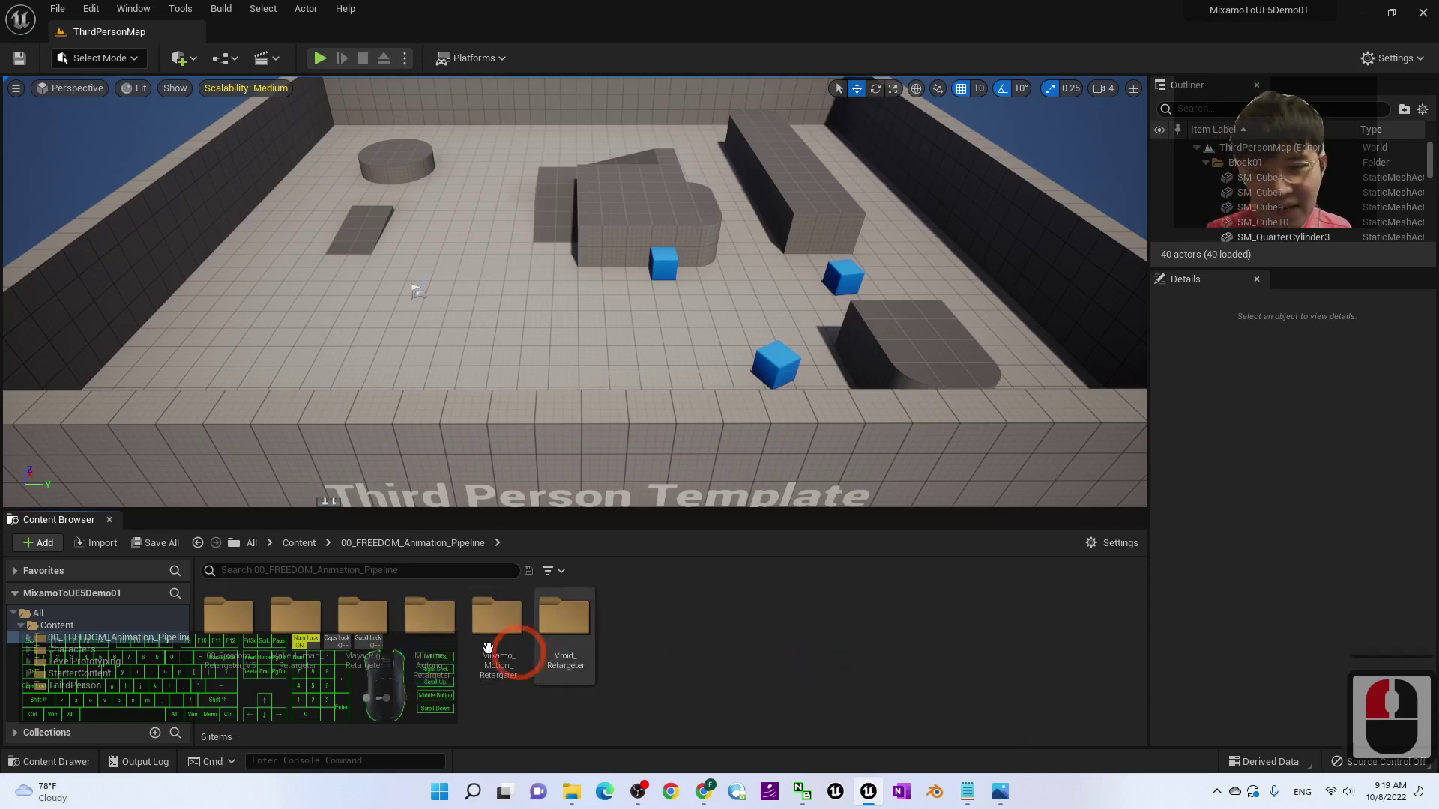
pyautogui.doubleClick(429, 618)
pyautogui.click(697, 652)
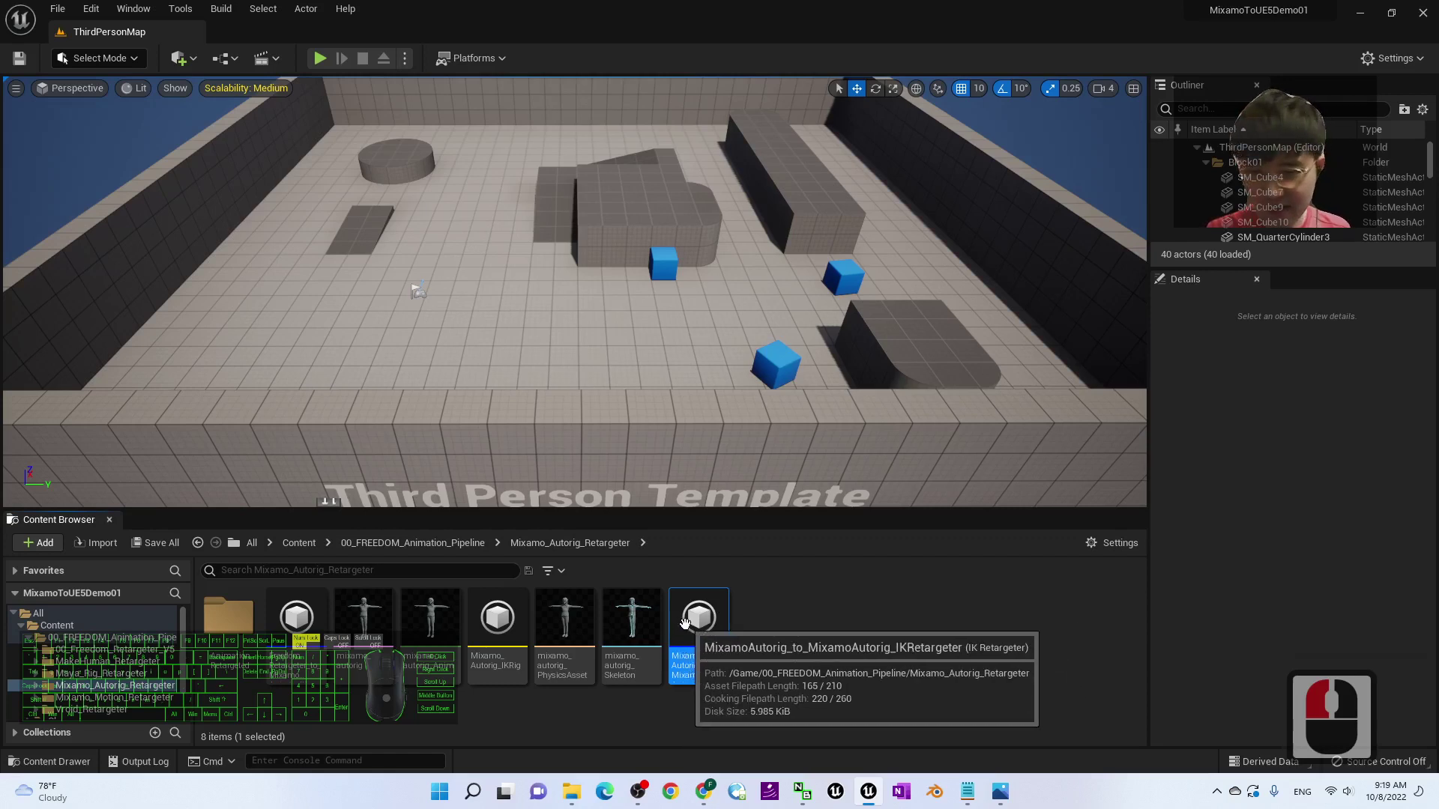
pyautogui.click(876, 628)
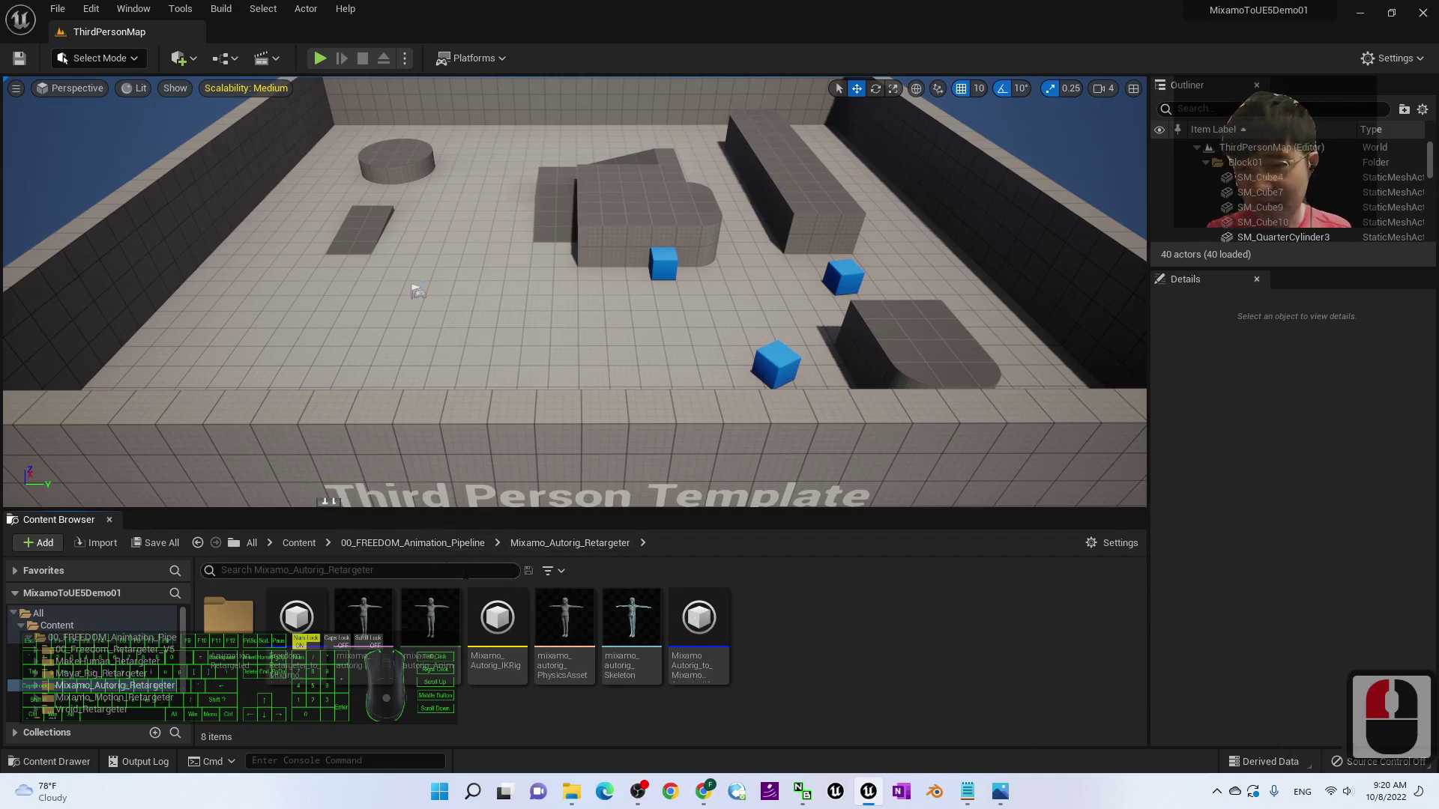
pyautogui.click(298, 543)
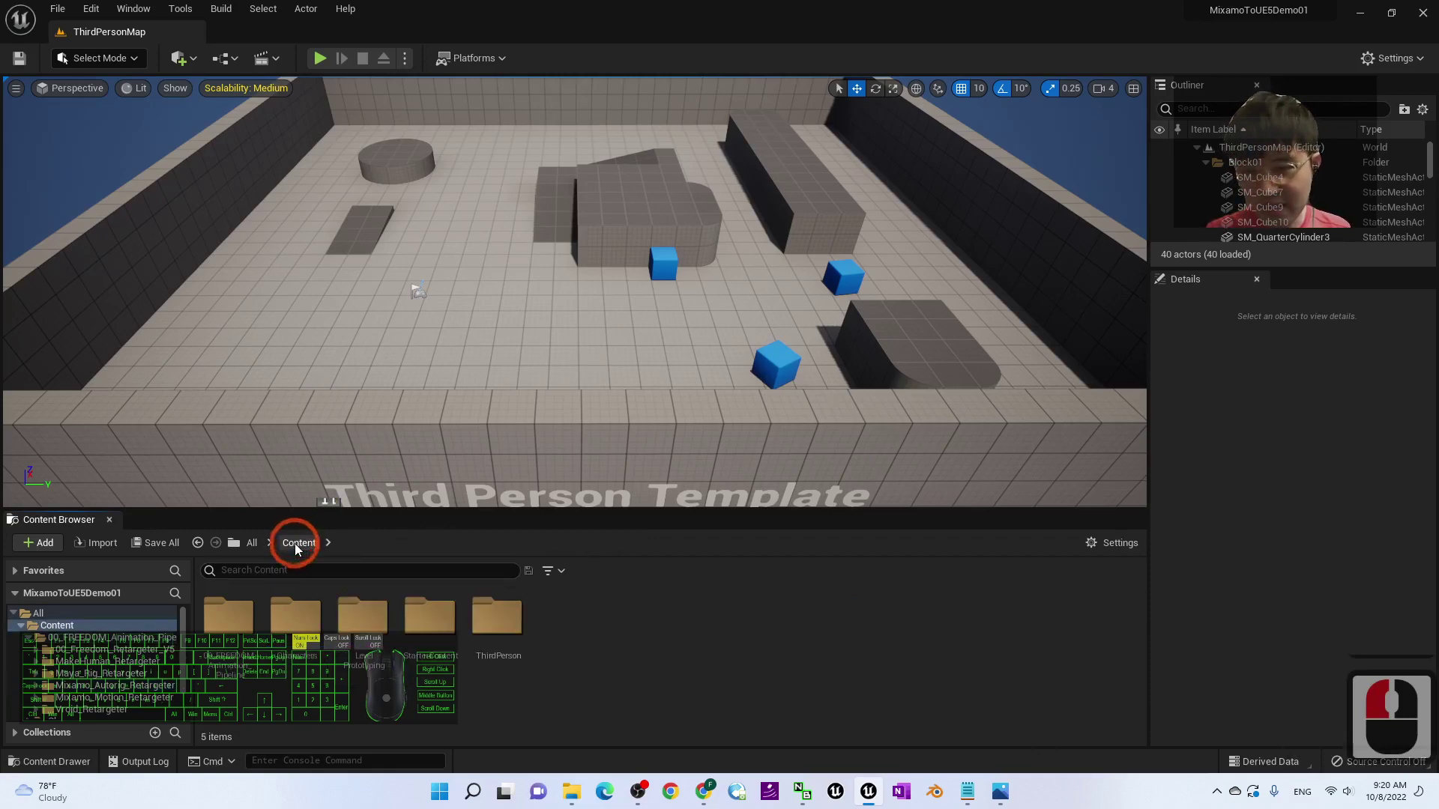
pyautogui.doubleClick(855, 41)
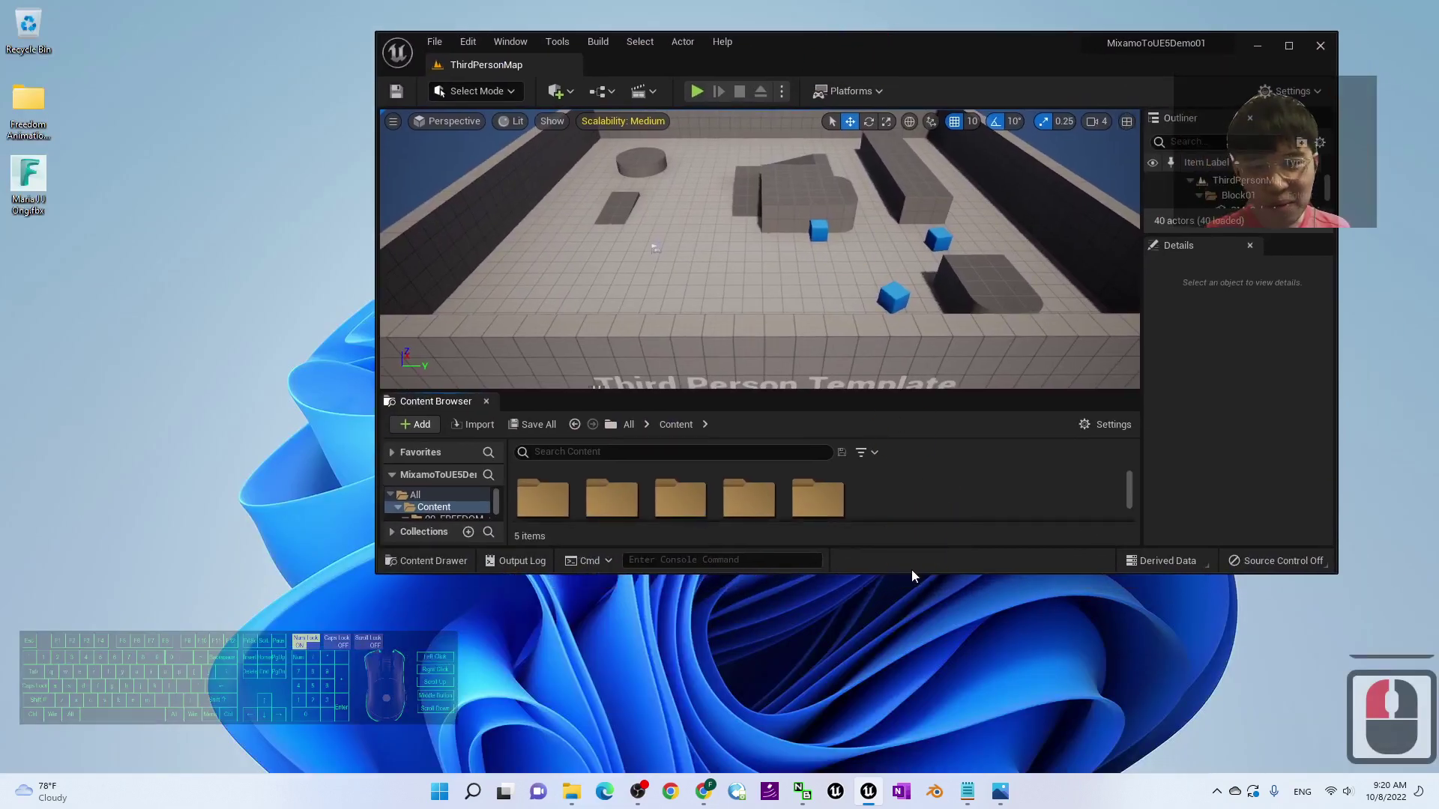
# Make the editor window taller, briefly view cover.jpg, then maximize the editor again.
pyautogui.moveTo(912, 569); pyautogui.dragTo(909, 735)
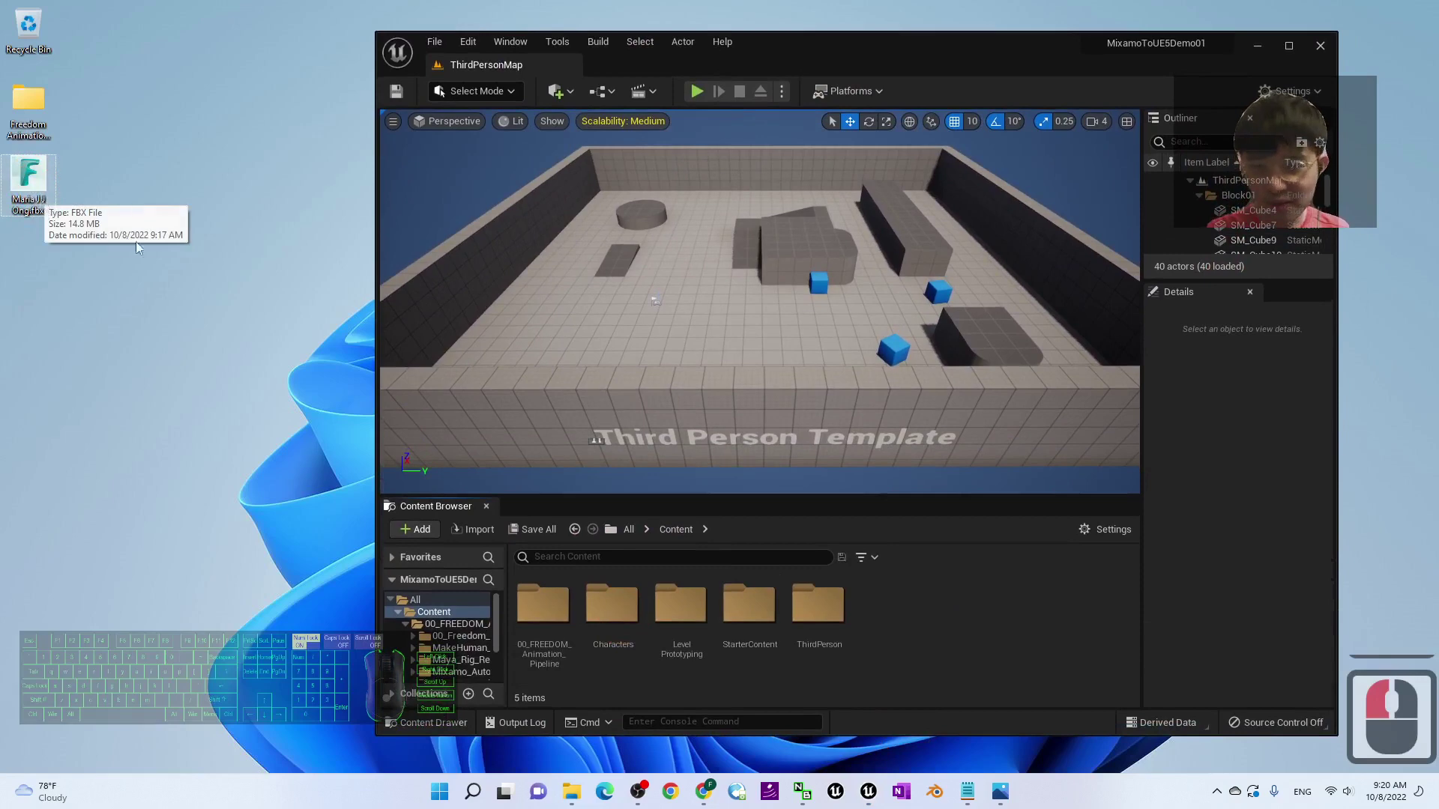
pyautogui.click(1000, 791)
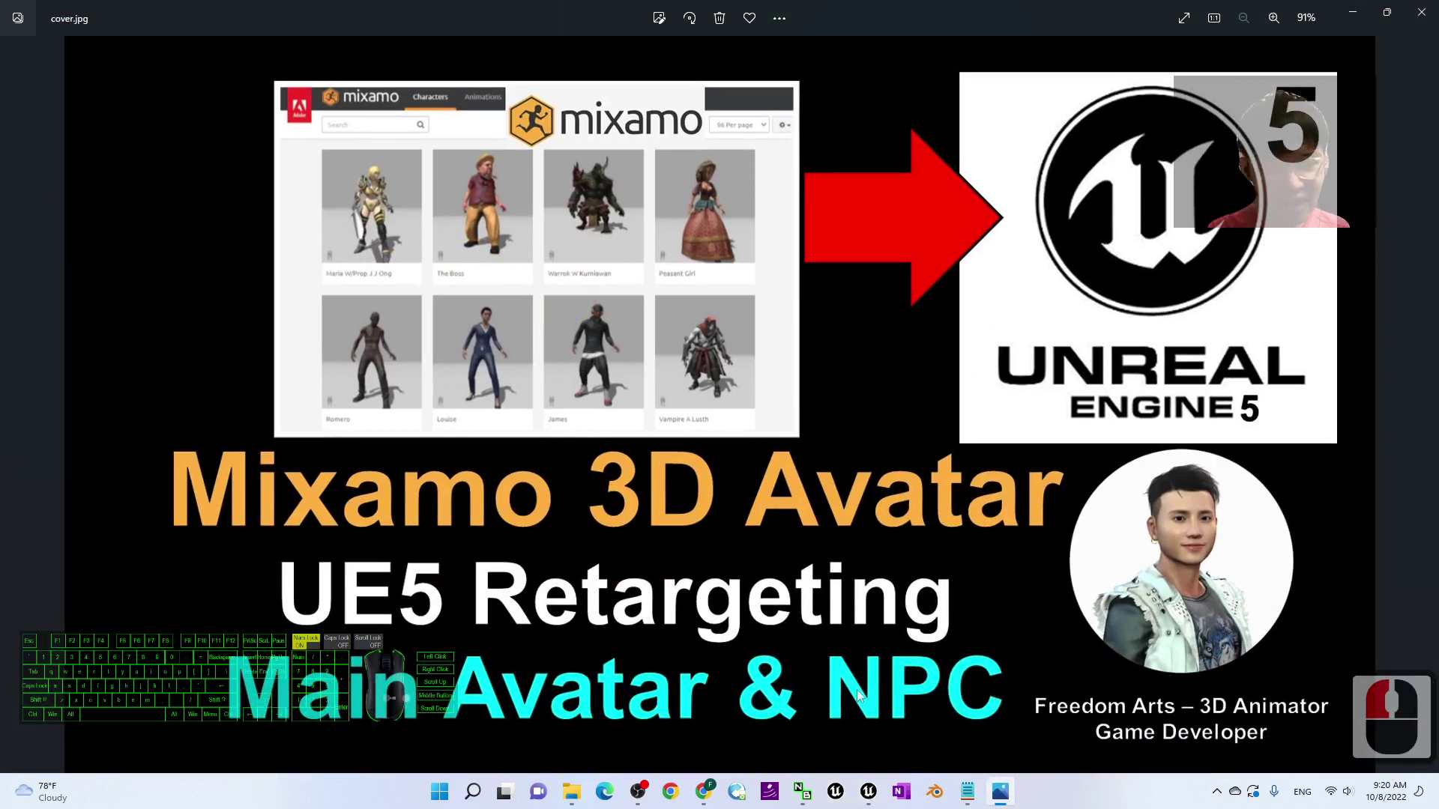
pyautogui.click(1351, 12)
pyautogui.click(898, 635)
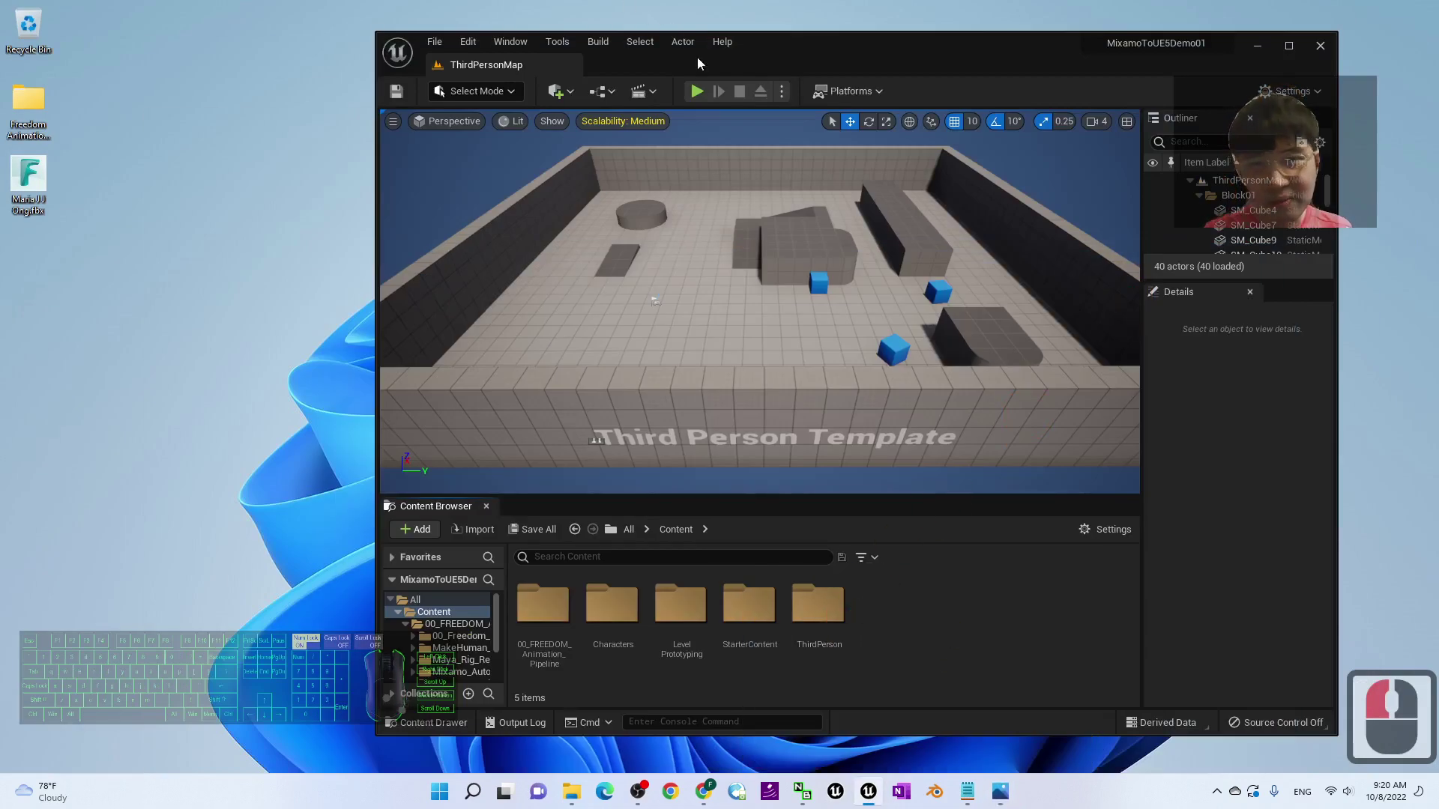
pyautogui.click(1289, 50)
# Play ThirdPersonMap and run the default mannequin around, jumping and climbing the ramp.
pyautogui.click(321, 58)
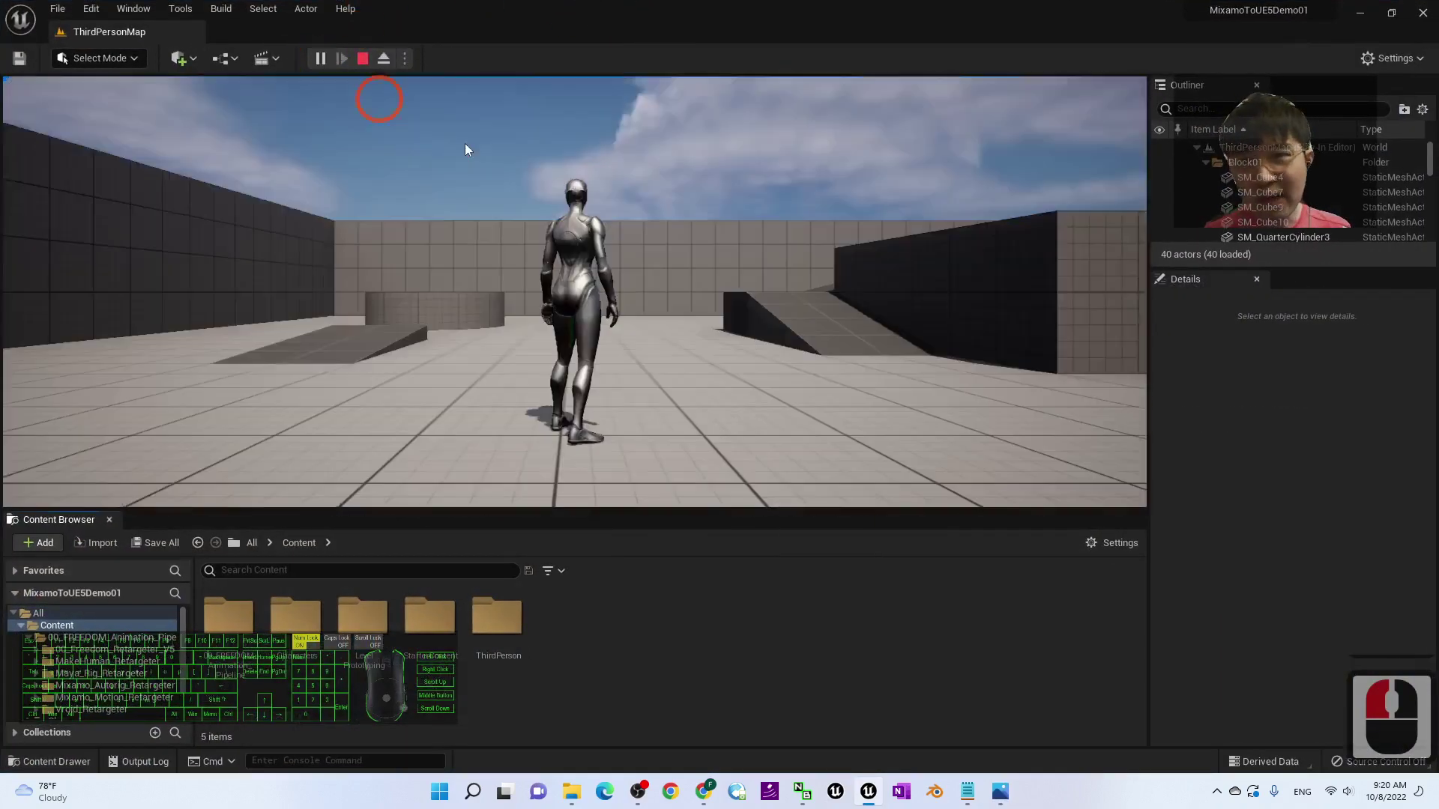
pyautogui.click(661, 271)
pyautogui.click(810, 330)
pyautogui.press('w')
pyautogui.press('a')
pyautogui.press('s')
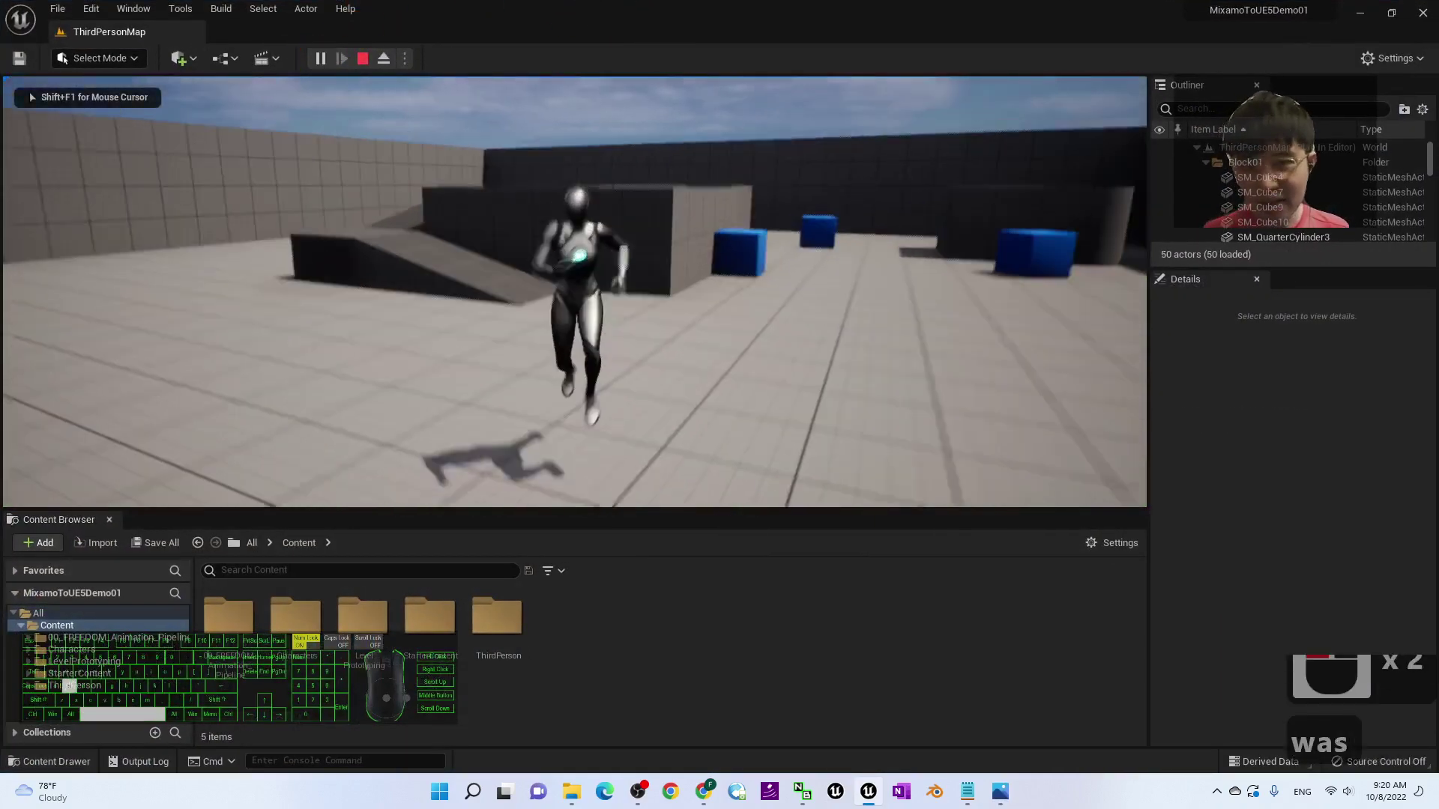
pyautogui.press('space')
pyautogui.press('w')
pyautogui.press('w')
pyautogui.press('w')
pyautogui.press('w')
pyautogui.press('w')
pyautogui.press('w')
pyautogui.press('w')
pyautogui.press('w')
pyautogui.press('w')
pyautogui.press('w')
pyautogui.press('w')
pyautogui.press('w')
pyautogui.press('a')
pyautogui.press('d')
pyautogui.press('s')
pyautogui.press('s')
pyautogui.press('s')
pyautogui.press('s')
pyautogui.press('s')
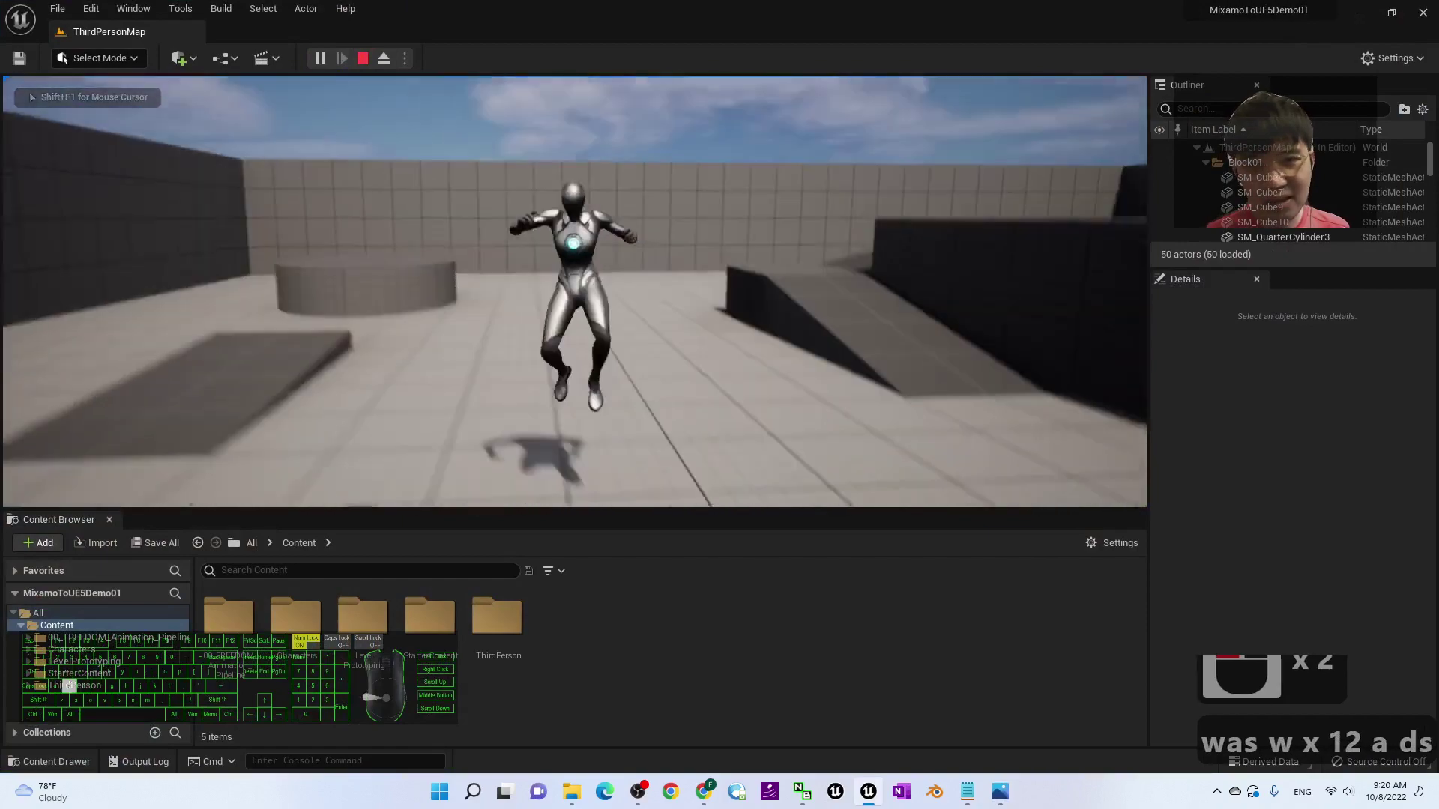
pyautogui.press('s')
pyautogui.press('d')
pyautogui.press('w')
pyautogui.press('a')
pyautogui.press('d')
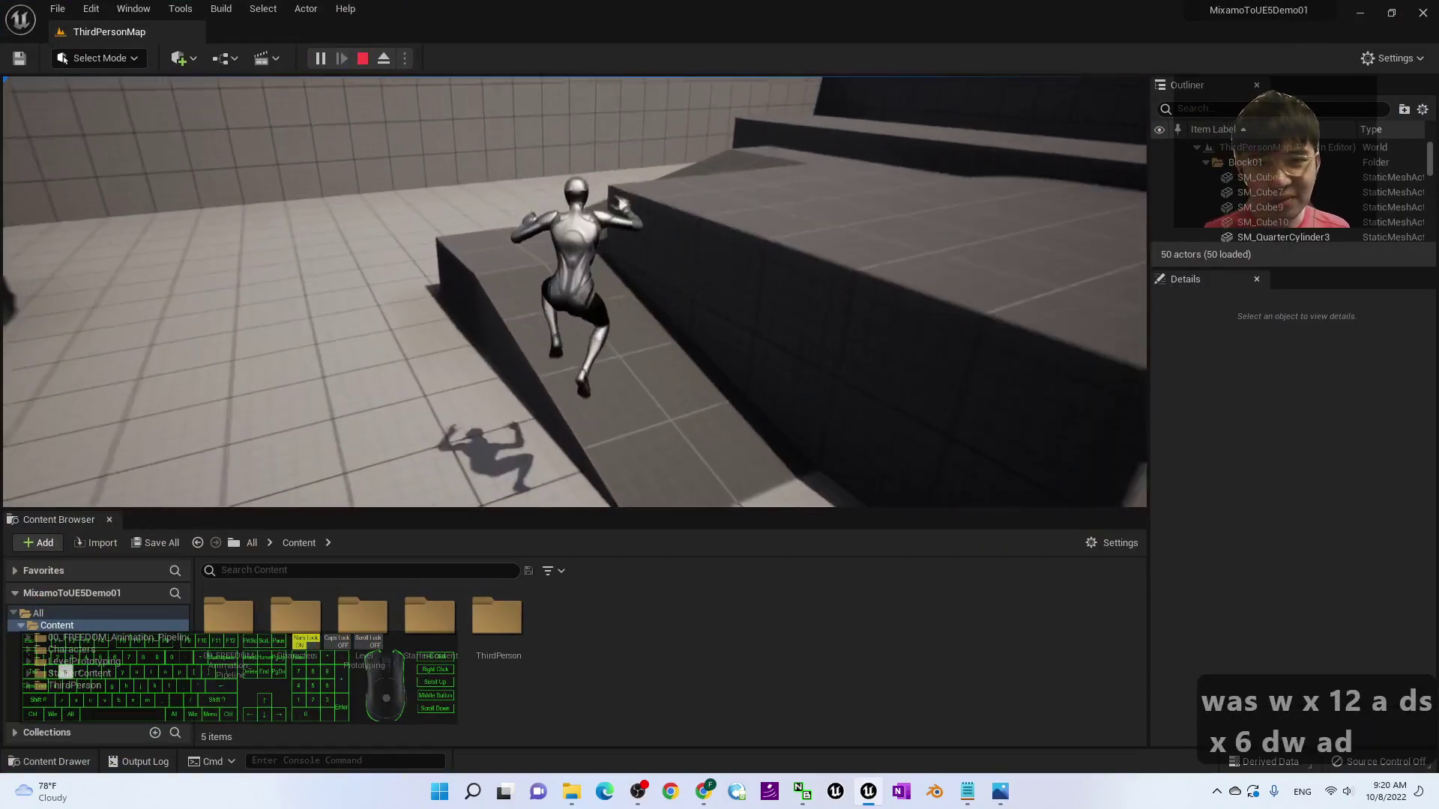
pyautogui.press('a')
pyautogui.press('s')
pyautogui.press('s')
pyautogui.press('s')
pyautogui.press('s')
pyautogui.press('s')
pyautogui.press('s')
pyautogui.press('s')
pyautogui.press('s')
pyautogui.press('s')
pyautogui.press('s')
pyautogui.press('s')
pyautogui.press('s')
# Steer the mannequin back across the floor, then stop play and restore the editor window.
pyautogui.press('a')
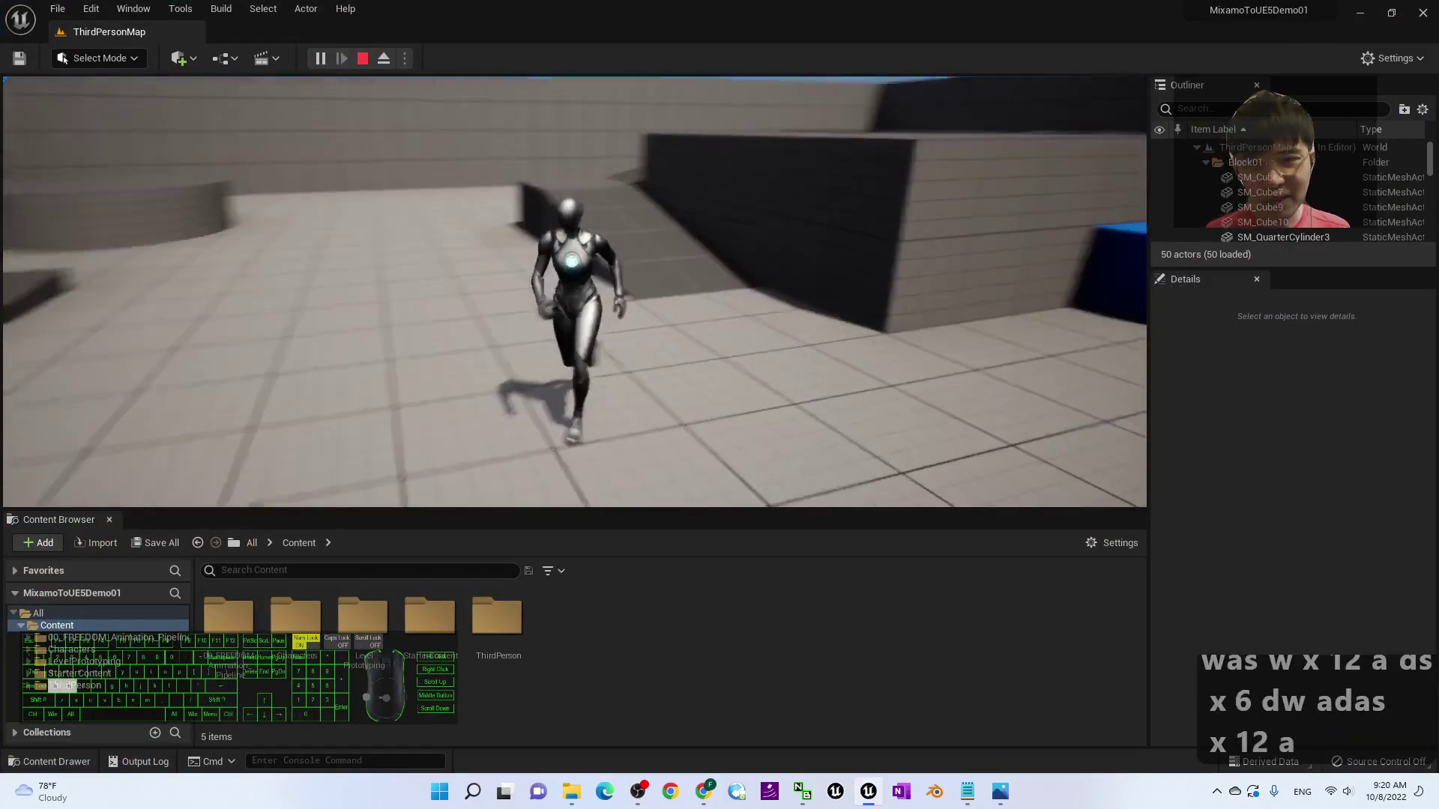
pyautogui.press('d')
pyautogui.press('s')
pyautogui.press('a')
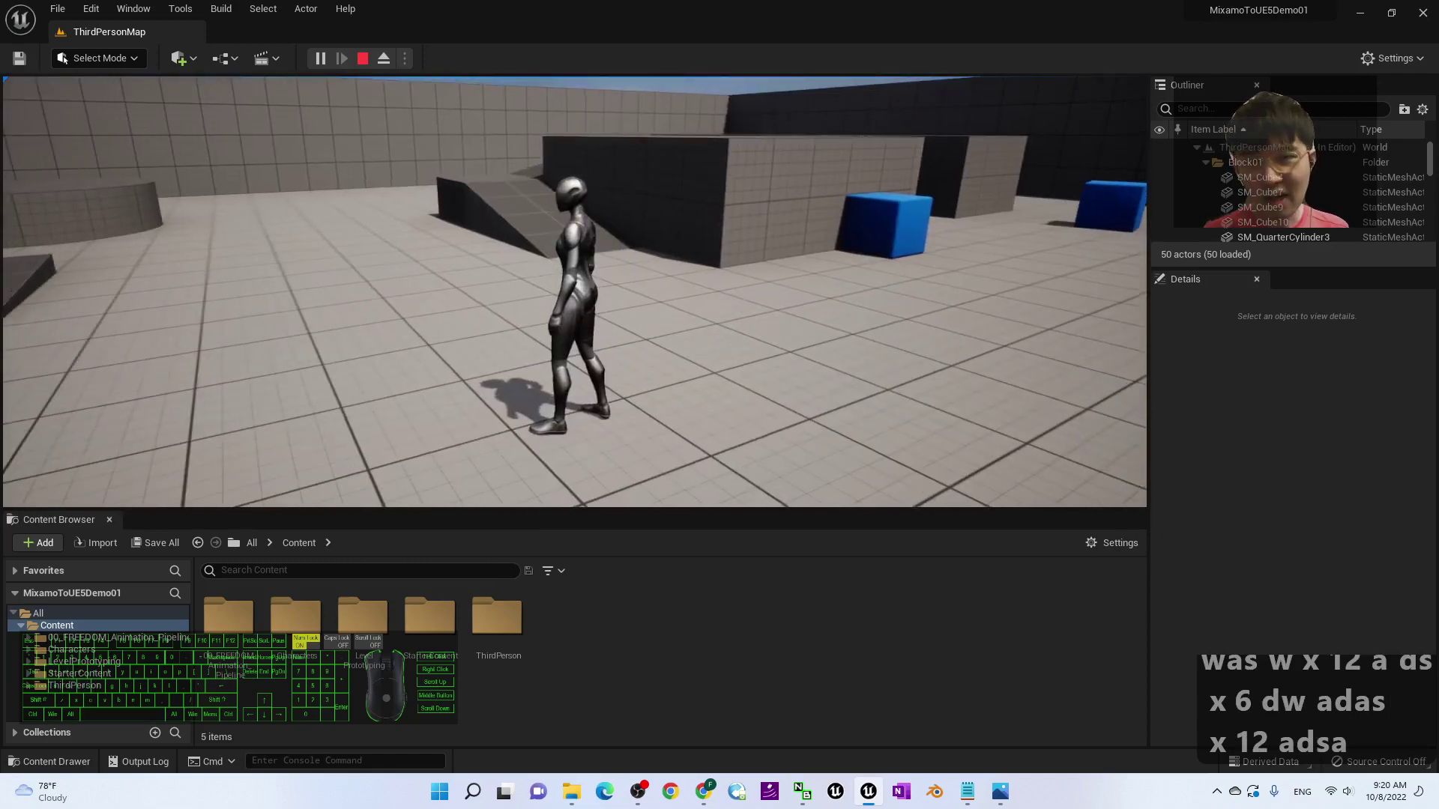
pyautogui.press('a')
pyautogui.press('s')
pyautogui.press('d')
pyautogui.press('a')
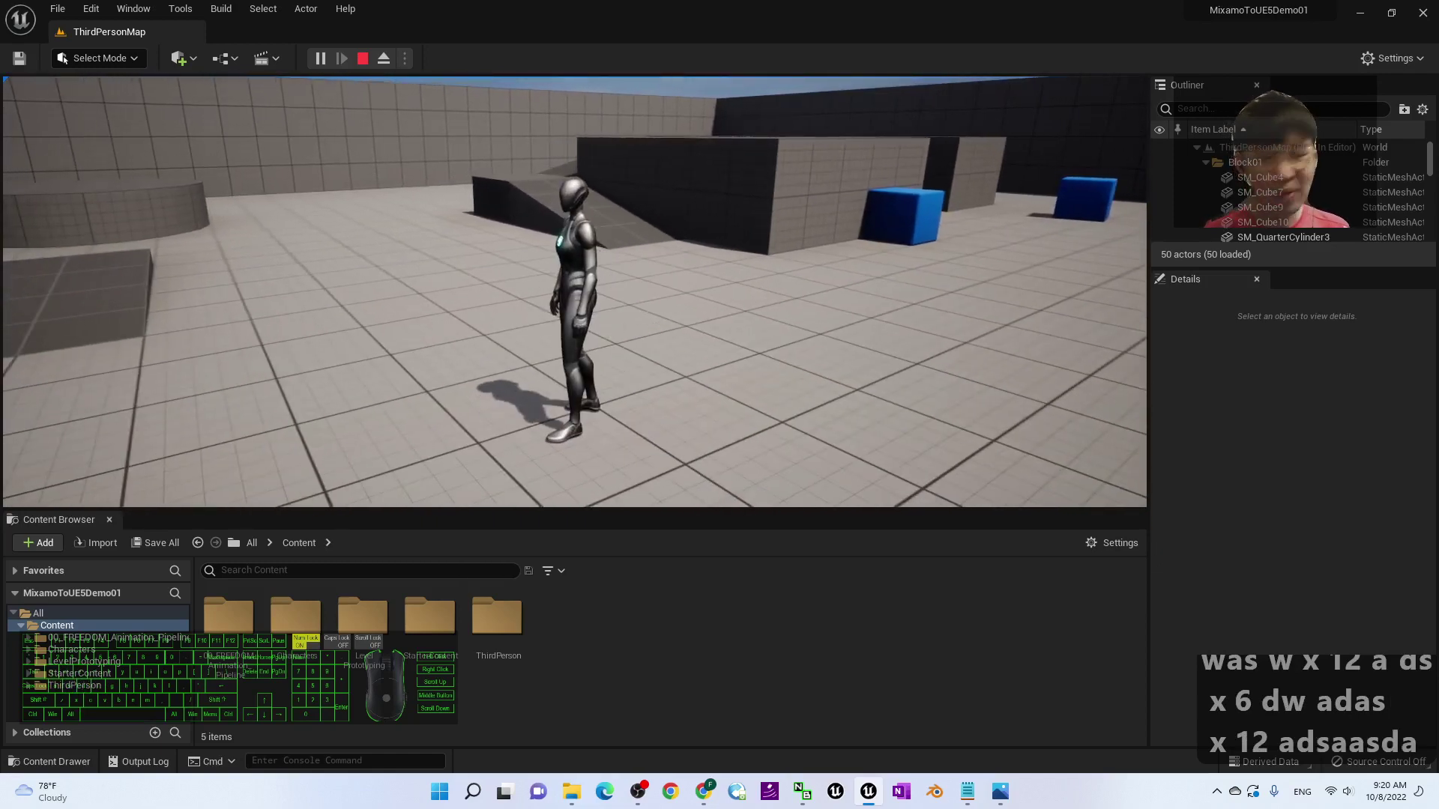
pyautogui.press('Escape')
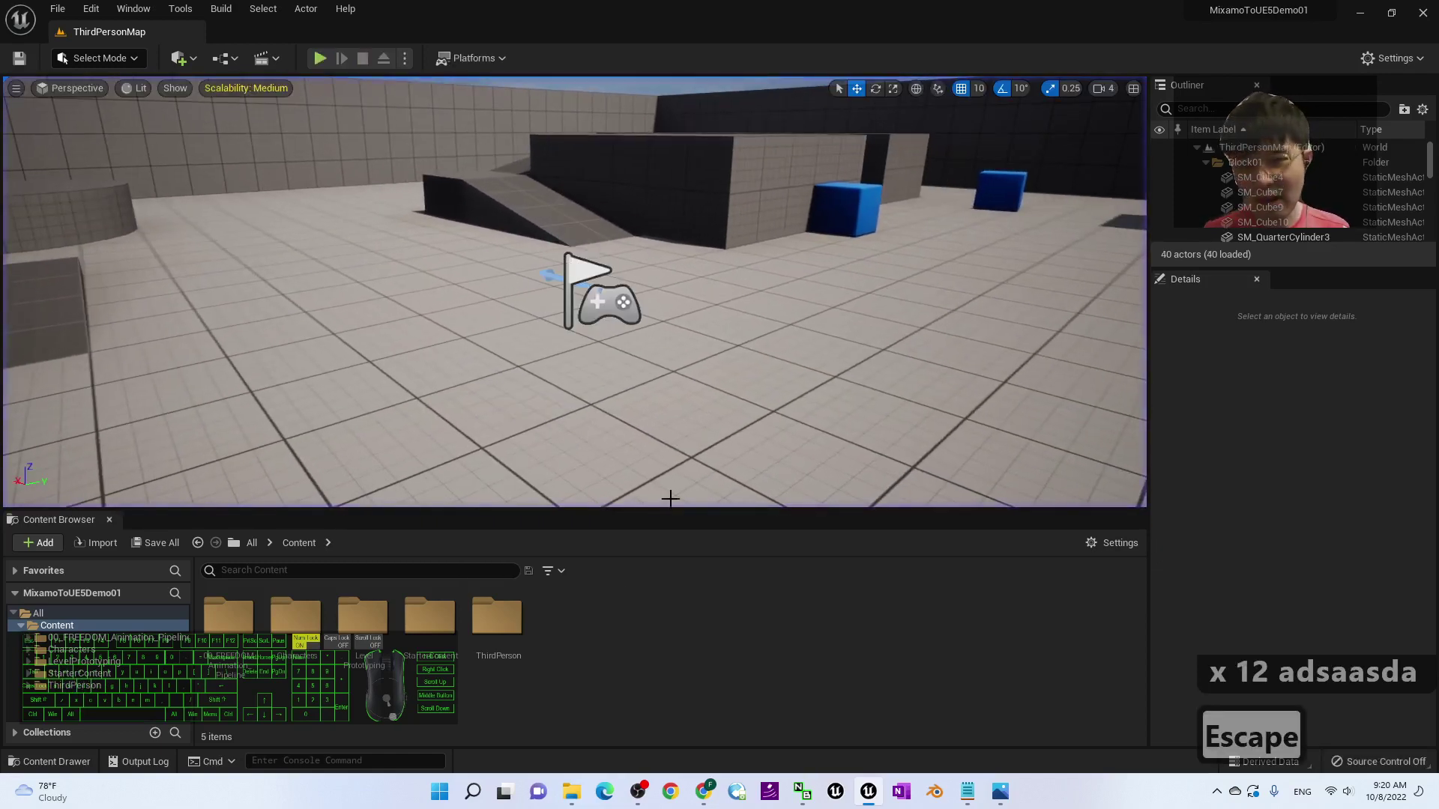
pyautogui.doubleClick(736, 7)
# Rename the character FBX on the desktop to Maria.fbx.
pyautogui.click(34, 186)
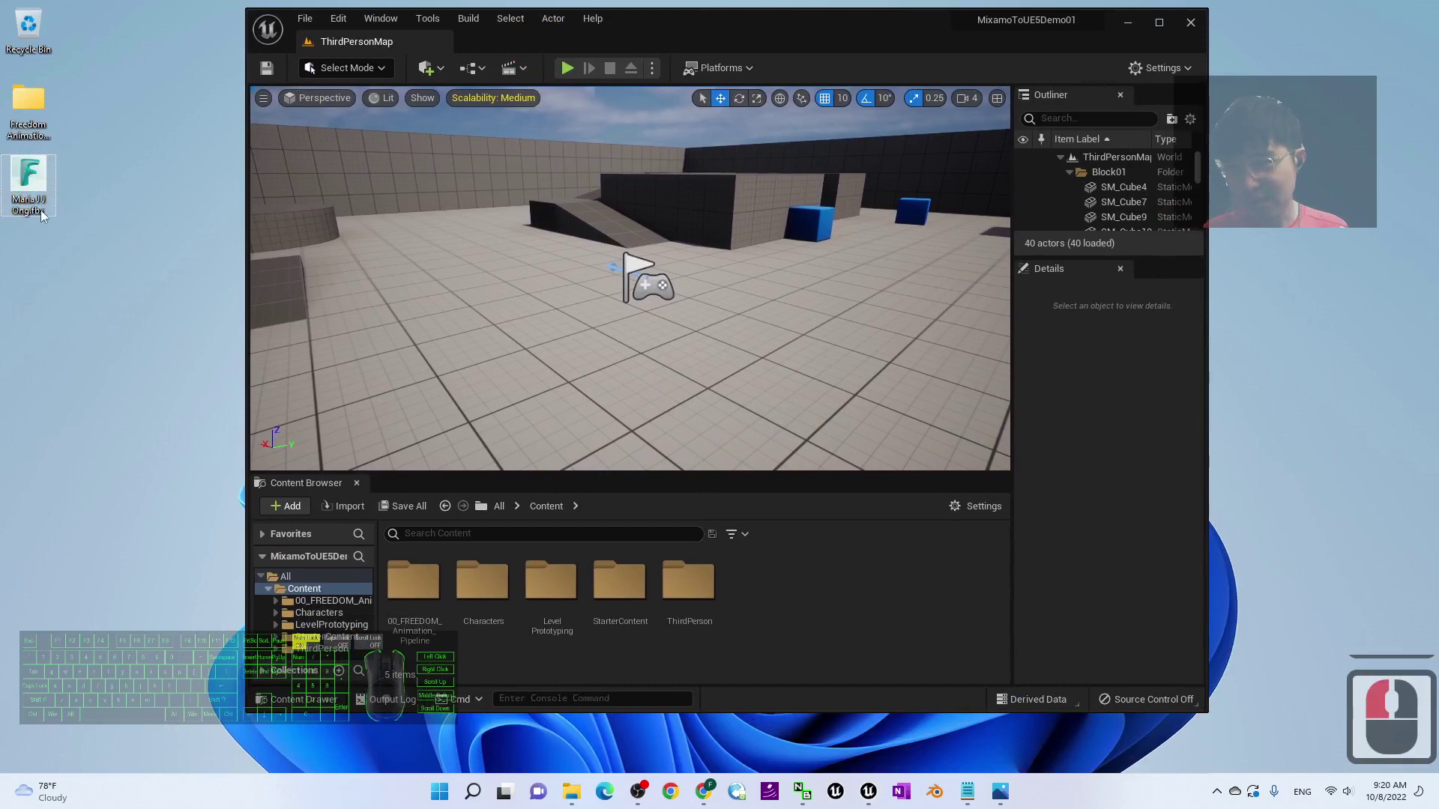
pyautogui.press('F2')
pyautogui.write('Maria')
pyautogui.press('Return')
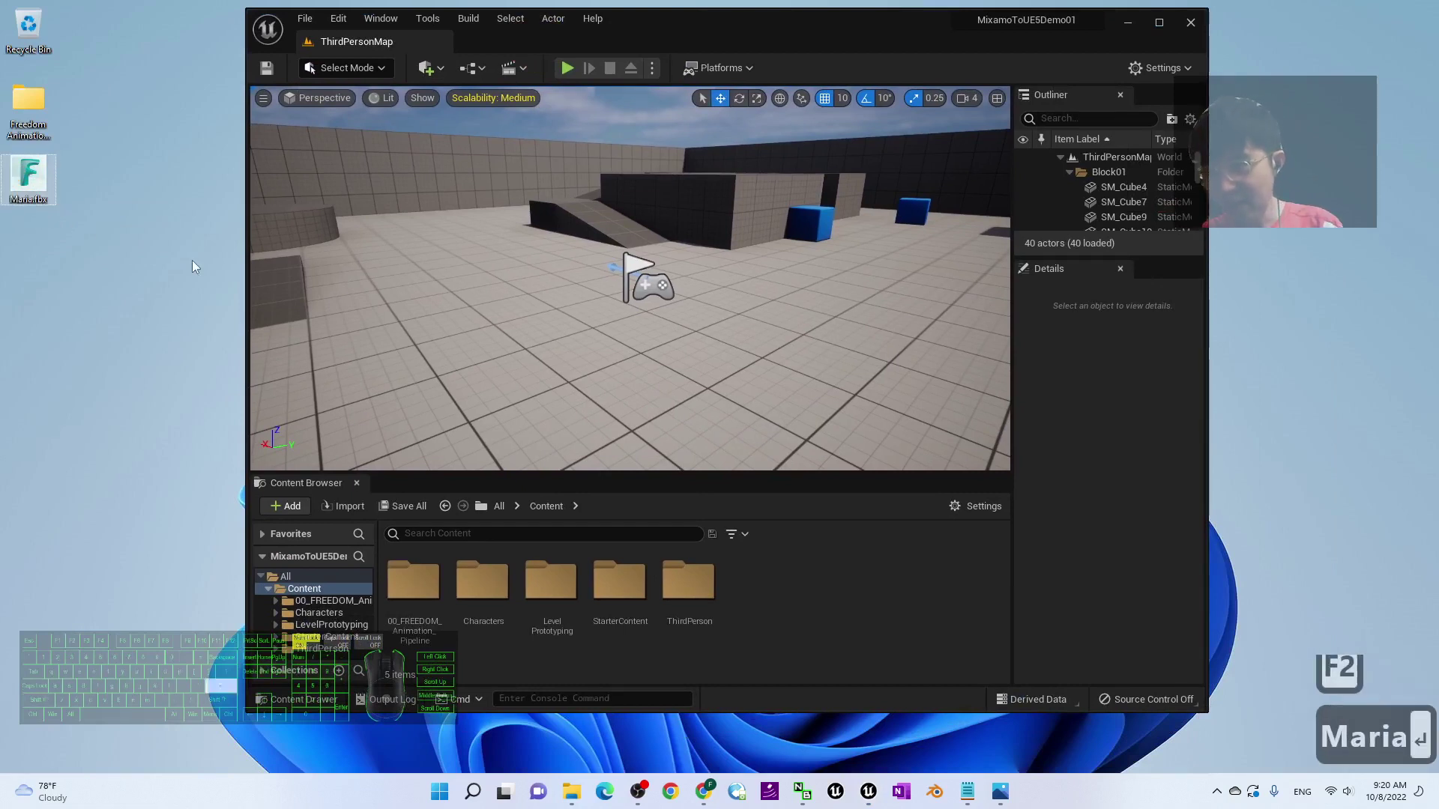
# Create a new Maria folder in Content and open it.
pyautogui.rightClick(770, 652)
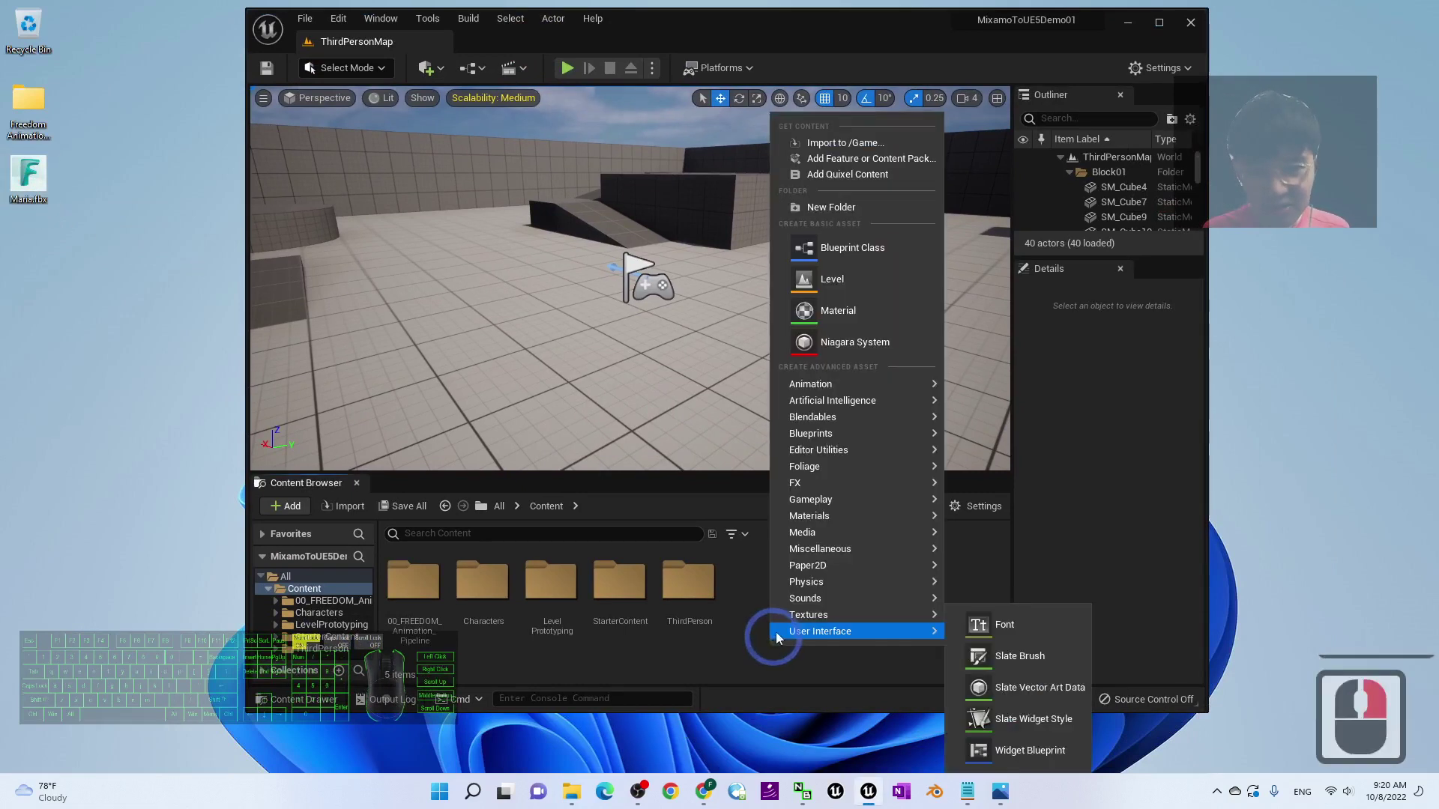
pyautogui.click(813, 208)
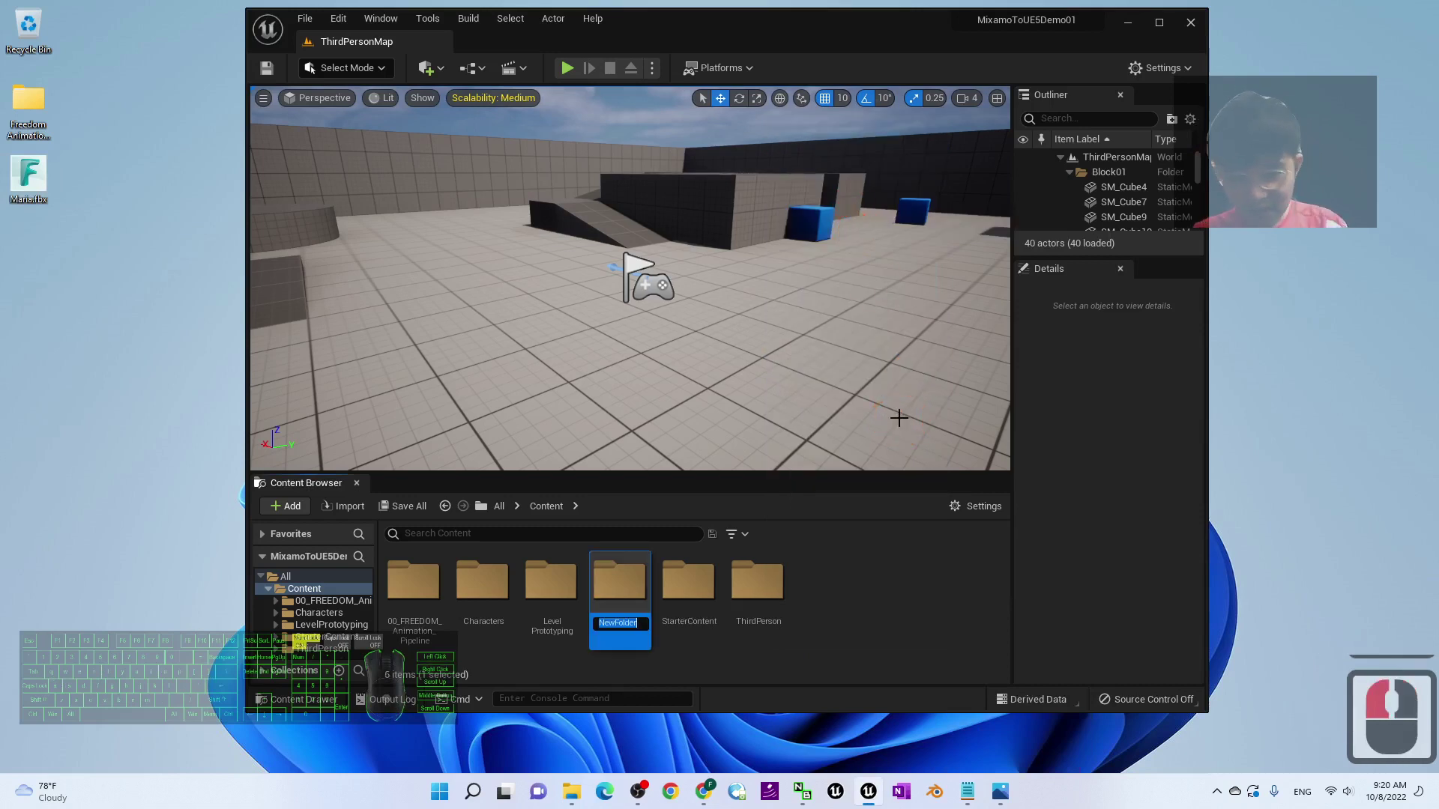
pyautogui.write('Maria')
pyautogui.press('Return')
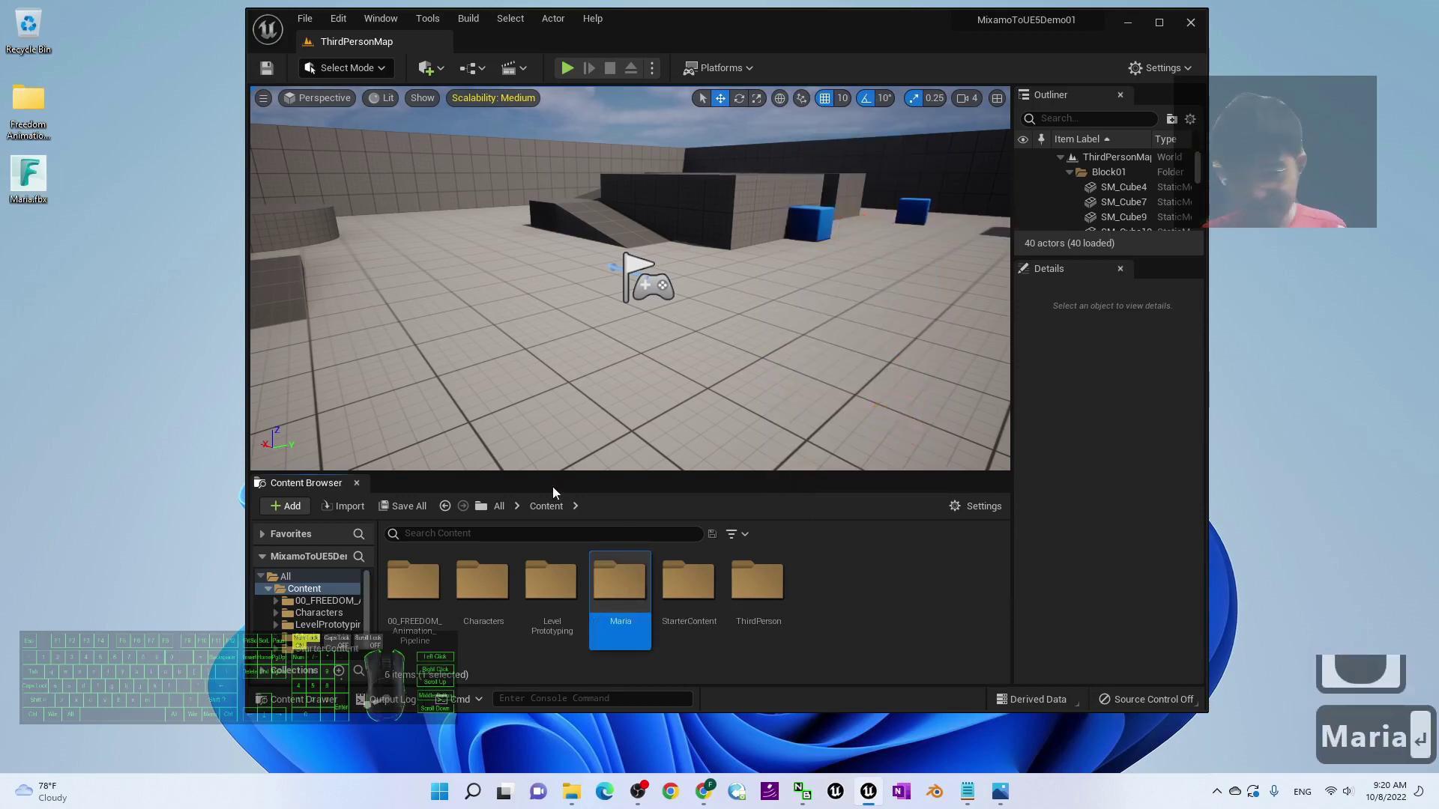
pyautogui.doubleClick(622, 592)
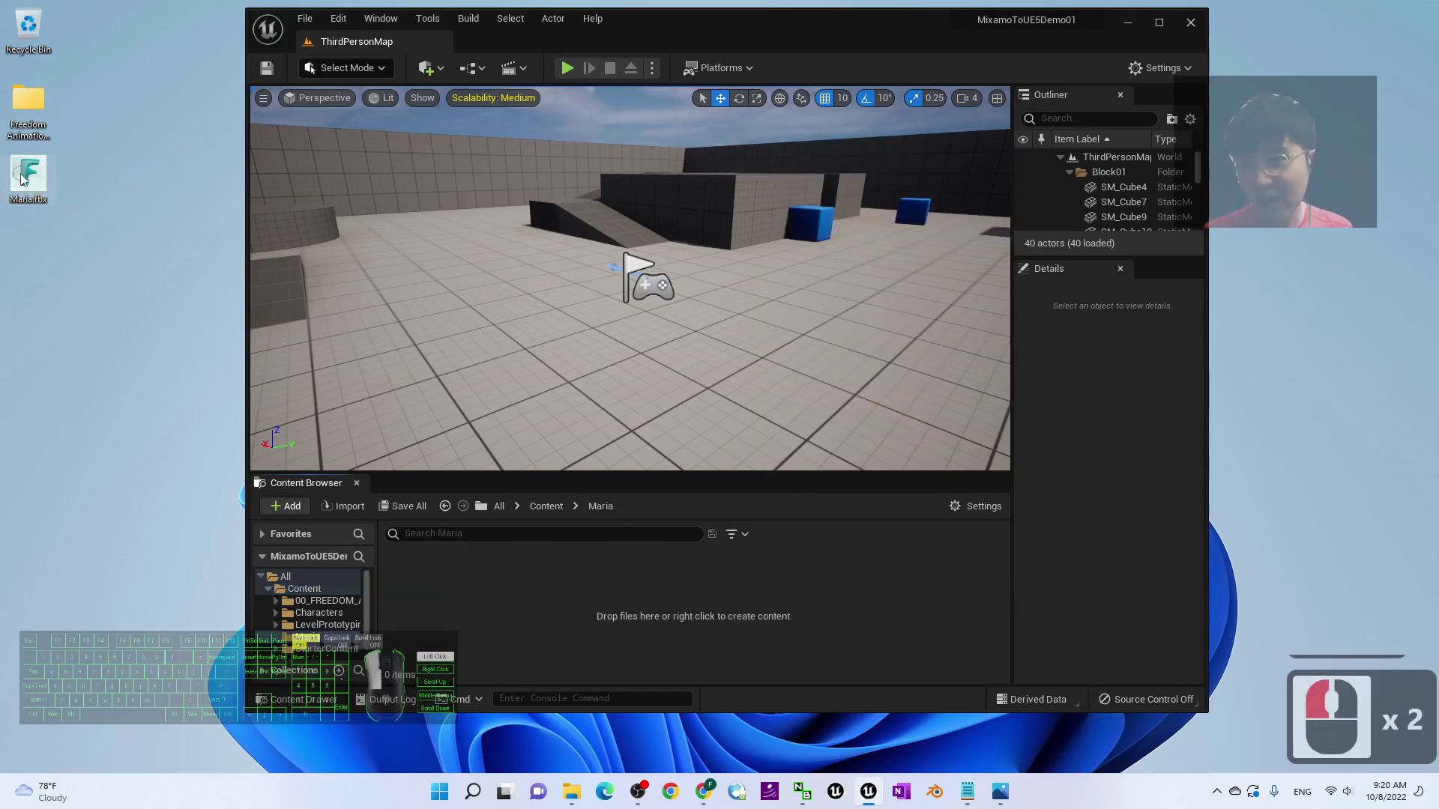
# Import Maria.fbx into the Maria folder with Import All, then open the Maria skeletal mesh.
pyautogui.moveTo(484, 563); pyautogui.dragTo(498, 604)
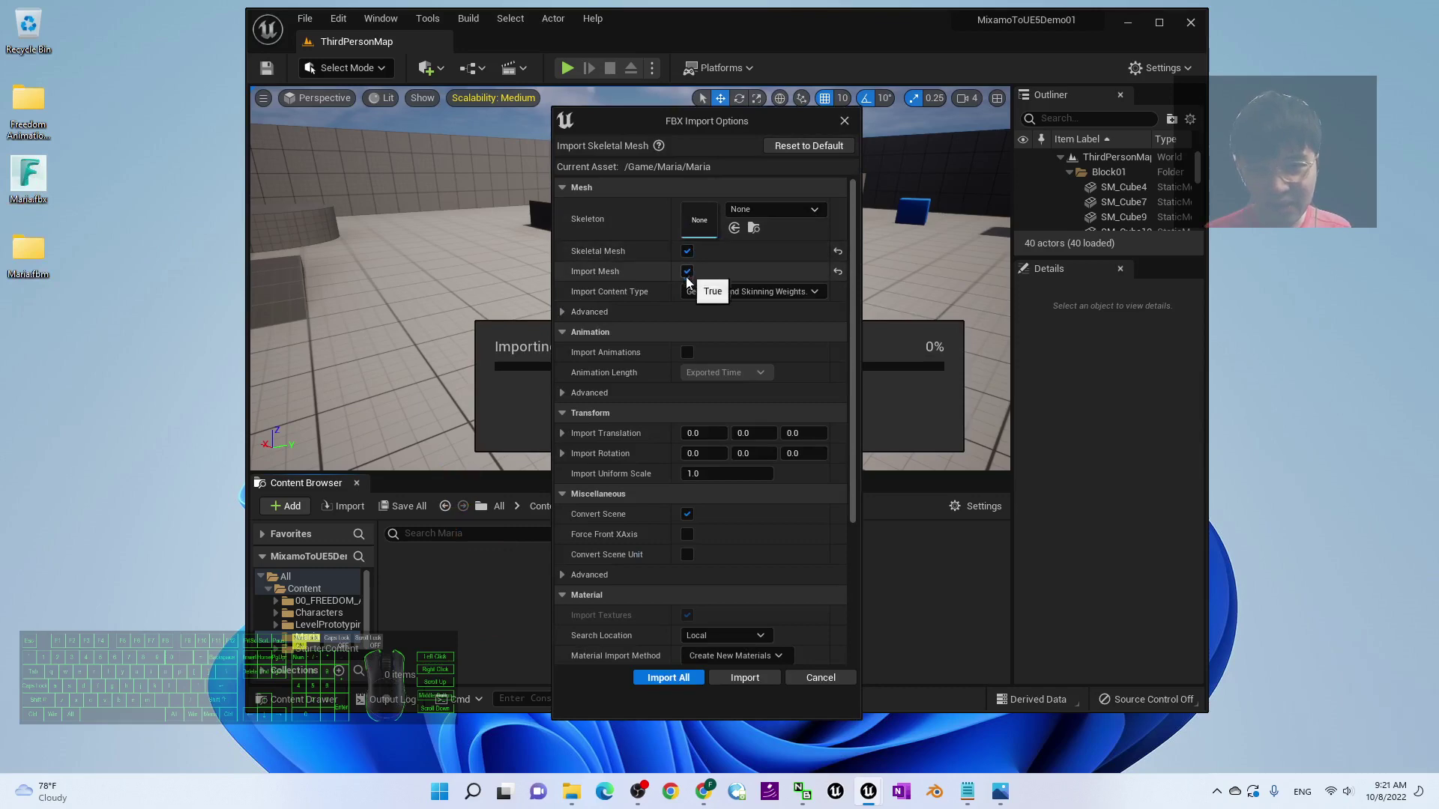
pyautogui.click(661, 678)
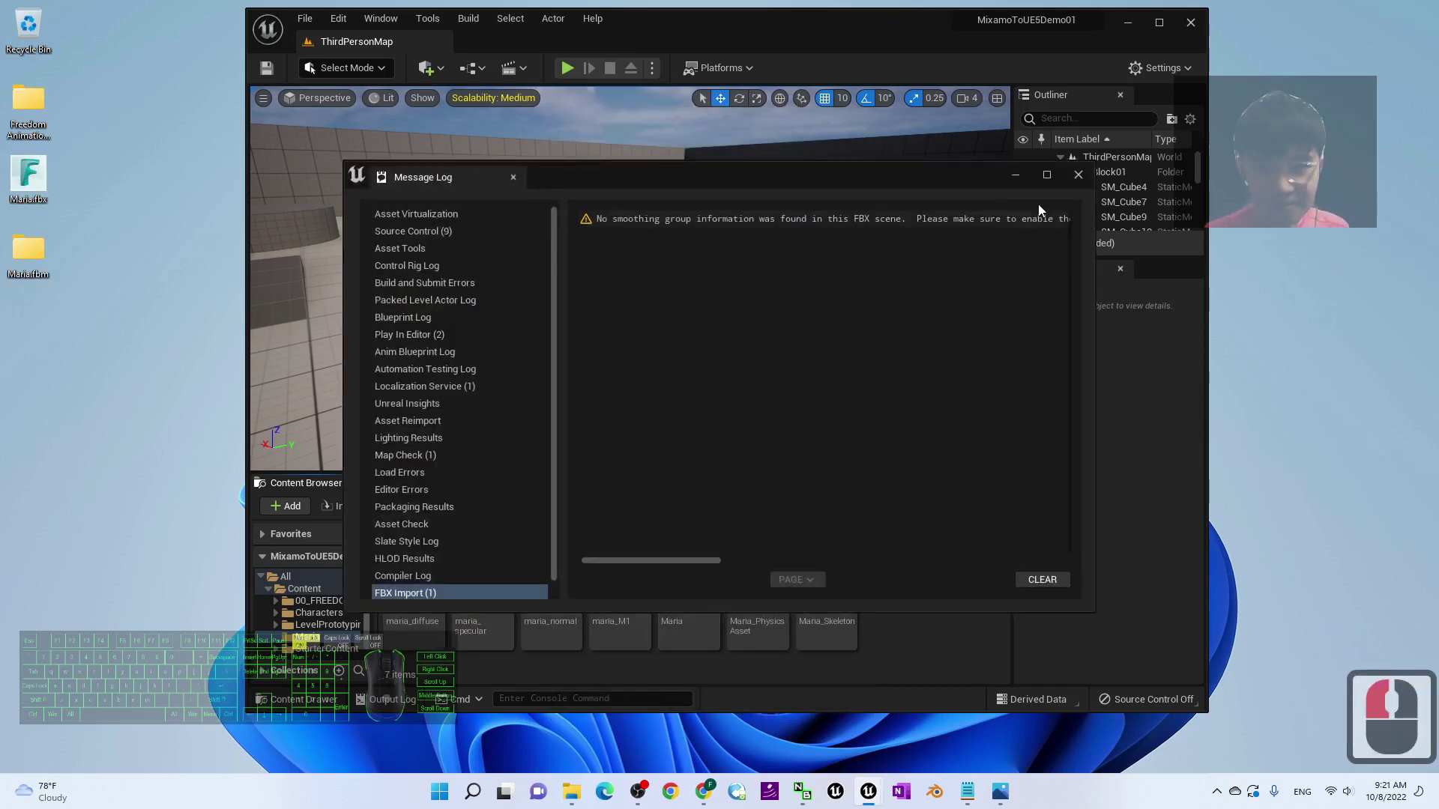
pyautogui.click(1078, 176)
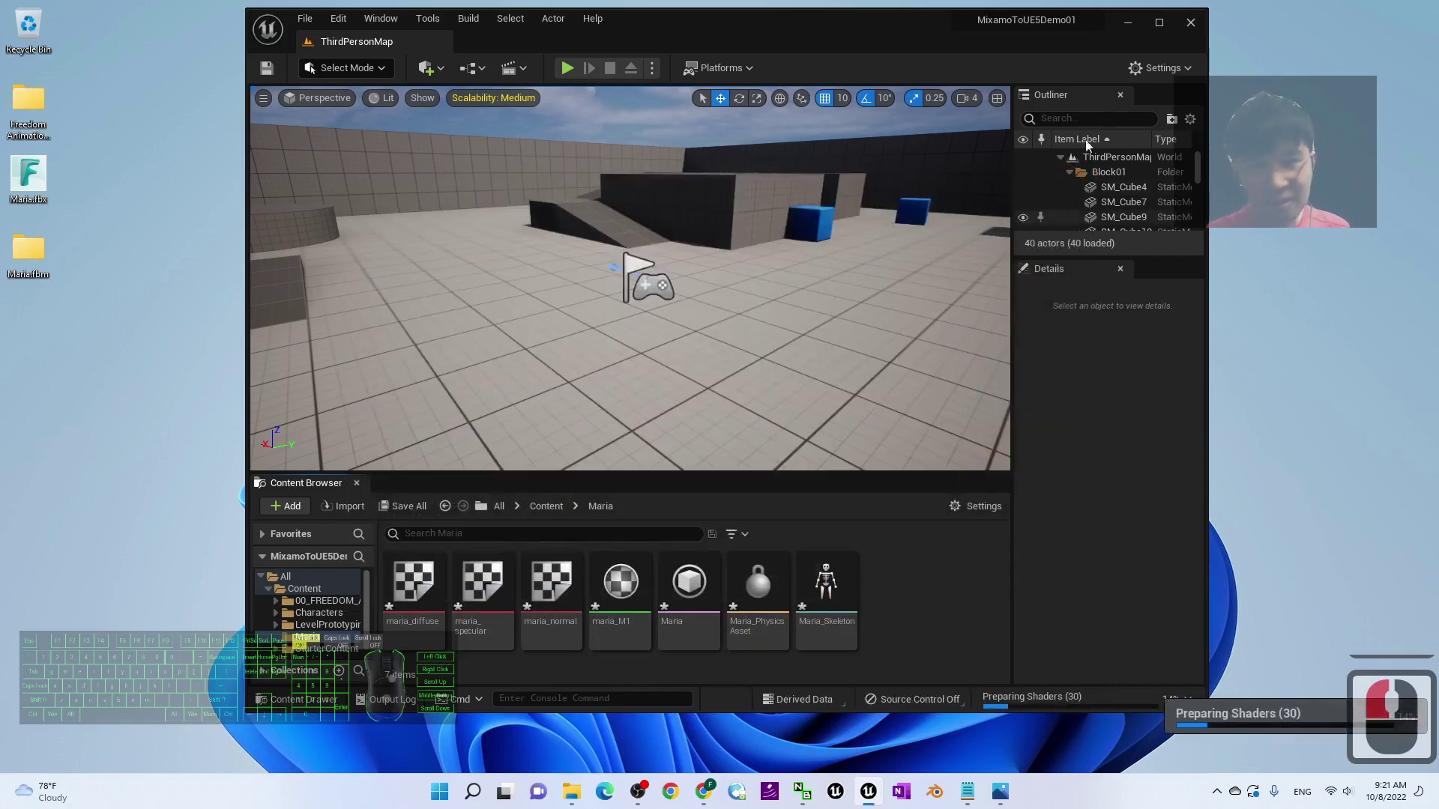
pyautogui.click(1159, 24)
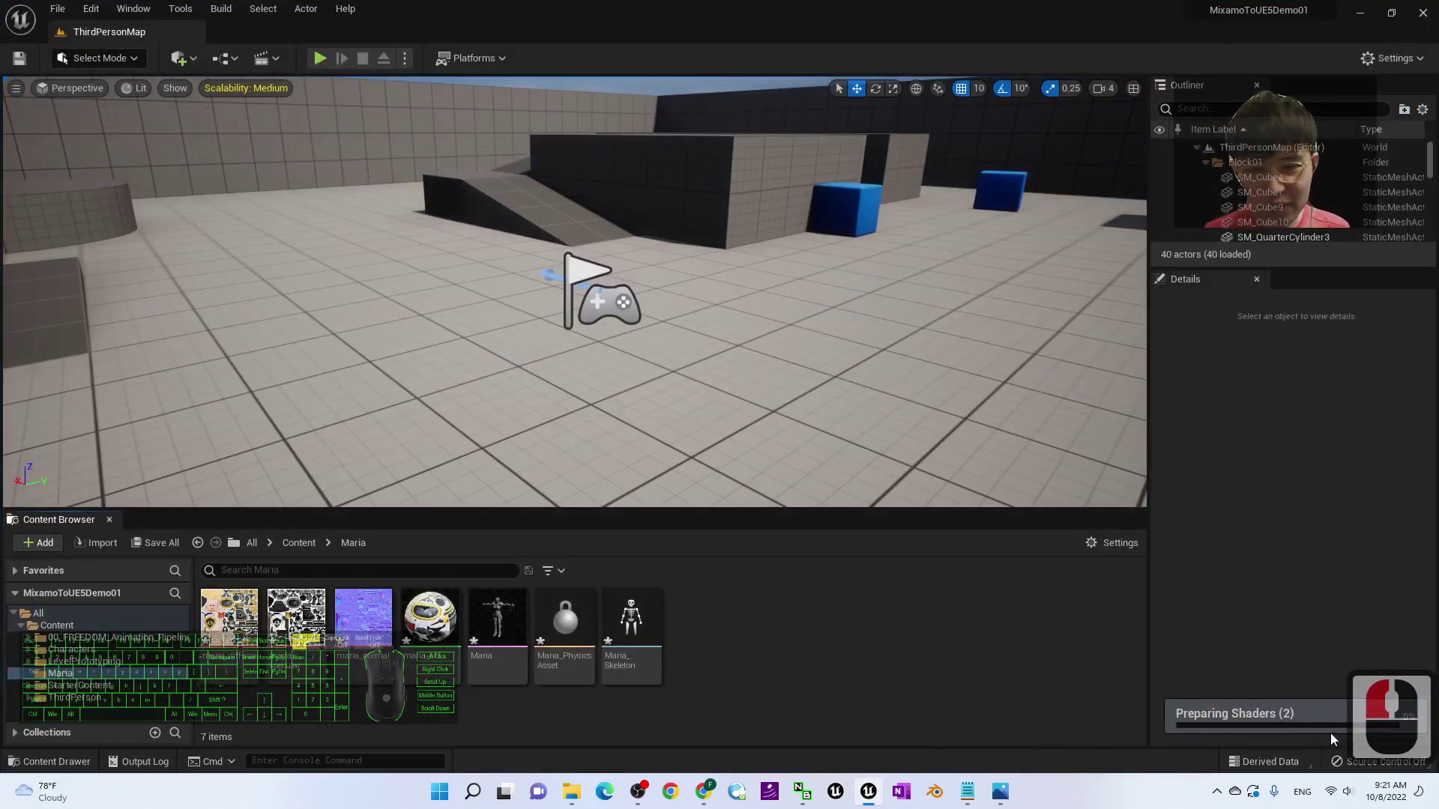
pyautogui.doubleClick(517, 634)
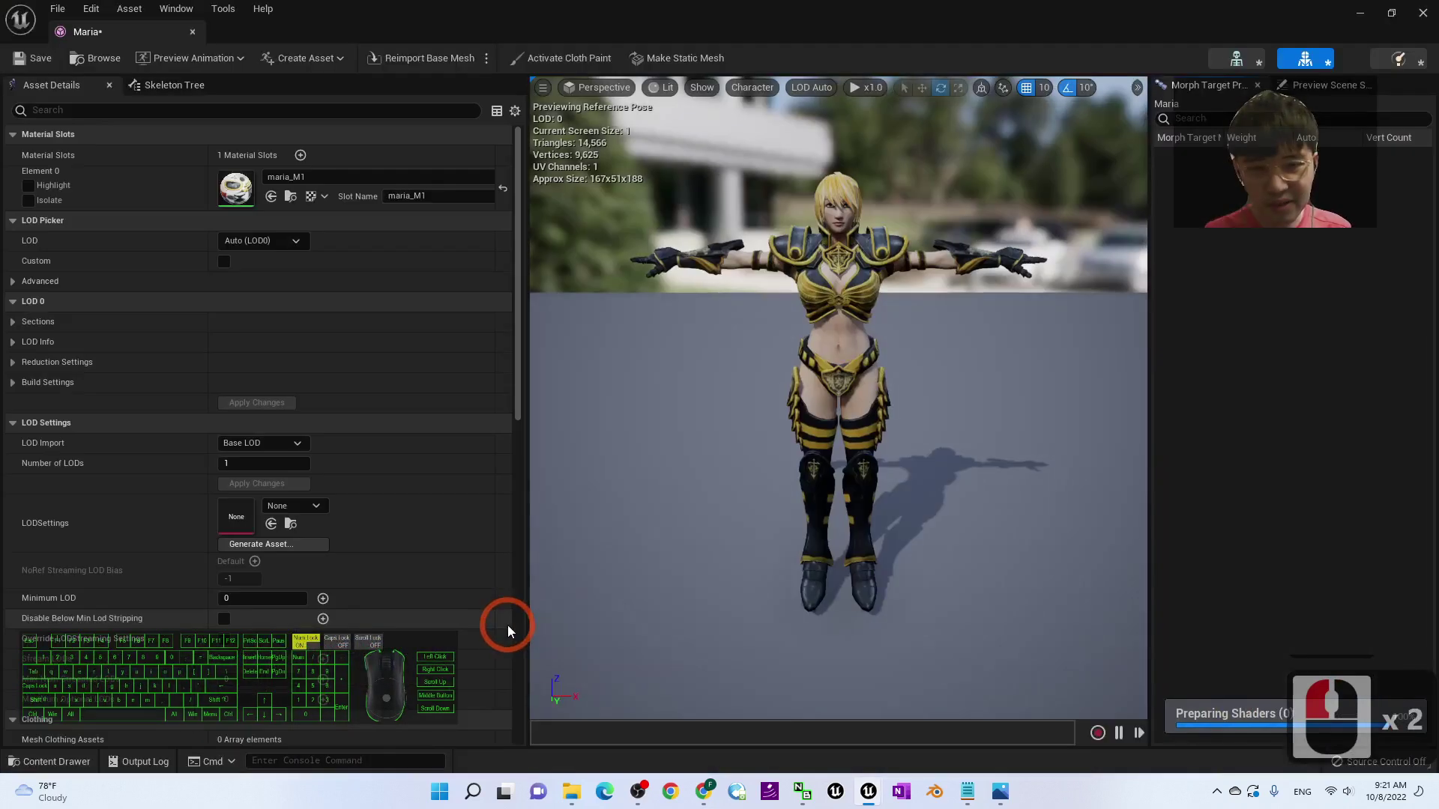
# Close the Maria mesh, briefly view Maria_Skeleton, and return to the Content folder.
pyautogui.click(1424, 13)
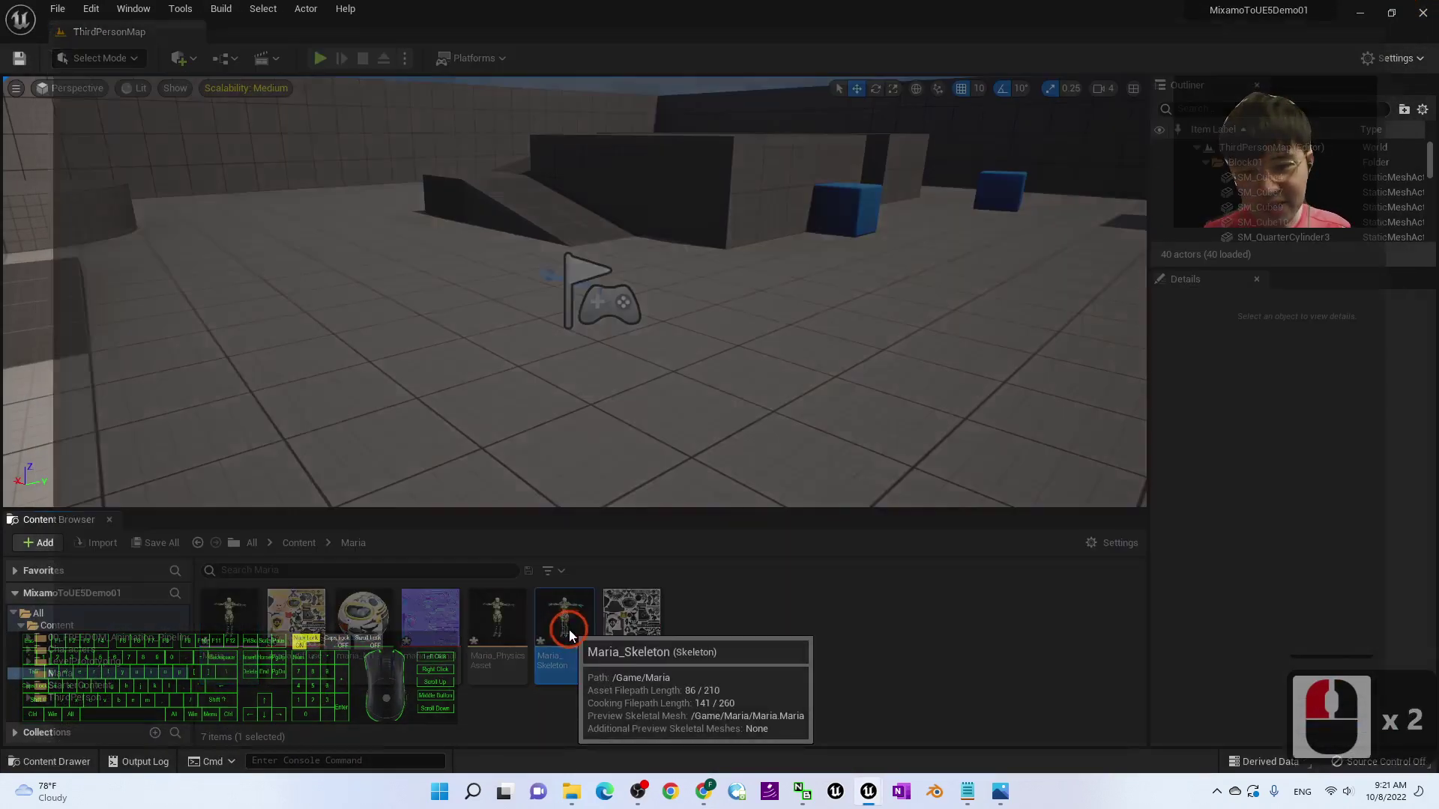
pyautogui.doubleClick(551, 604)
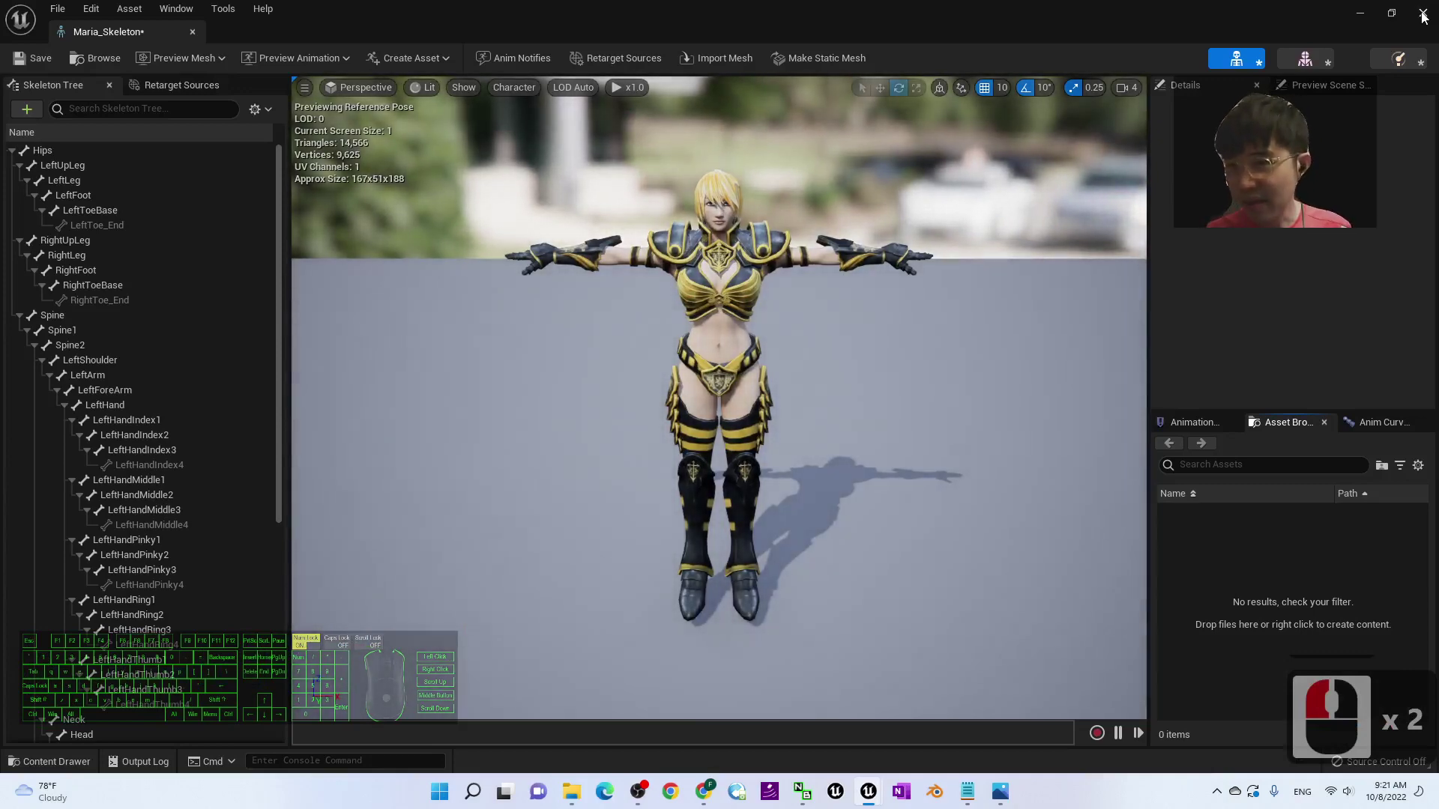
pyautogui.click(1424, 13)
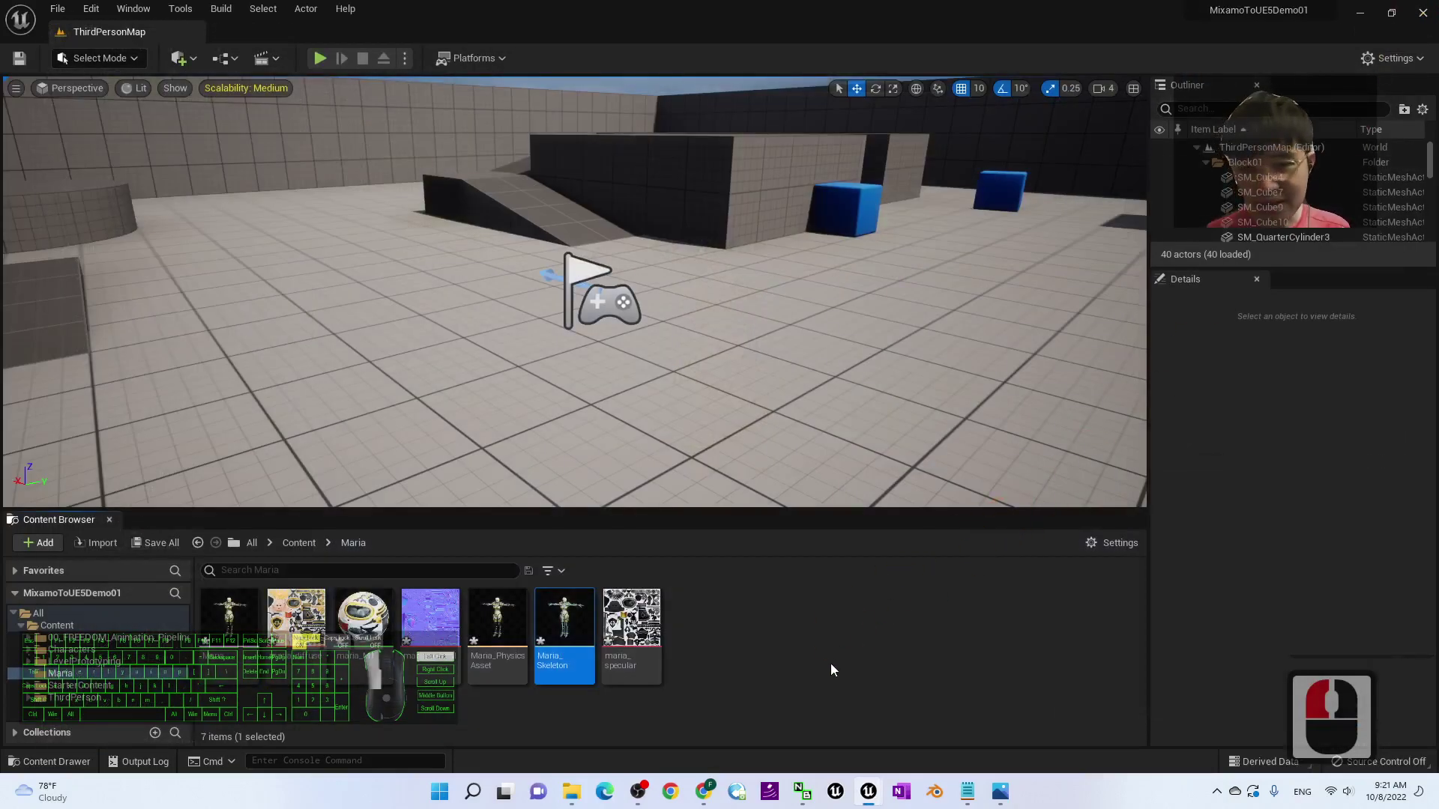
pyautogui.click(370, 549)
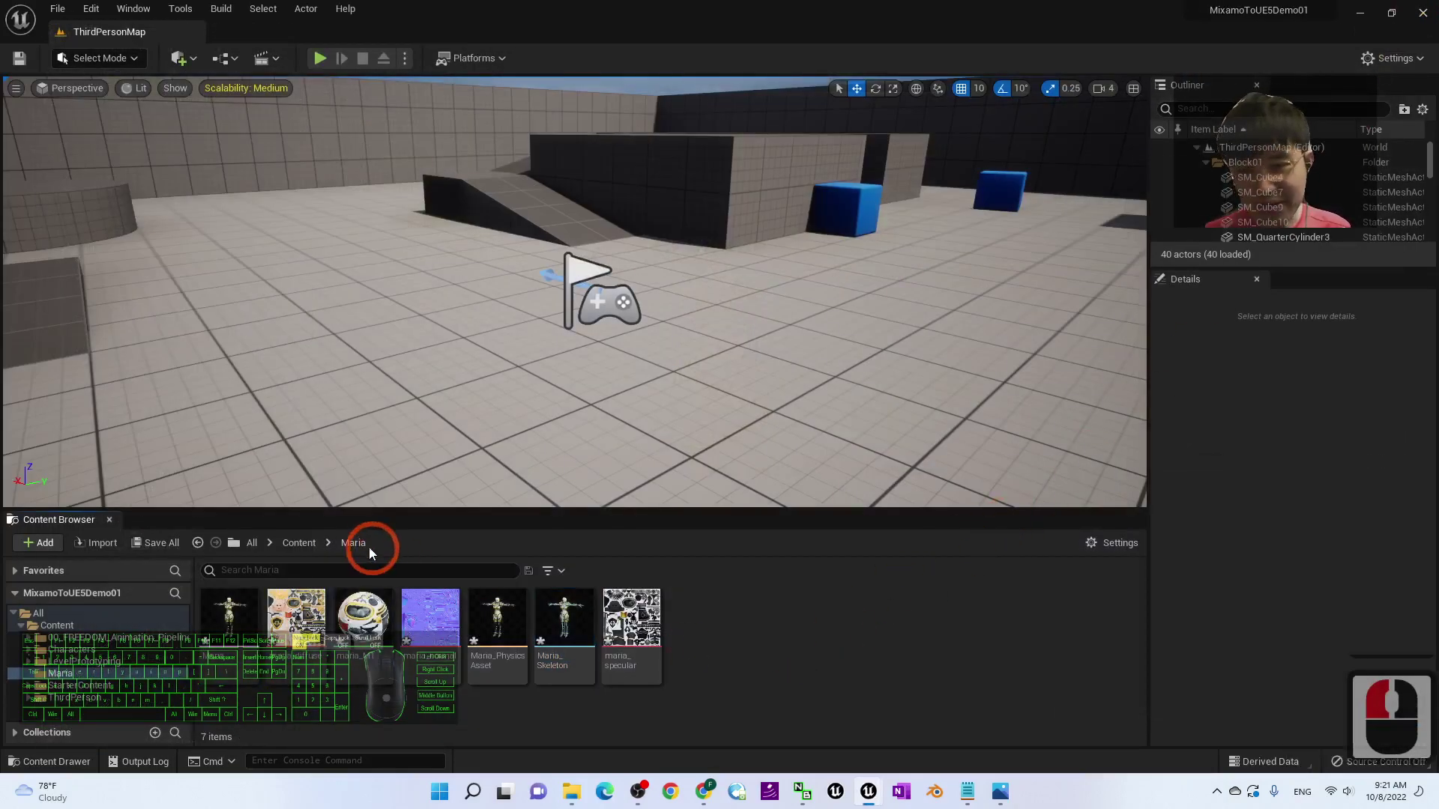
pyautogui.click(303, 547)
pyautogui.click(813, 694)
pyautogui.click(315, 537)
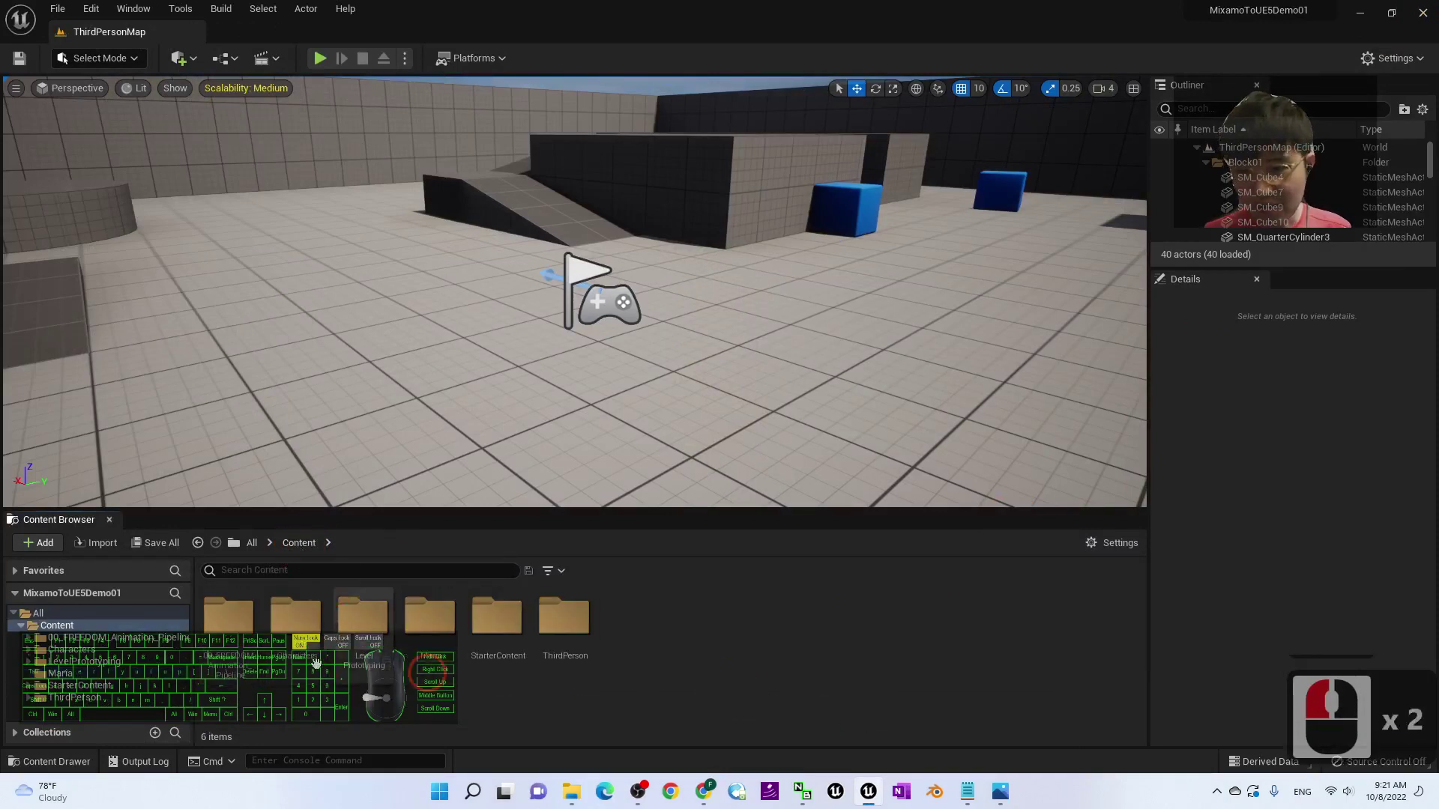
pyautogui.click(304, 538)
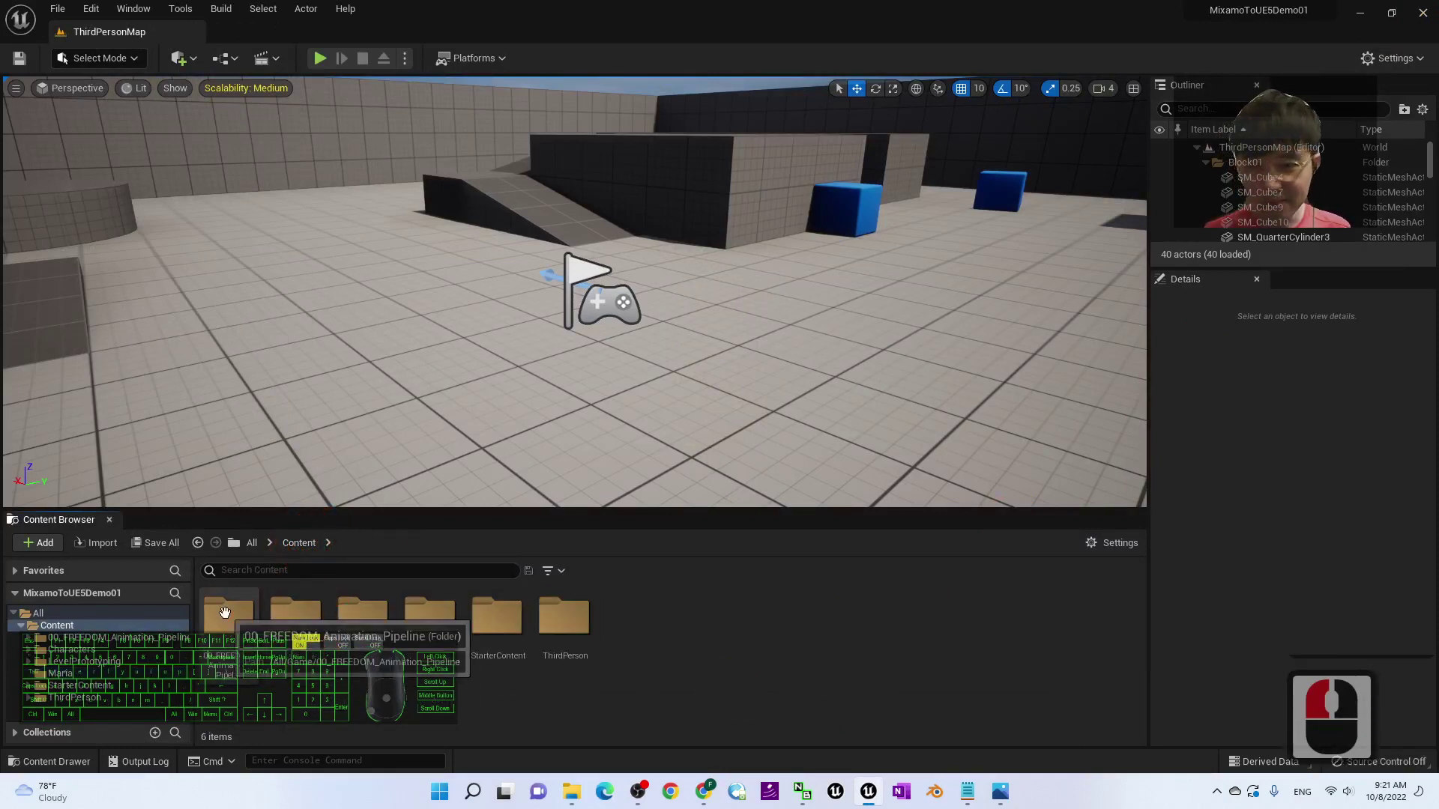
# Open 00_FREEDOM_Animation_Pipeline and then its Mixamo_Autorig_Retargeter folder.
pyautogui.click(296, 616)
pyautogui.click(238, 631)
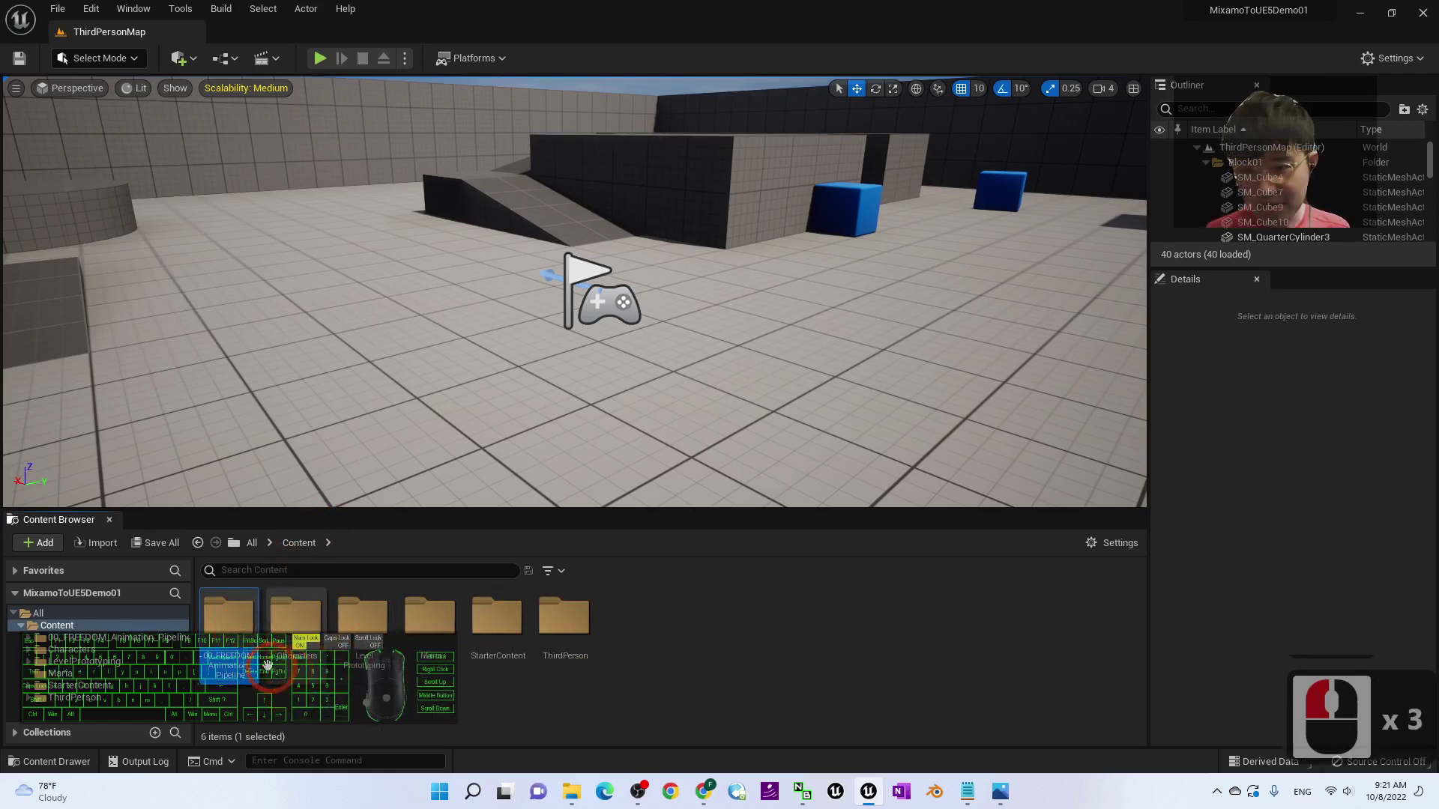
pyautogui.doubleClick(239, 630)
pyautogui.click(424, 618)
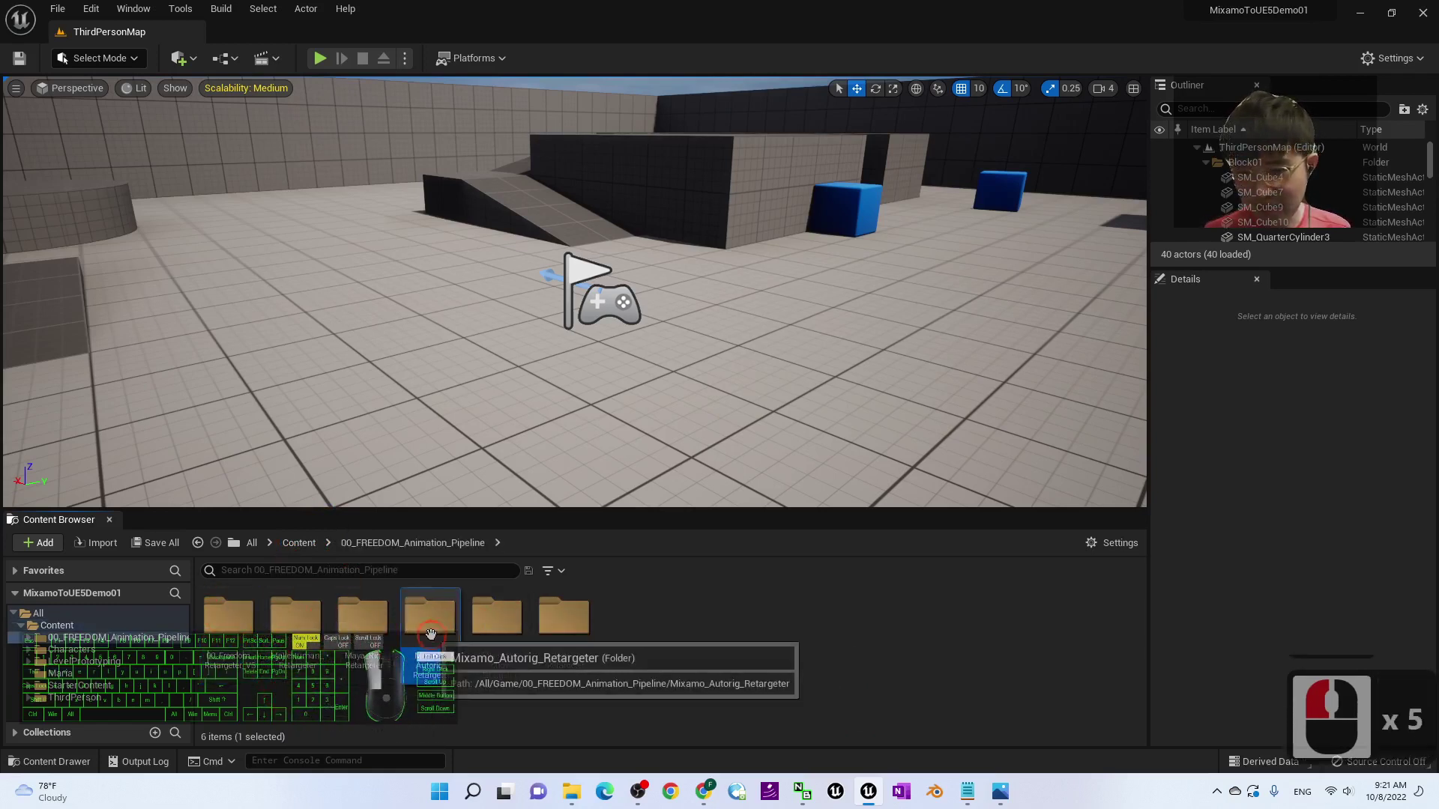
pyautogui.doubleClick(422, 616)
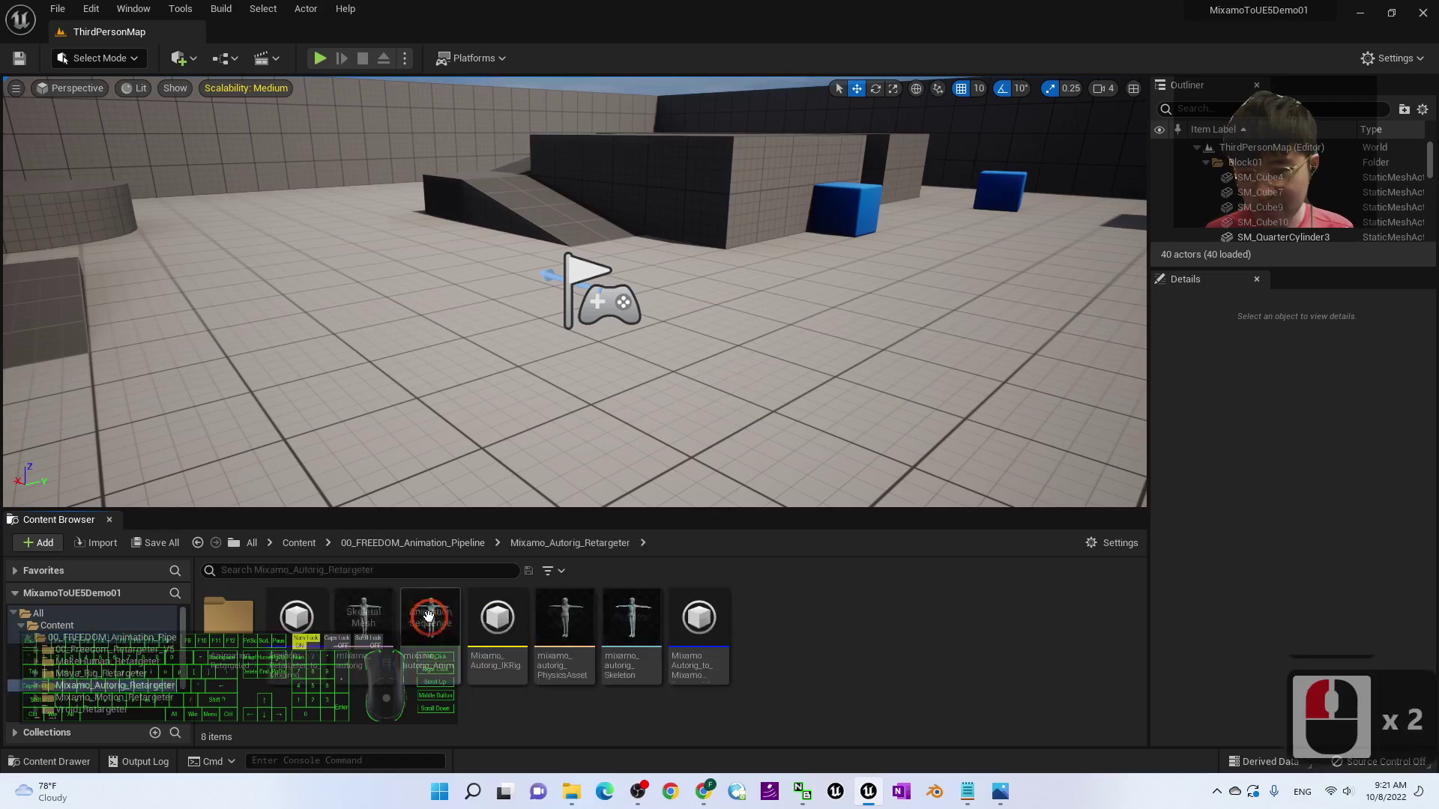
# Open the AnimationRetargeted folder and select ThirdPerson_AnimBP_Mixamo_Autorig.
pyautogui.click(701, 637)
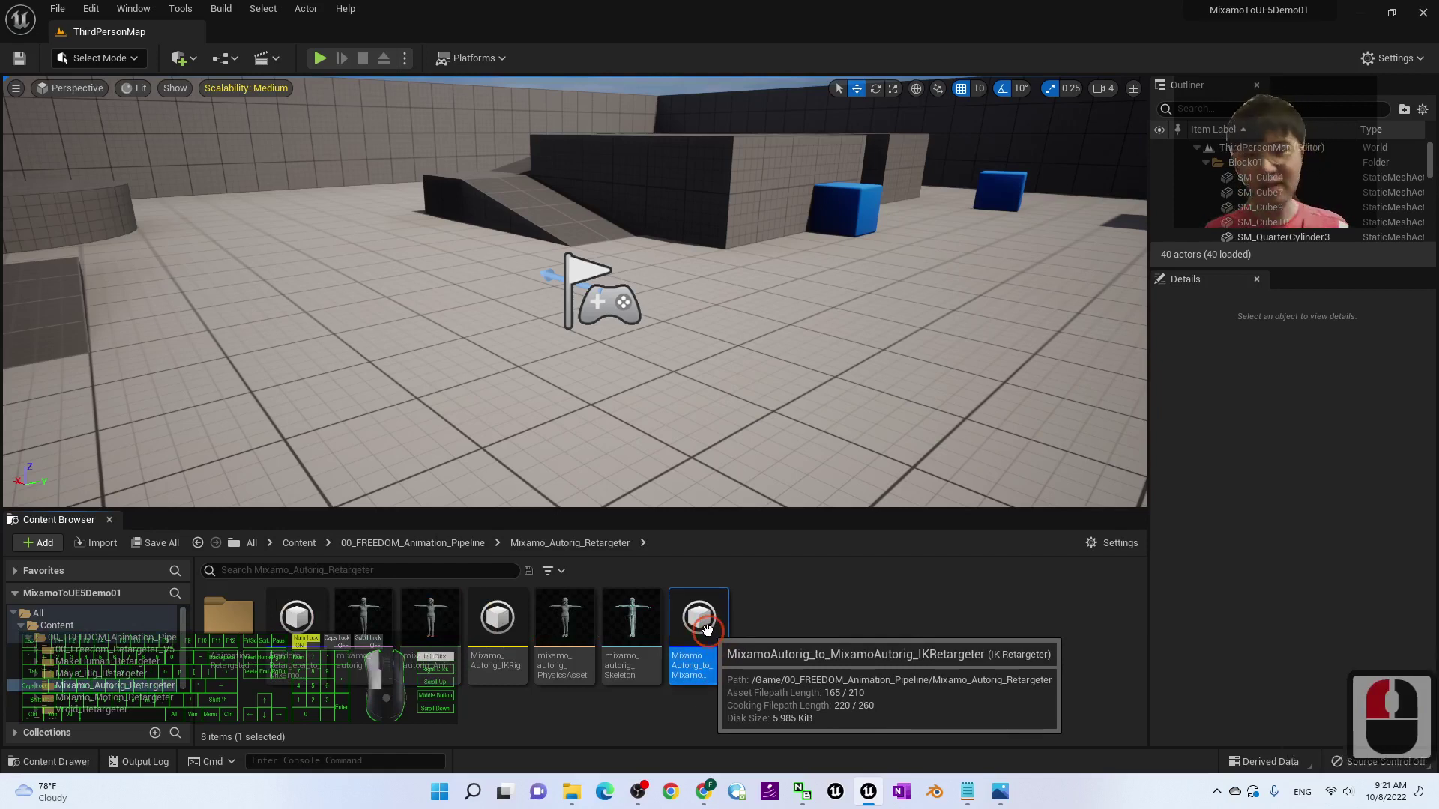
pyautogui.click(702, 620)
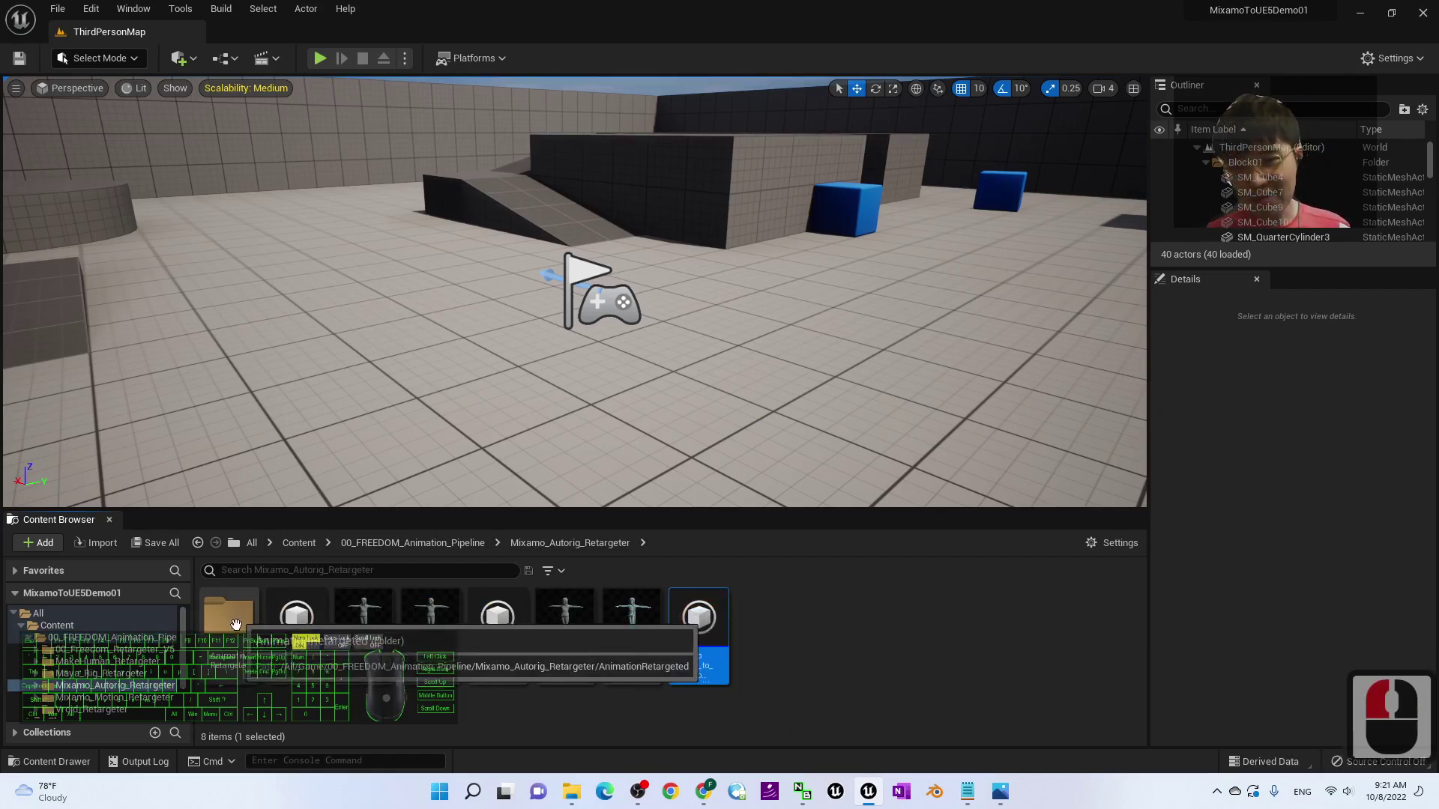
pyautogui.click(254, 669)
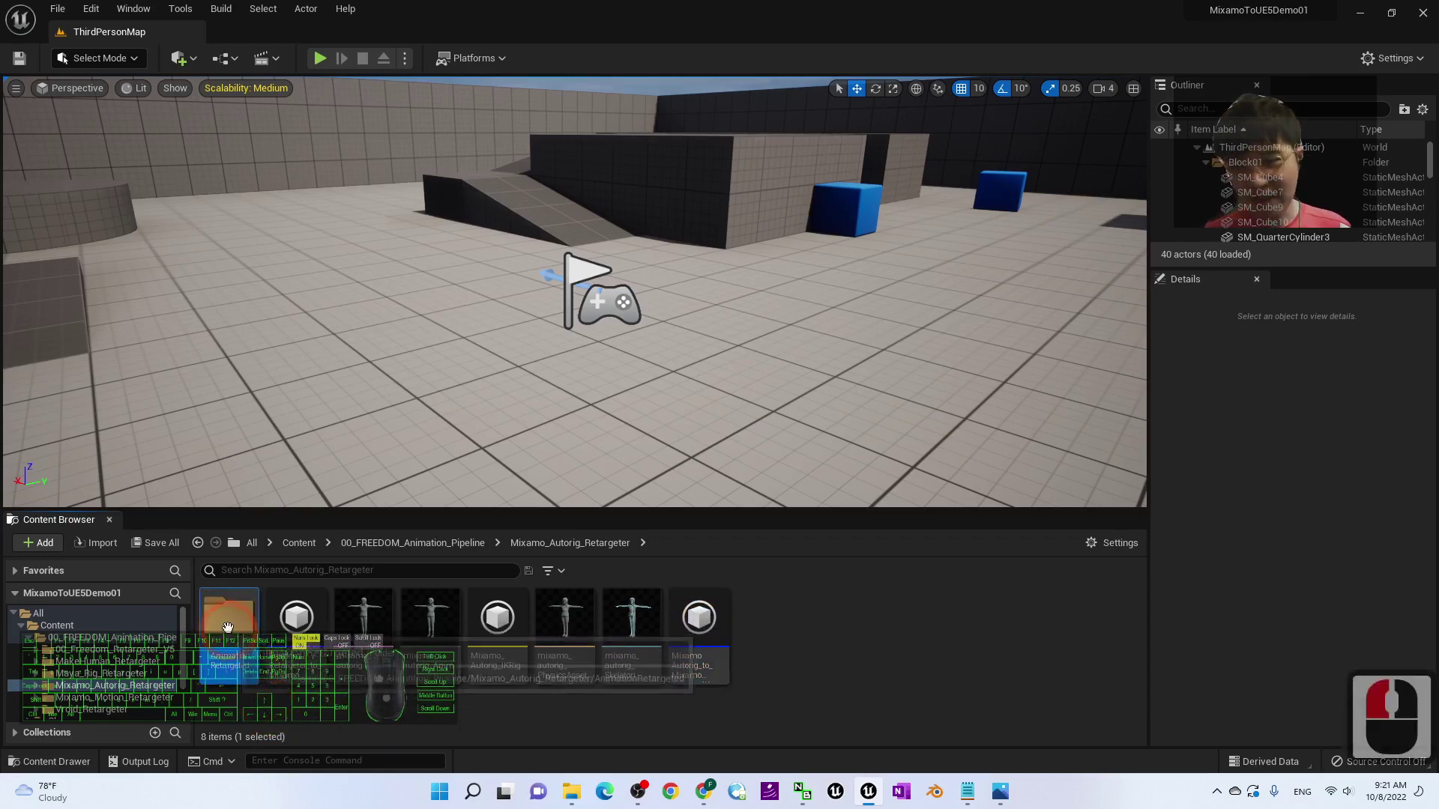
pyautogui.doubleClick(254, 669)
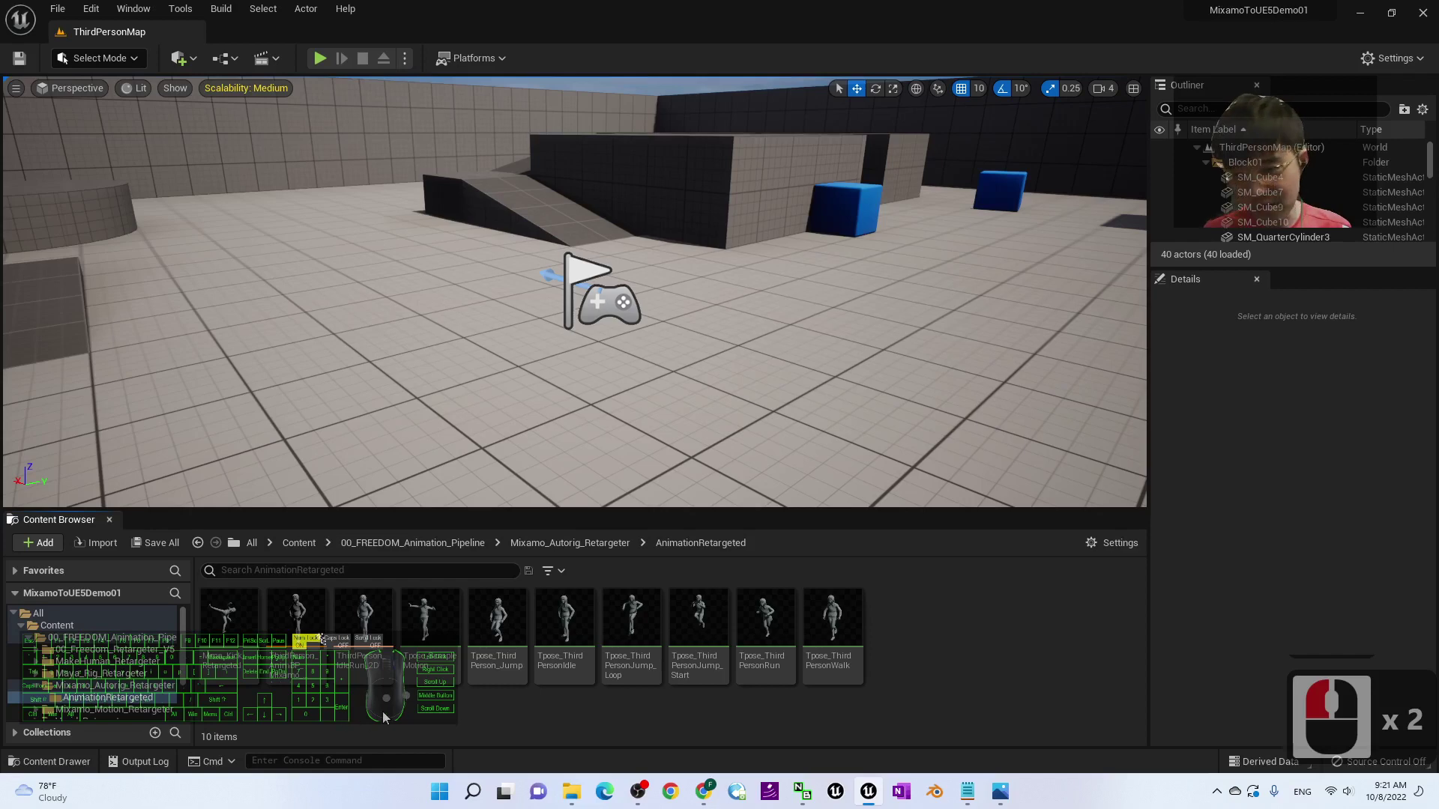
pyautogui.click(288, 625)
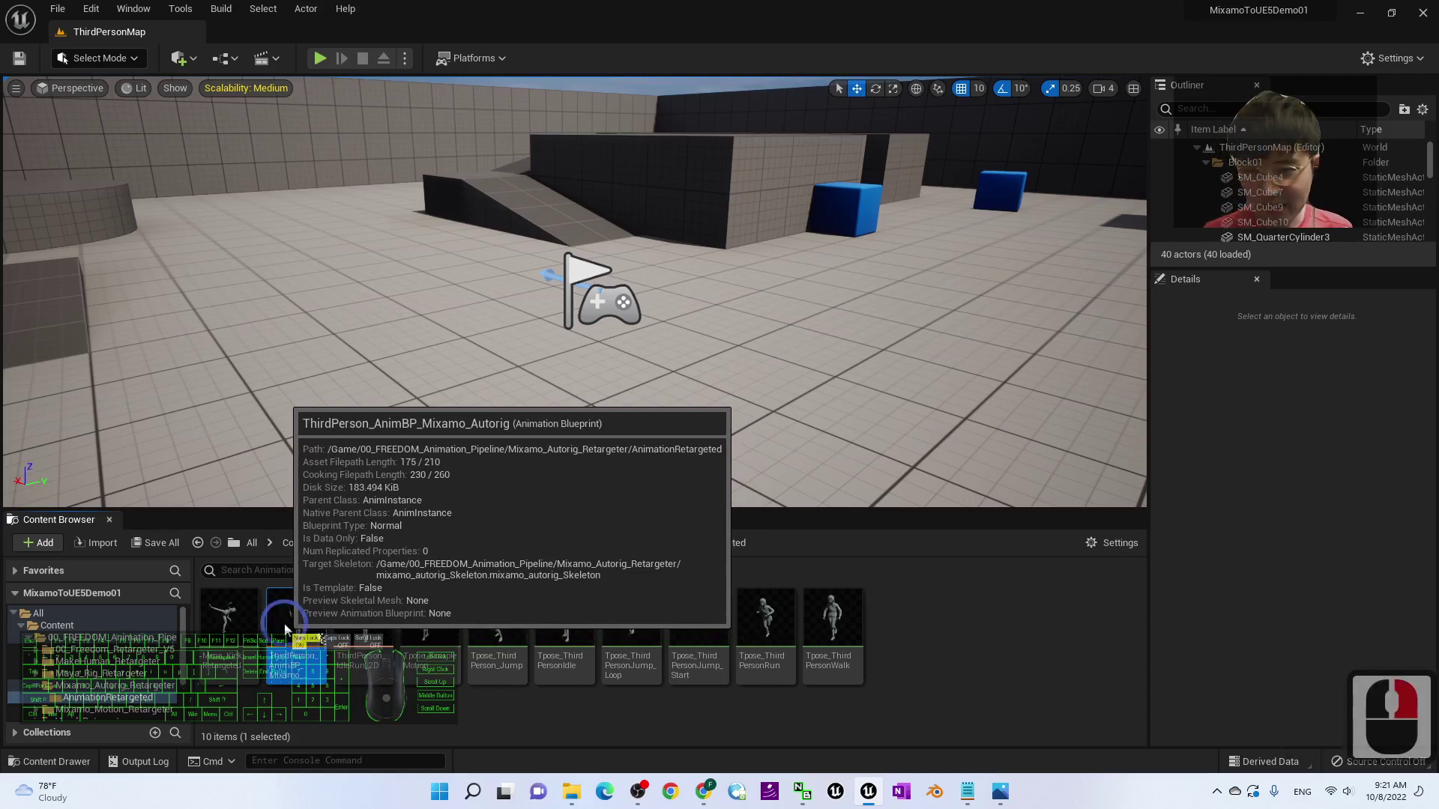
# Duplicate and retarget the AnimBP onto Maria using MixamoAutorig_to_MixamoAutorig_IKRetargeter.
pyautogui.rightClick(285, 624)
pyautogui.click(398, 294)
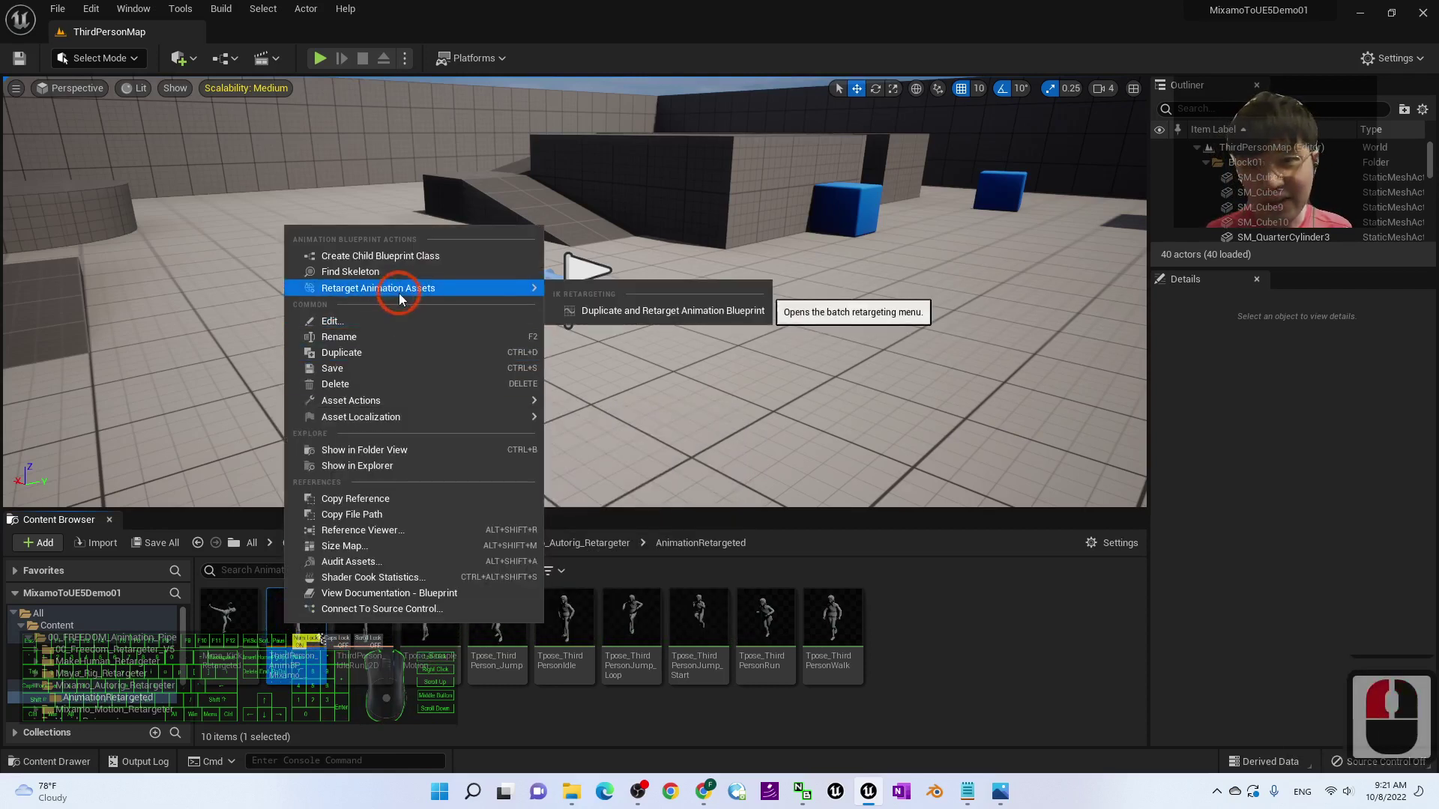
pyautogui.click(679, 313)
pyautogui.click(680, 312)
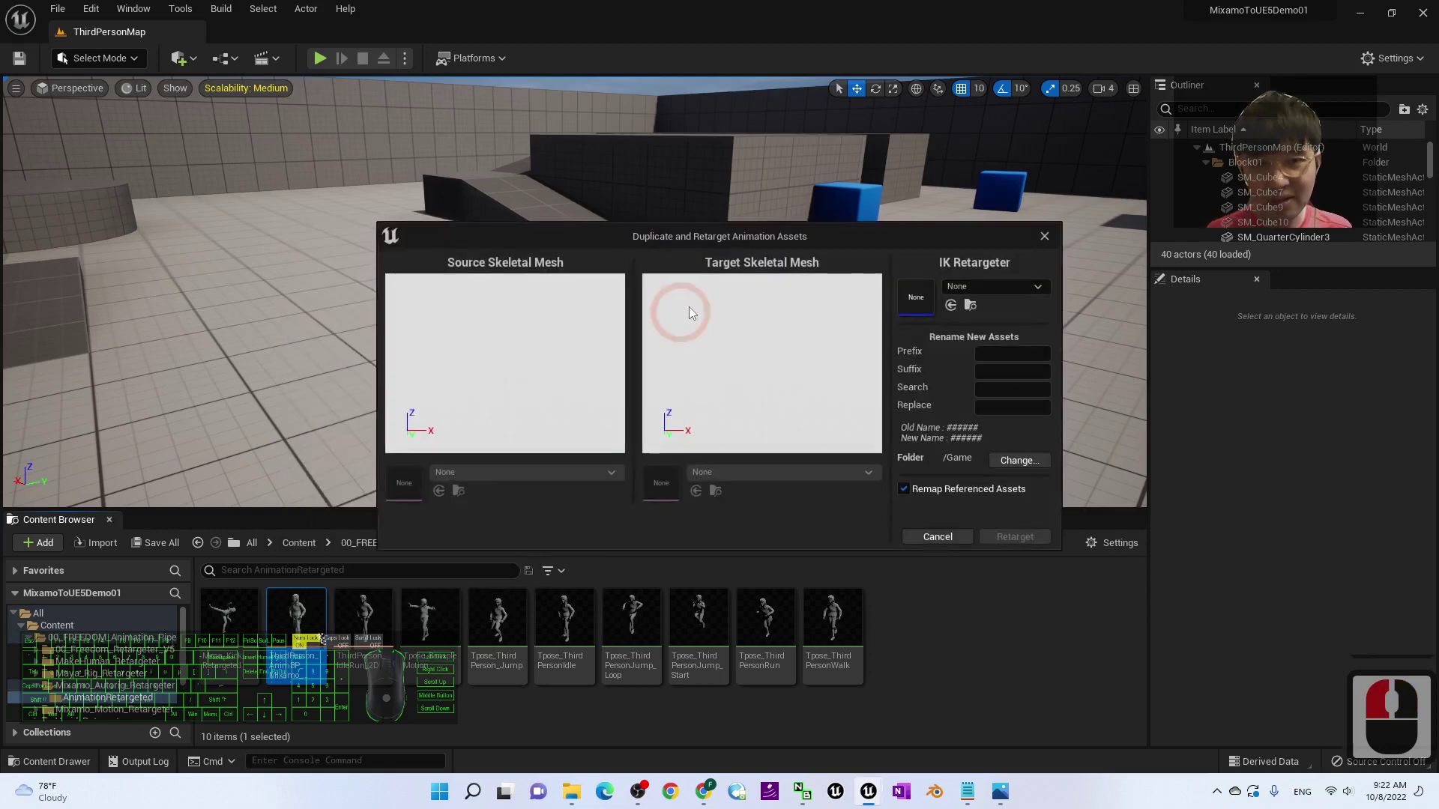
pyautogui.click(977, 287)
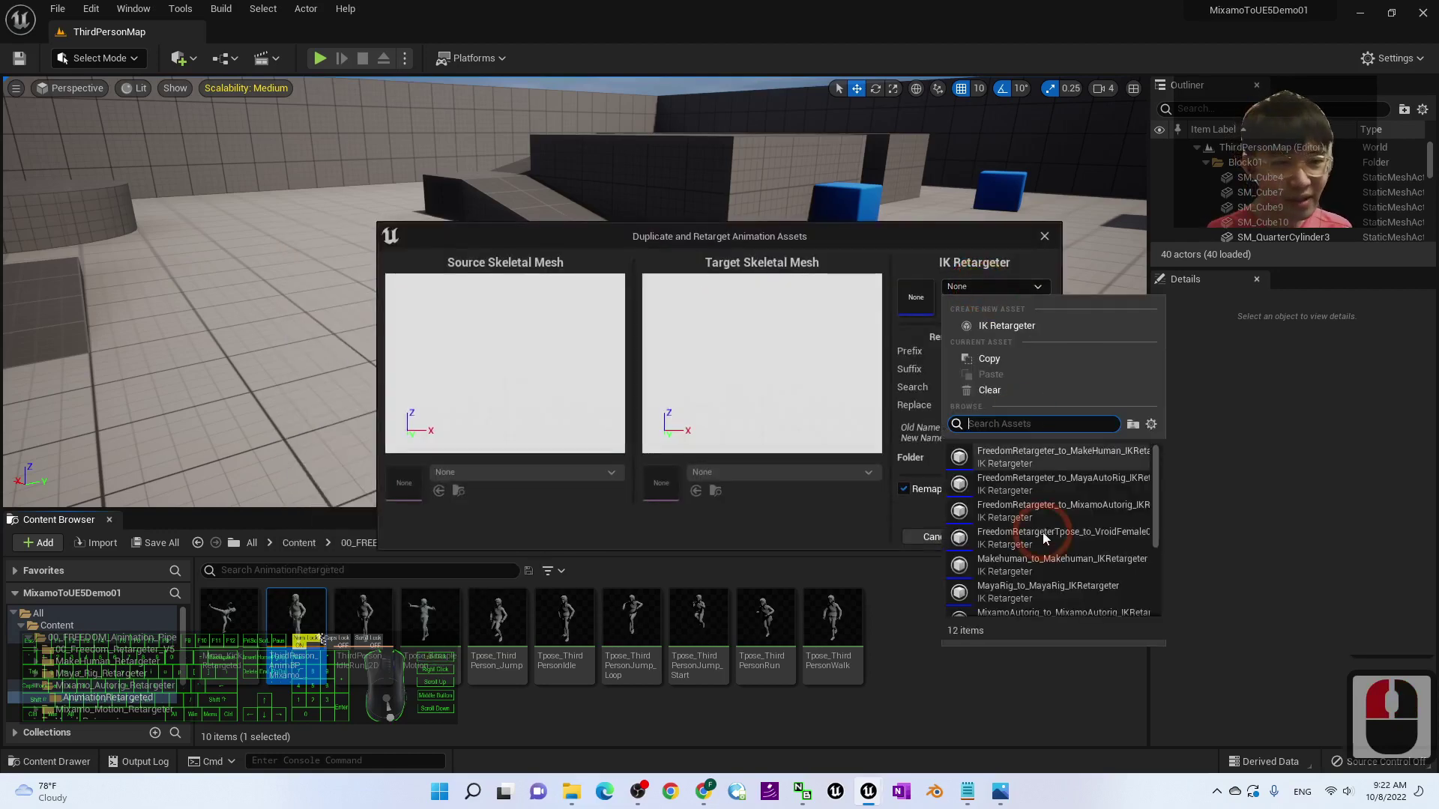
pyautogui.scroll(-4, 1117, 480)
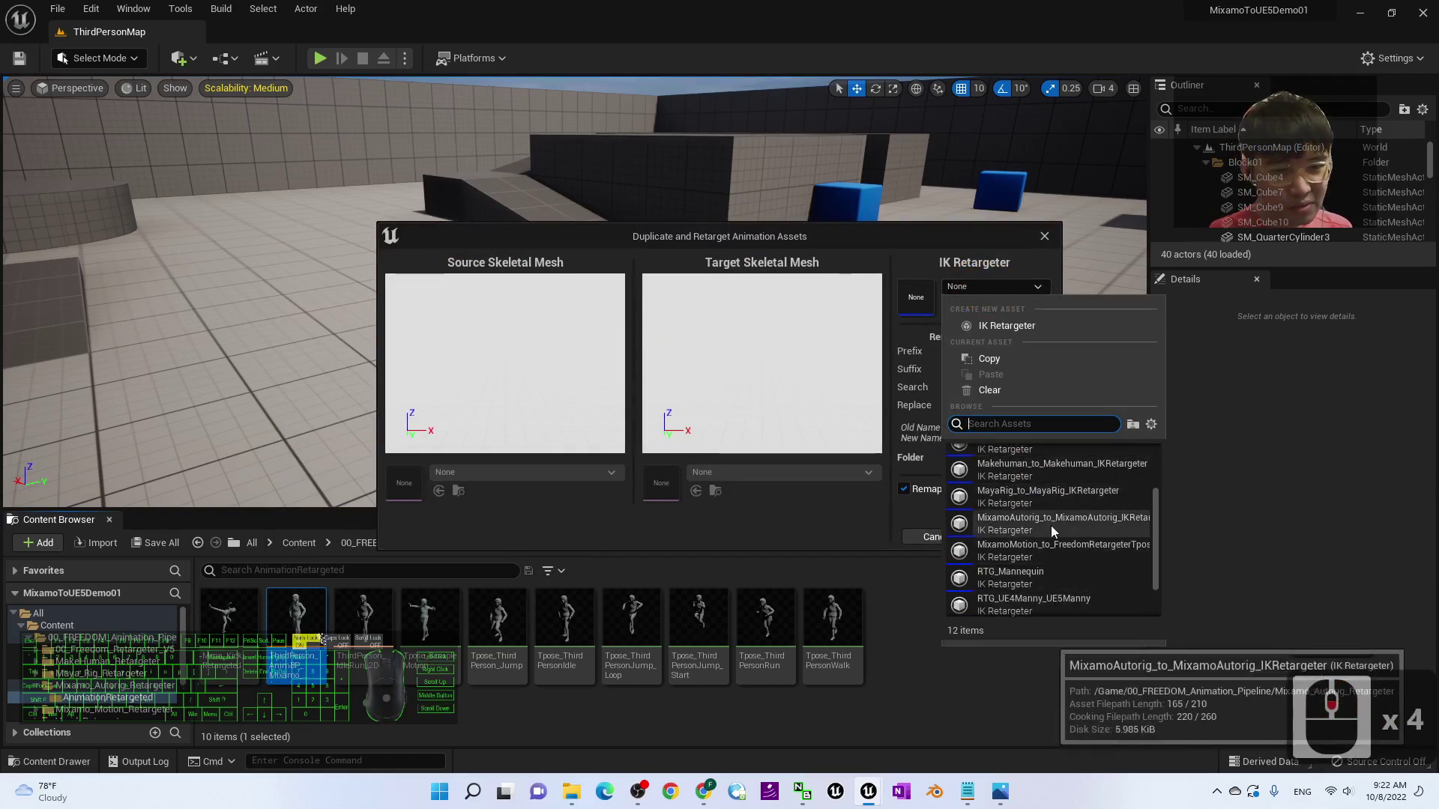
pyautogui.click(1086, 524)
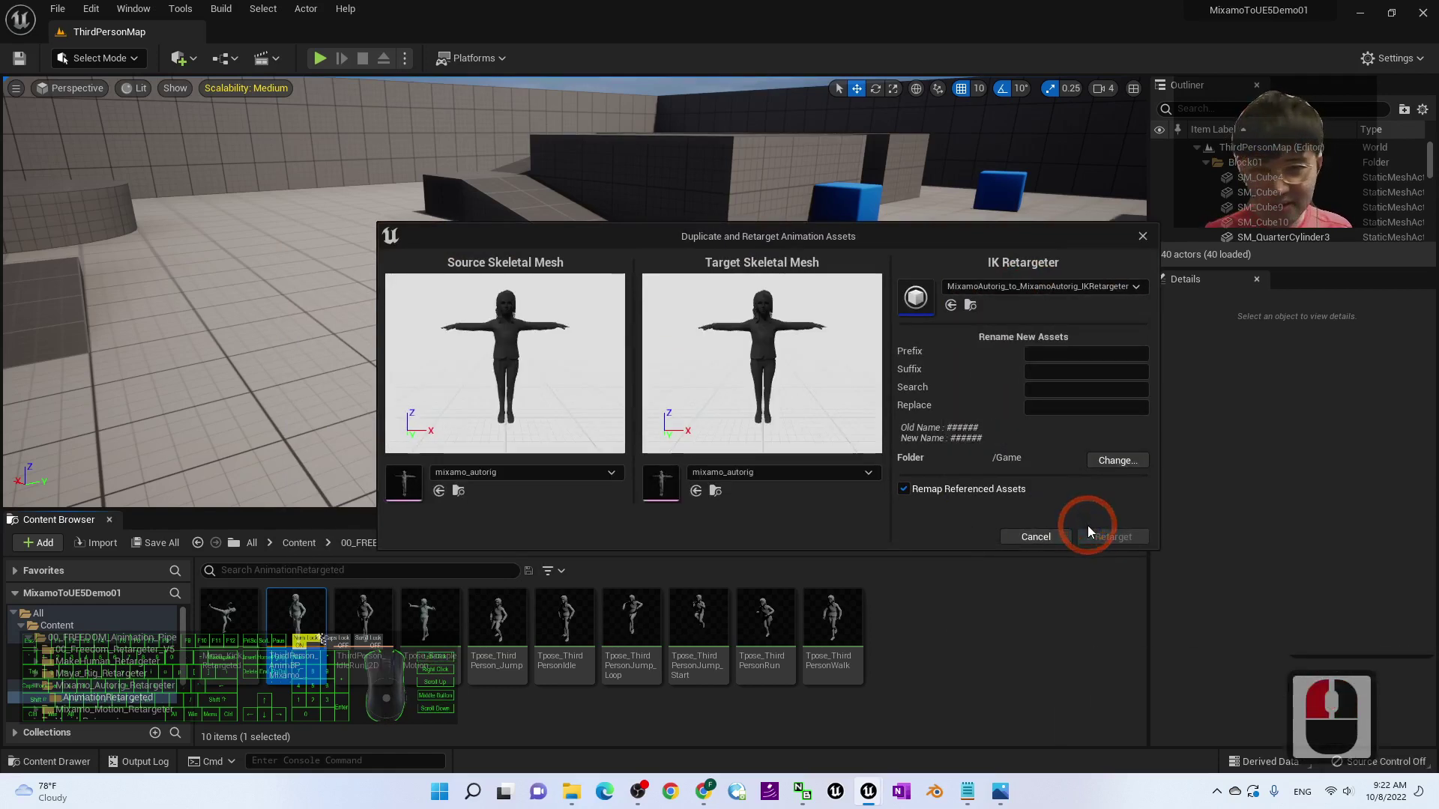
pyautogui.click(726, 473)
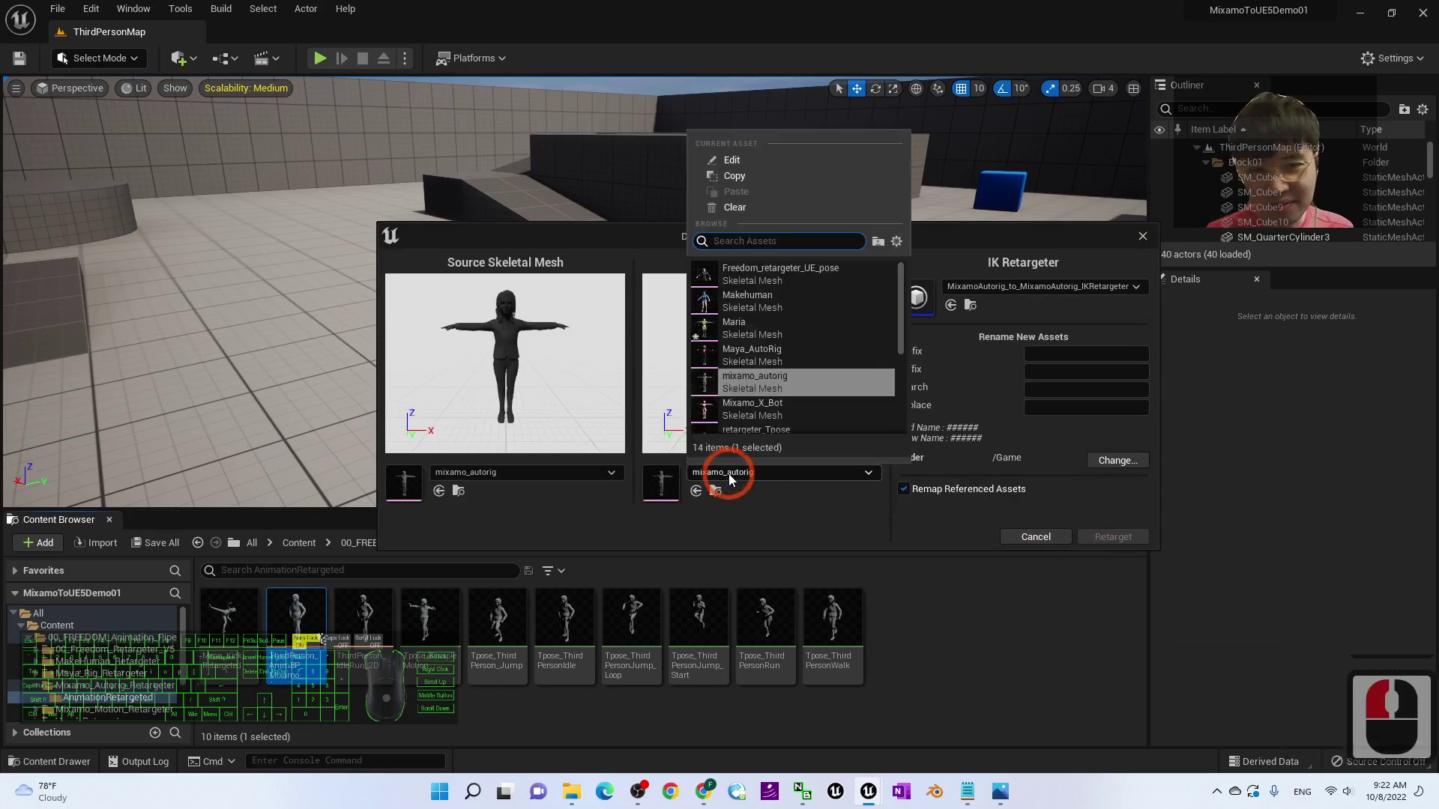
pyautogui.scroll(-2, 834, 331)
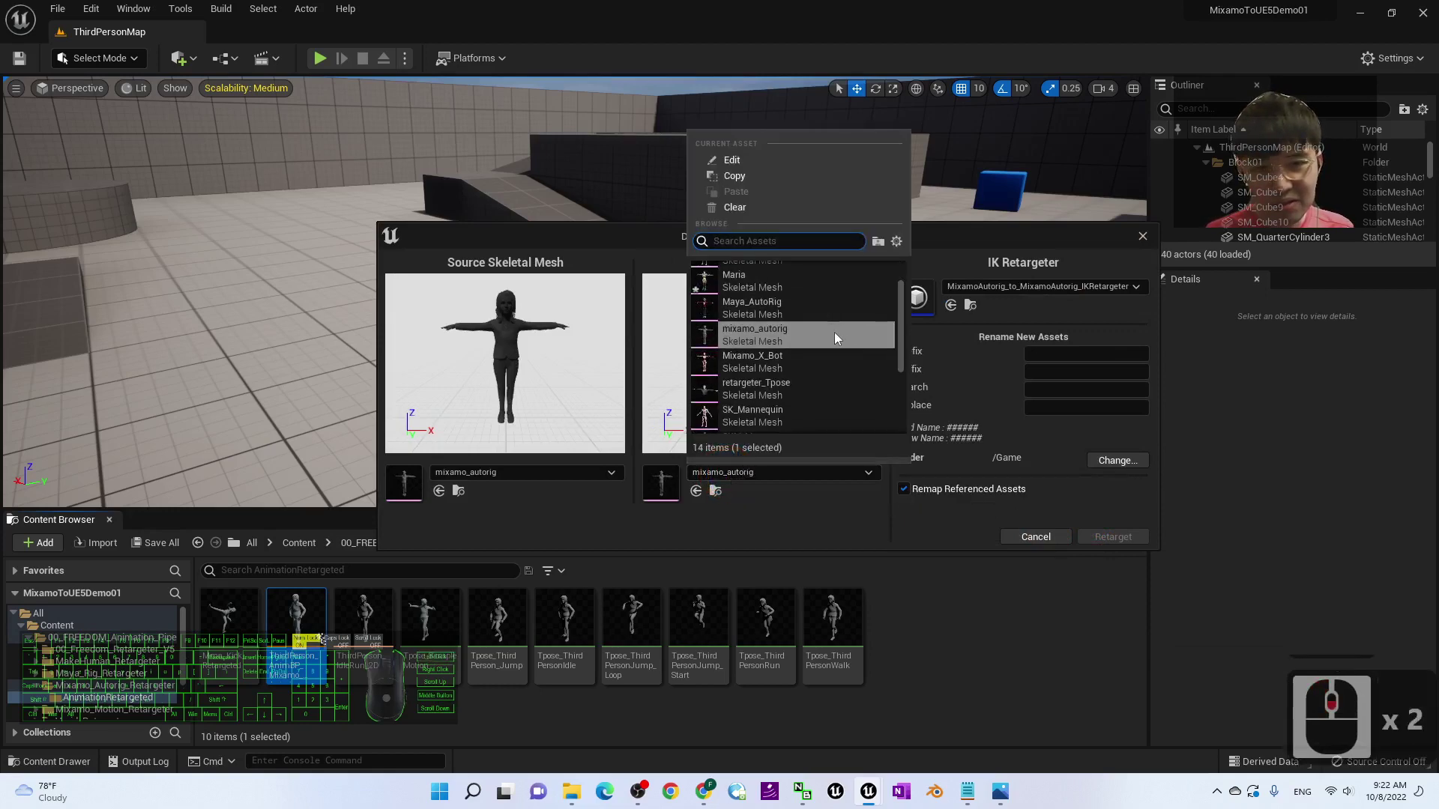
pyautogui.click(749, 306)
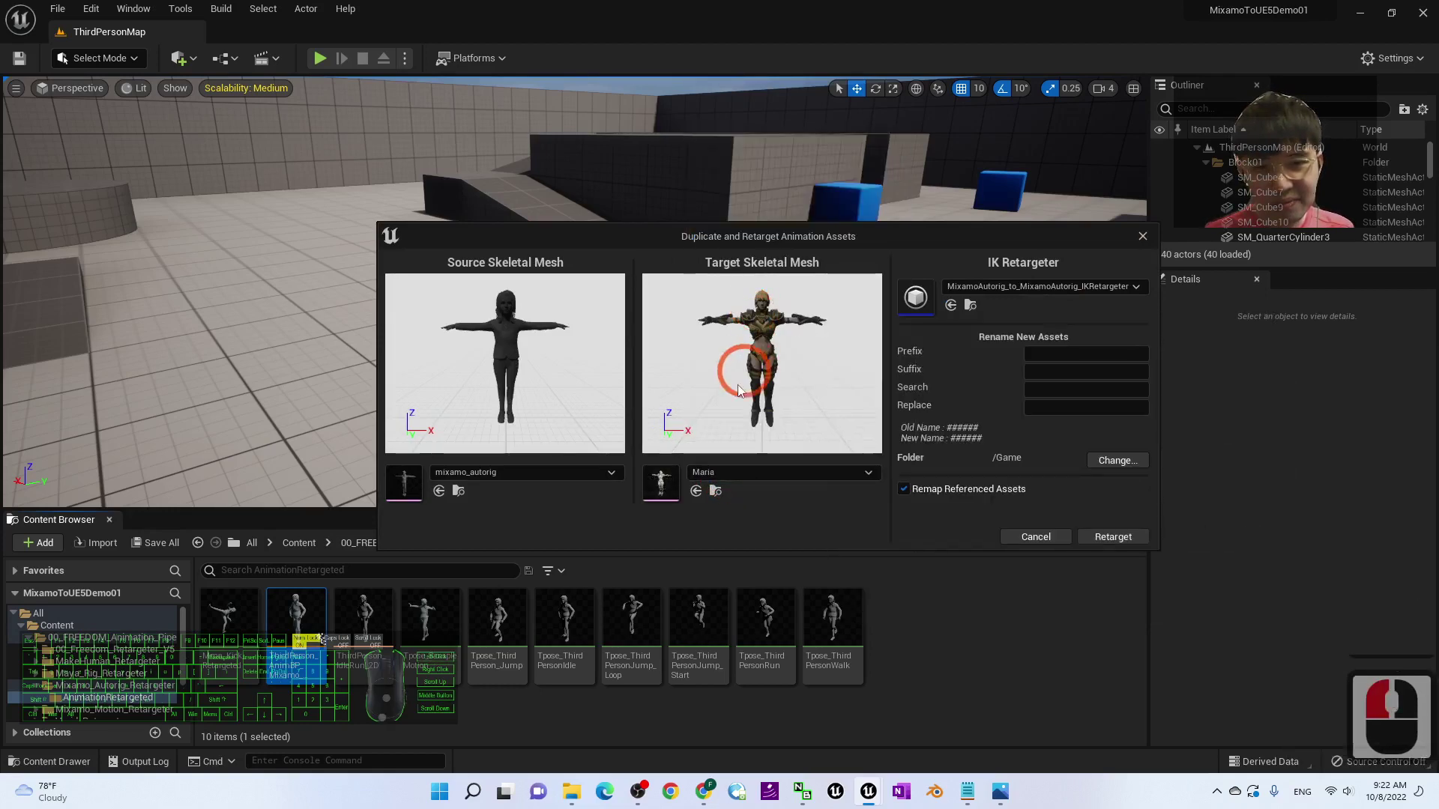
pyautogui.click(1109, 538)
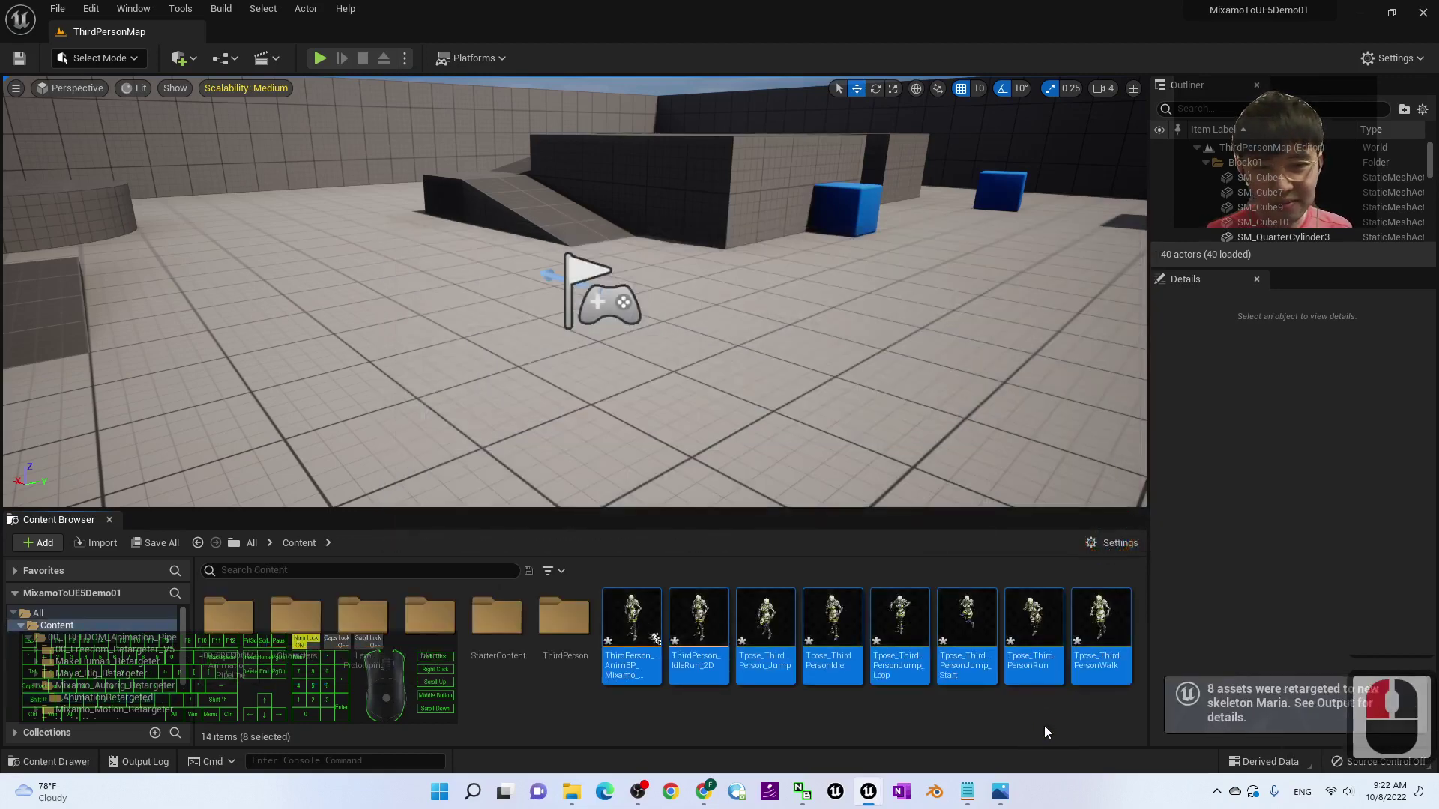
# Preview the retargeted Tpose_ThirdPersonWalk animation playing on Maria.
pyautogui.click(1090, 618)
pyautogui.doubleClick(1090, 618)
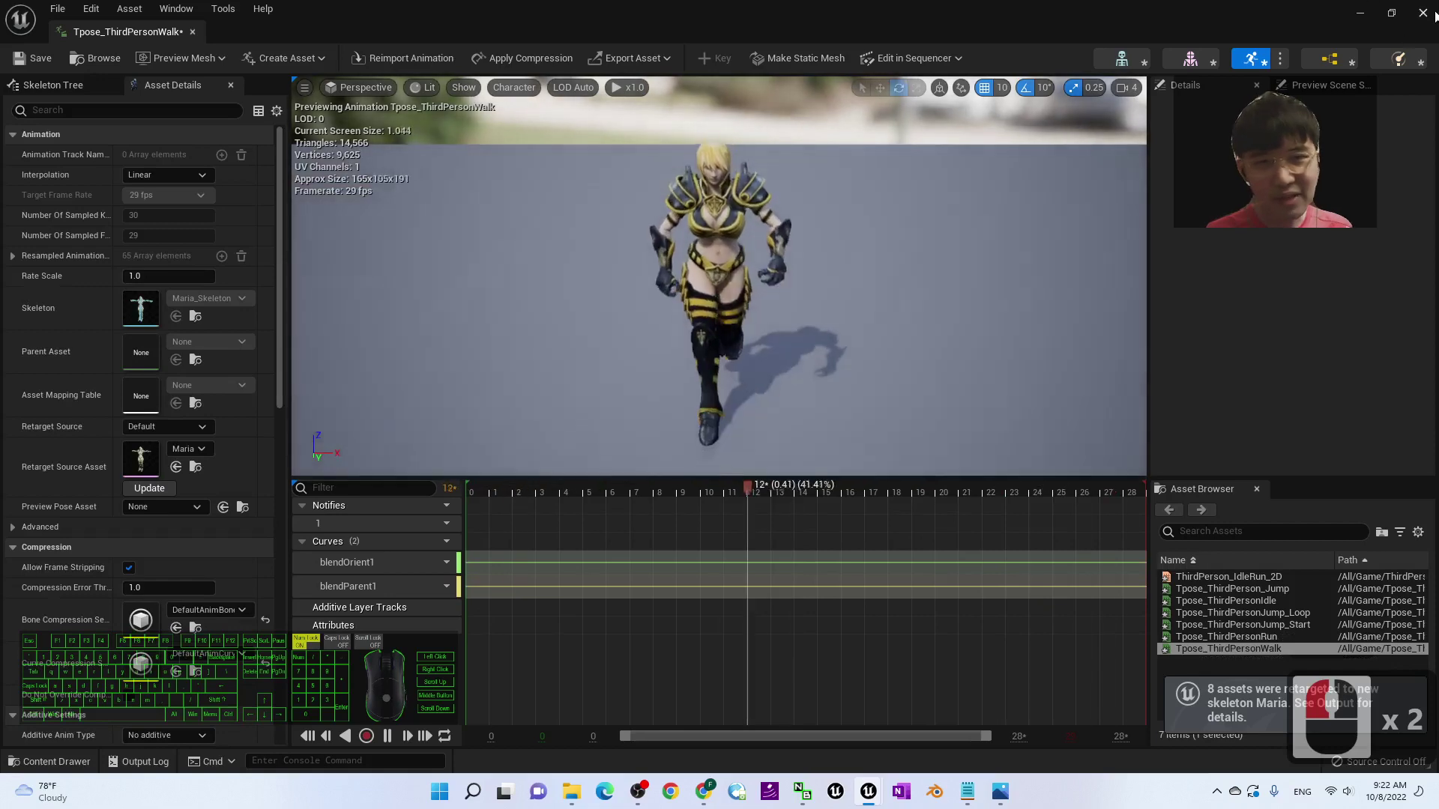
pyautogui.click(1424, 12)
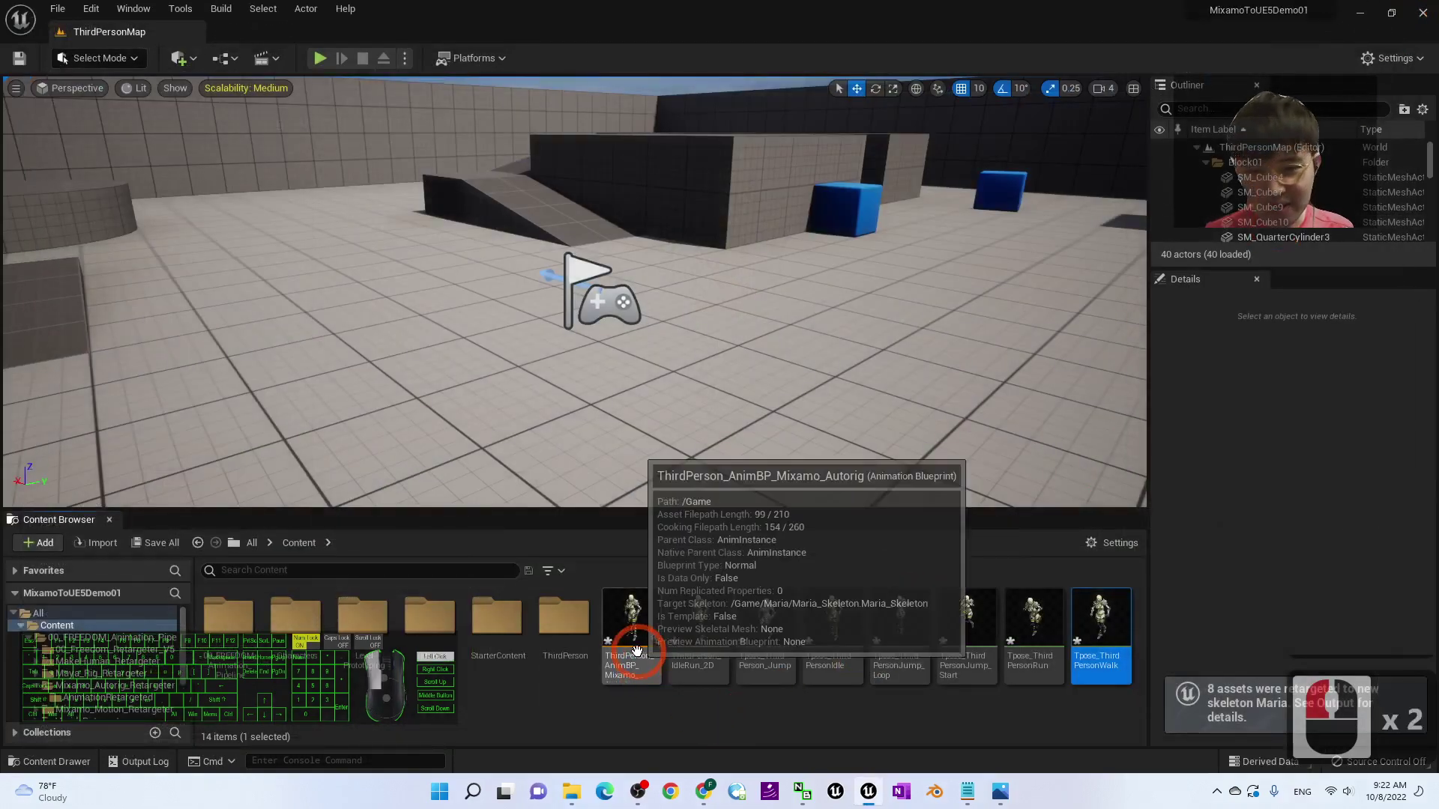
# Rename the retargeted animation blueprint to ThirdPerson_AnimBP_Maria.
pyautogui.click(628, 634)
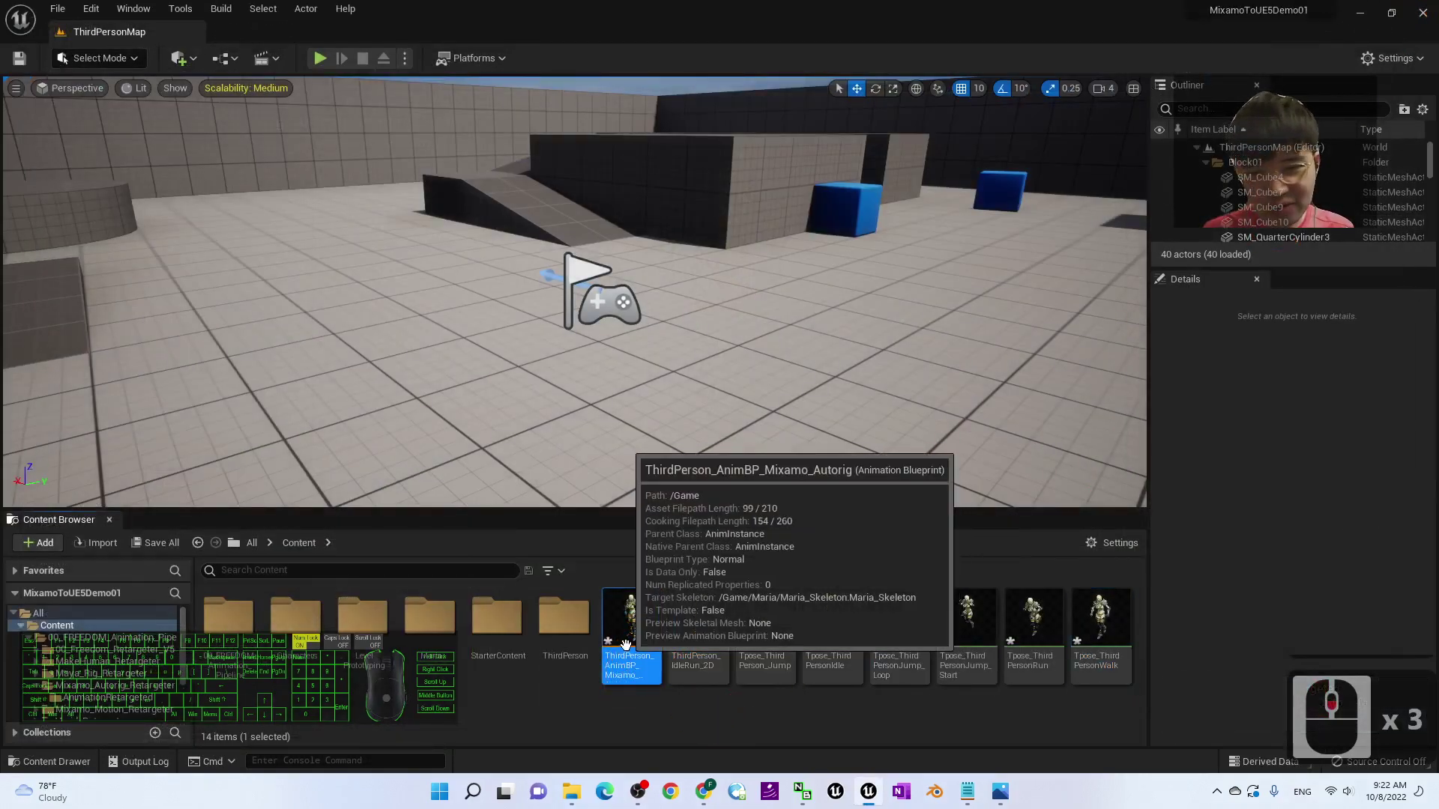
pyautogui.click(649, 721)
pyautogui.click(632, 635)
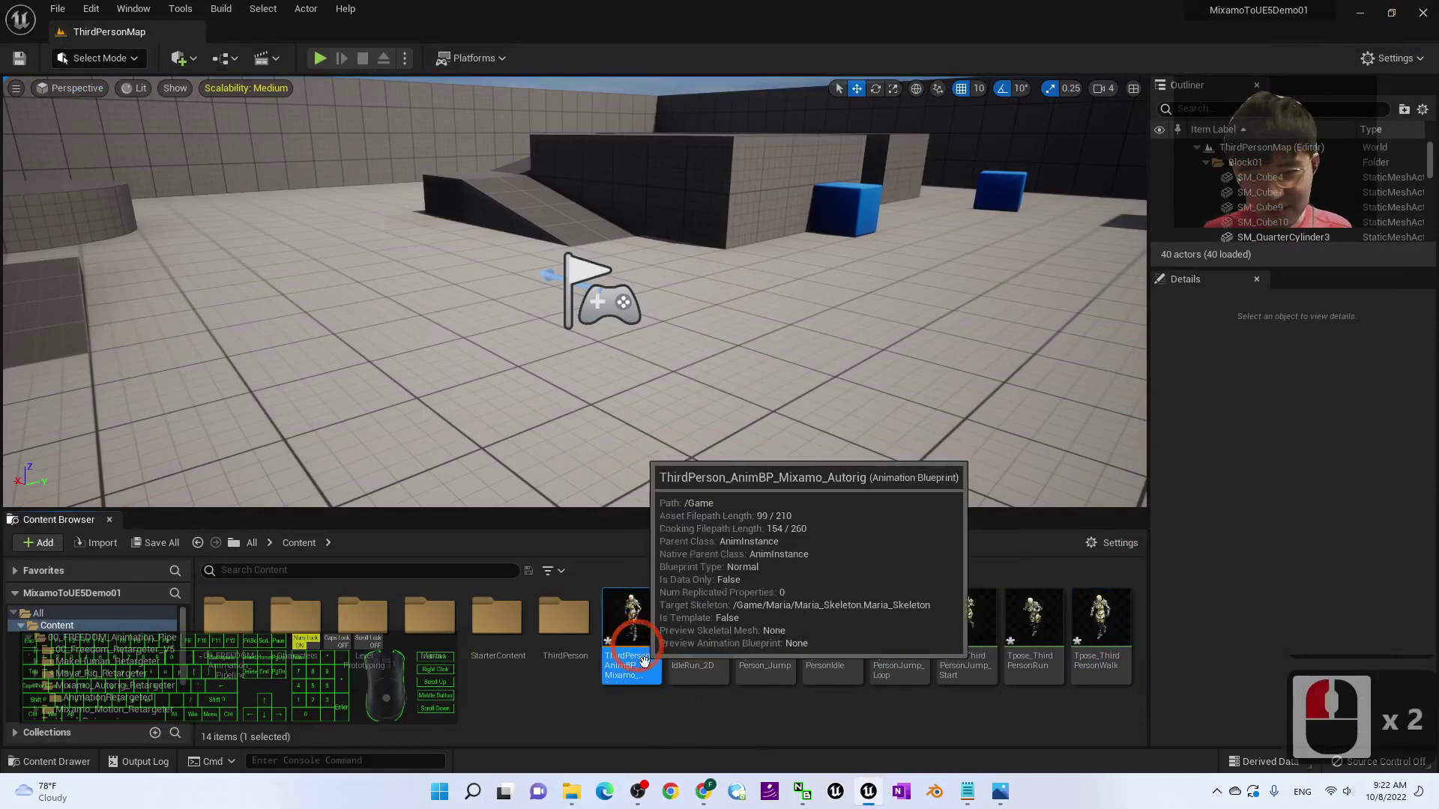
pyautogui.press('F2')
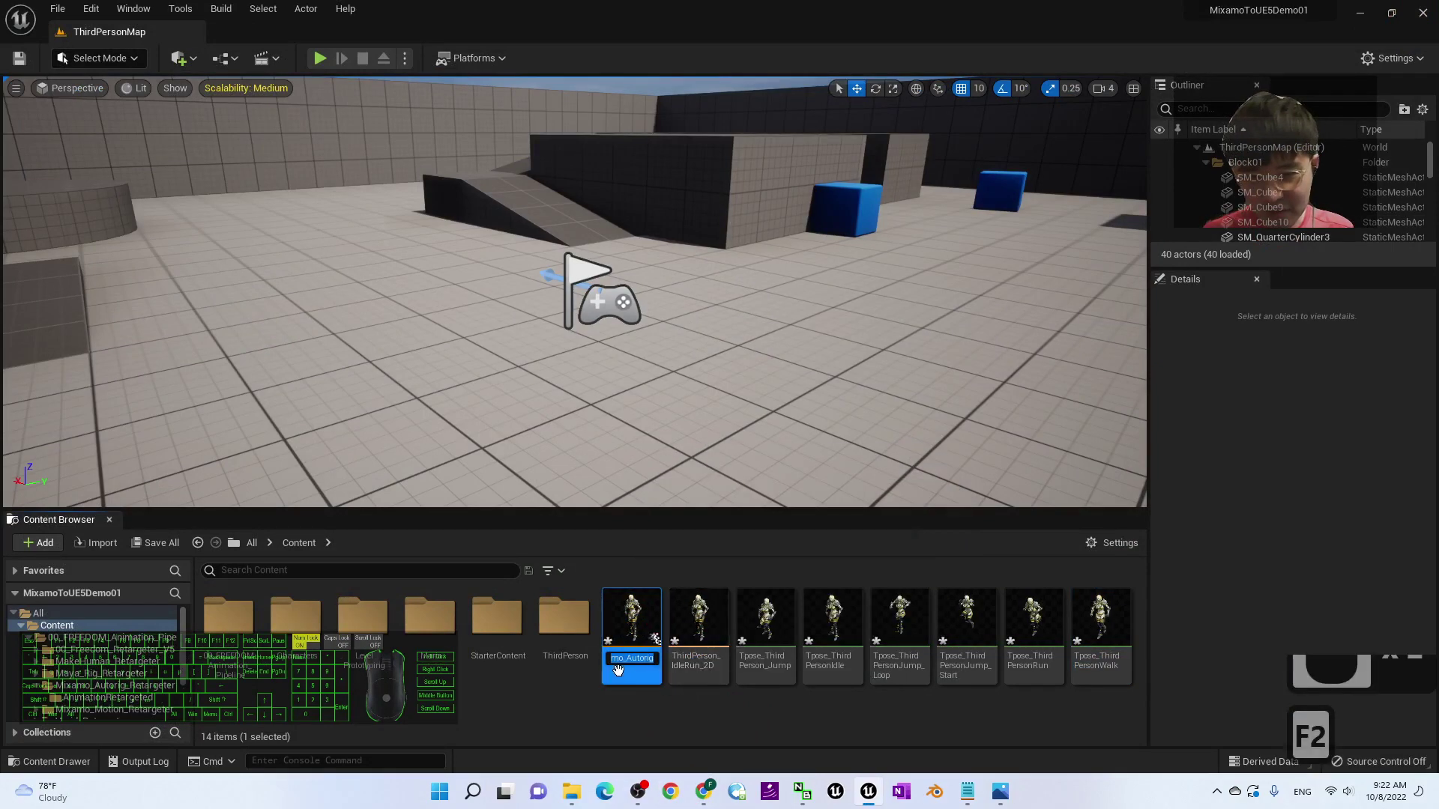
pyautogui.press('BackSpace')
pyautogui.press('BackSpace')
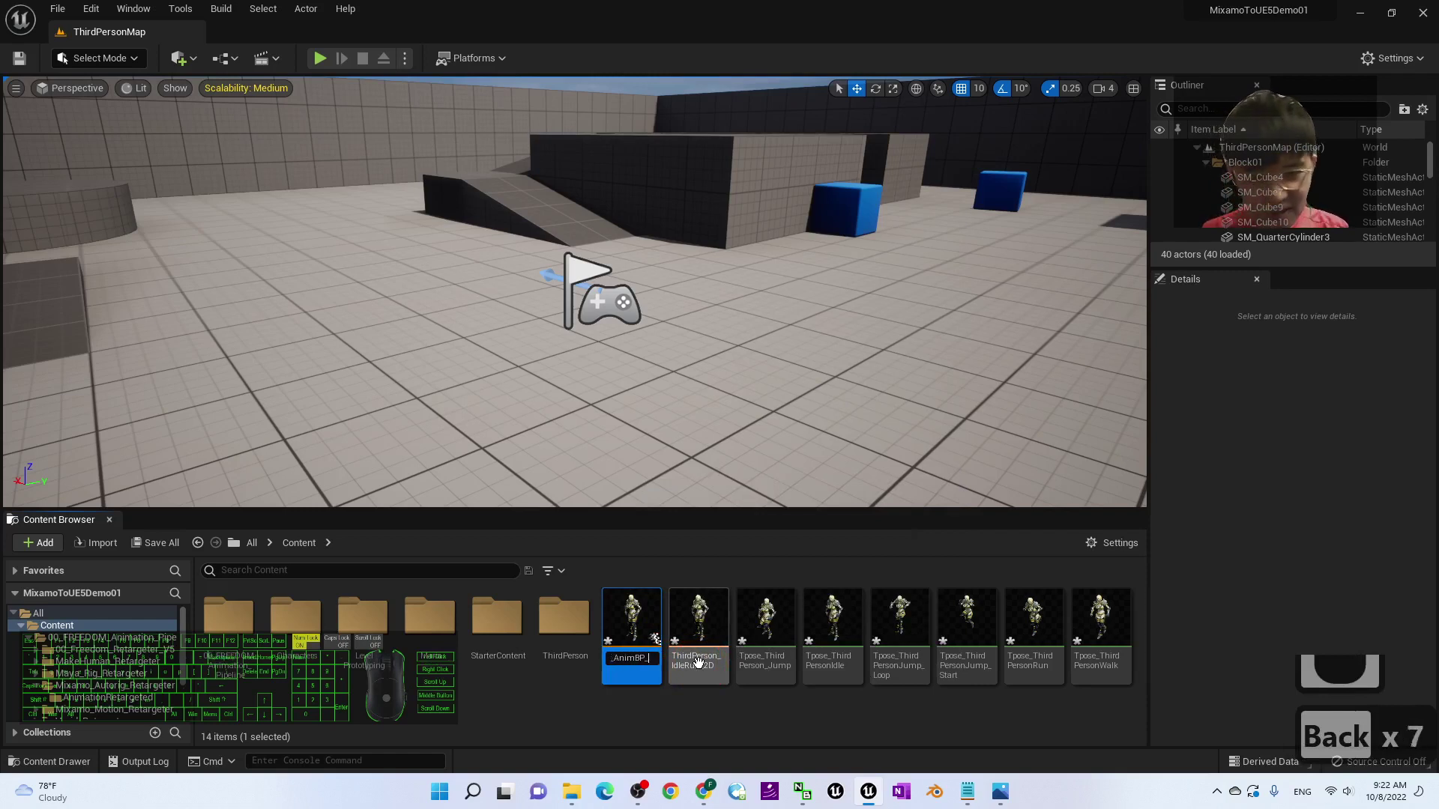
pyautogui.write('Ma')
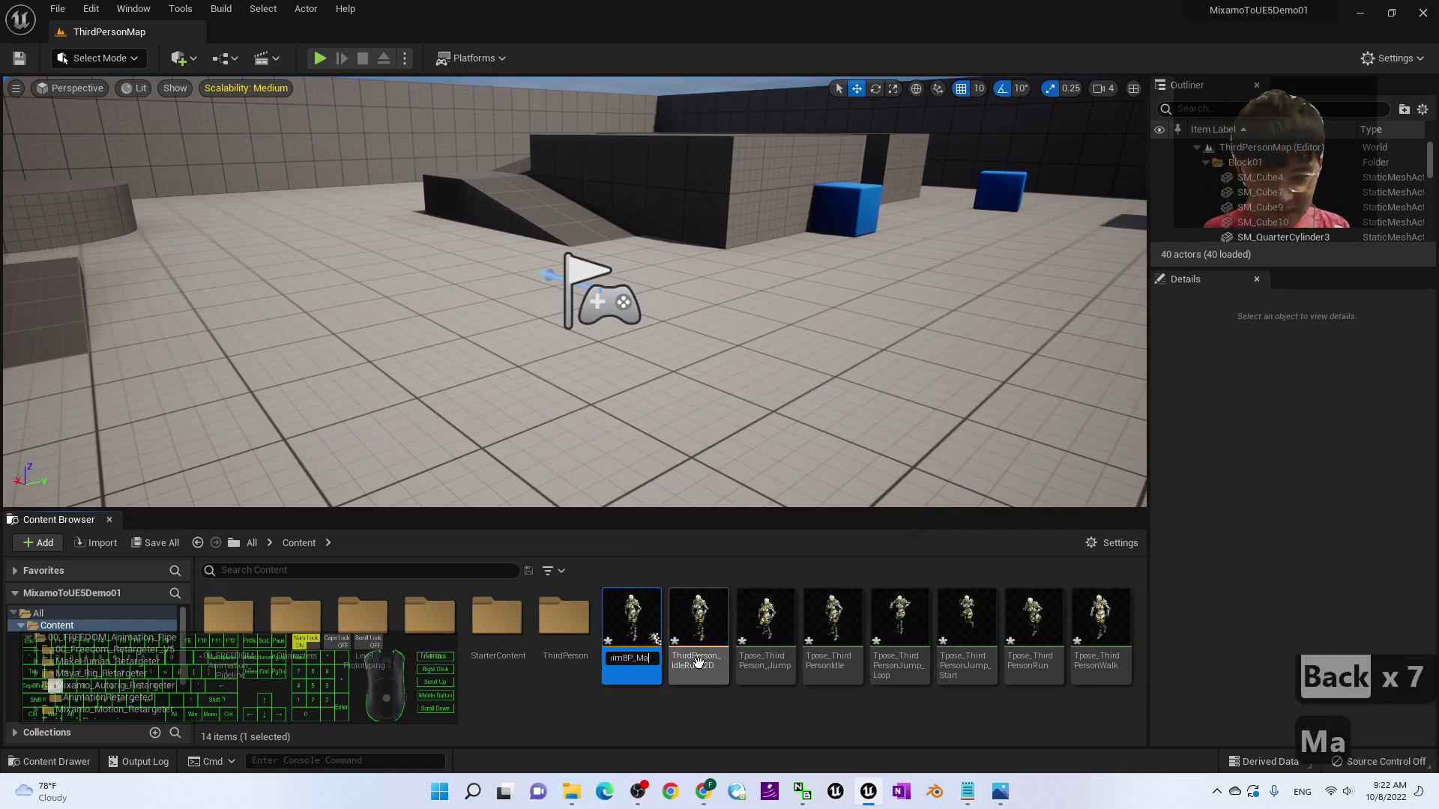
pyautogui.write('ria')
pyautogui.press('Return')
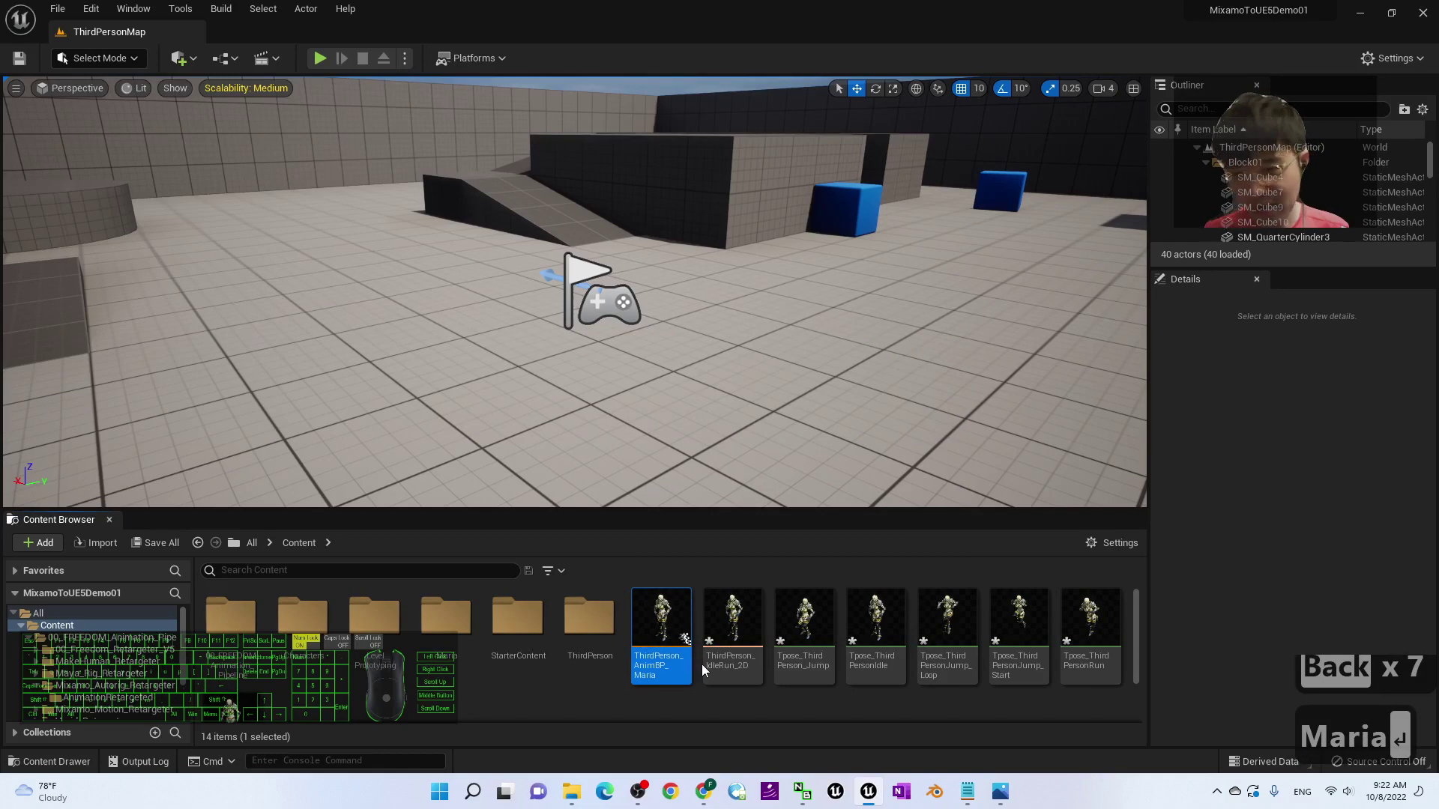
pyautogui.click(448, 622)
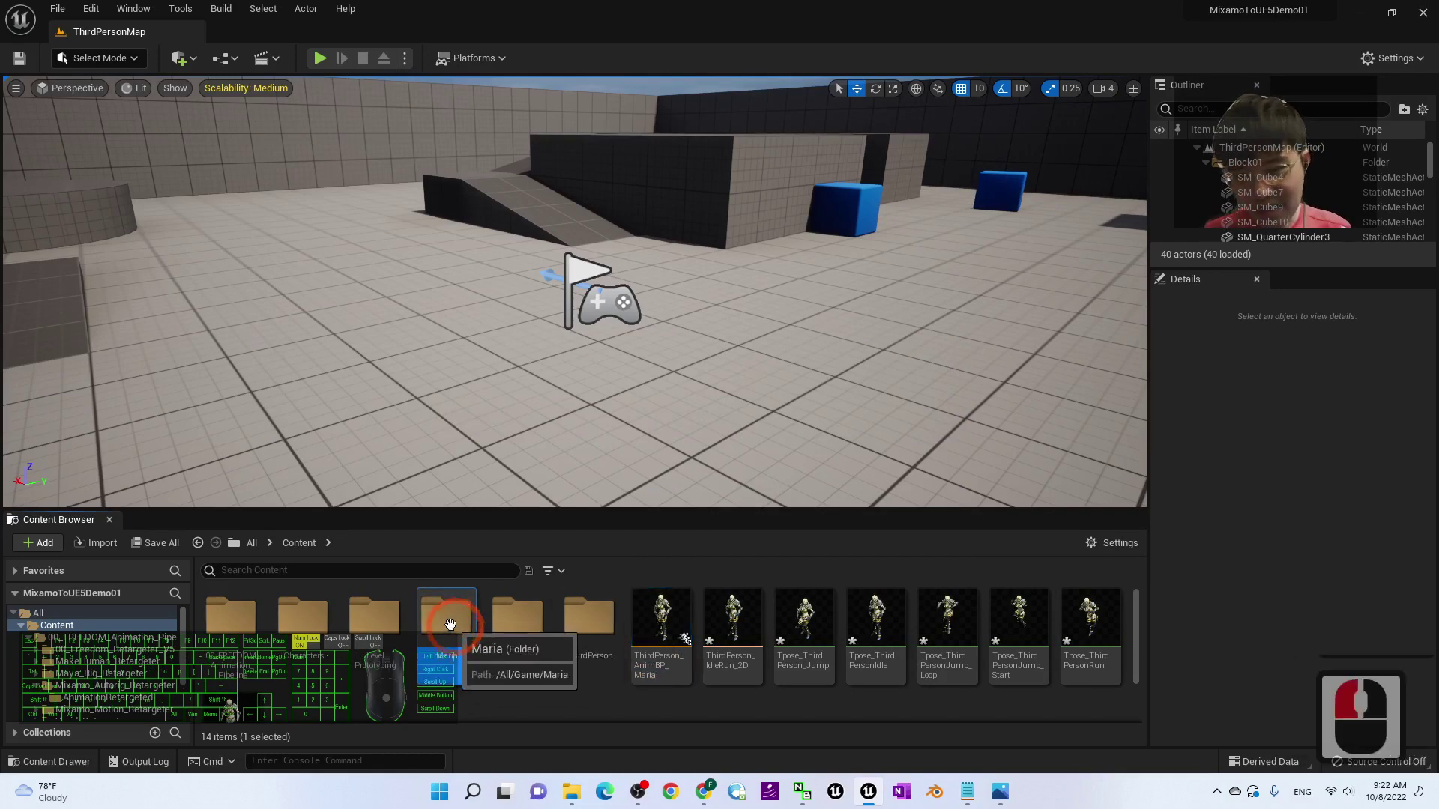
# Create an AnimationRetargeted subfolder inside Maria, then return to top-level Content.
pyautogui.doubleClick(450, 624)
pyautogui.rightClick(757, 680)
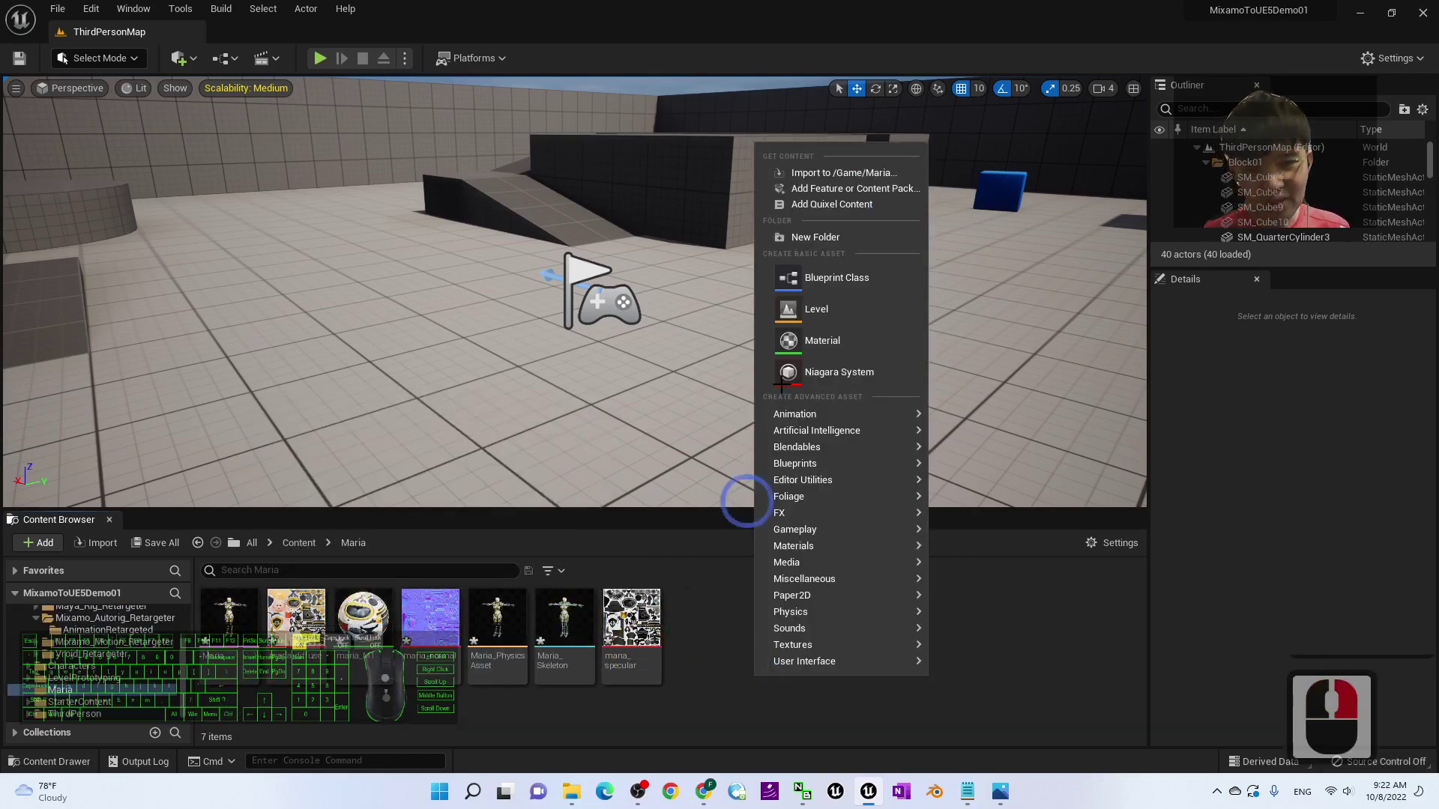
pyautogui.click(820, 237)
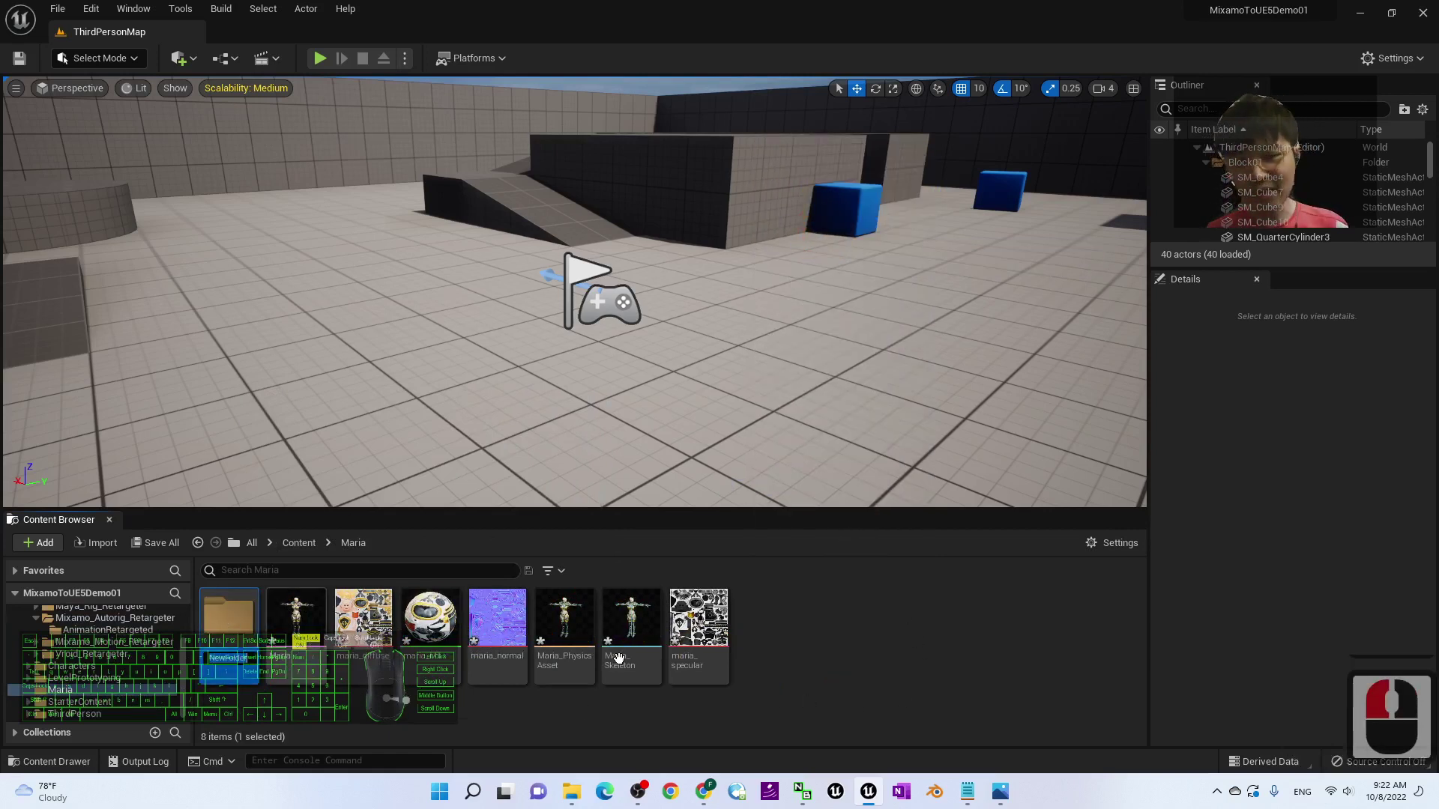
pyautogui.write('AnimationRe')
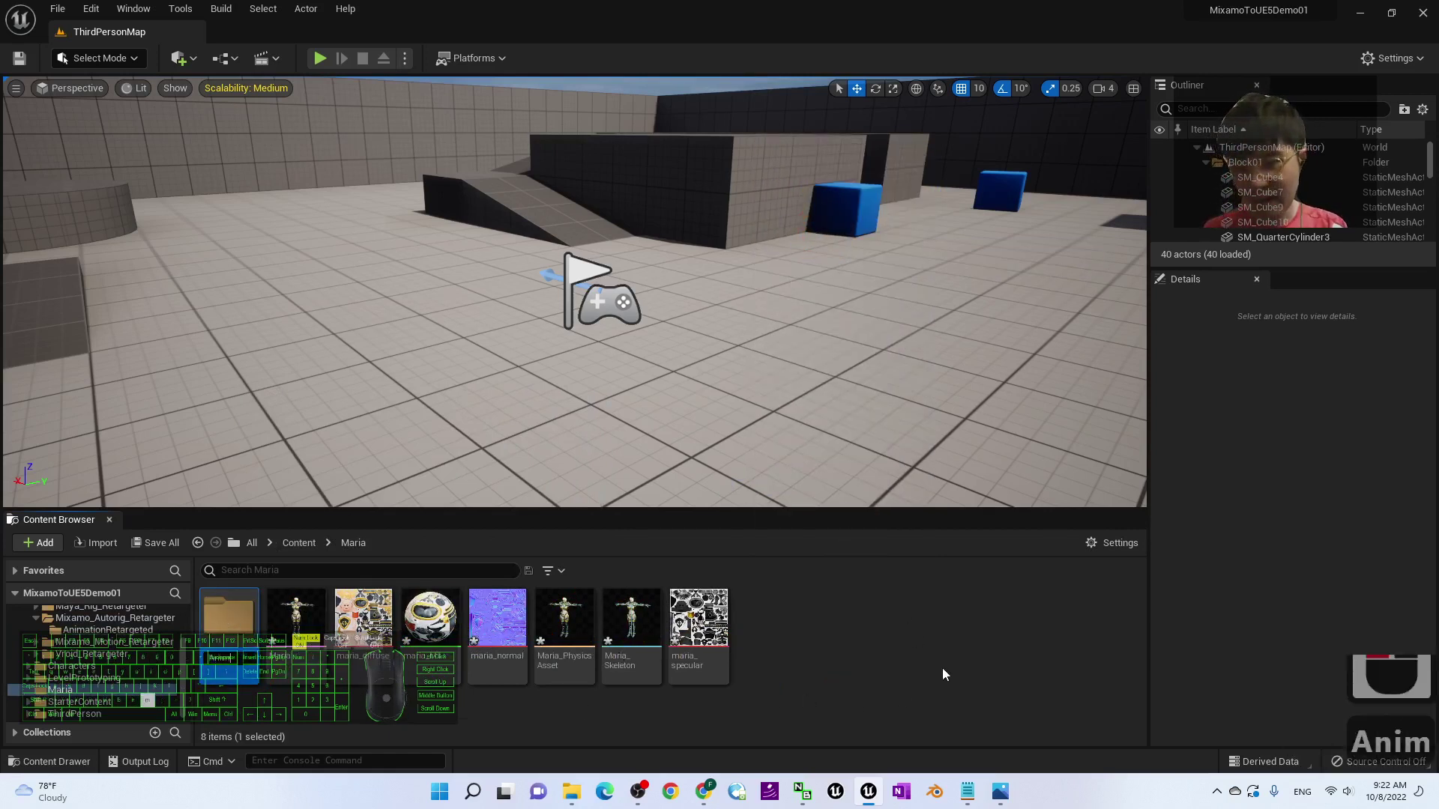
pyautogui.write('targete')
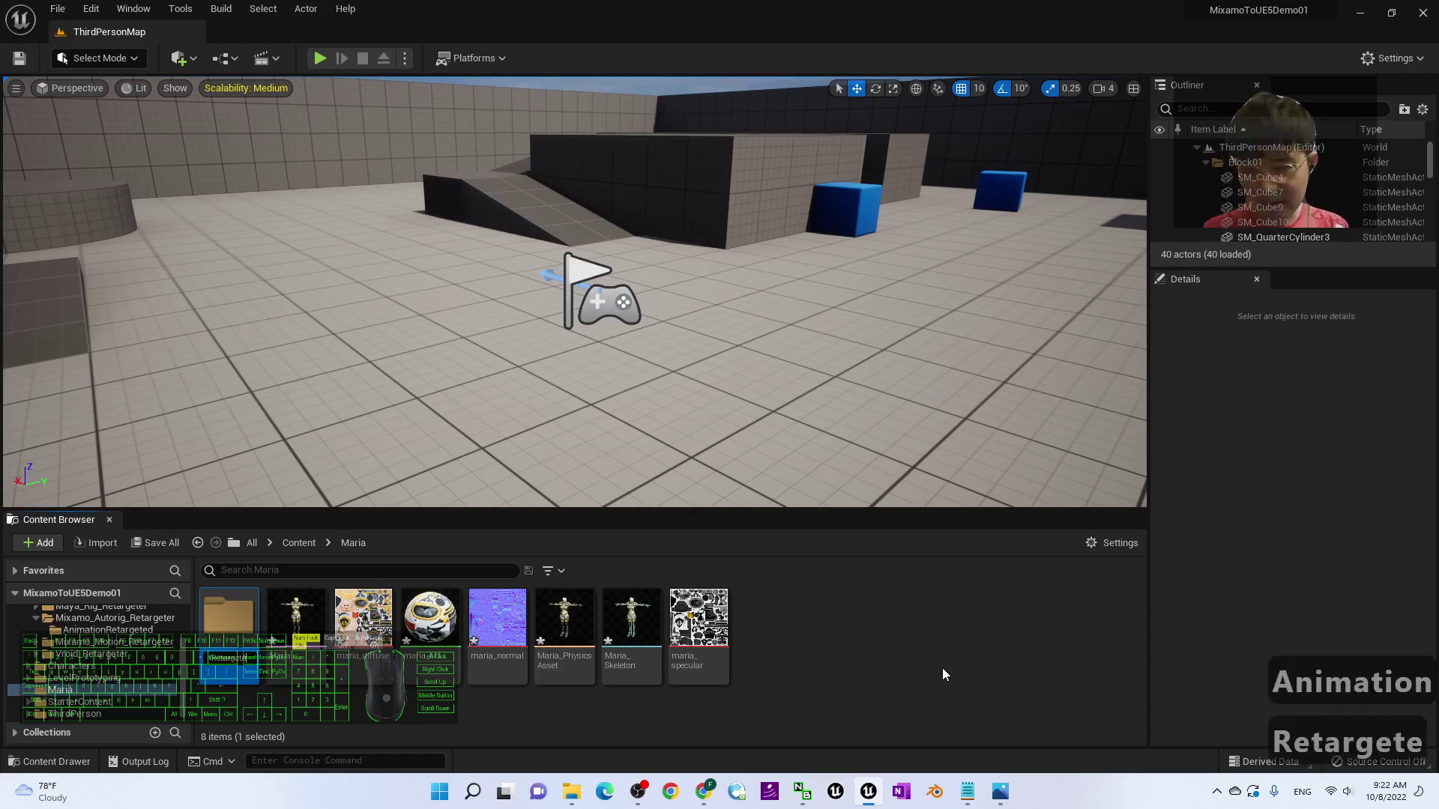
pyautogui.write('d')
pyautogui.press('Return')
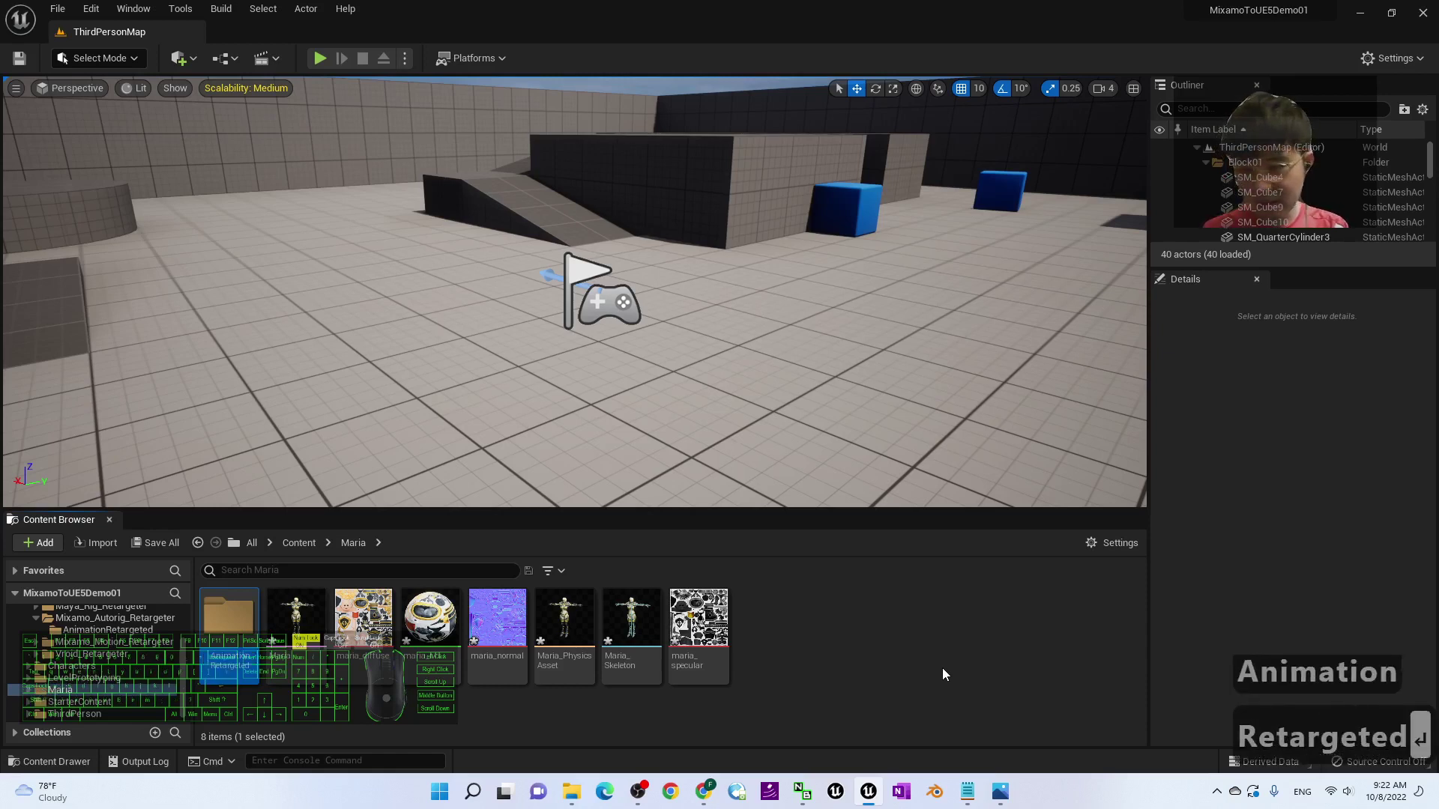
pyautogui.click(30, 691)
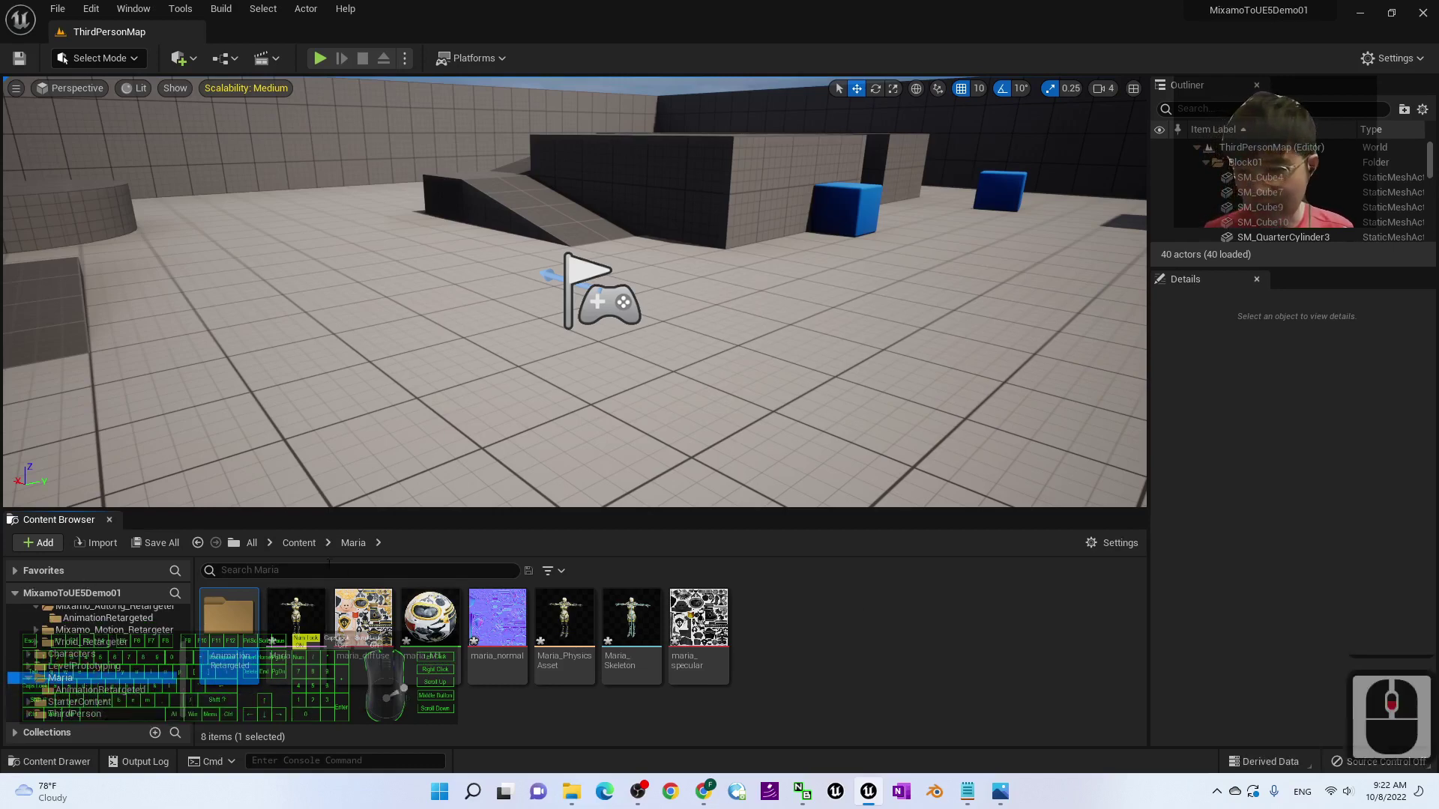
pyautogui.click(297, 544)
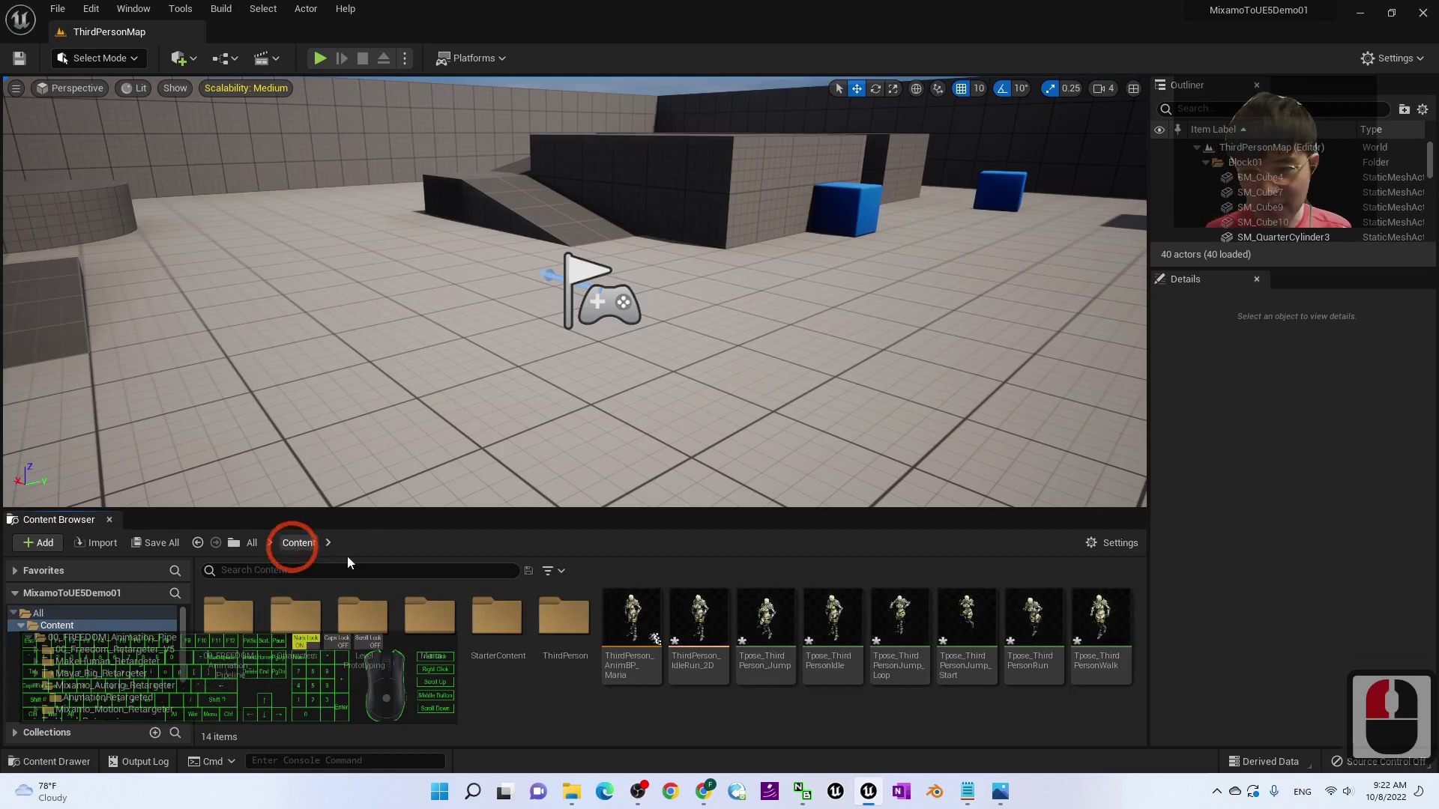
# Move the eight Maria animation assets into Maria/AnimationRetargeted and verify them there.
pyautogui.click(190, 619)
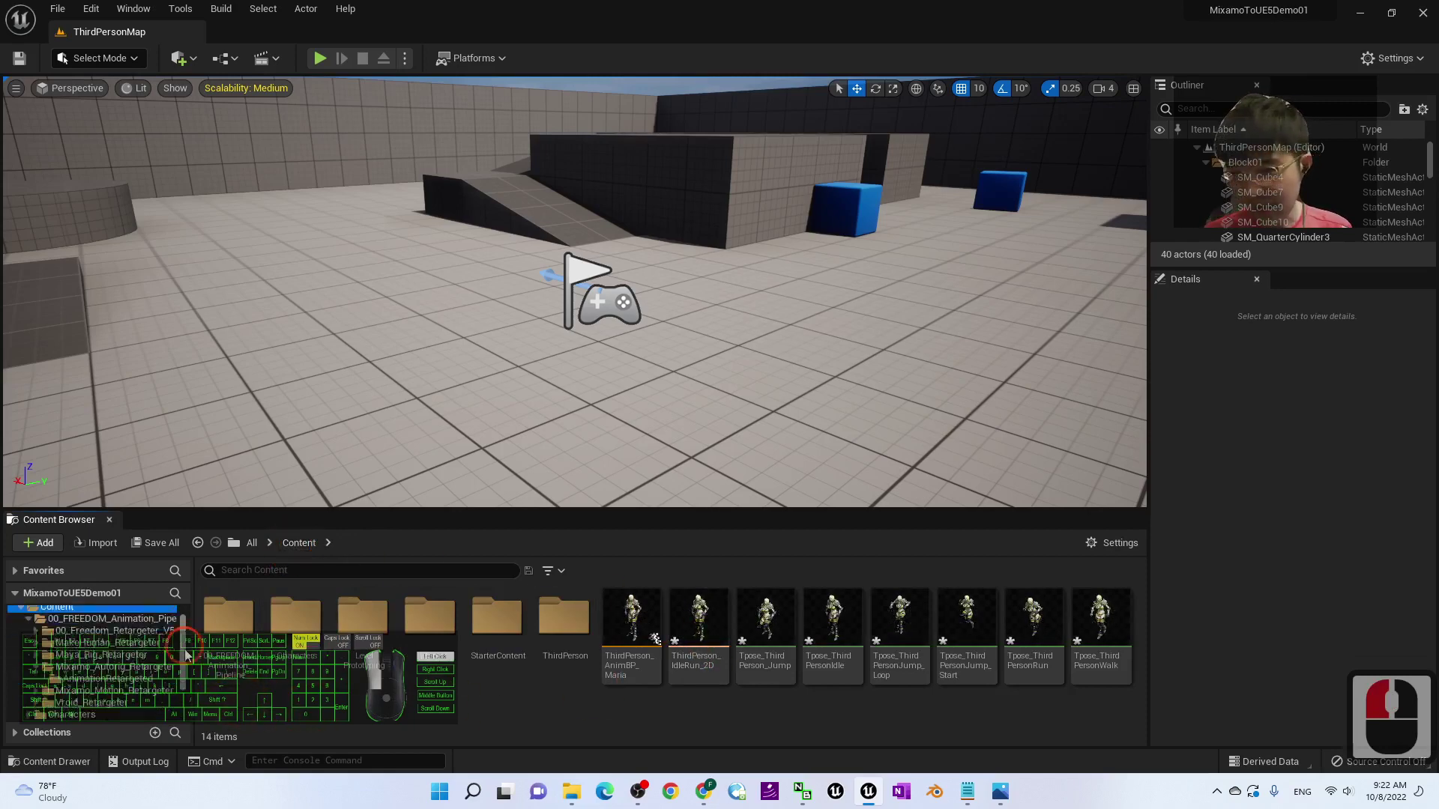
pyautogui.click(1167, 633)
pyautogui.click(634, 630)
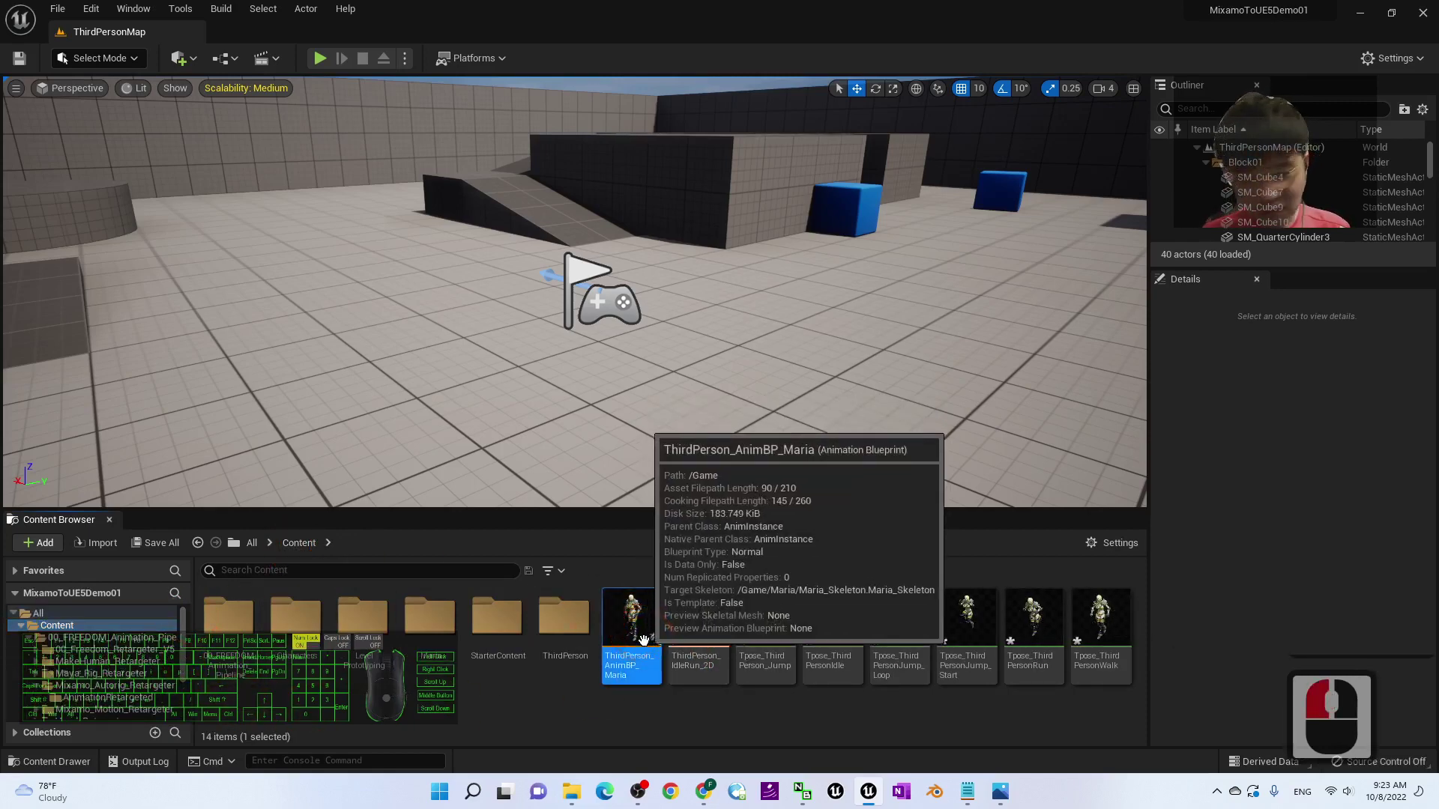
pyautogui.keyDown('shift'); pyautogui.click(1114, 638); pyautogui.keyUp('shift')
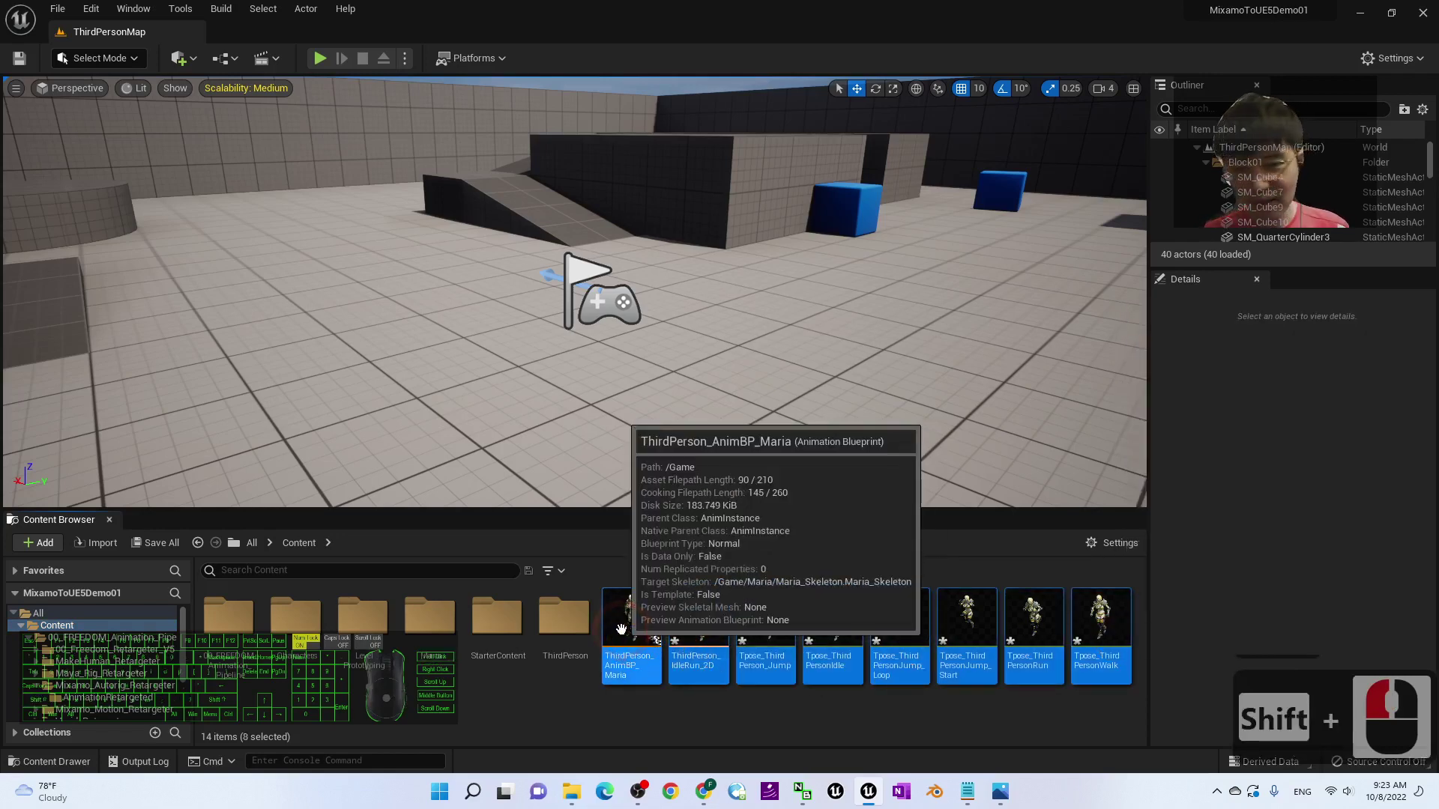
pyautogui.moveTo(633, 633); pyautogui.dragTo(119, 703)
pyautogui.keyDown('shift'); pyautogui.moveTo(192, 722); pyautogui.dragTo(631, 630); pyautogui.keyUp('shift')
pyautogui.click(171, 672)
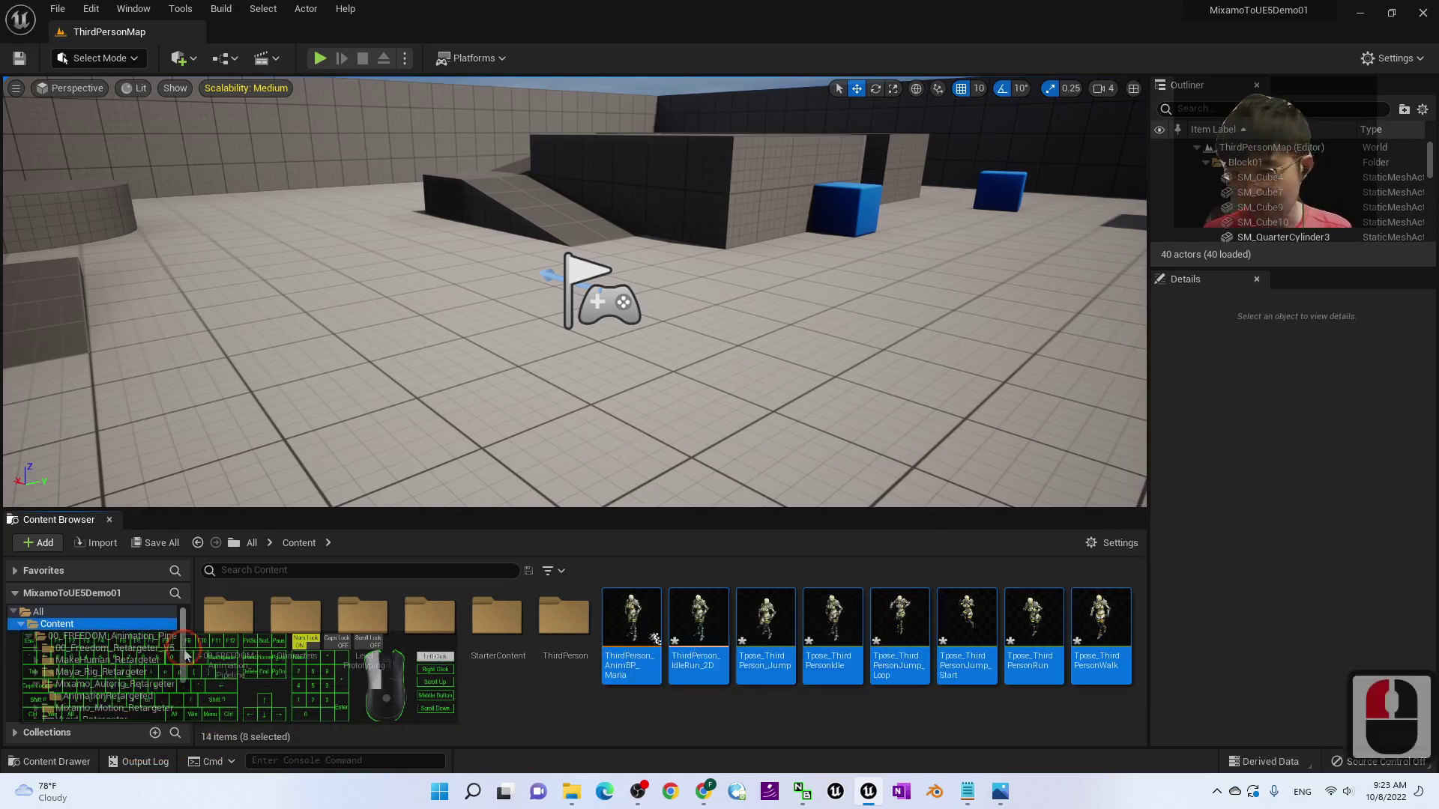
pyautogui.scroll(-5, 187, 686)
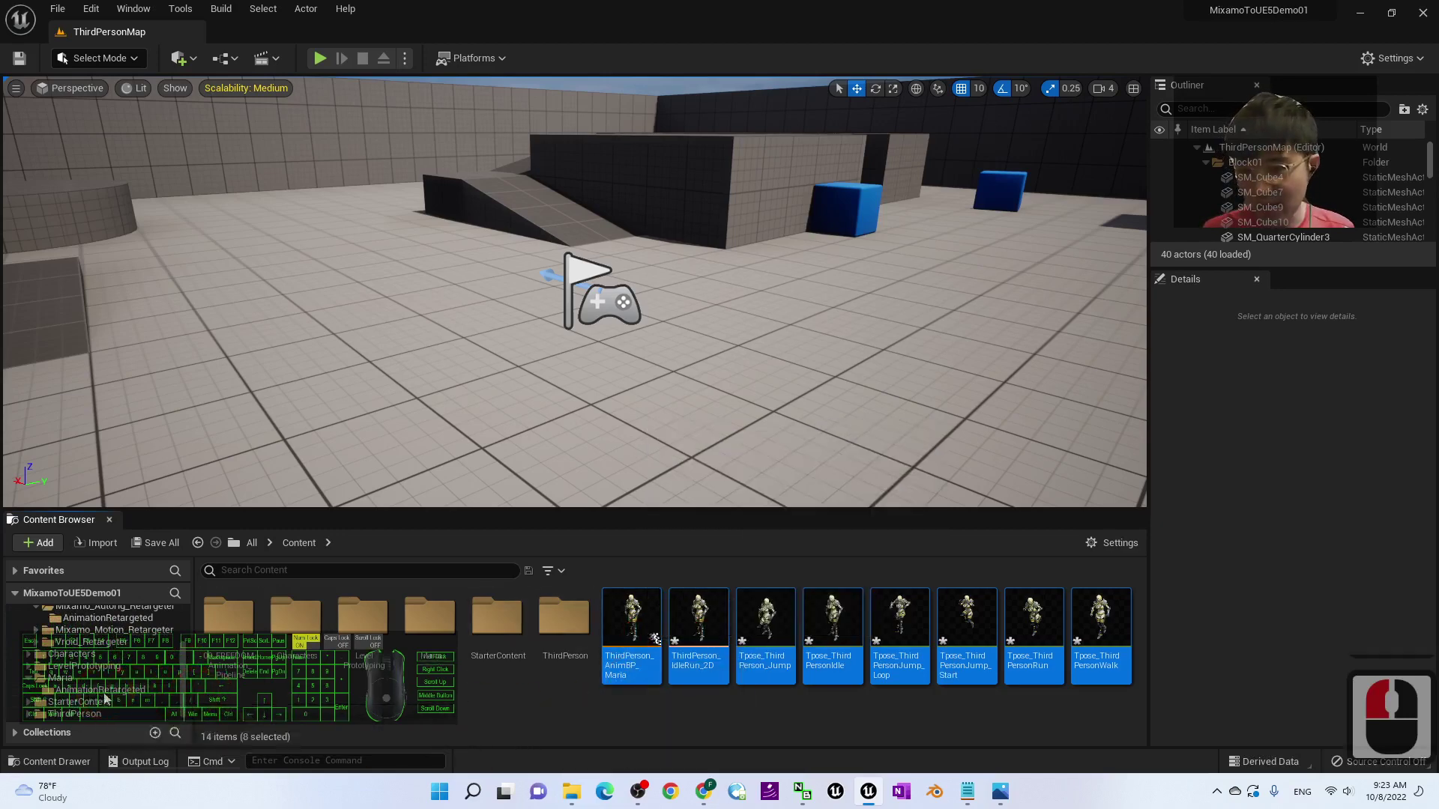
pyautogui.moveTo(105, 698); pyautogui.dragTo(106, 700)
pyautogui.click(140, 721)
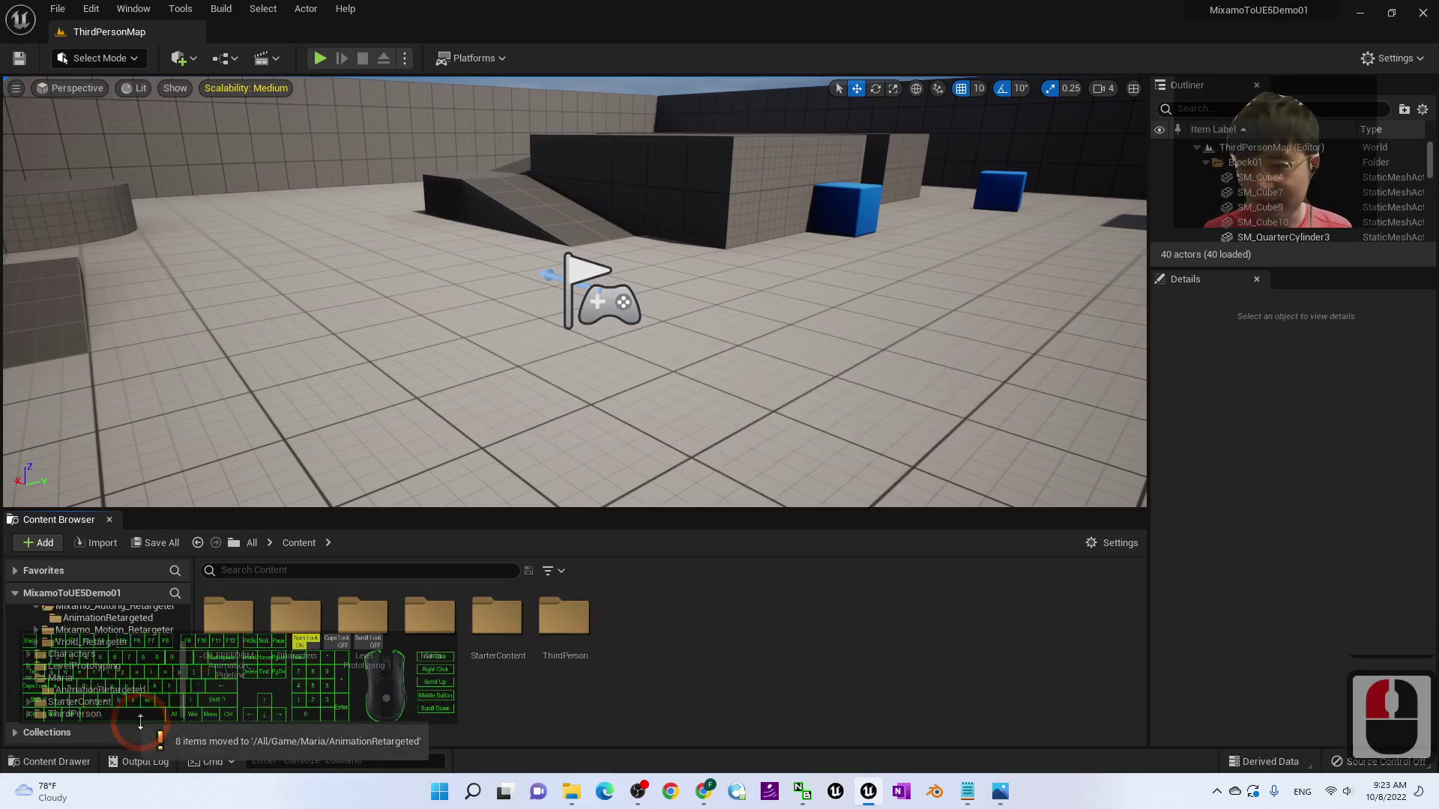
pyautogui.click(764, 695)
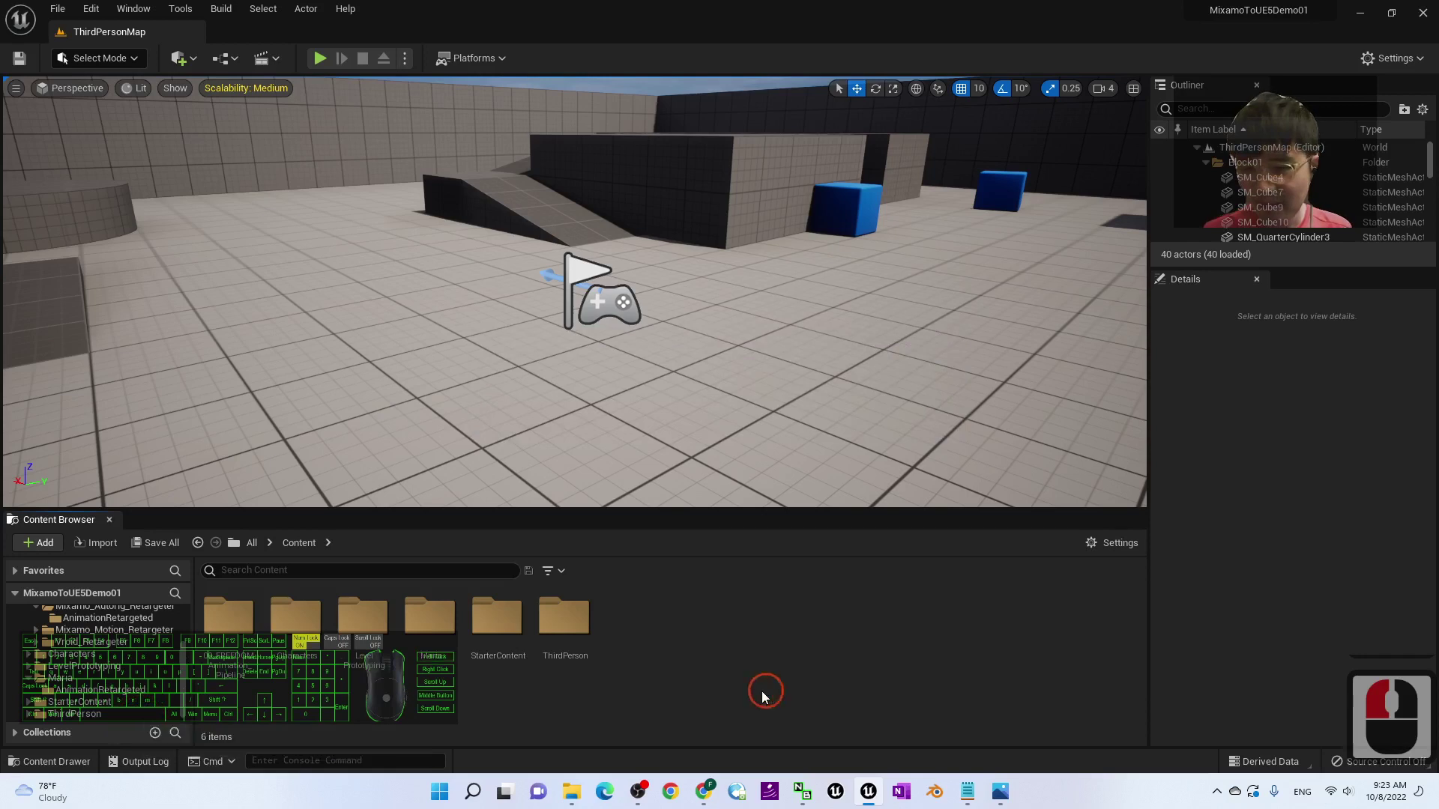
pyautogui.doubleClick(418, 626)
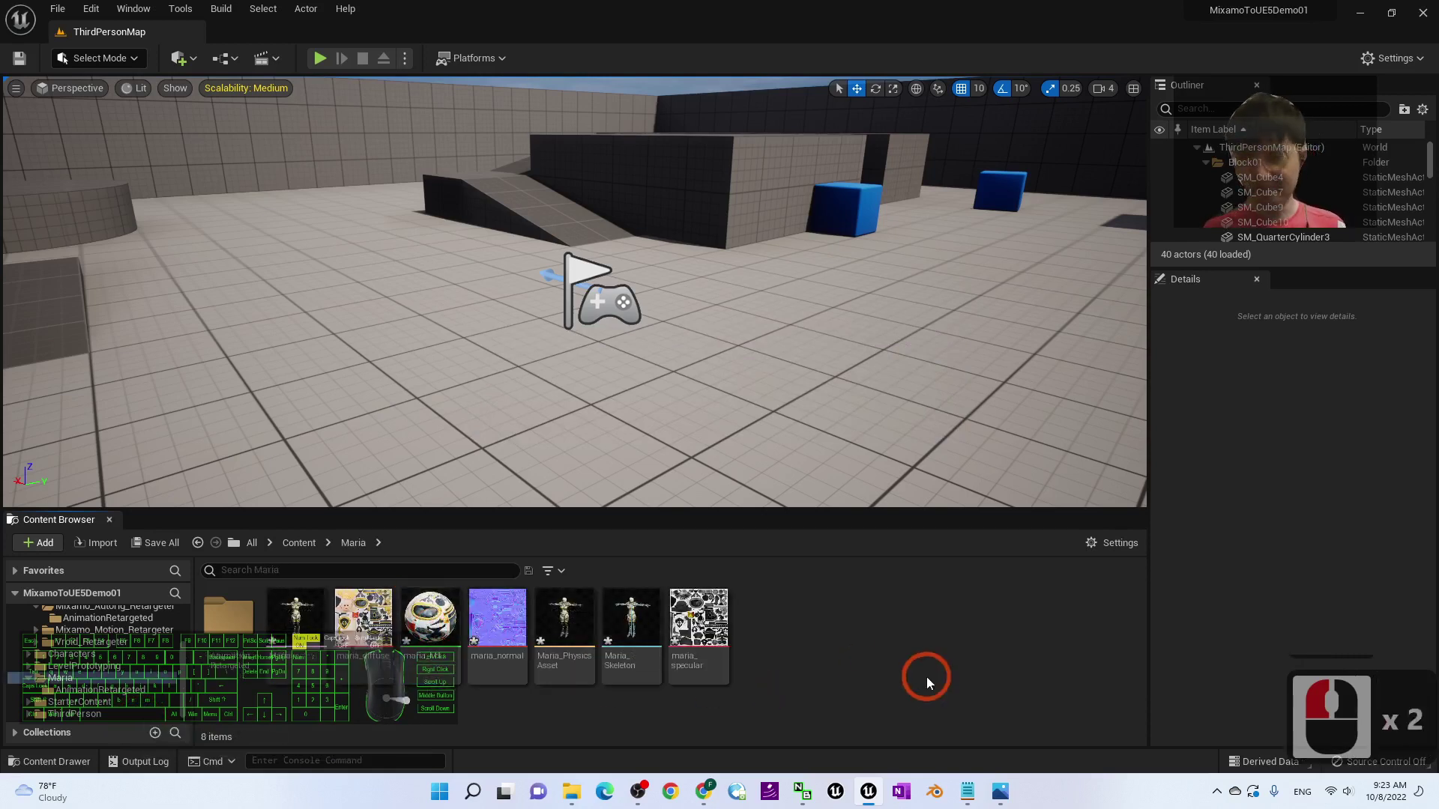
pyautogui.doubleClick(229, 615)
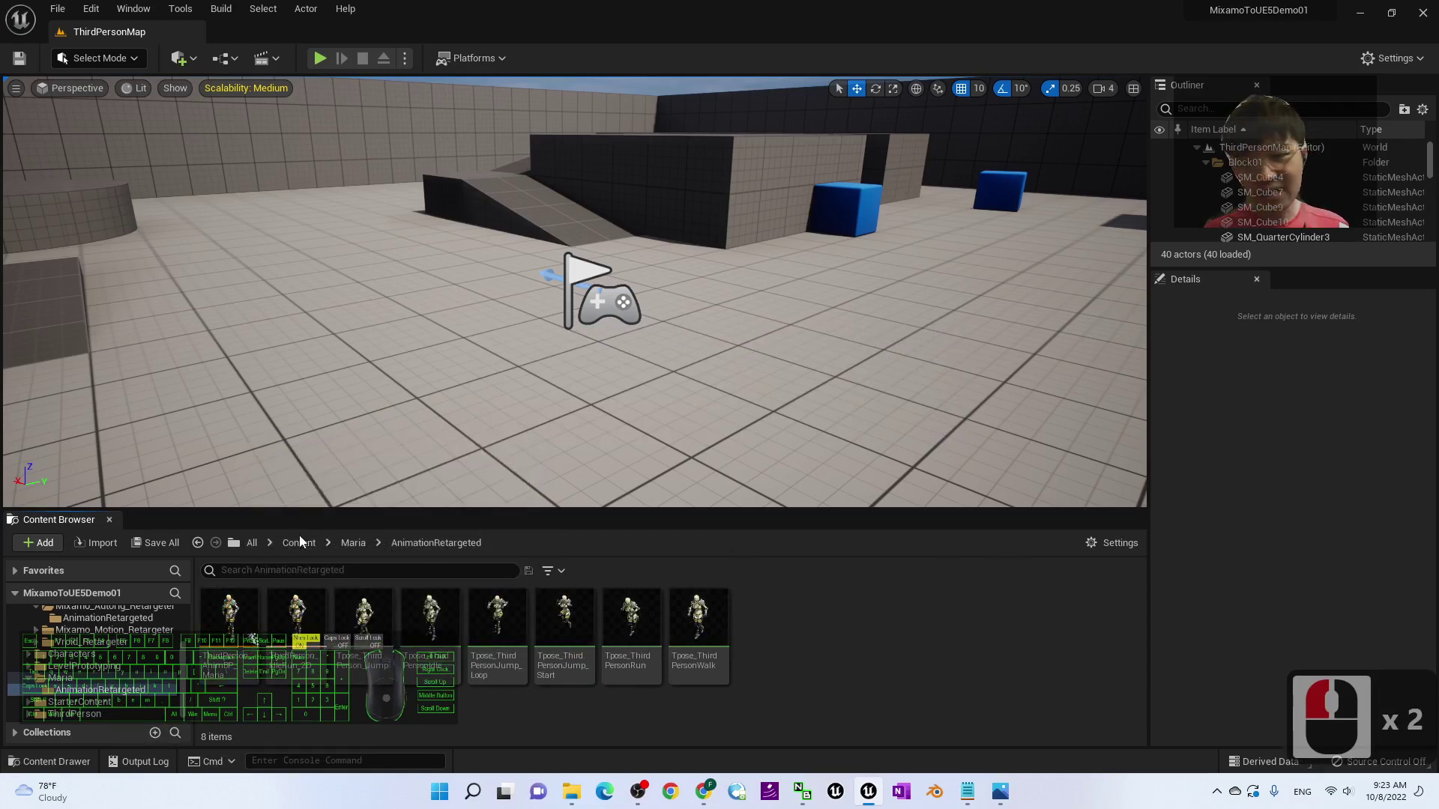
pyautogui.click(299, 542)
# Test-play the level, running the character around with WASD, then stop.
pyautogui.click(319, 58)
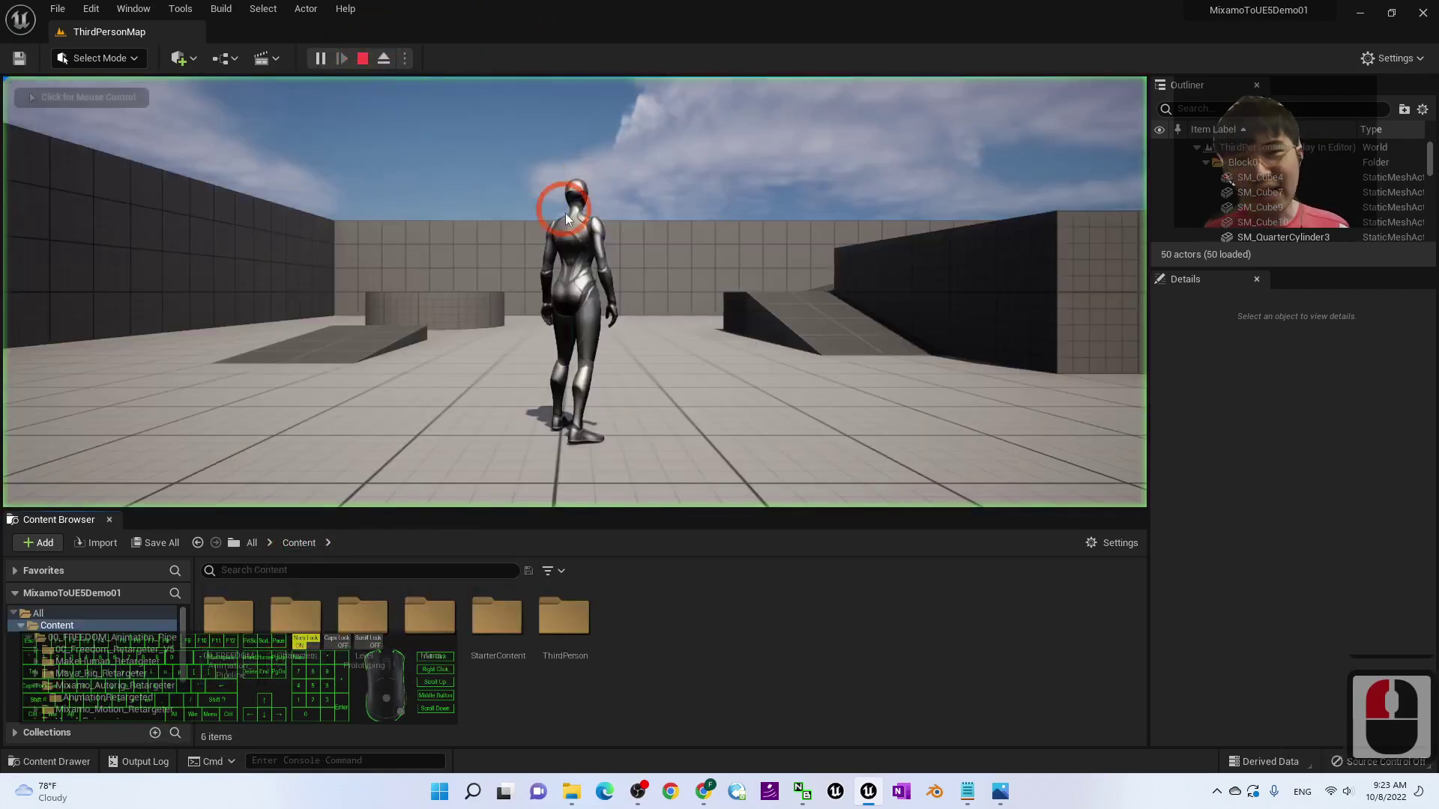
pyautogui.click(857, 353)
pyautogui.press('w')
pyautogui.press('s')
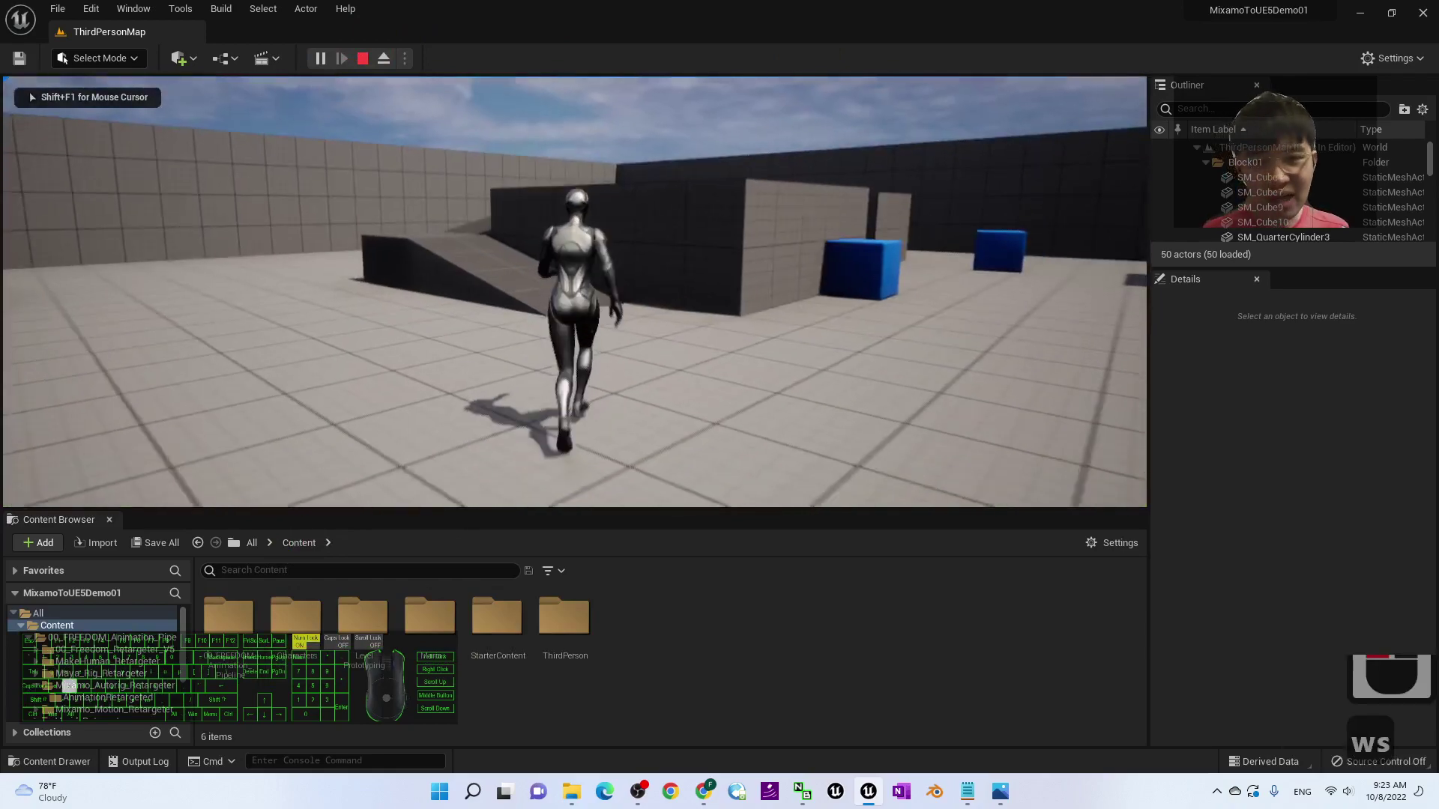
pyautogui.press('a')
pyautogui.press('w')
pyautogui.press('a')
pyautogui.press('s')
pyautogui.press('d')
pyautogui.press('w')
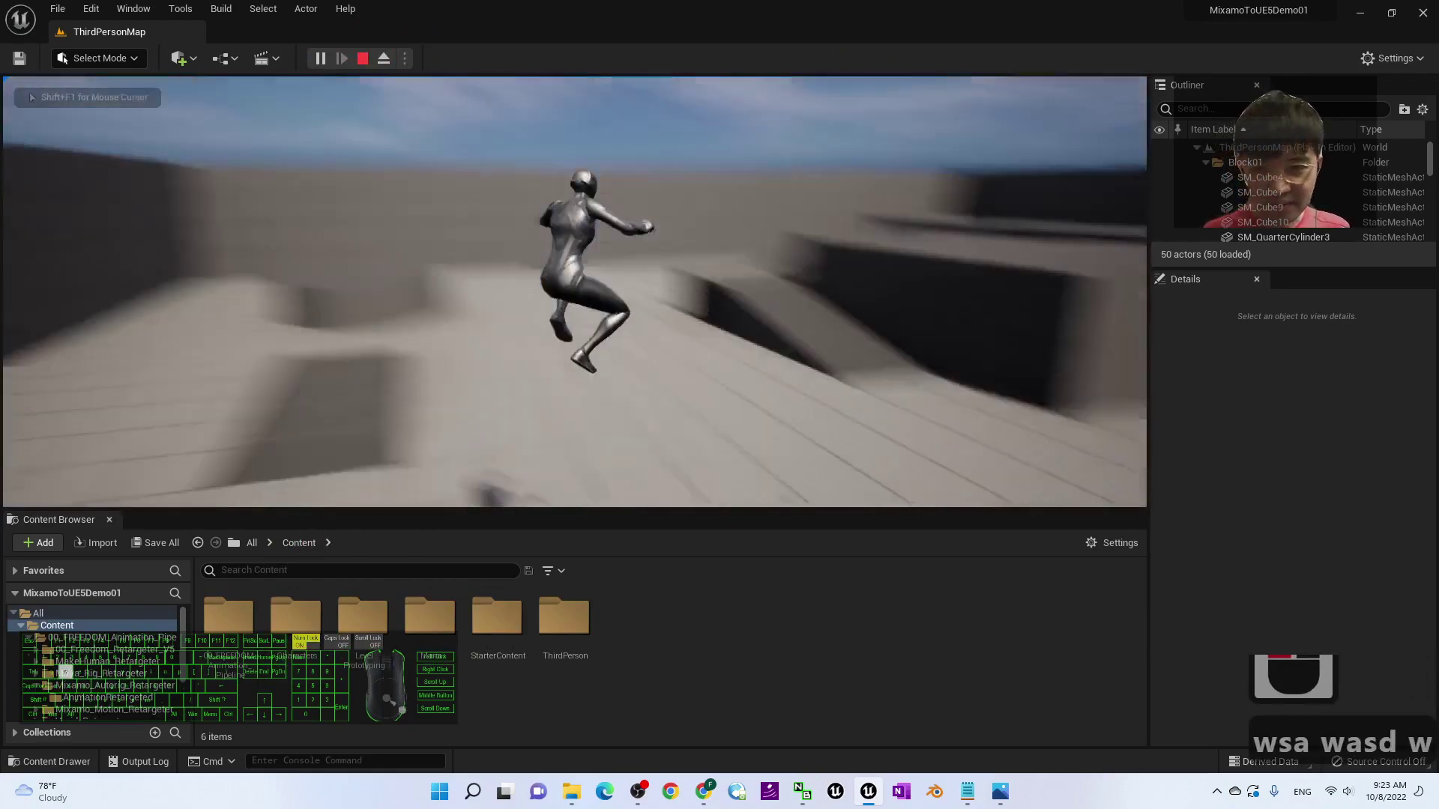
pyautogui.press('a')
pyautogui.press('Escape')
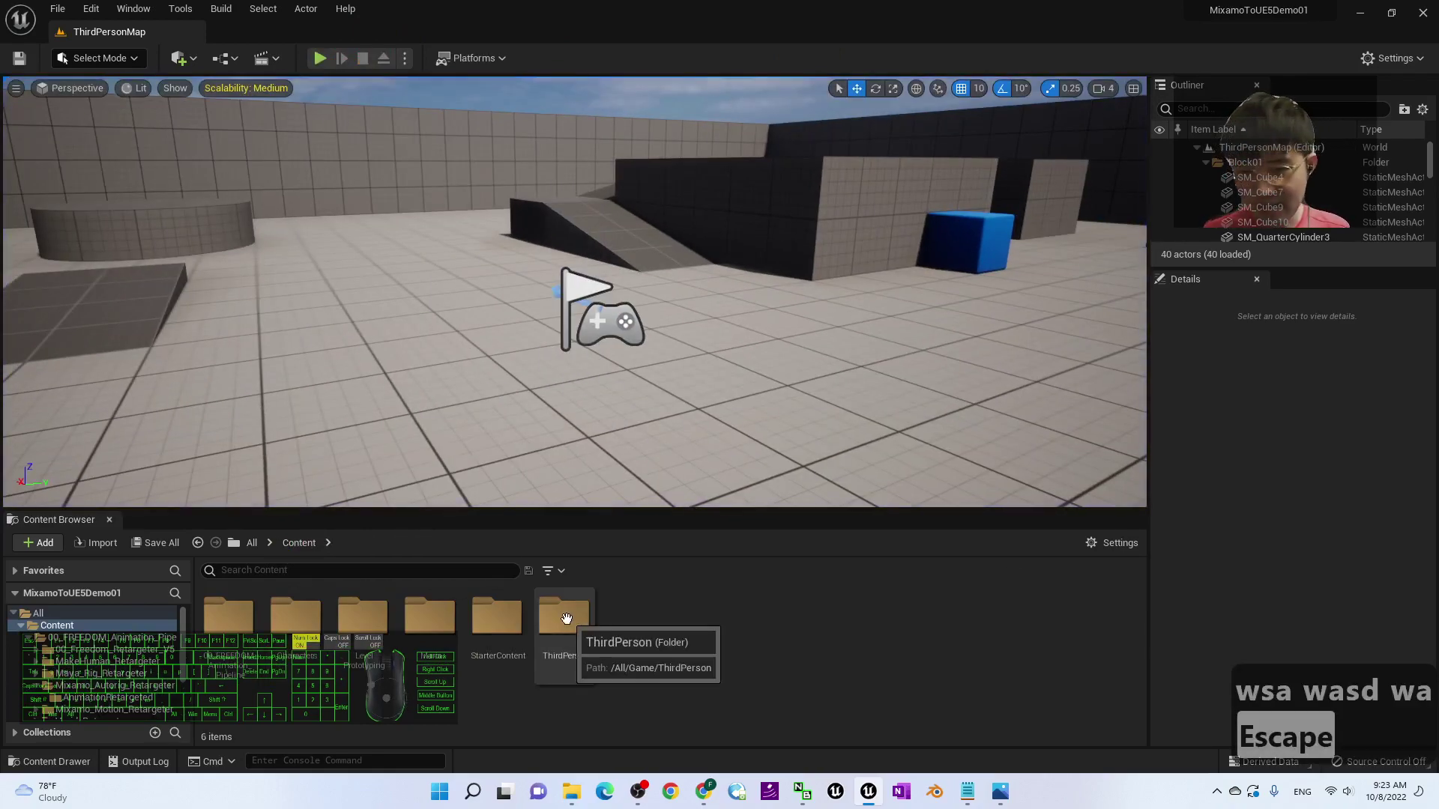
# Browse to the ThirdPerson/Blueprints folder containing BP_ThirdPersonCharacter.
pyautogui.click(296, 546)
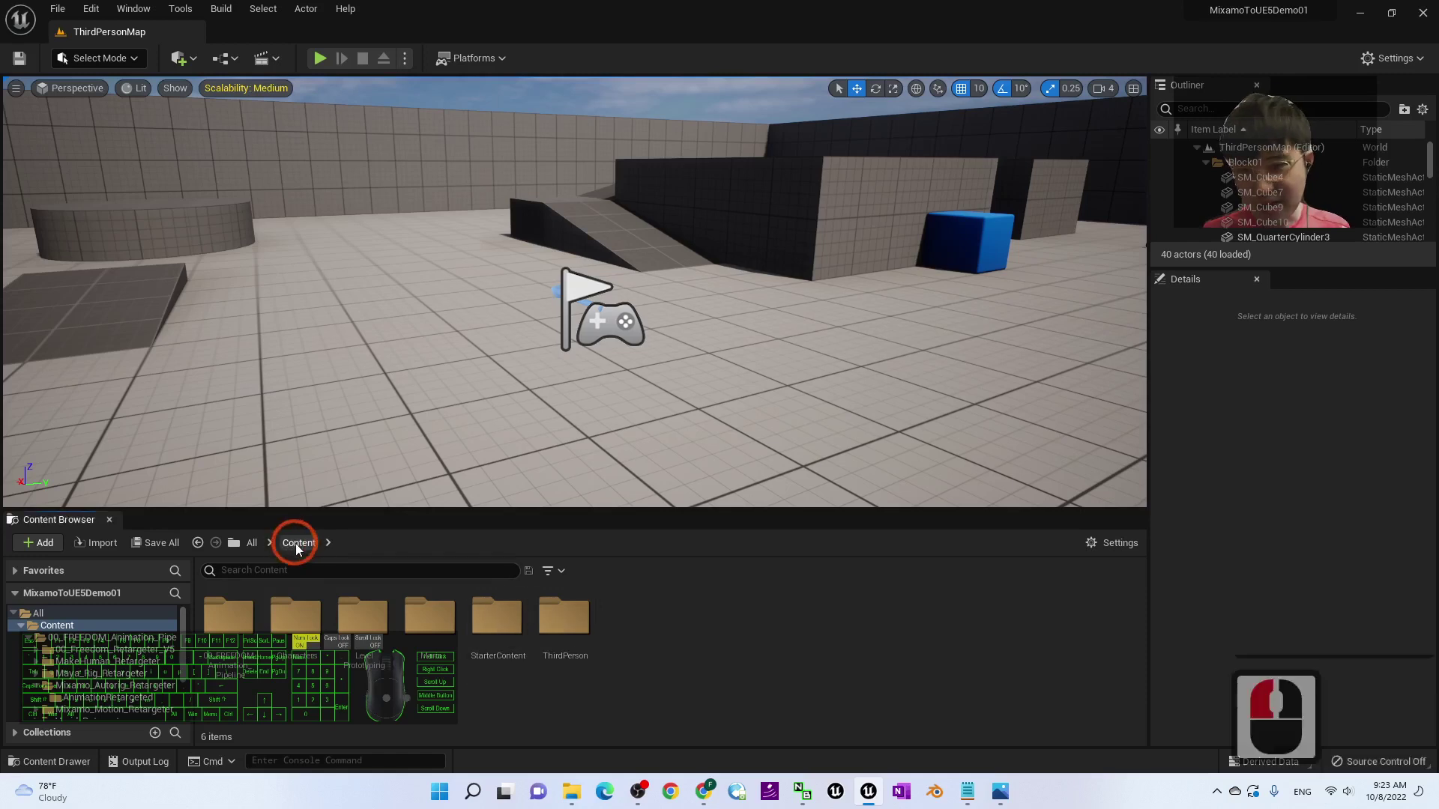
pyautogui.doubleClick(572, 625)
pyautogui.doubleClick(270, 658)
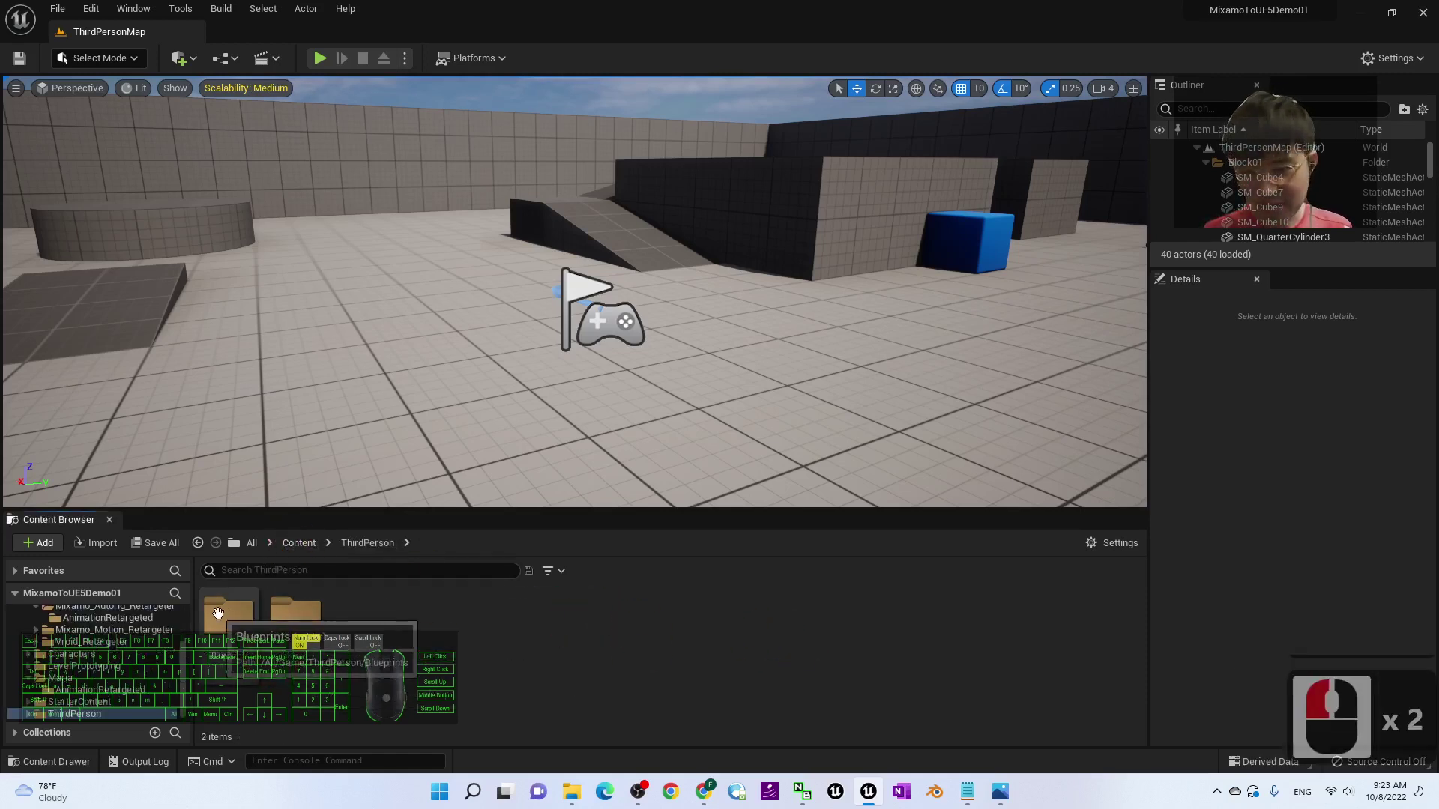
pyautogui.click(222, 629)
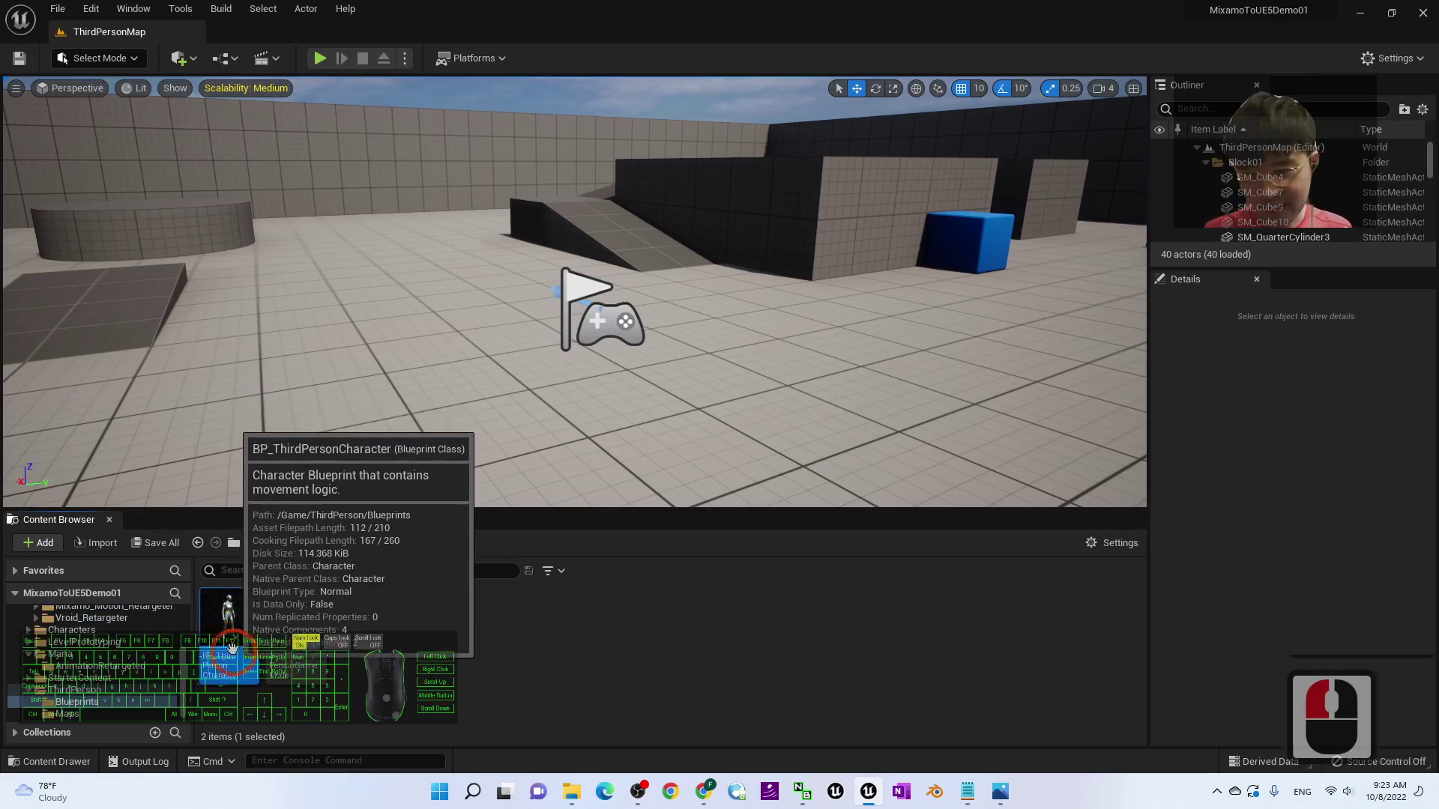
pyautogui.click(451, 667)
# Duplicate BP_ThirdPersonCharacter as BP_ThirdPersonCharacter_Maria and open it.
pyautogui.rightClick(232, 615)
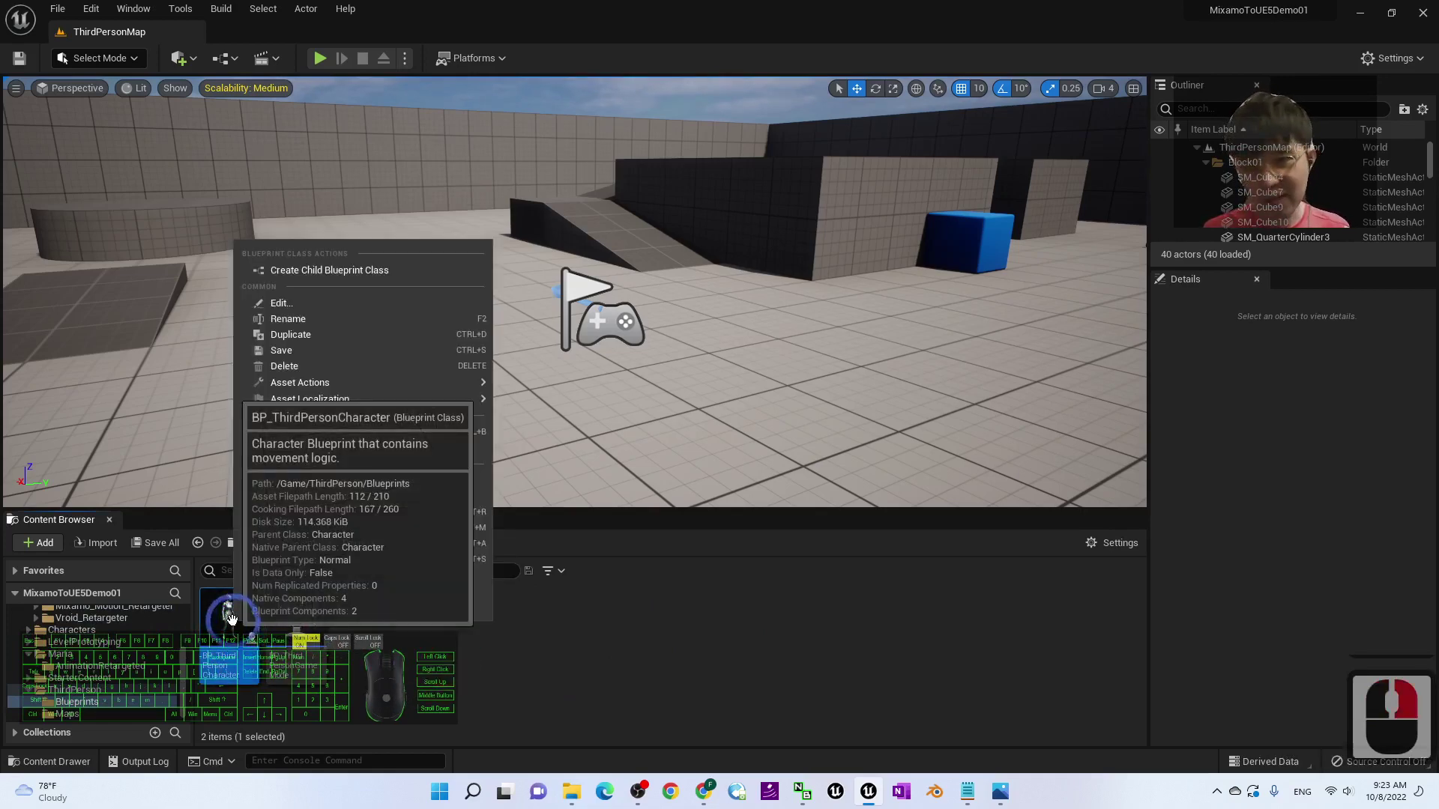
pyautogui.click(233, 618)
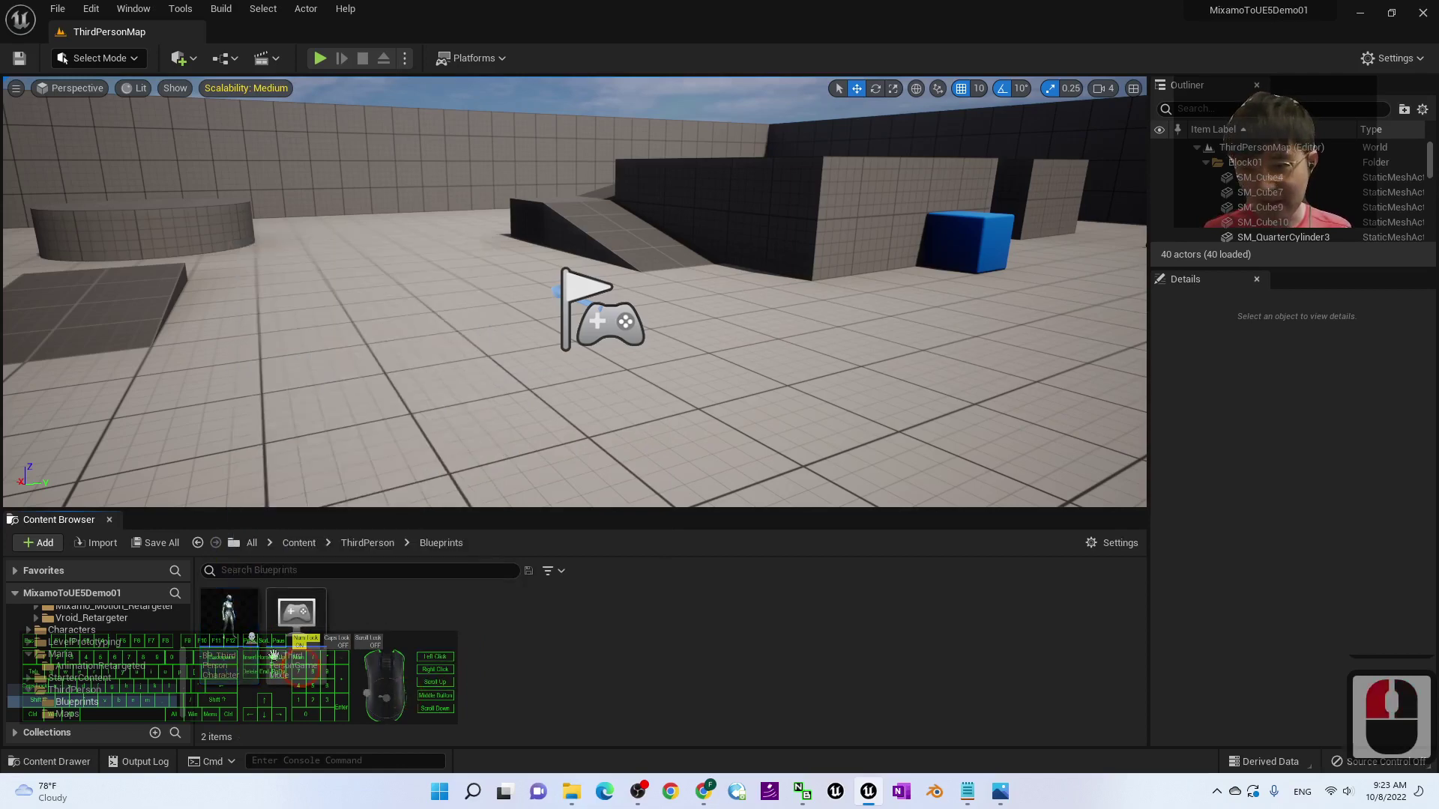
pyautogui.rightClick(250, 615)
pyautogui.click(334, 334)
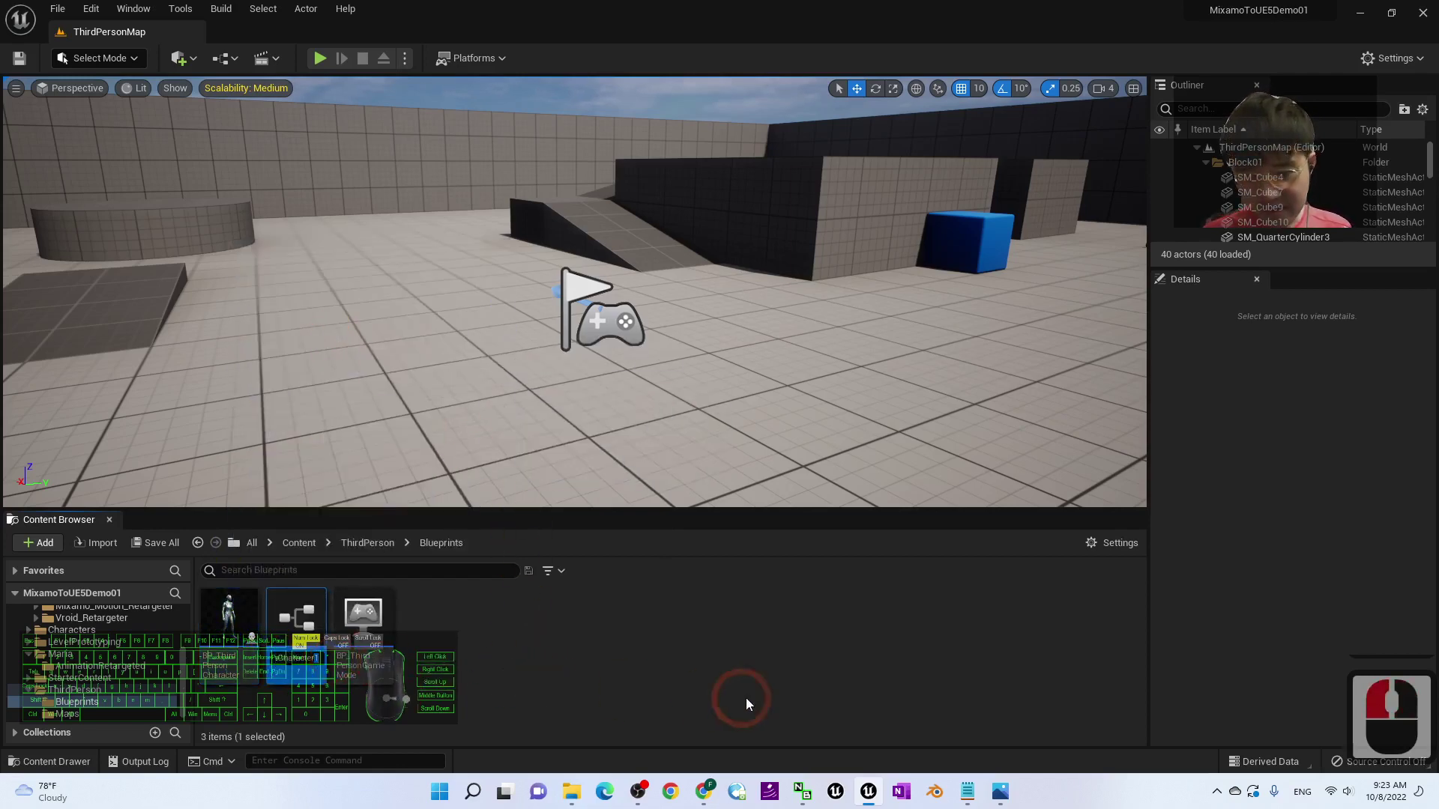
pyautogui.press('BackSpace')
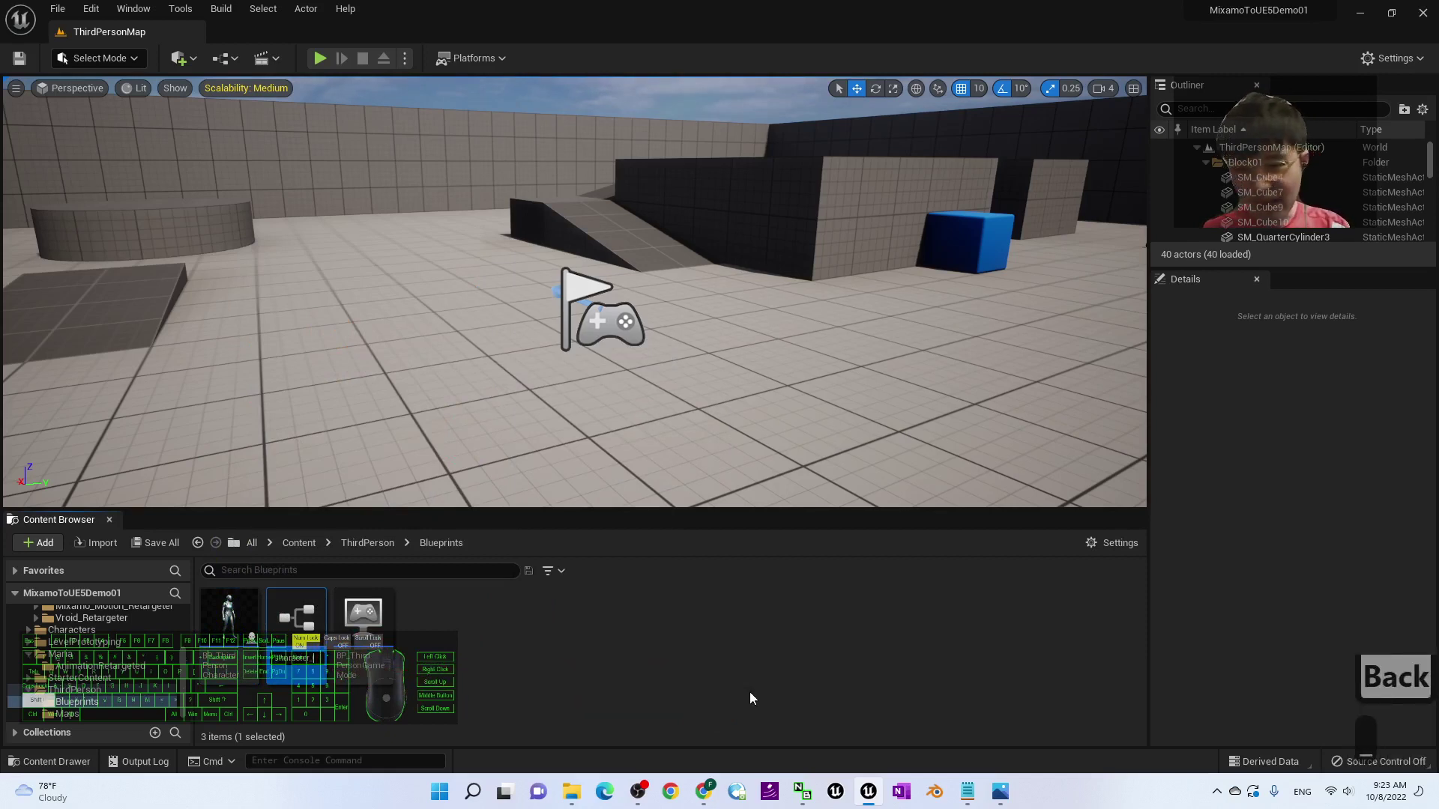
pyautogui.write('Mar')
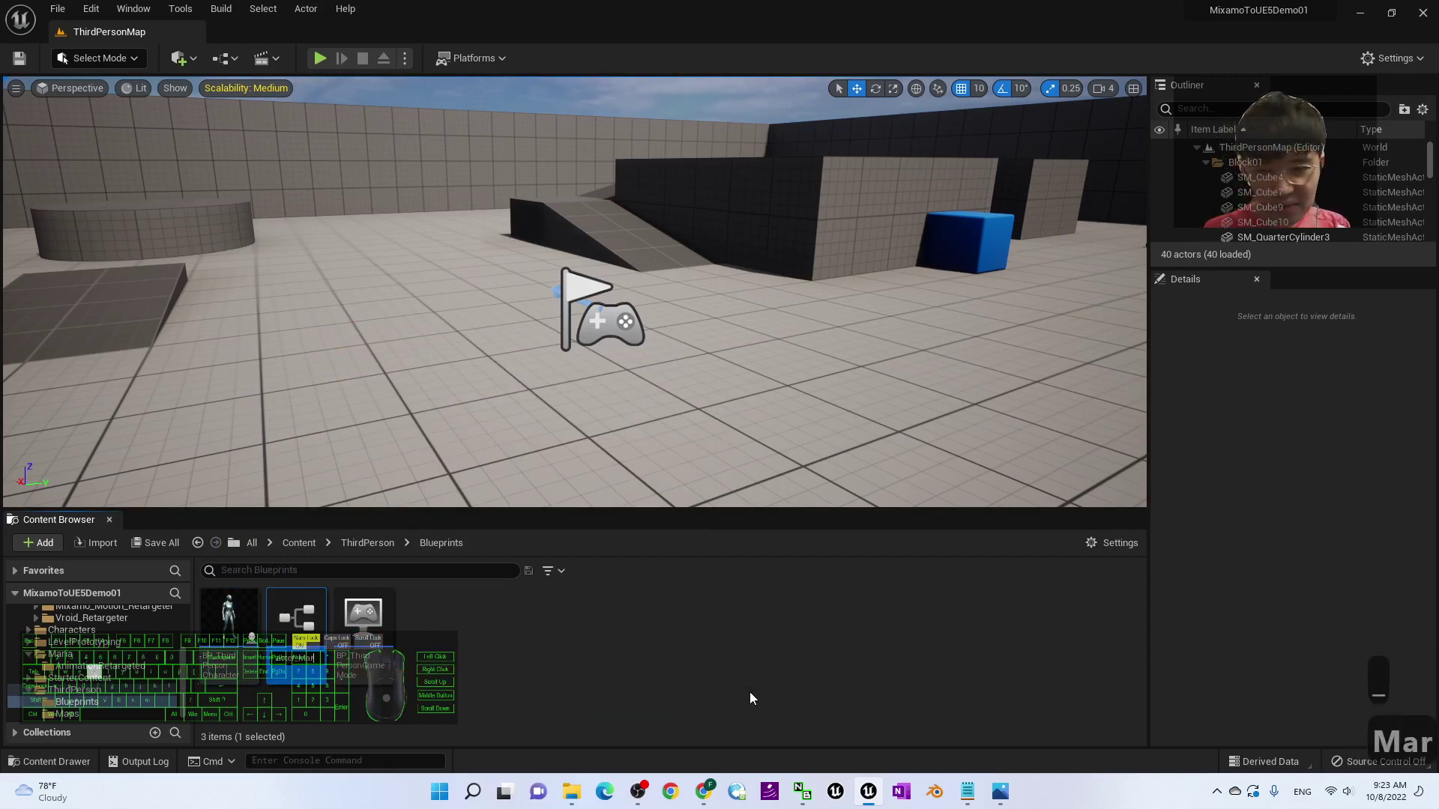
pyautogui.write('ia')
pyautogui.press('Return')
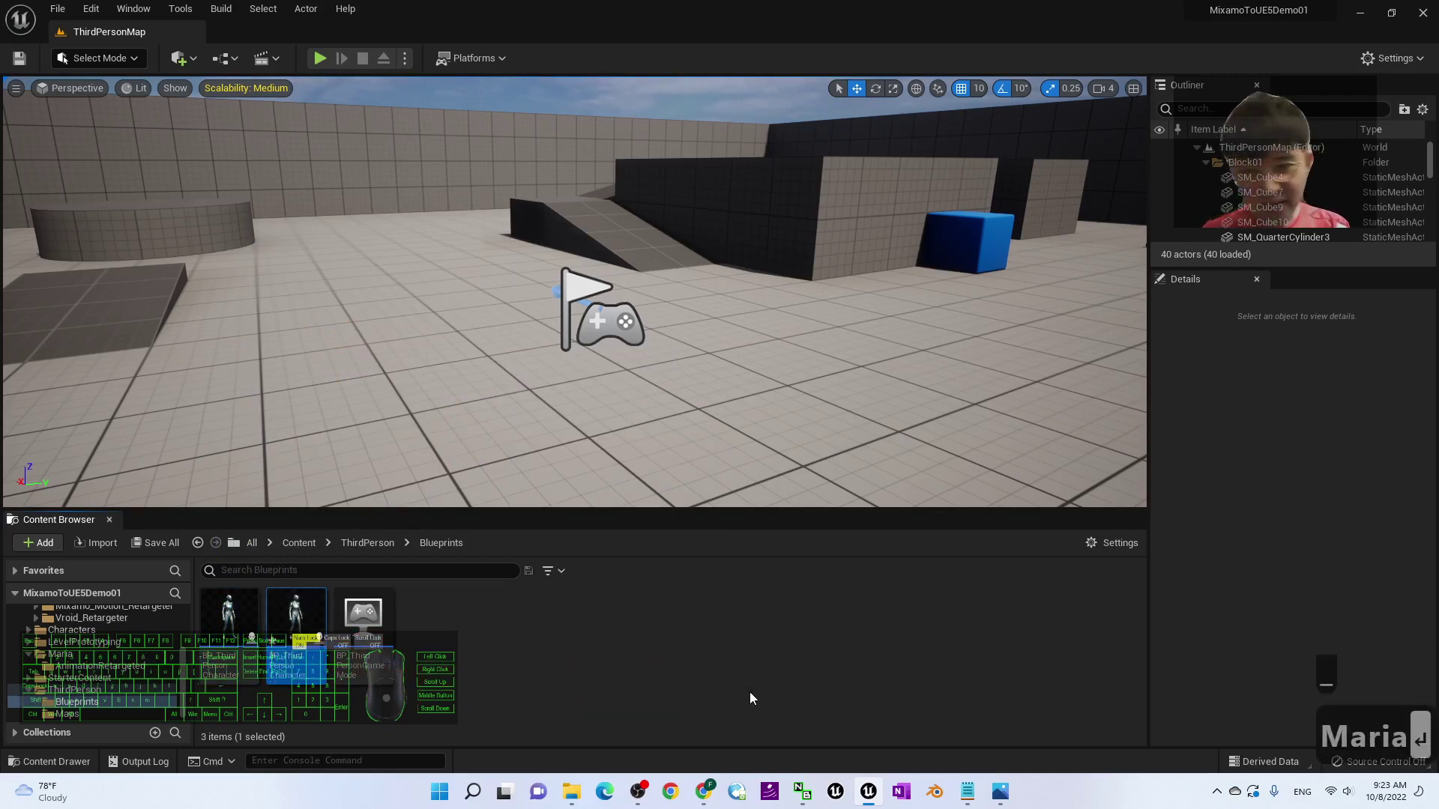
pyautogui.doubleClick(289, 611)
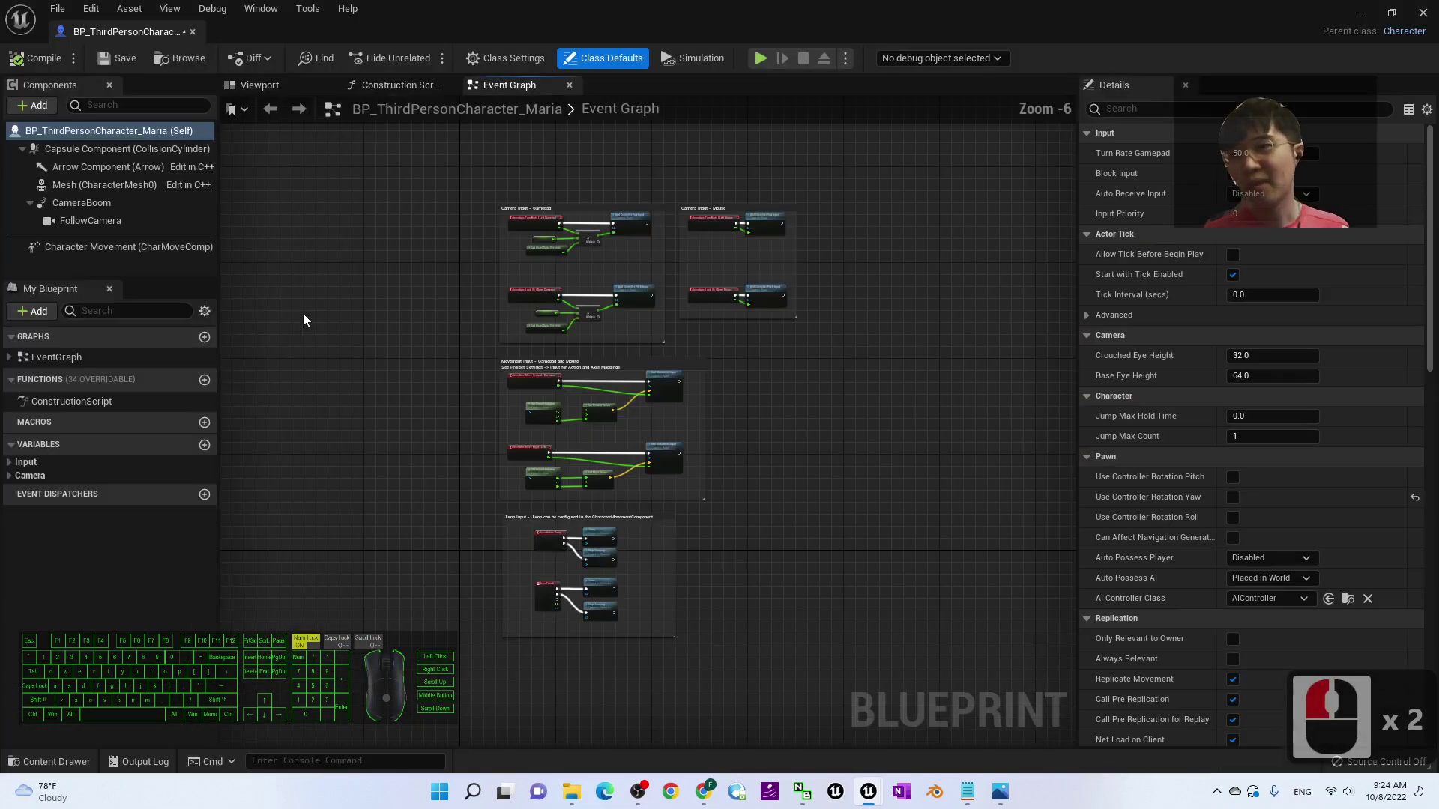
# Set the Mesh component to skeletal mesh Maria with anim class ThirdPerson_AnimBP_Maria.
pyautogui.click(90, 185)
pyautogui.click(273, 87)
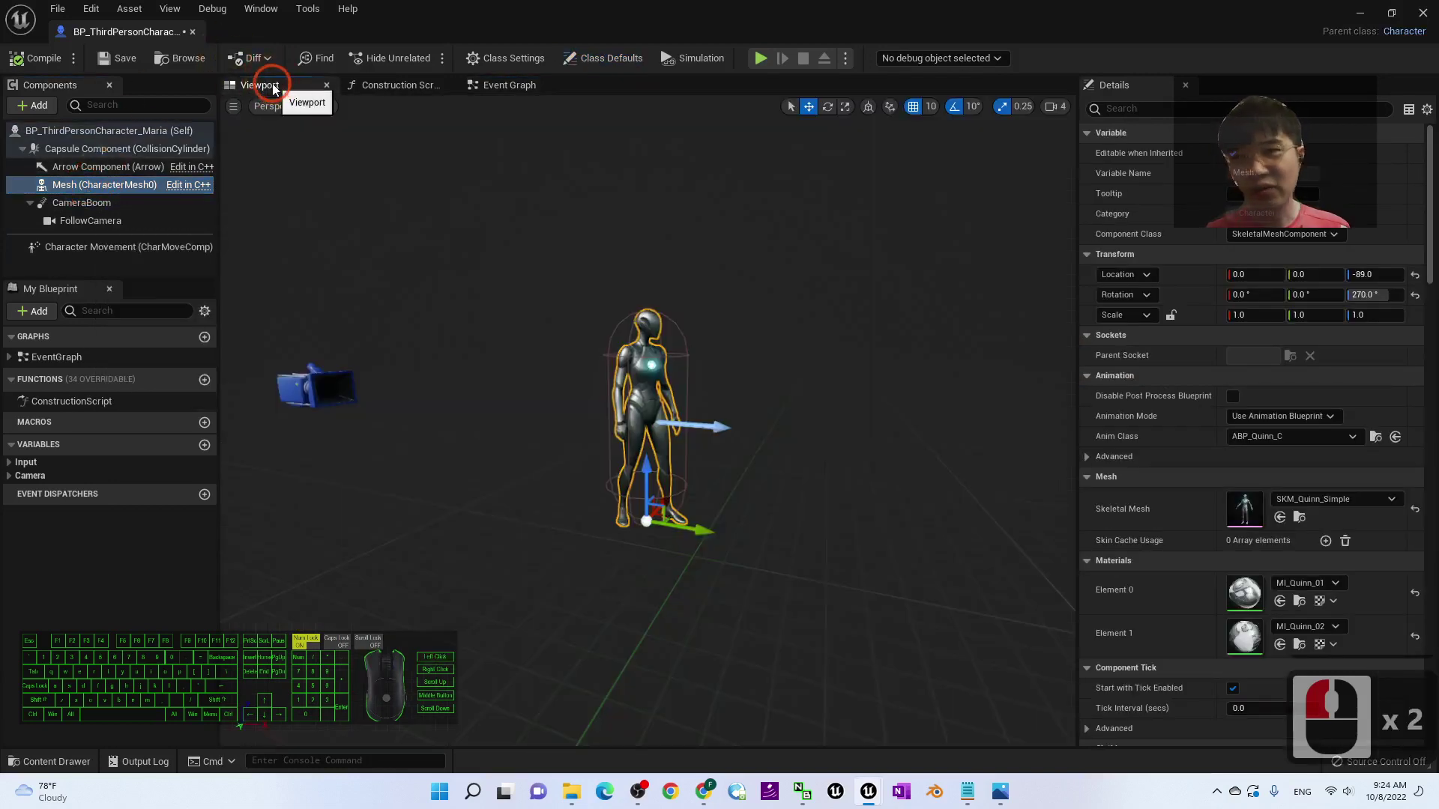
pyautogui.scroll(2, 829, 462)
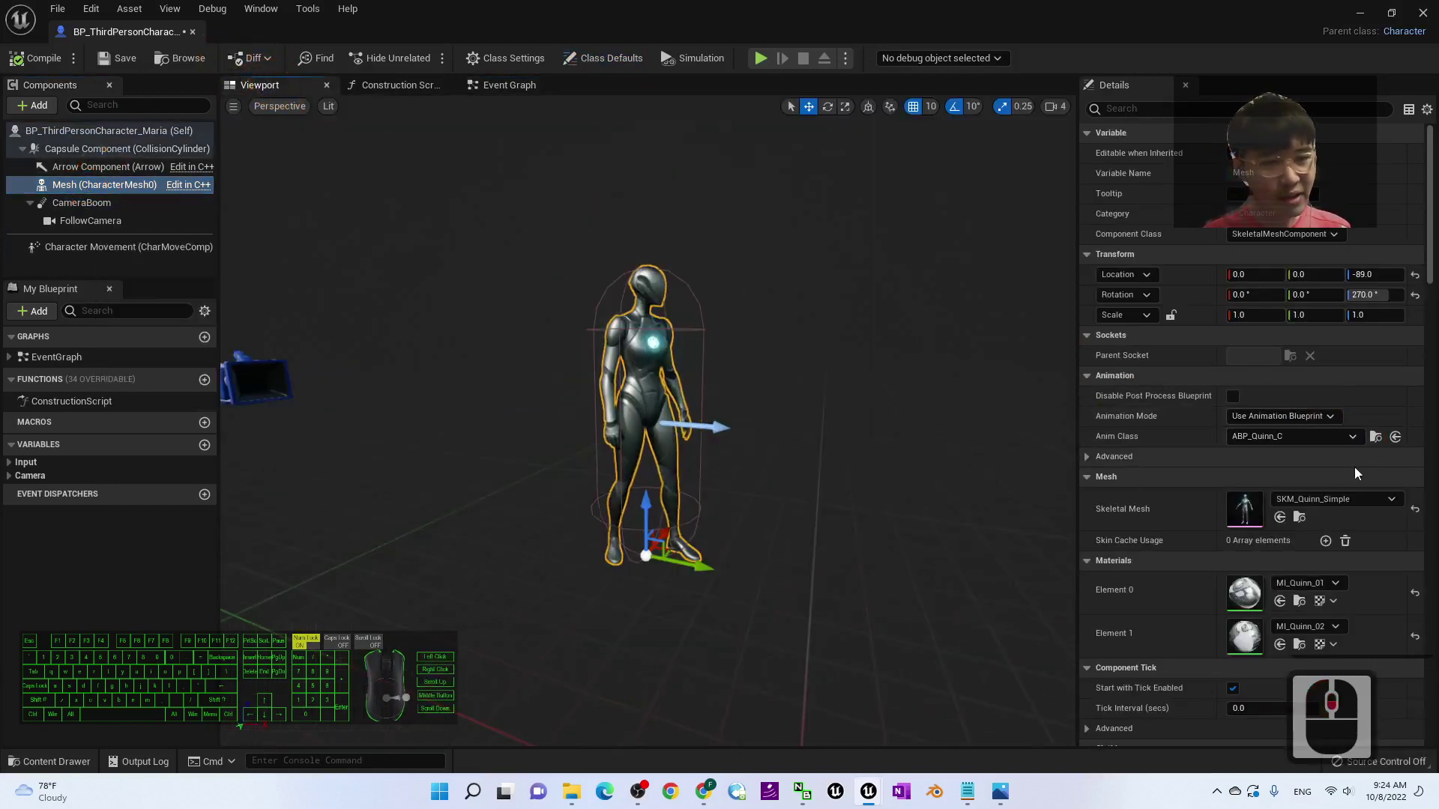
pyautogui.click(1386, 499)
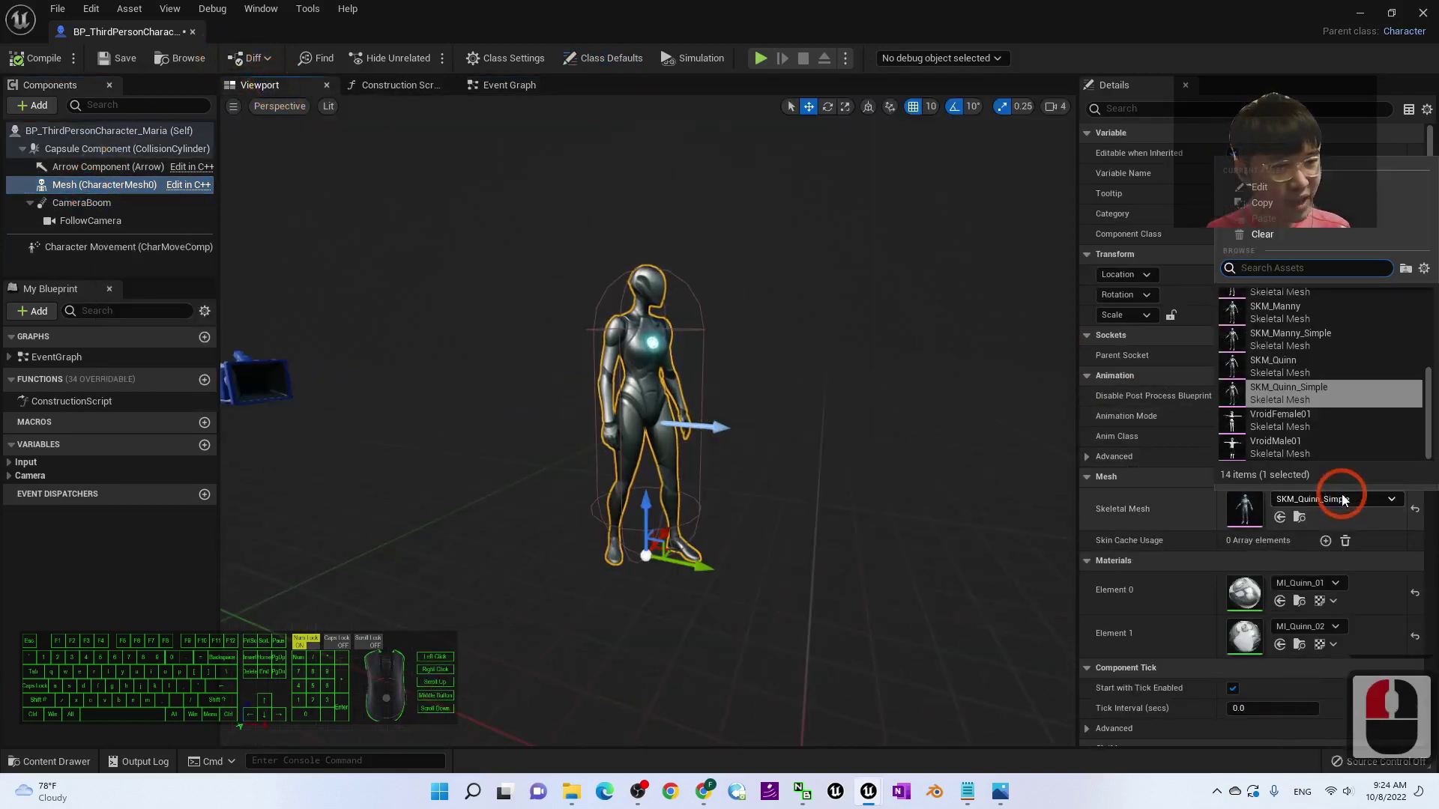
pyautogui.scroll(-3, 1351, 408)
pyautogui.scroll(6, 1350, 405)
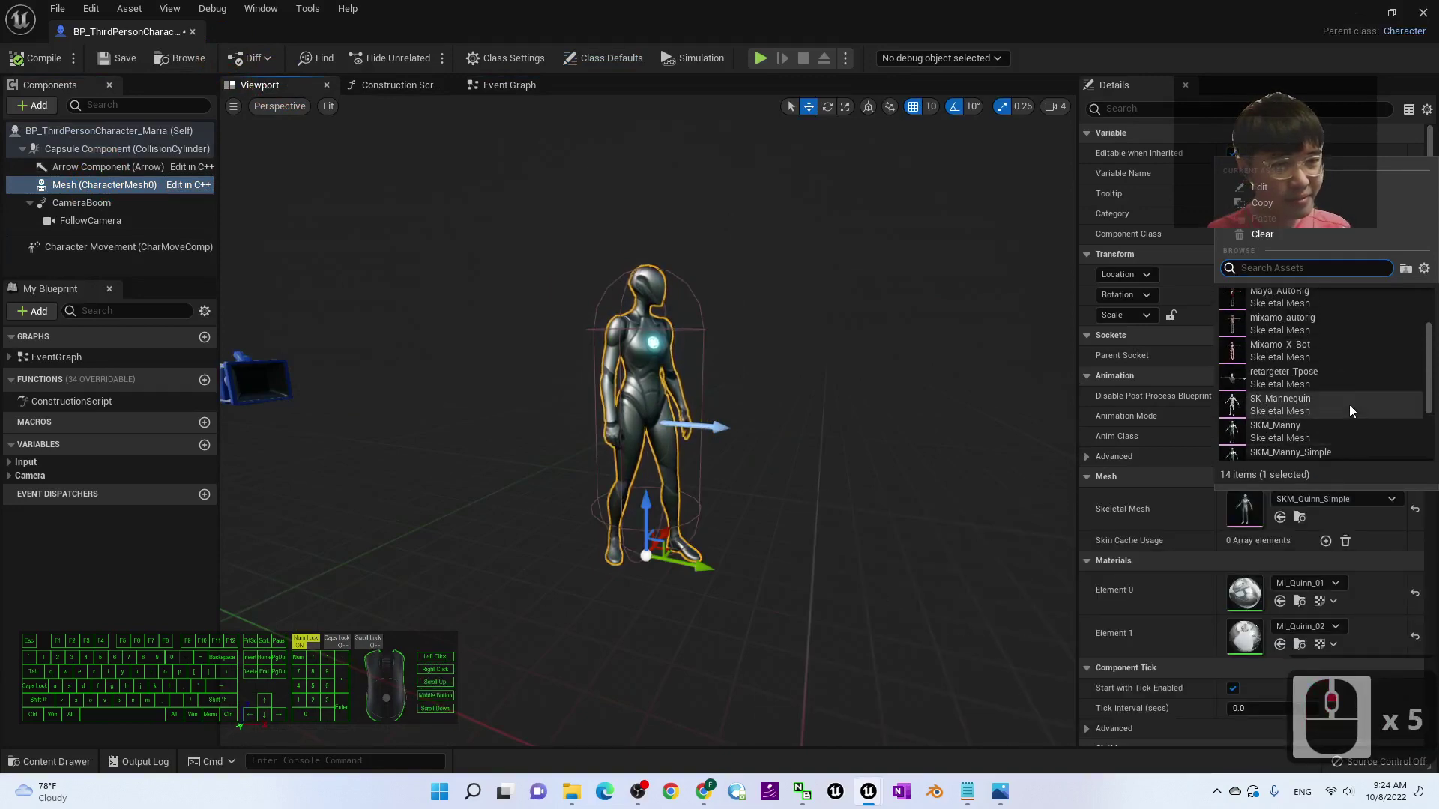
pyautogui.click(1307, 358)
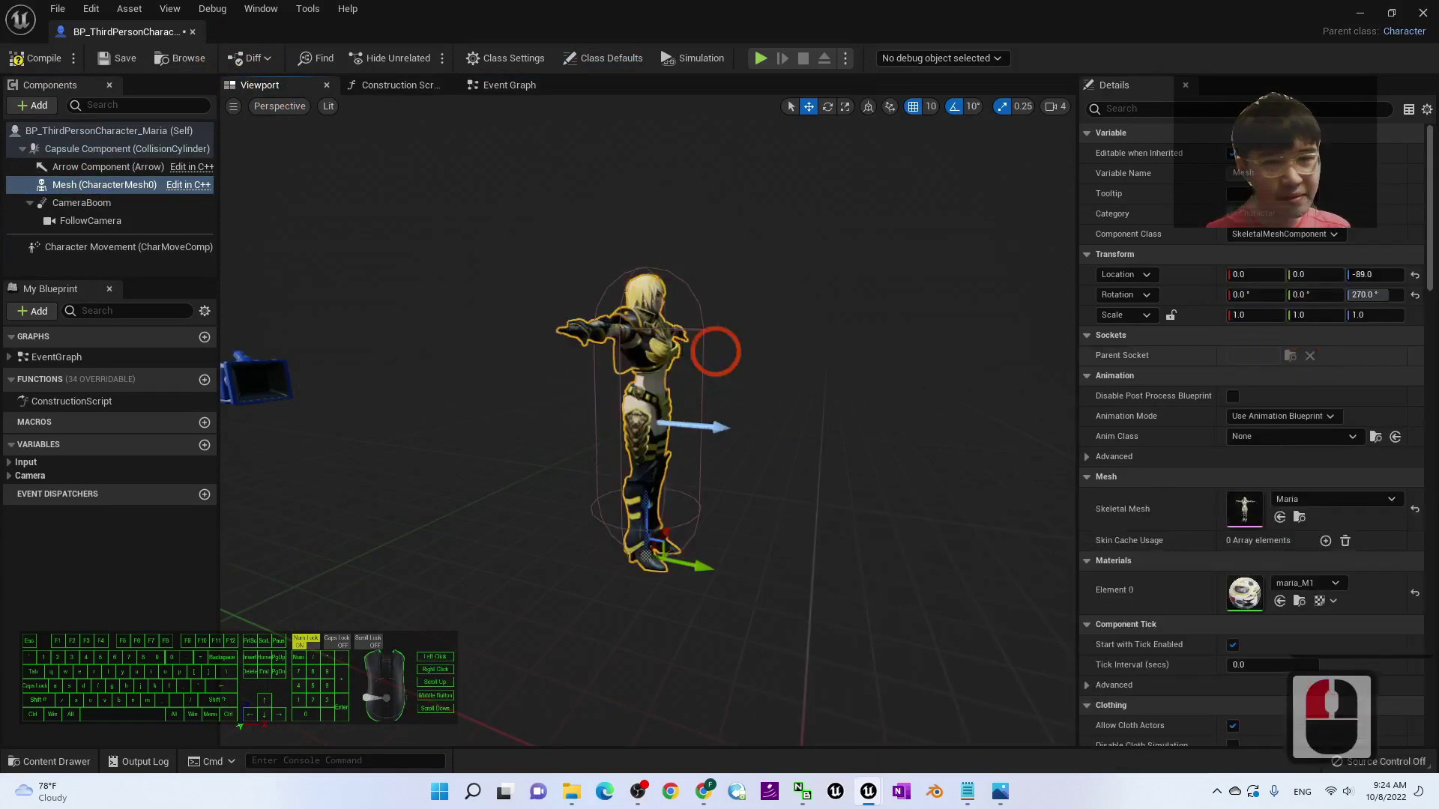
pyautogui.click(1341, 439)
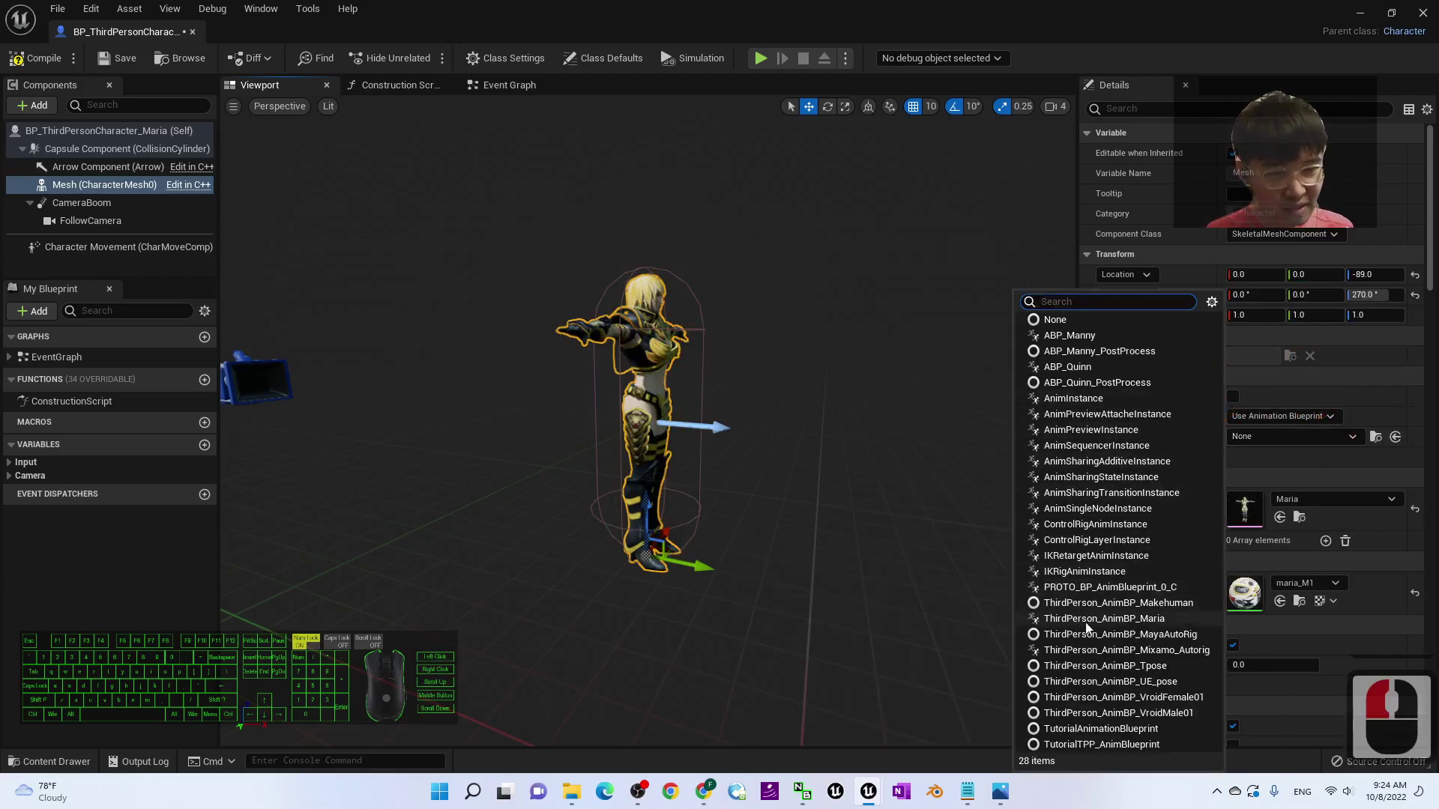
pyautogui.click(1163, 619)
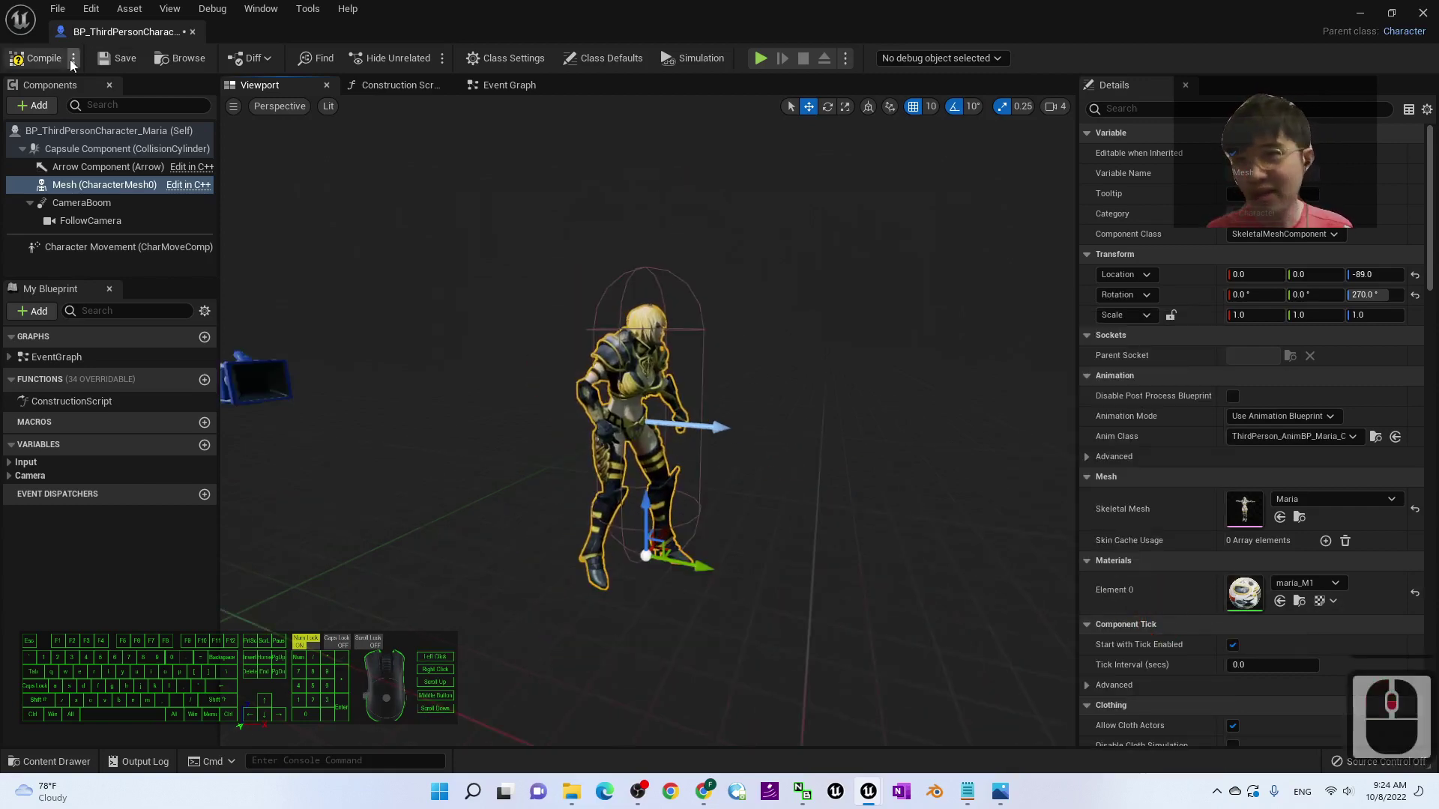
# Compile and save the blueprint, then close its editor.
pyautogui.click(37, 57)
pyautogui.click(116, 57)
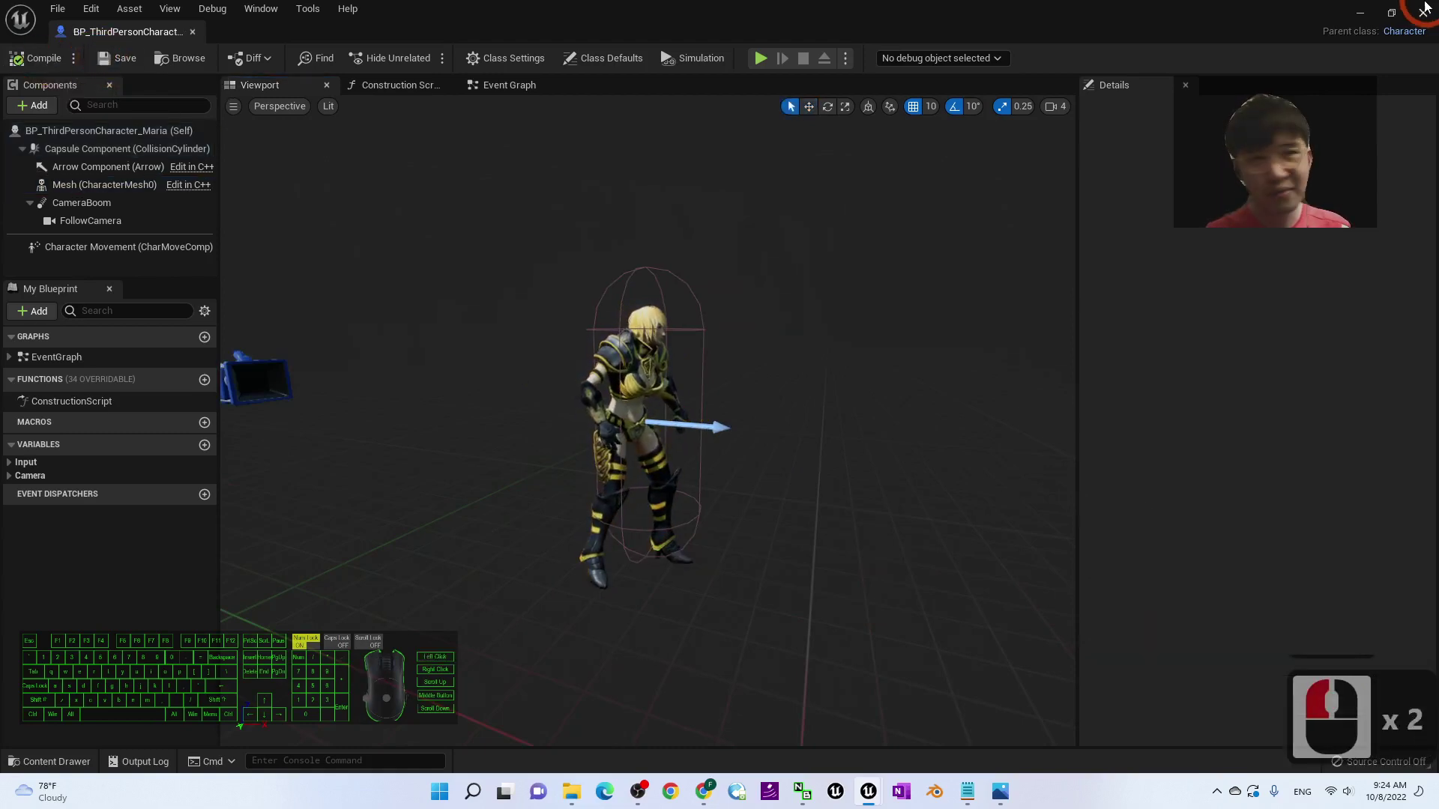
pyautogui.click(1423, 11)
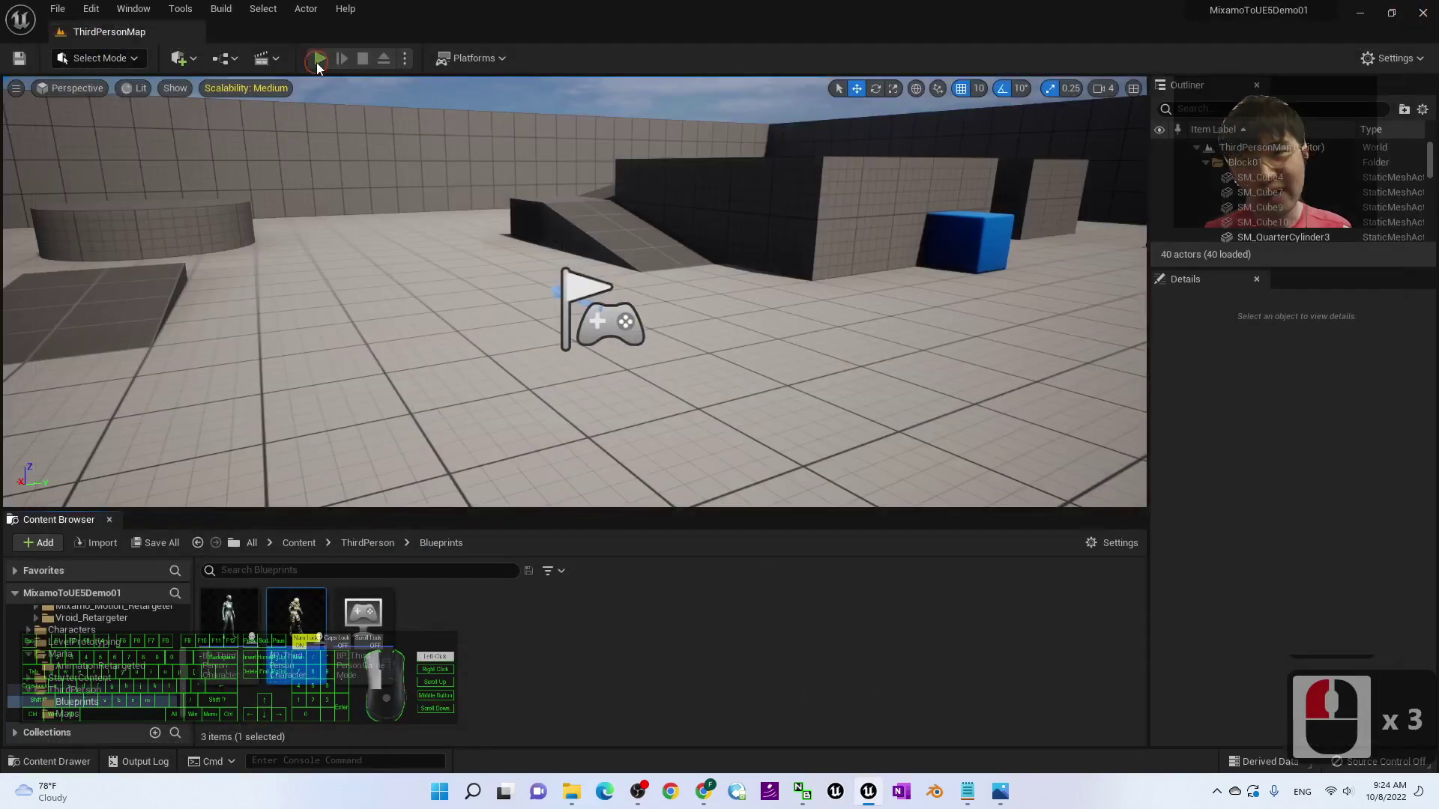
# Playtest the level with the default grey mannequin, running it around with WASD, then stop.
pyautogui.click(319, 59)
pyautogui.press('w')
pyautogui.press('s')
pyautogui.press('a')
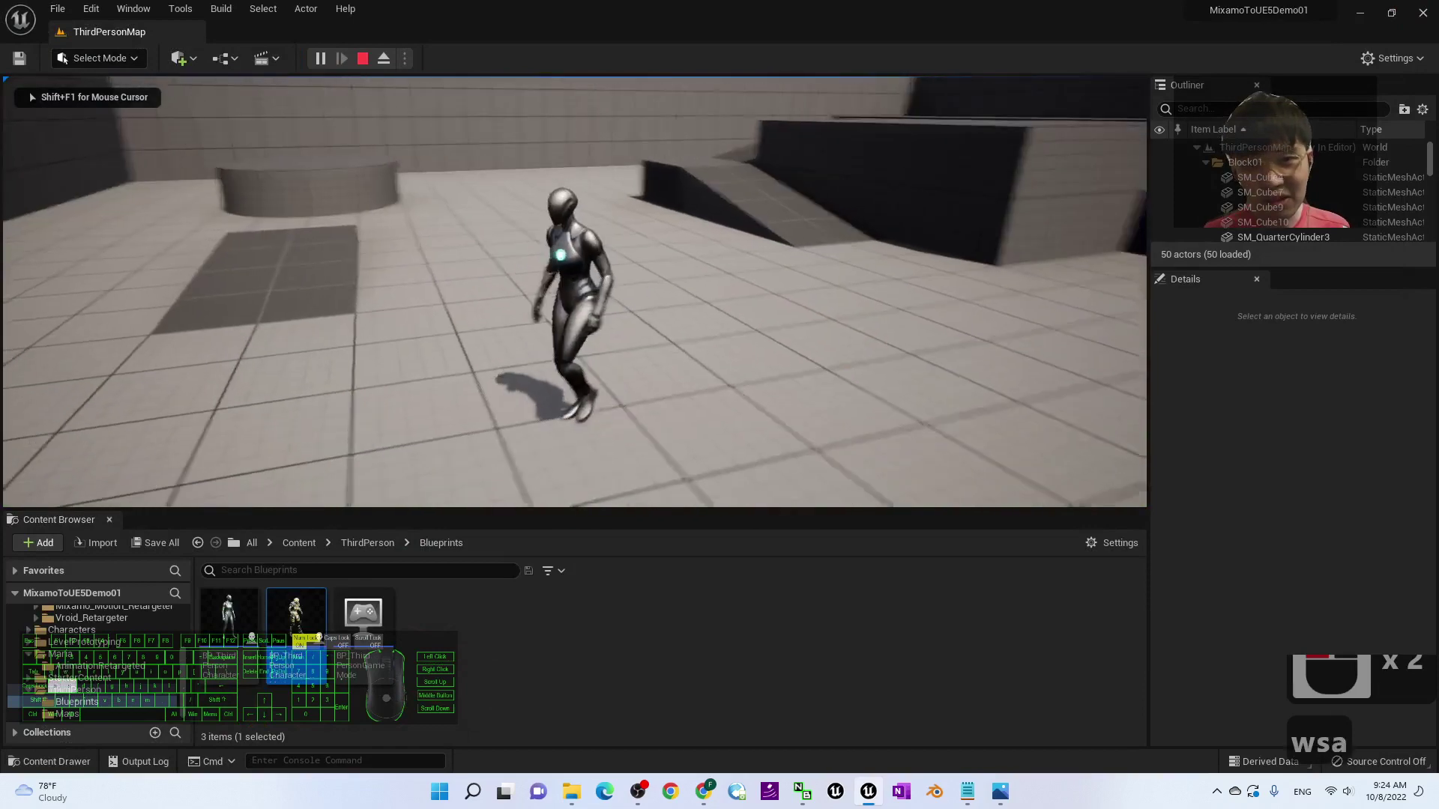
pyautogui.press('s')
pyautogui.press('d')
pyautogui.press('w')
pyautogui.press('a')
pyautogui.press('s')
pyautogui.press('d')
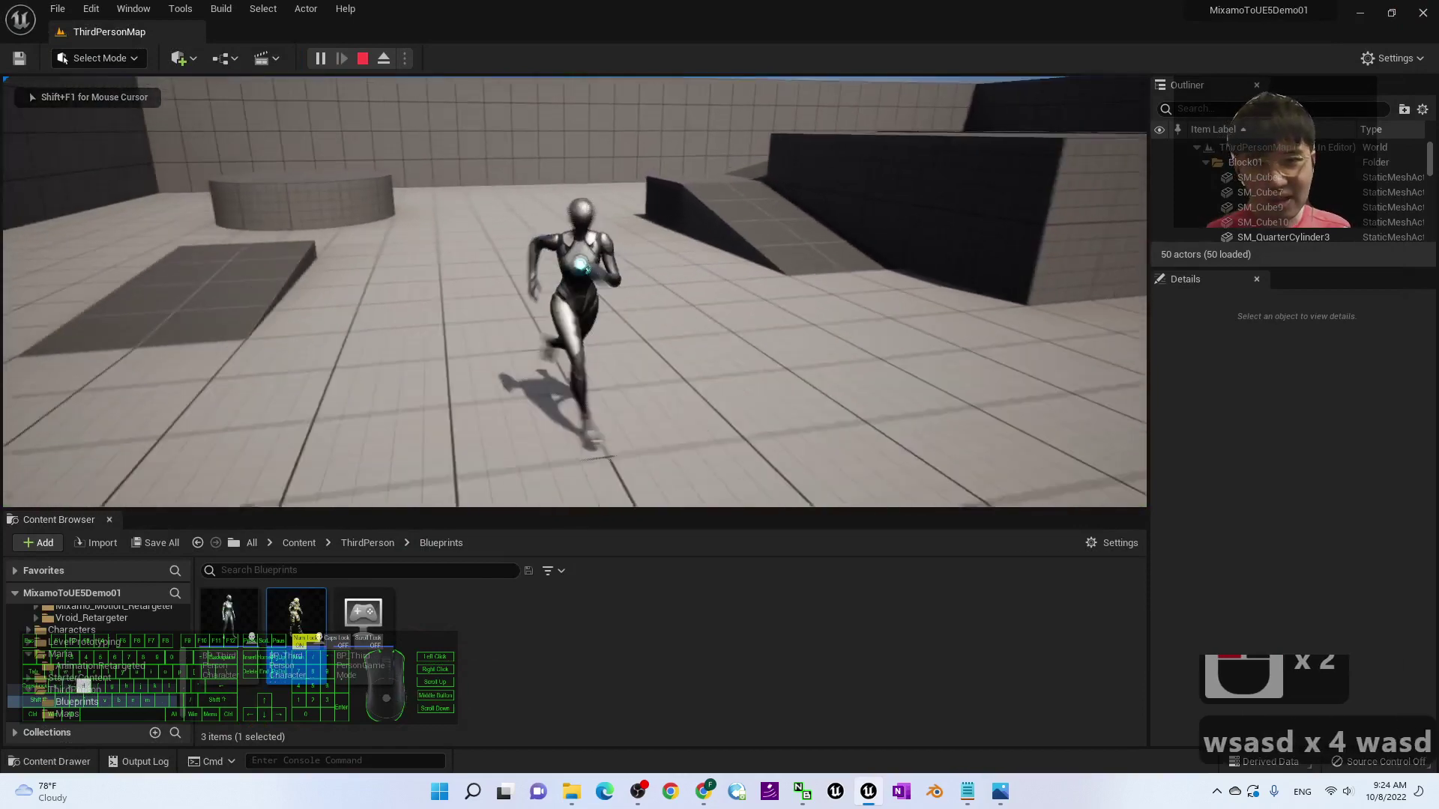
pyautogui.press('s')
pyautogui.press('Escape')
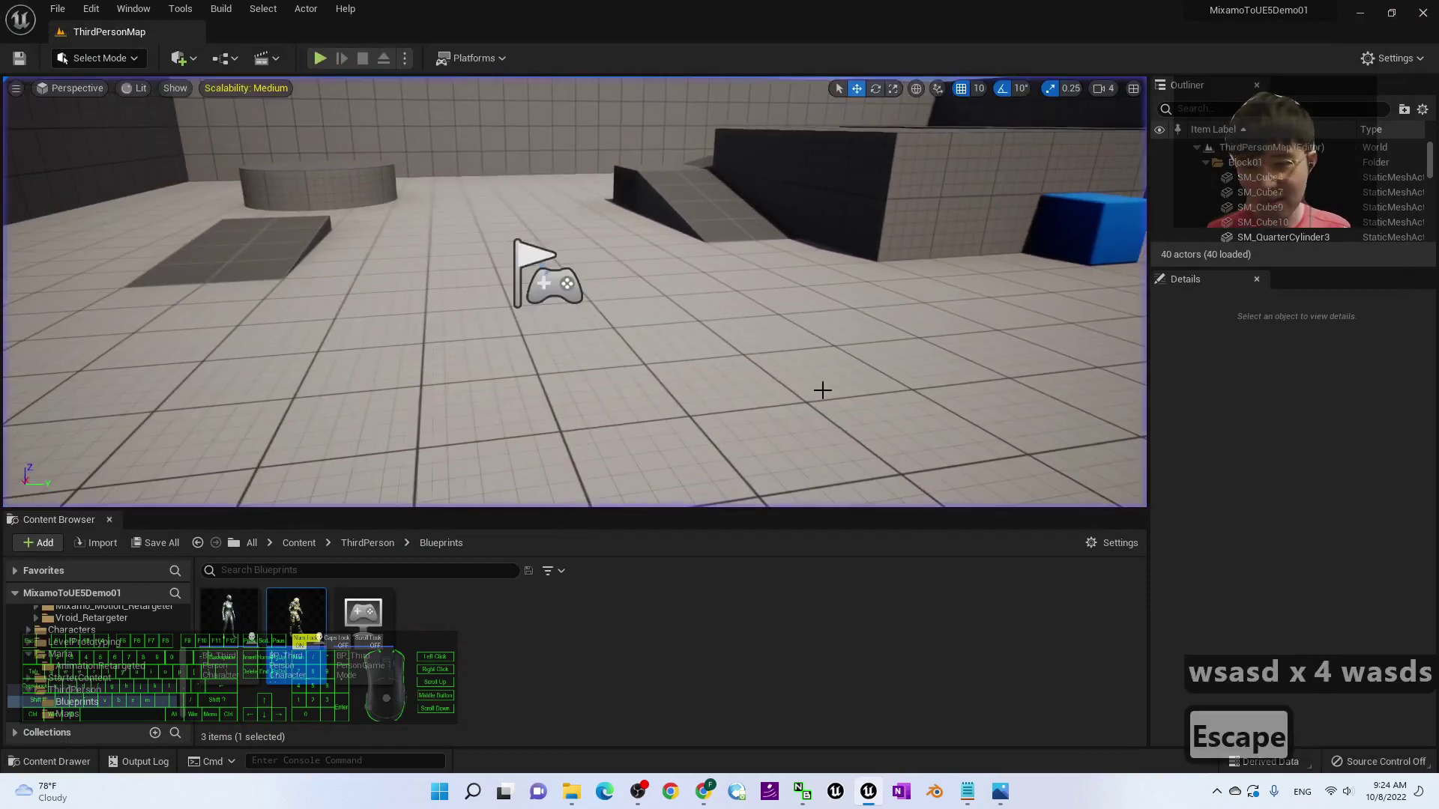
# Clear the Content Browser selection and select BP_ThirdPersonGameMode.
pyautogui.moveTo(303, 615)
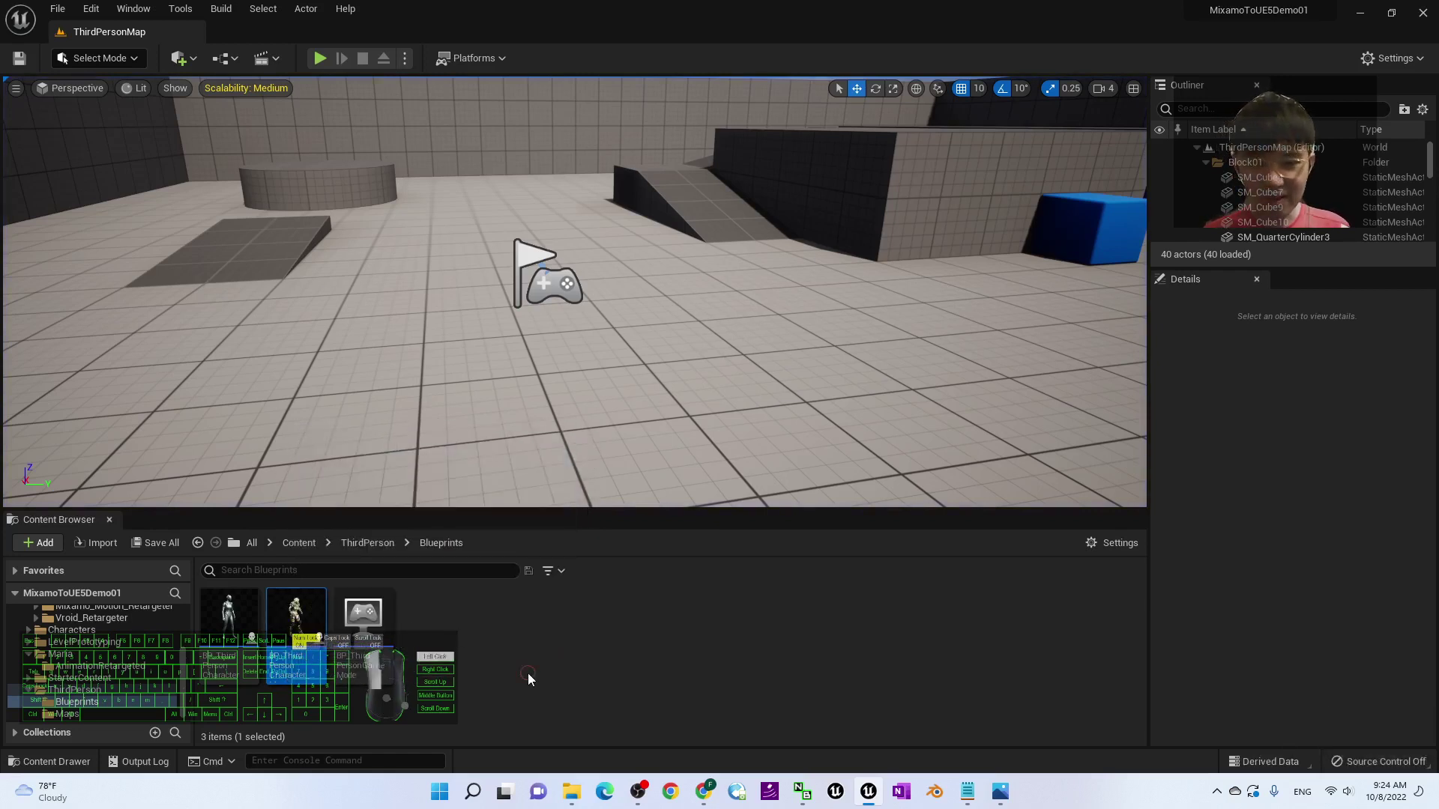
pyautogui.click(644, 681)
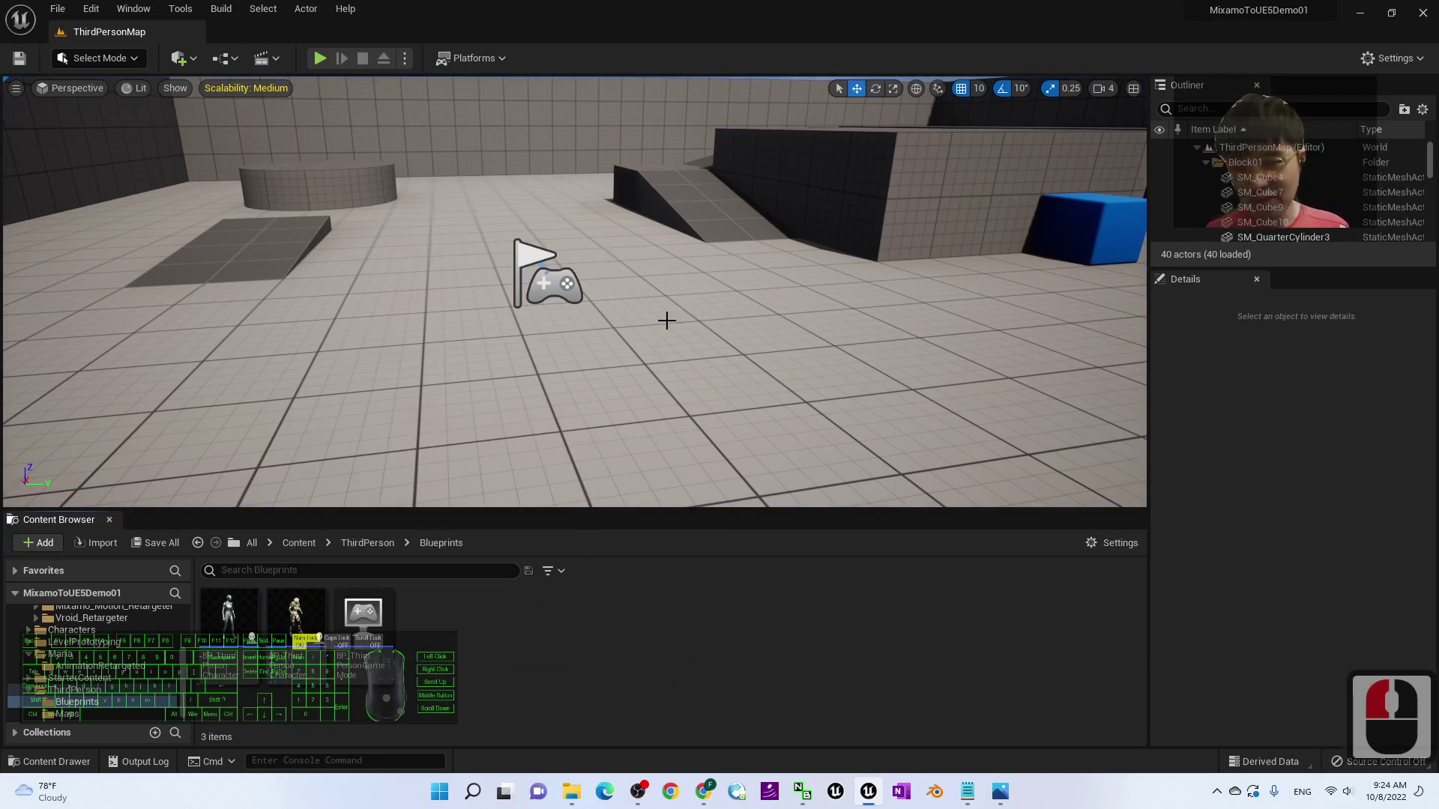
pyautogui.click(358, 616)
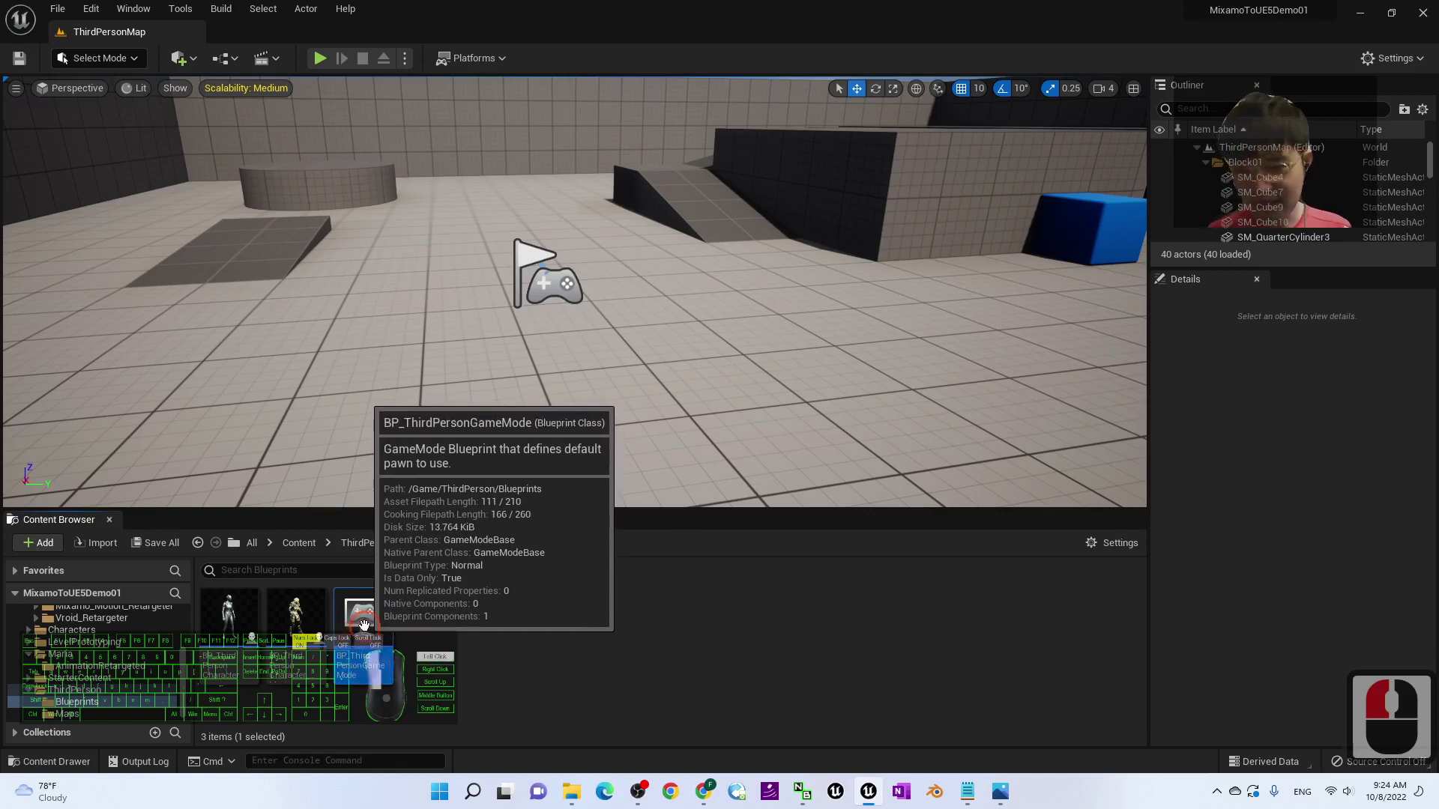
# Set BP_ThirdPersonGameMode's Default Pawn Class to BP_ThirdPersonCharacter_Maria, save, and close the blueprint.
pyautogui.doubleClick(364, 622)
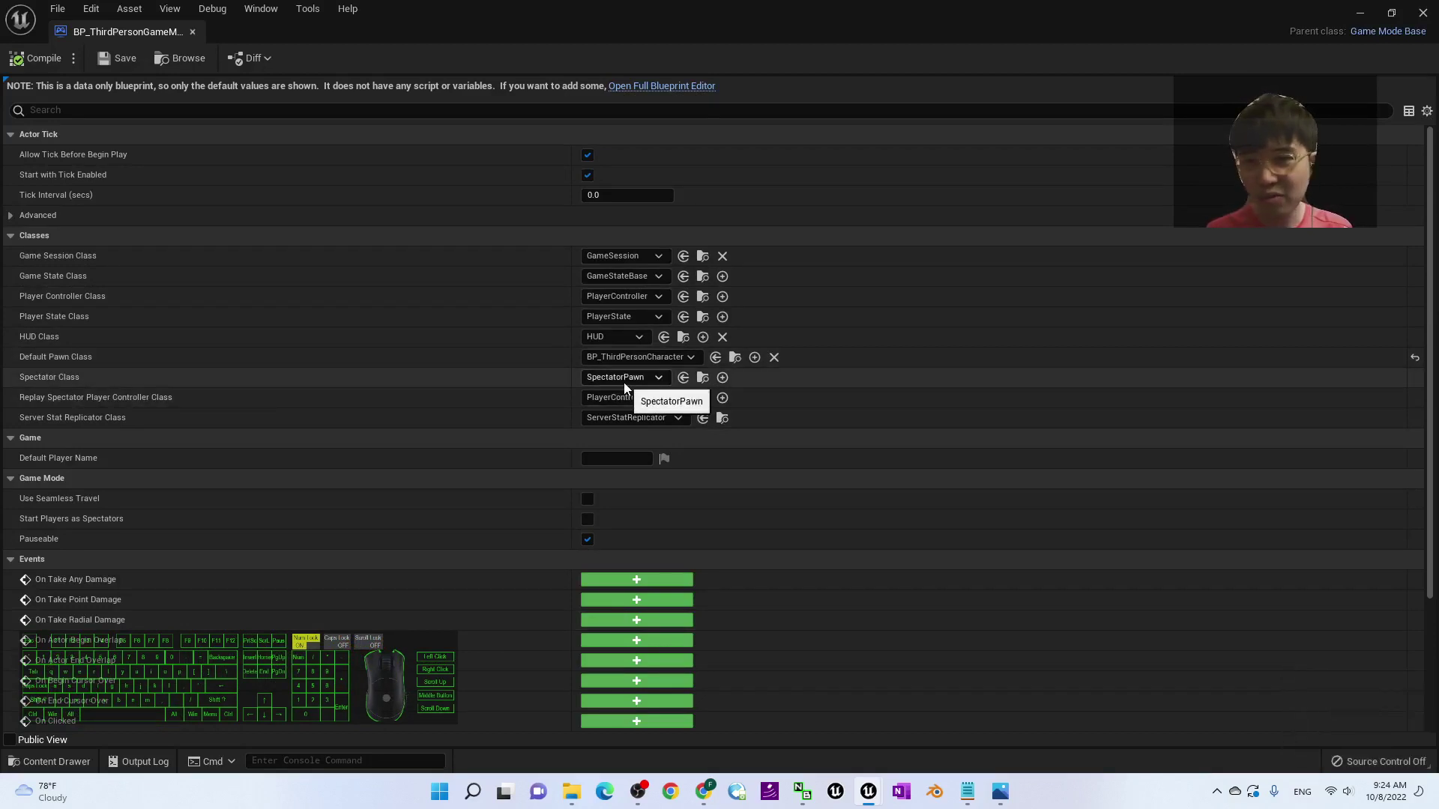
pyautogui.click(651, 358)
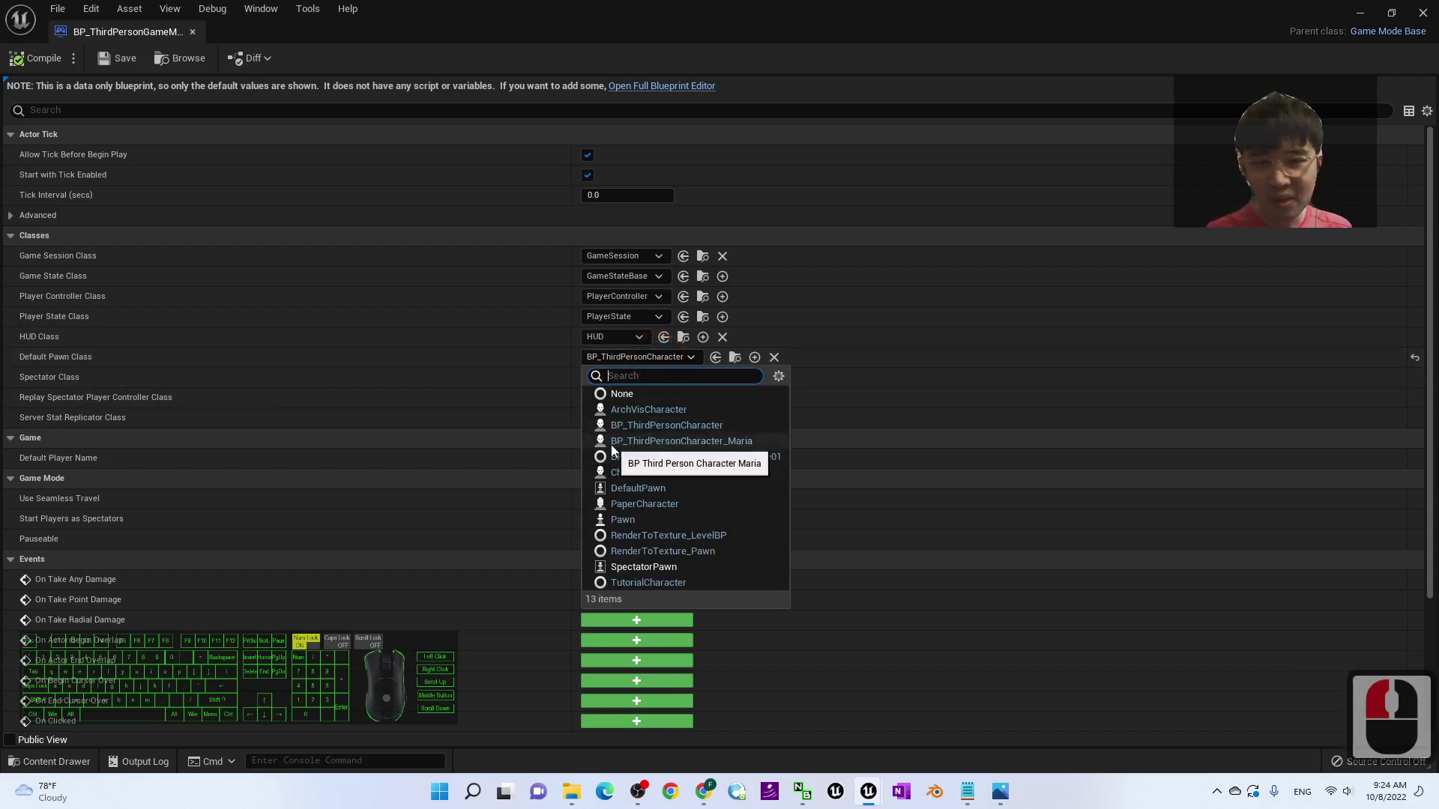
pyautogui.click(750, 443)
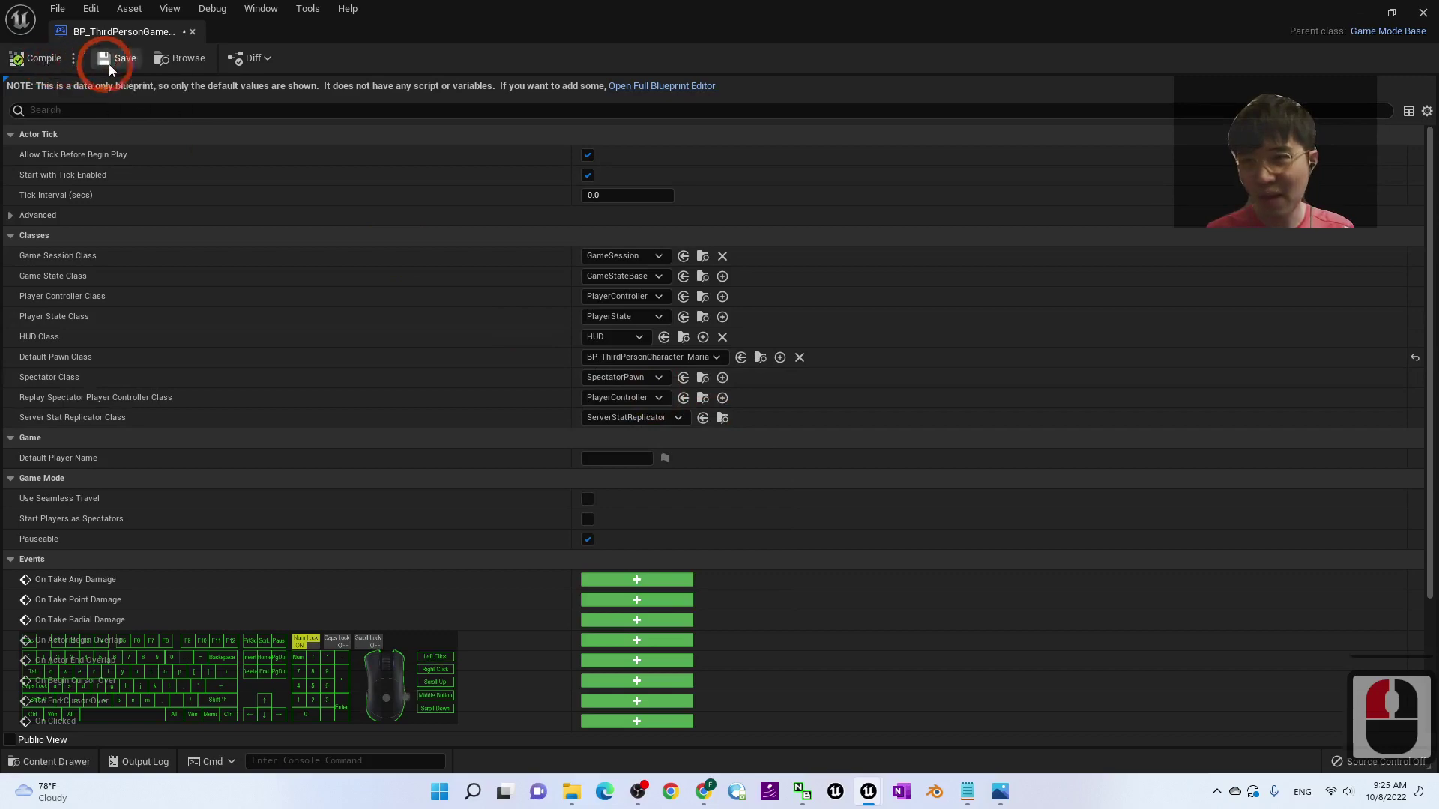
pyautogui.click(1422, 13)
pyautogui.click(1424, 10)
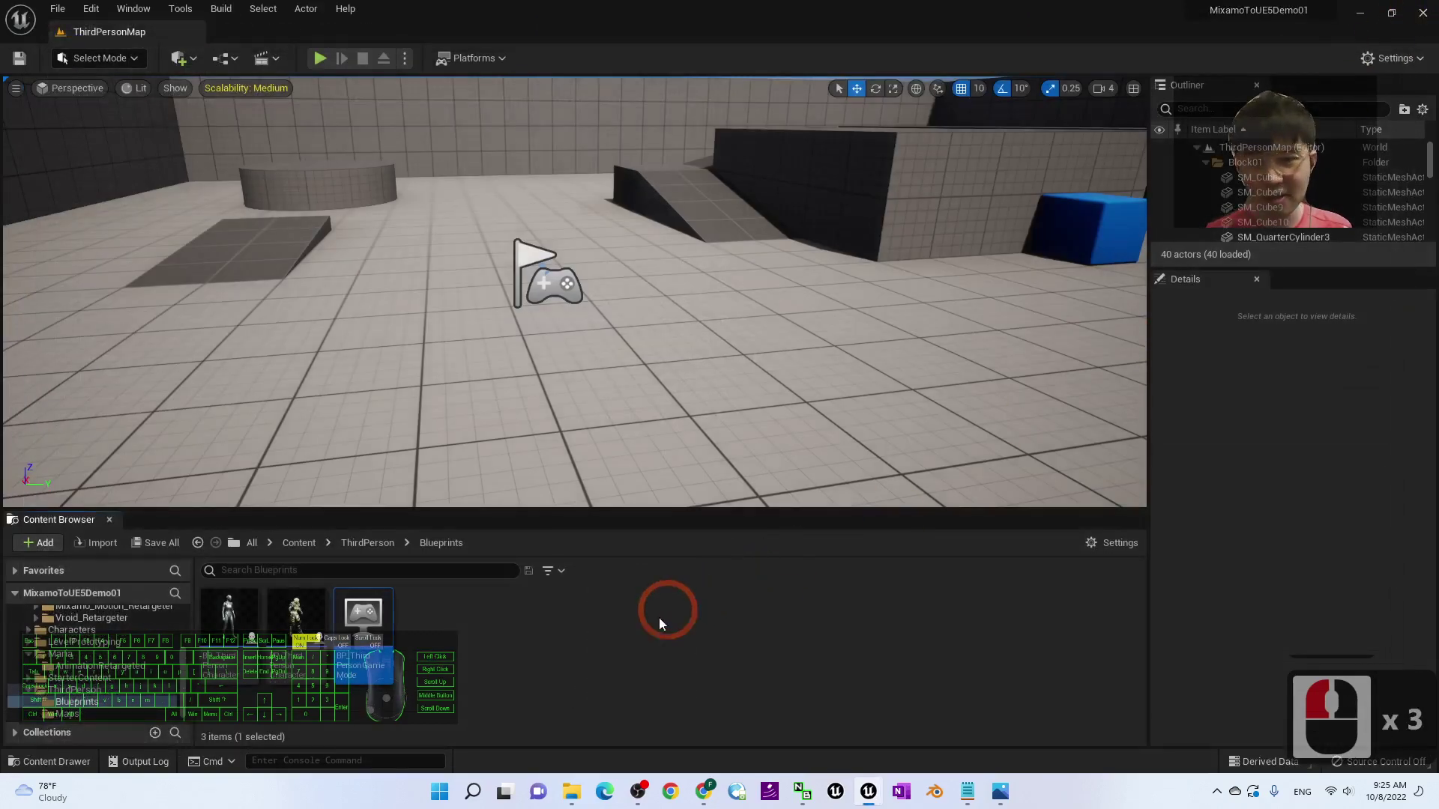
# Start a playtest and run Maria forward, back, and toward the ramp.
pyautogui.click(313, 58)
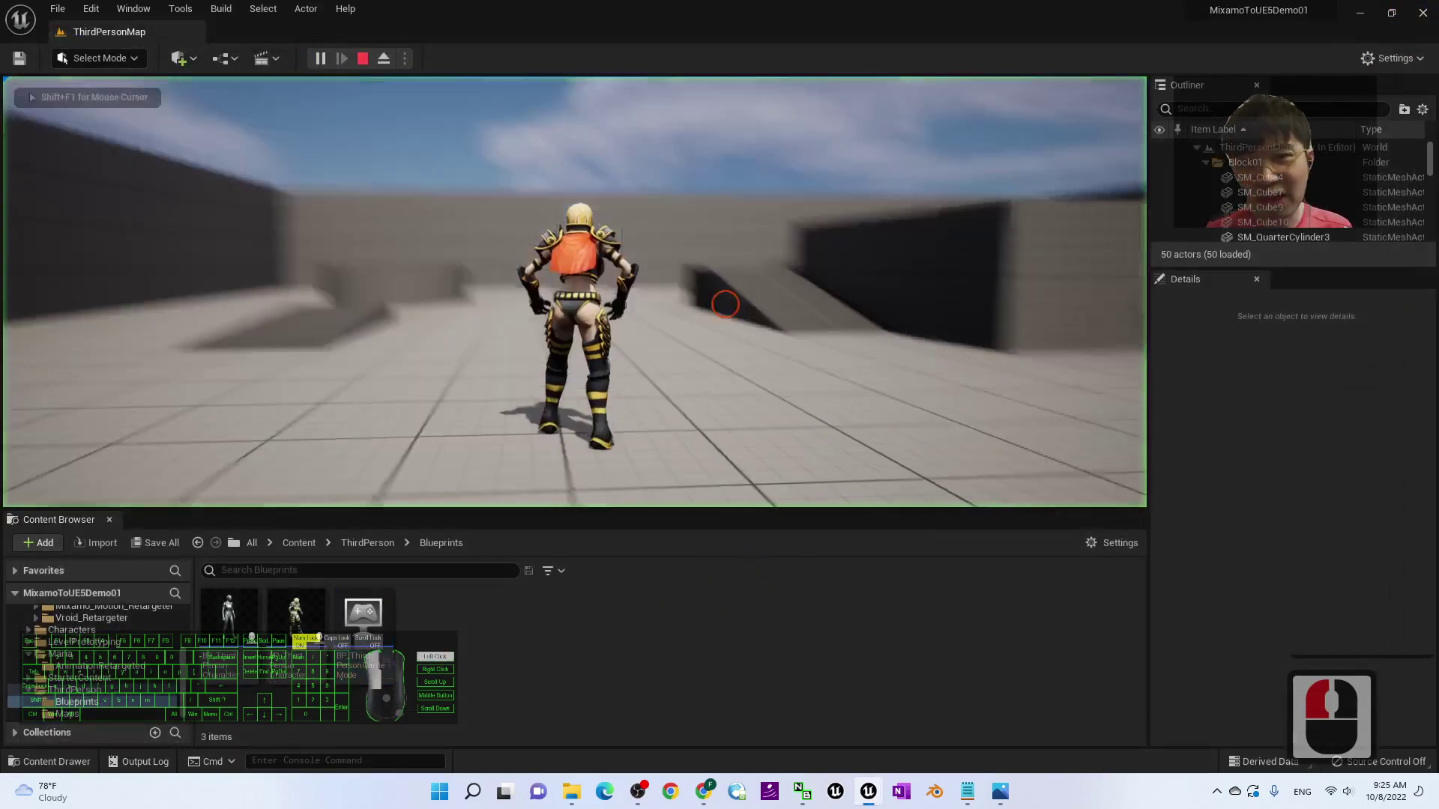
pyautogui.click(858, 450)
pyautogui.press('w')
pyautogui.press('s')
pyautogui.press('w')
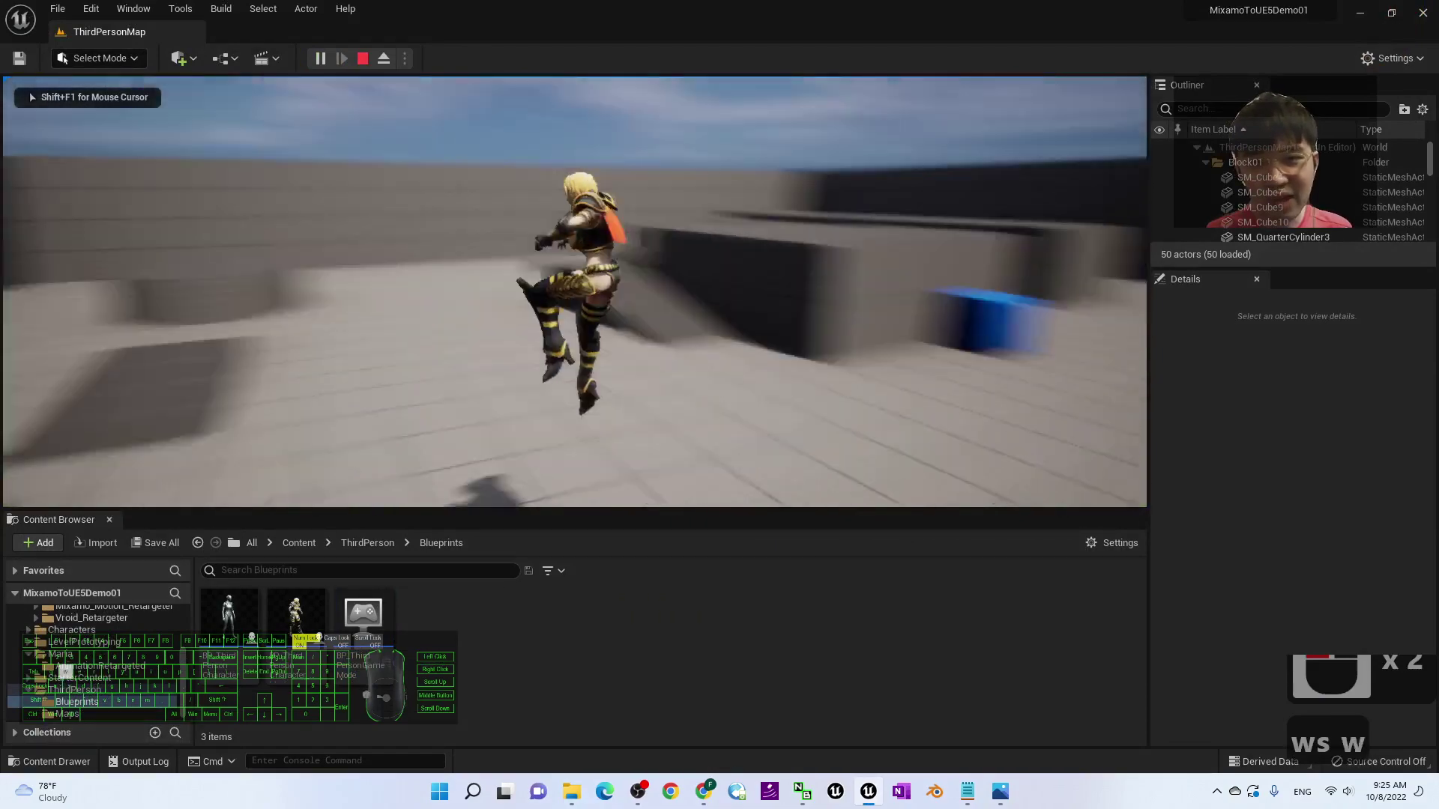
pyautogui.press('d')
pyautogui.press('d')
pyautogui.press('a')
pyautogui.press('d')
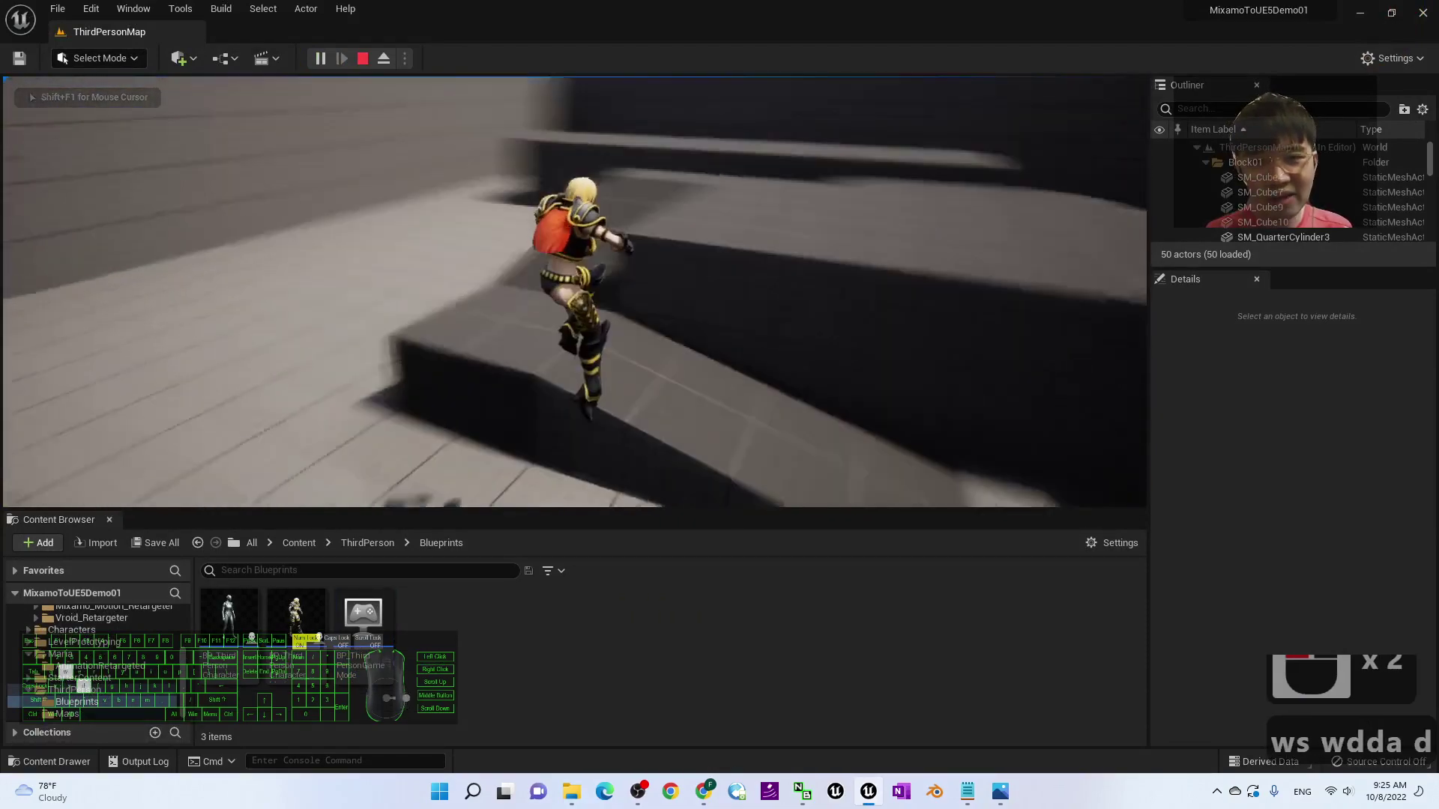
pyautogui.press('d')
pyautogui.press('d')
pyautogui.press('d')
pyautogui.press('d')
pyautogui.press('a')
pyautogui.press('a')
# Run Maria near the wall and blue cubes, stop, then browse to the top Content folder.
pyautogui.press('a')
pyautogui.press('d')
pyautogui.press('s')
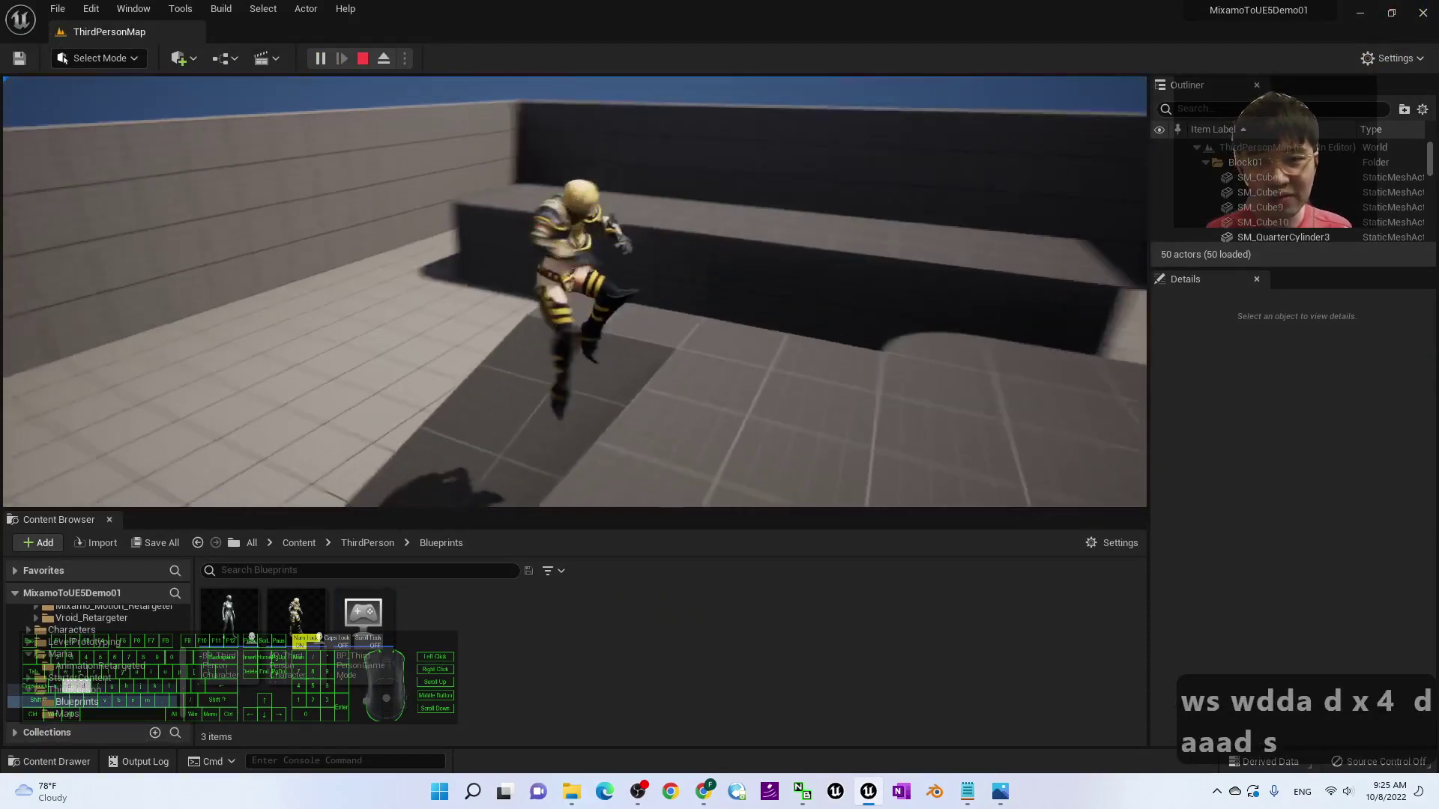
pyautogui.press('a')
pyautogui.press('w')
pyautogui.press('w')
pyautogui.press('w')
pyautogui.press('w')
pyautogui.press('w')
pyautogui.press('w')
pyautogui.press('w')
pyautogui.press('a')
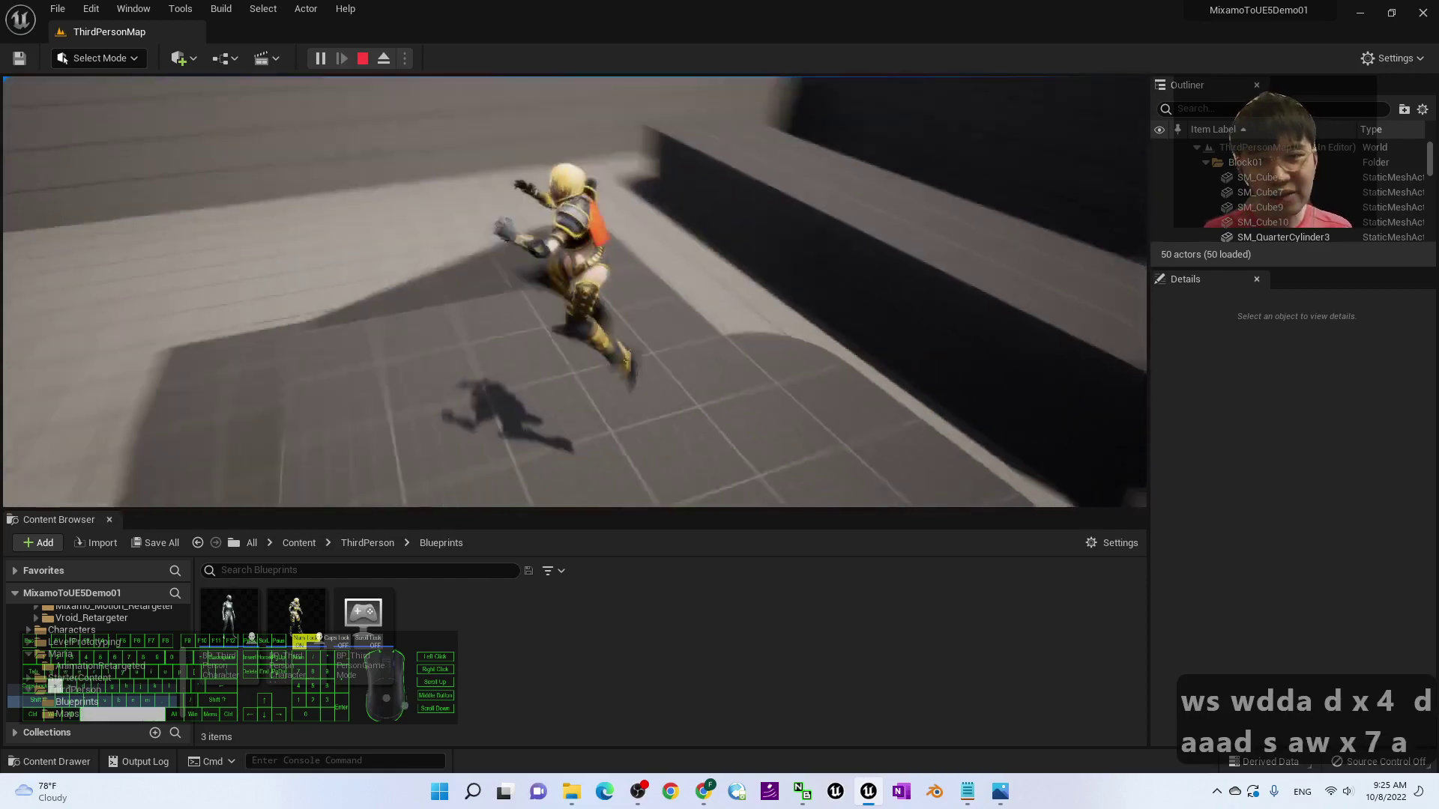
pyautogui.press('s')
pyautogui.press('d')
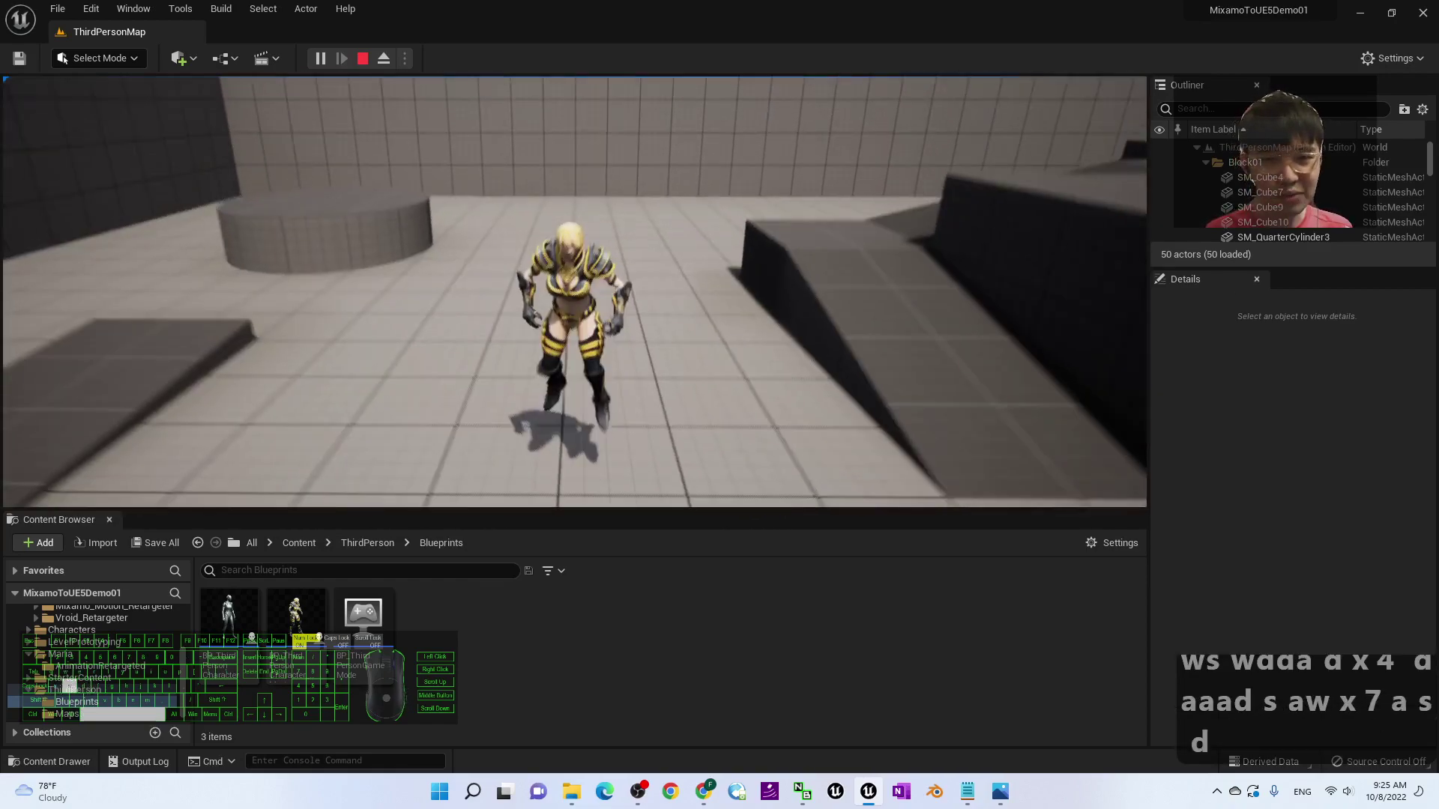
pyautogui.press('d')
pyautogui.press('w')
pyautogui.press('w')
pyautogui.press('w')
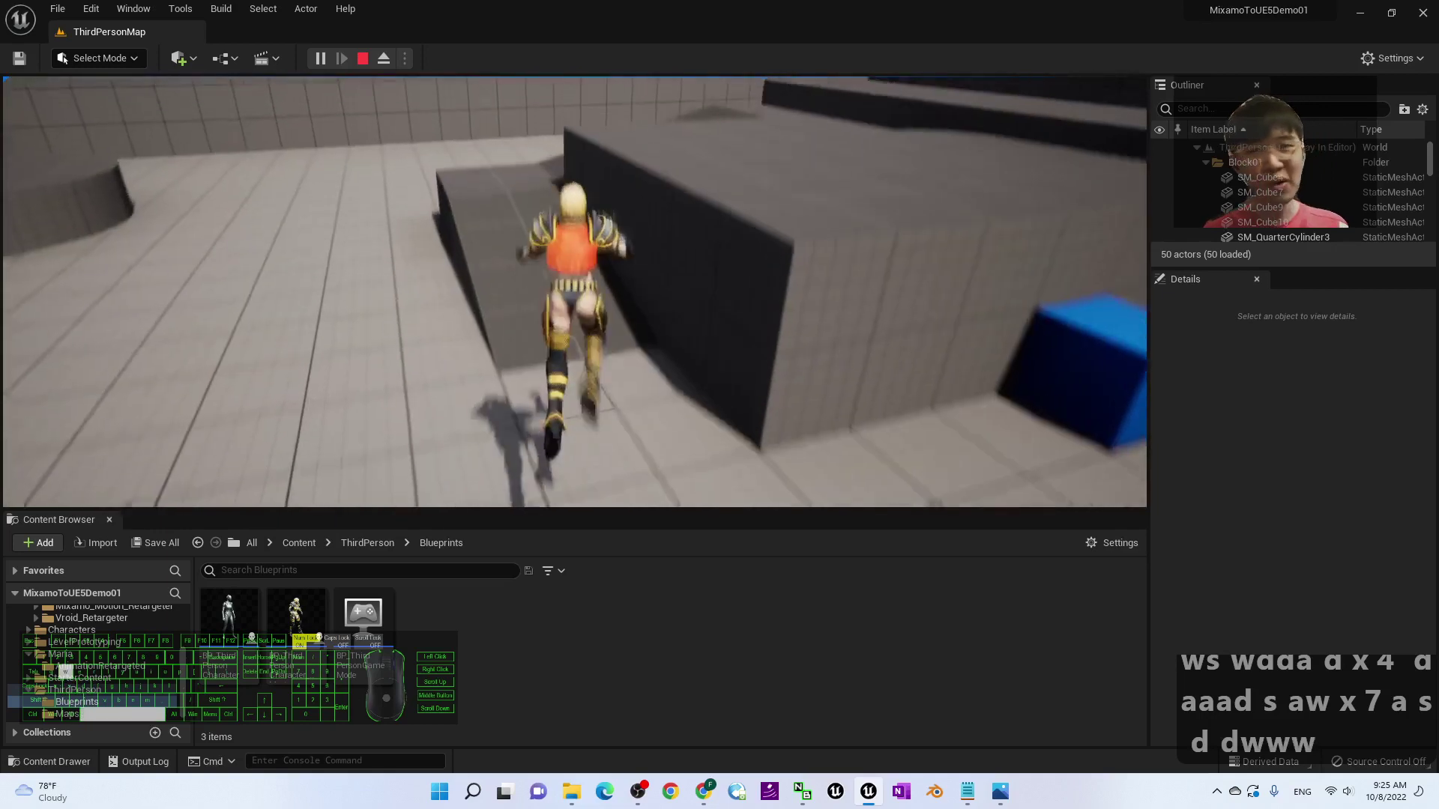
pyautogui.press('a')
pyautogui.press('d')
pyautogui.press('s')
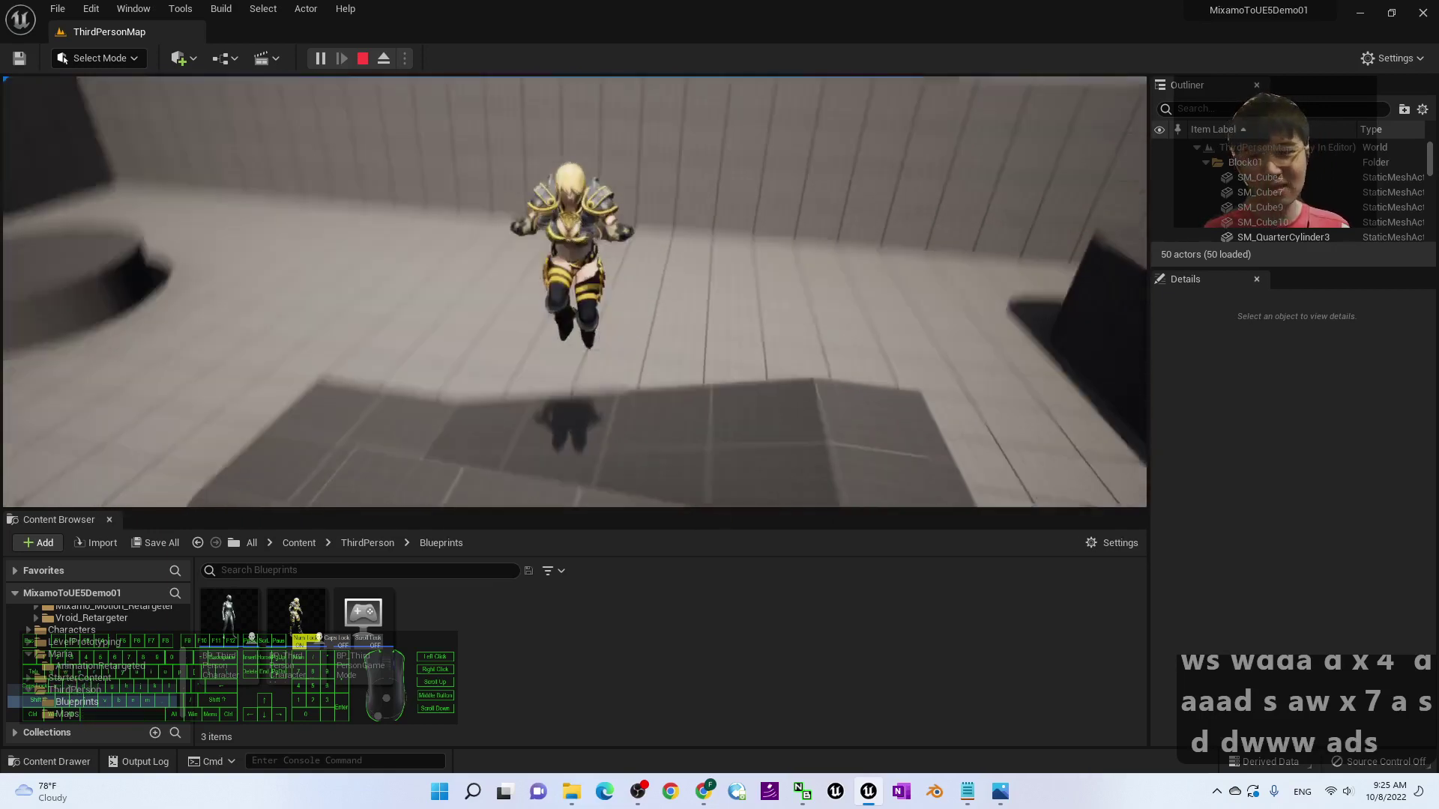
pyautogui.press('Escape')
pyautogui.click(310, 541)
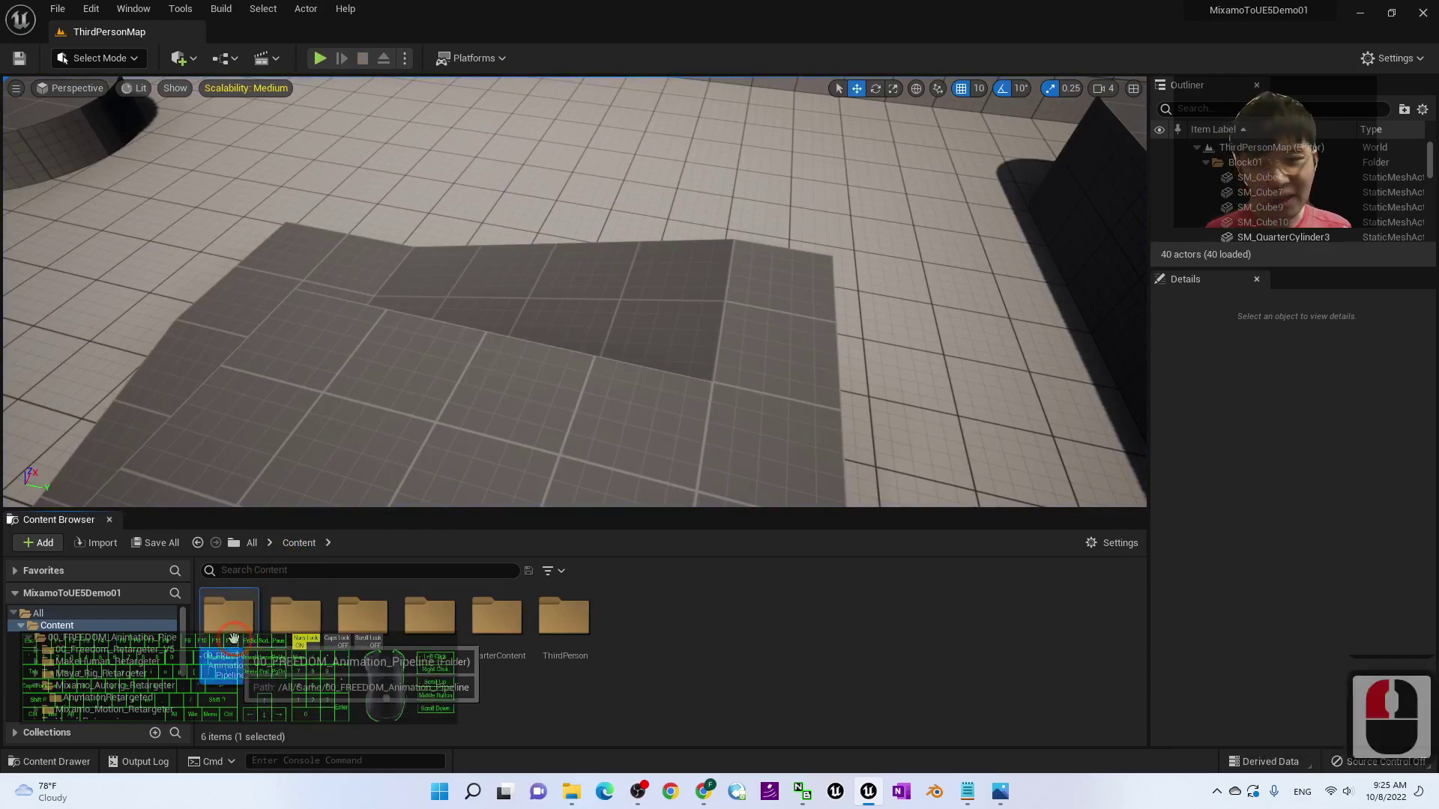
# Open 00_FREEDOM_Animation_Pipeline, then its Mixamo_Autorig_Retargeter folder.
pyautogui.doubleClick(243, 662)
pyautogui.click(429, 631)
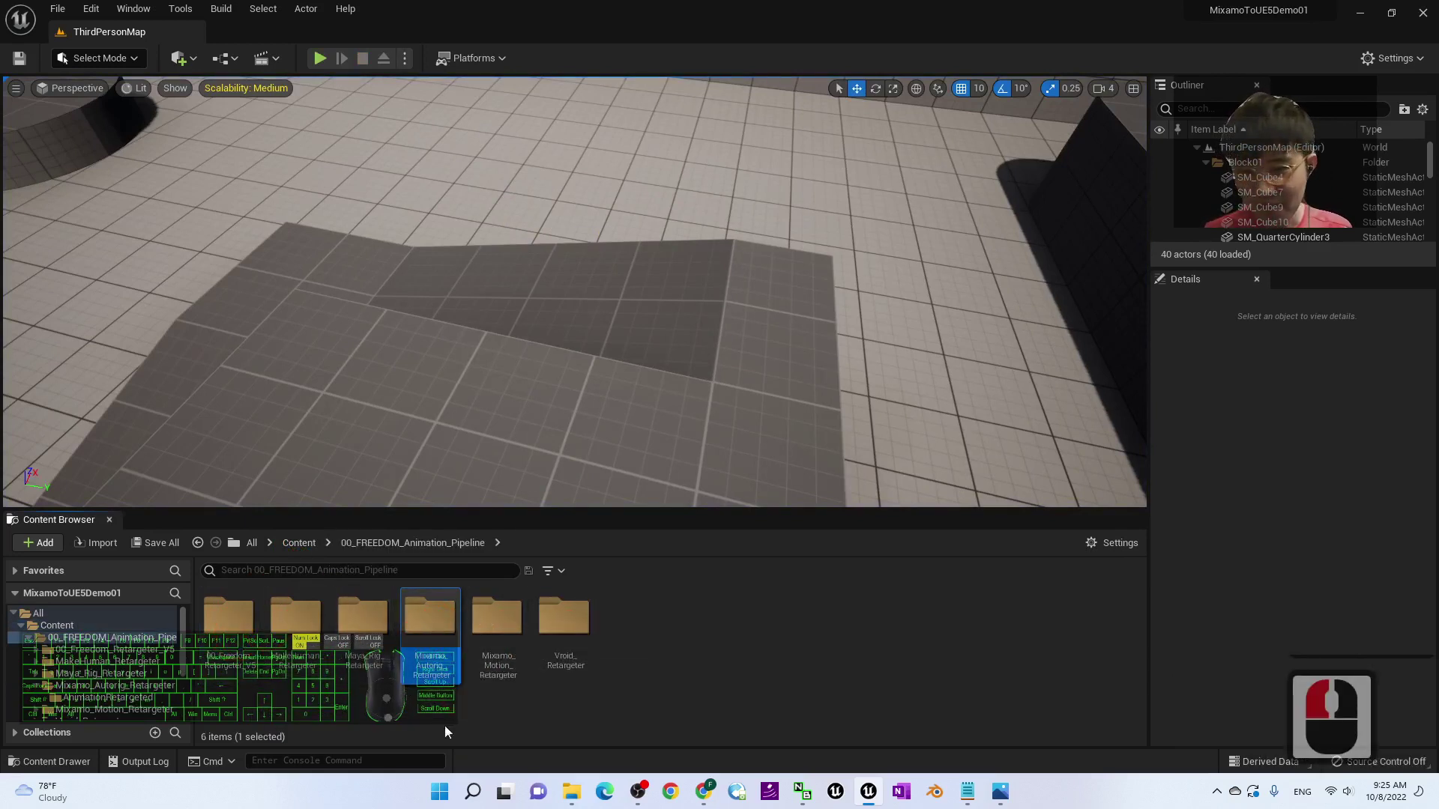
pyautogui.doubleClick(430, 622)
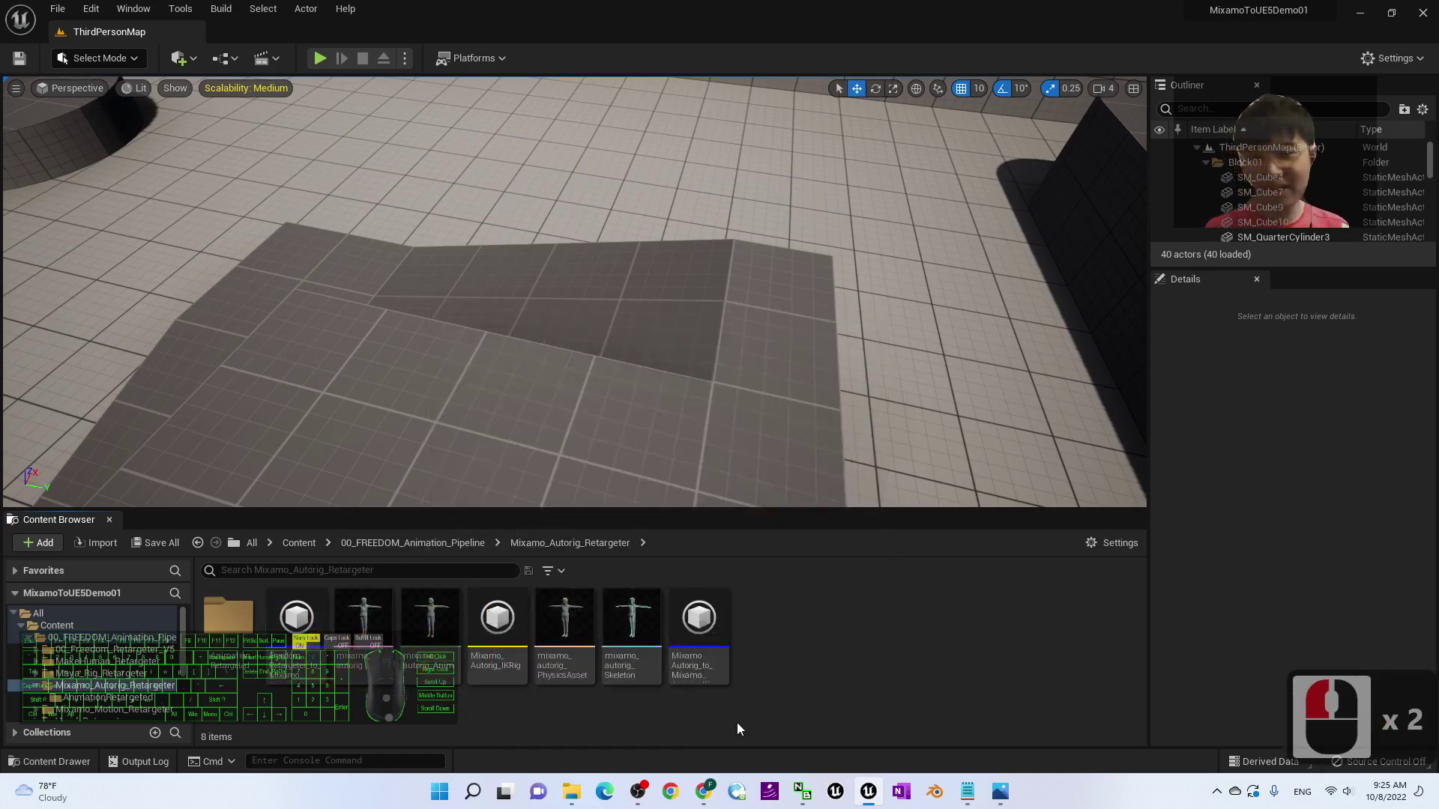
# Glance at the Mixamo character page in Chrome, then minimize the windows.
pyautogui.click(705, 794)
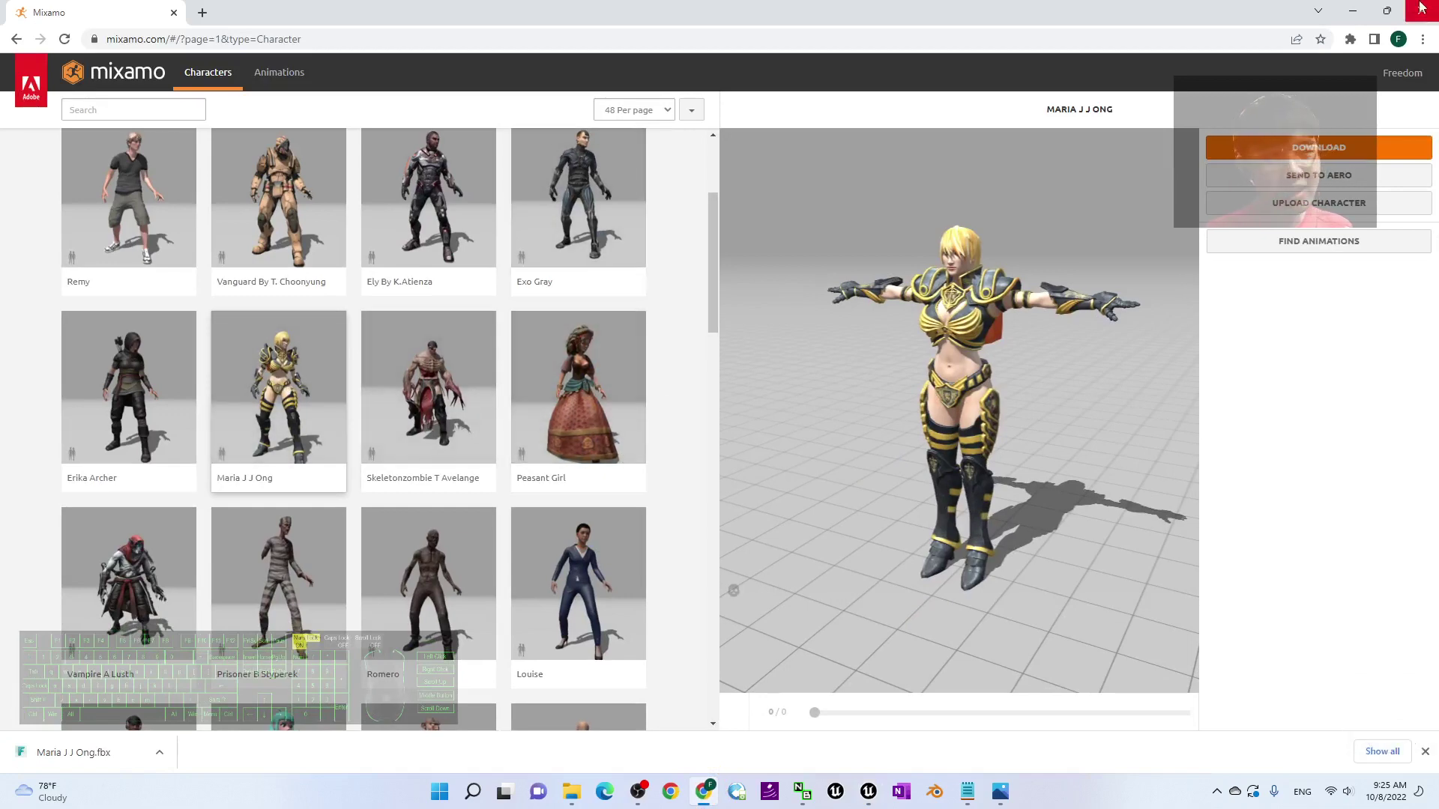
pyautogui.click(1352, 9)
pyautogui.click(870, 793)
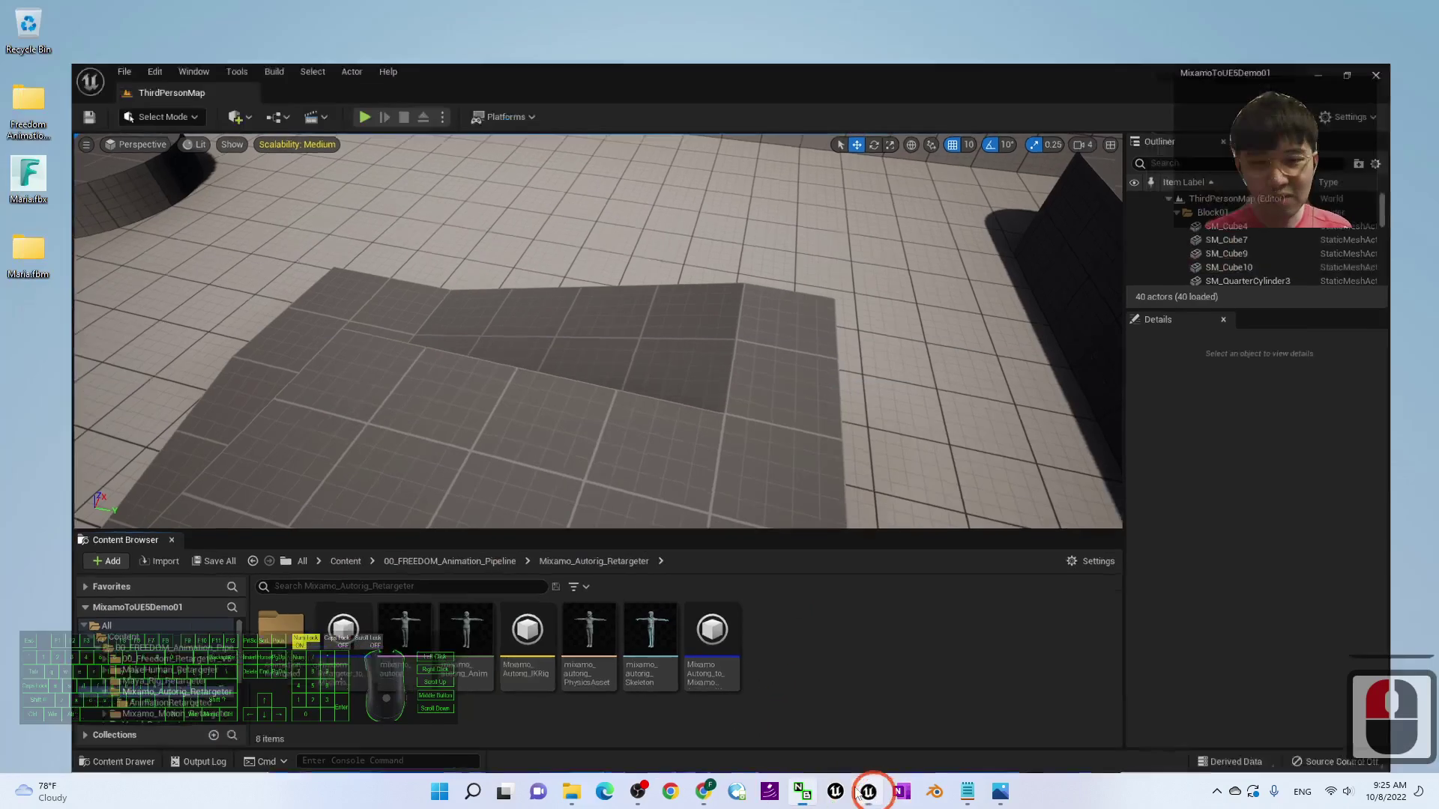
# Back in the editor, go to 00_FREEDOM_Animation_Pipeline and briefly playtest moving Maria forward.
pyautogui.hotkey('alt', 'Tab')
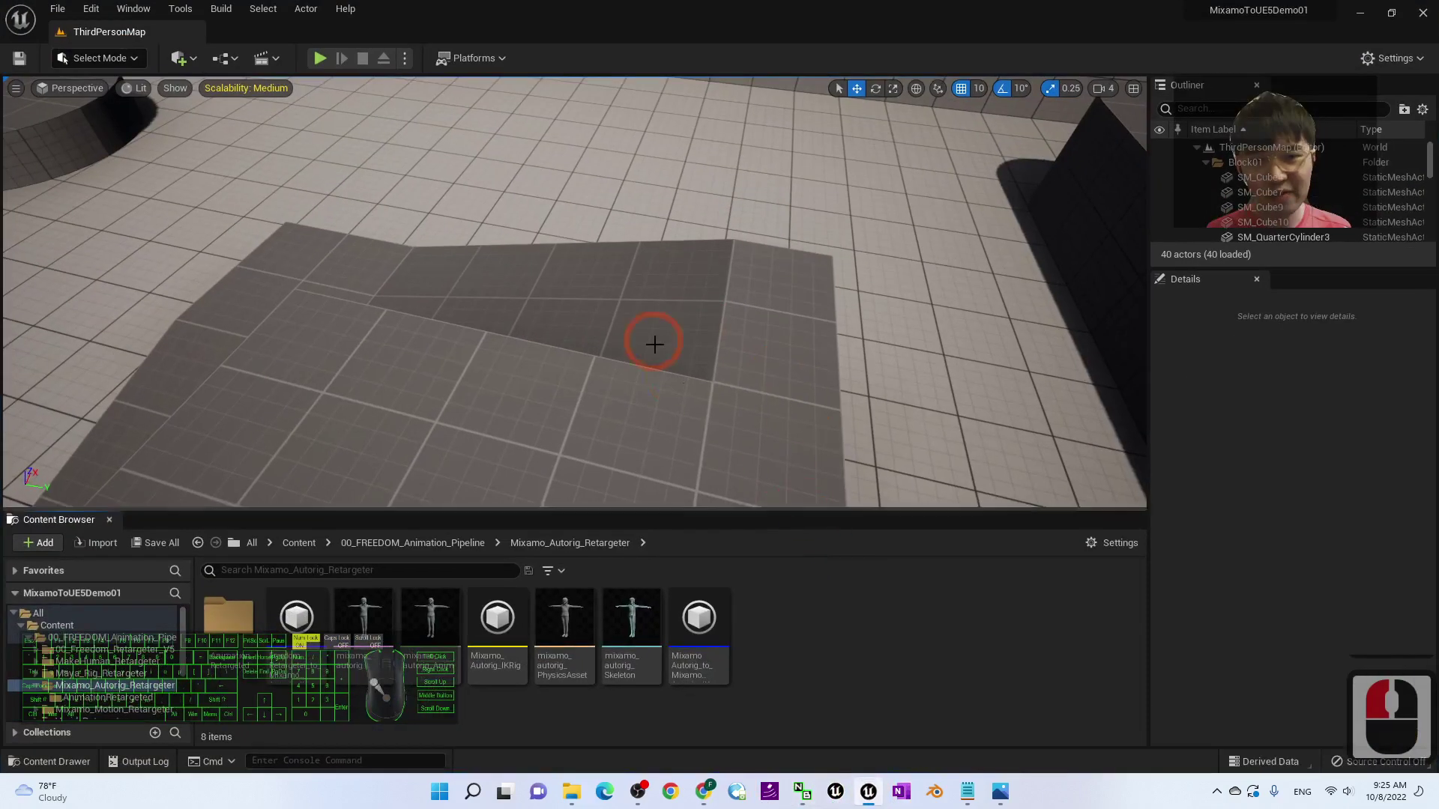
pyautogui.click(447, 544)
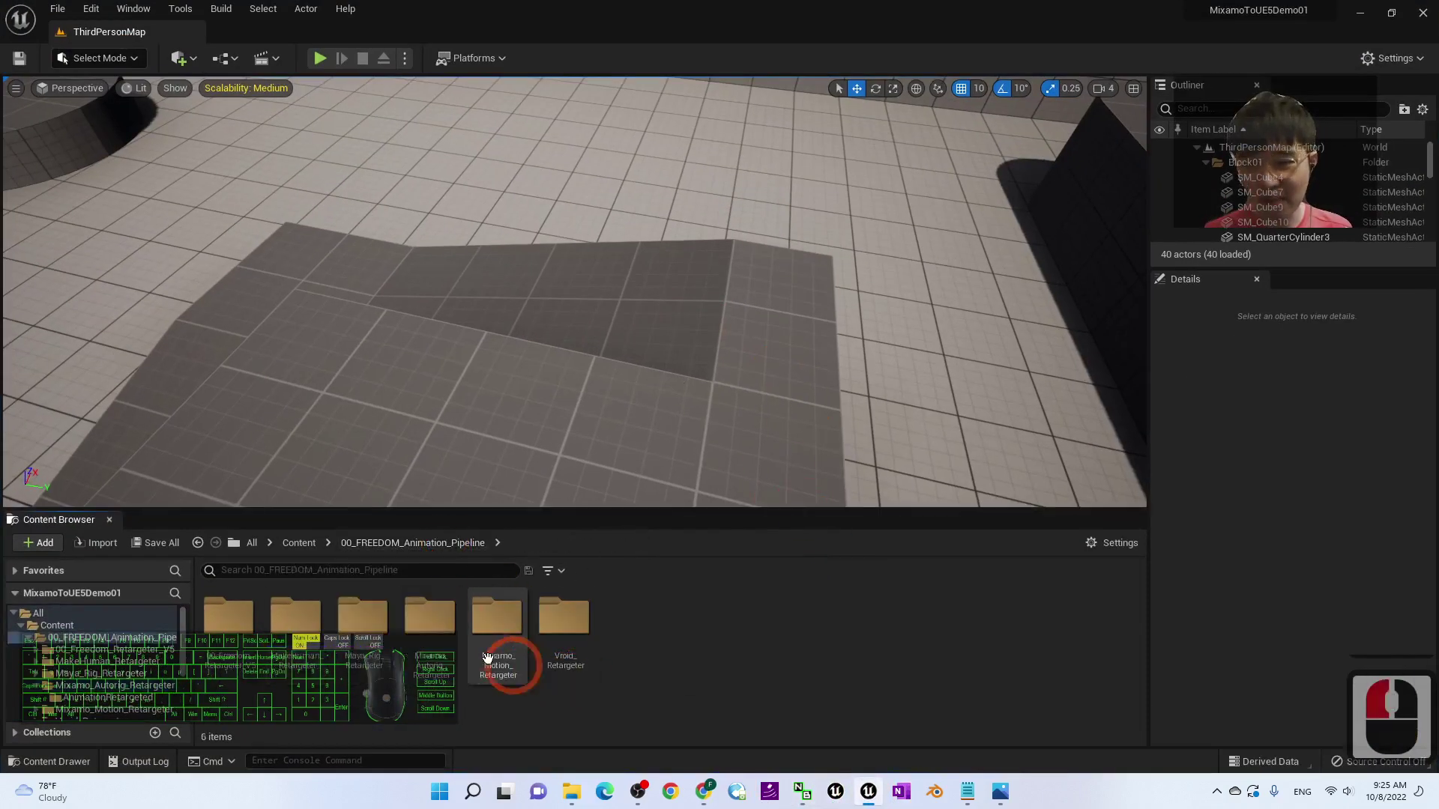
pyautogui.click(320, 58)
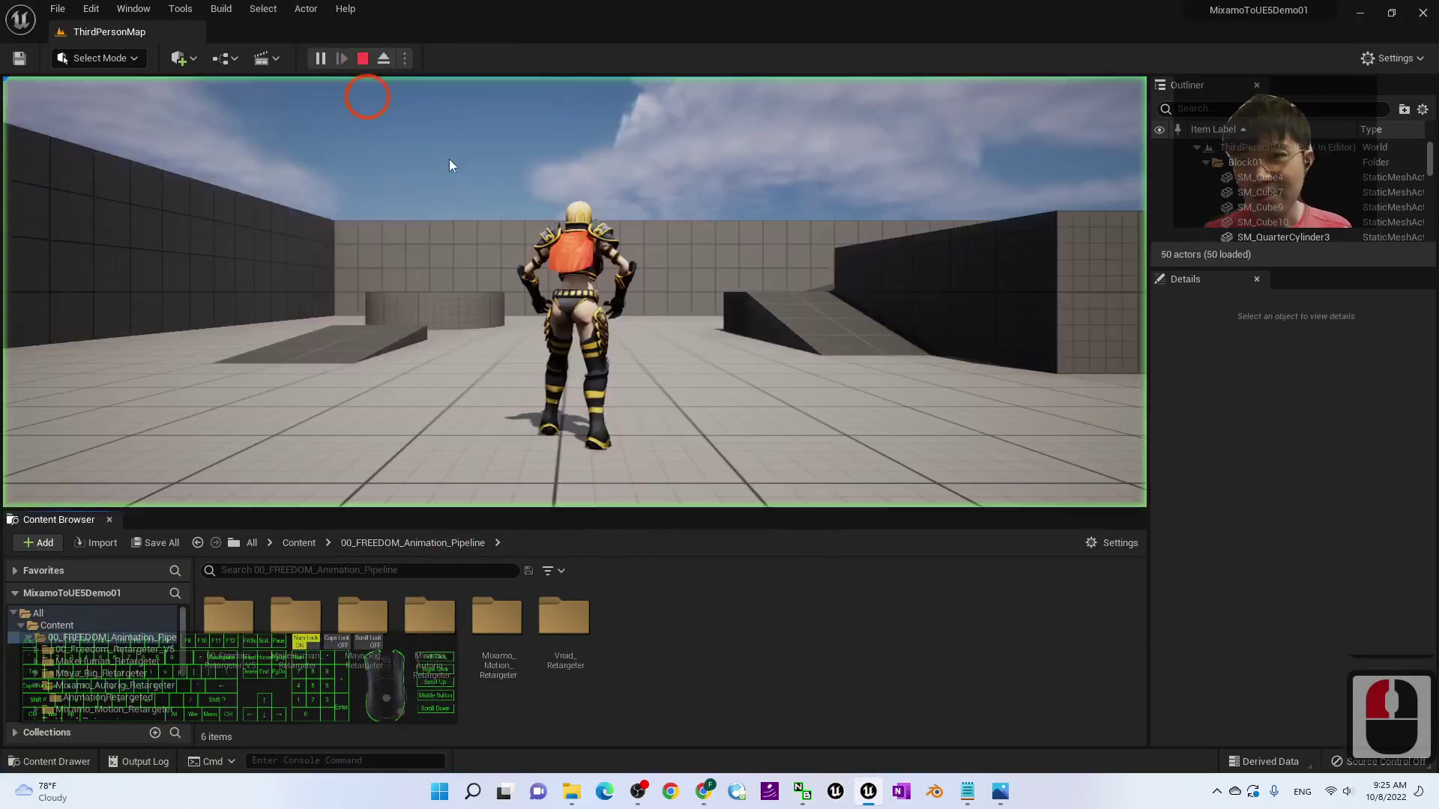
pyautogui.press('w')
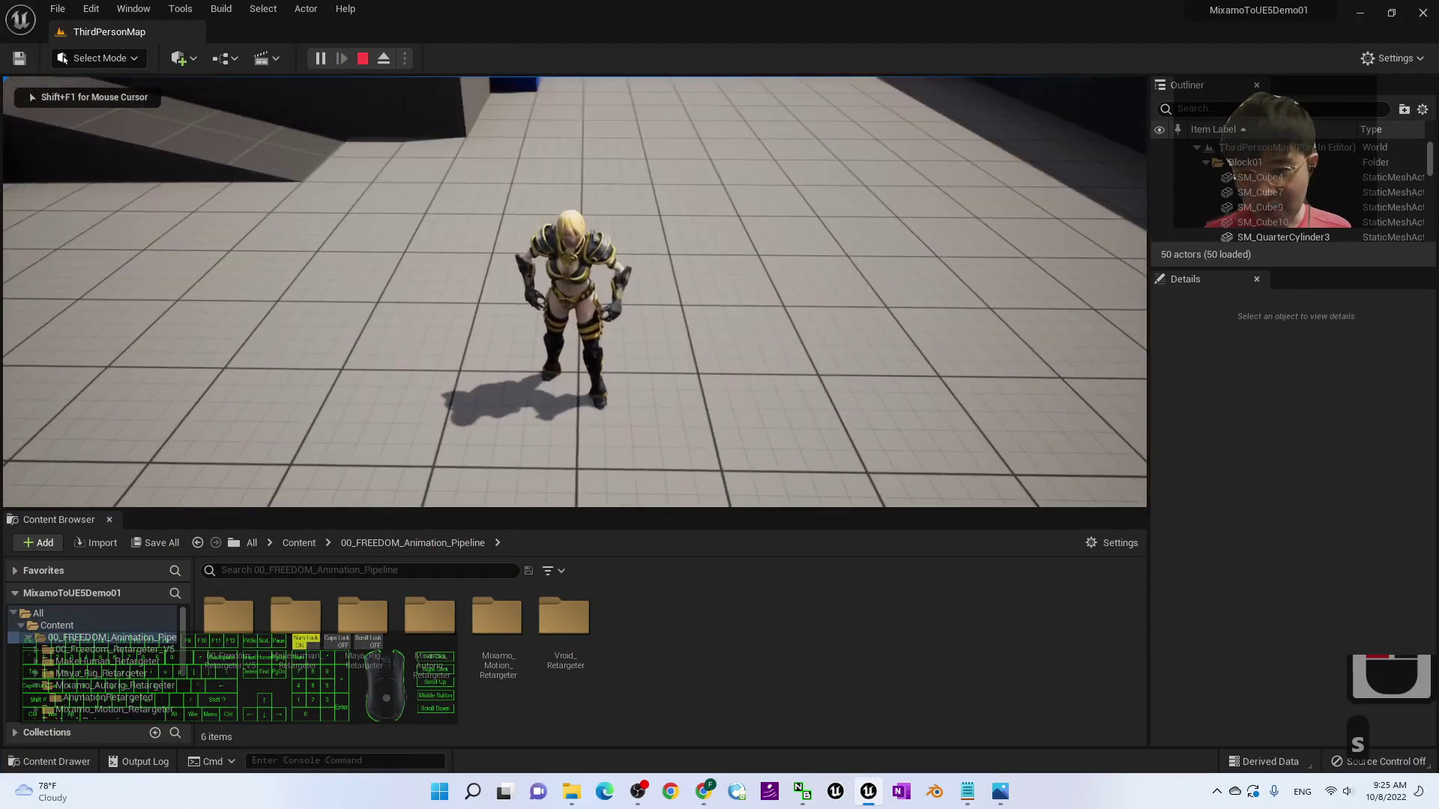
pyautogui.press('Escape')
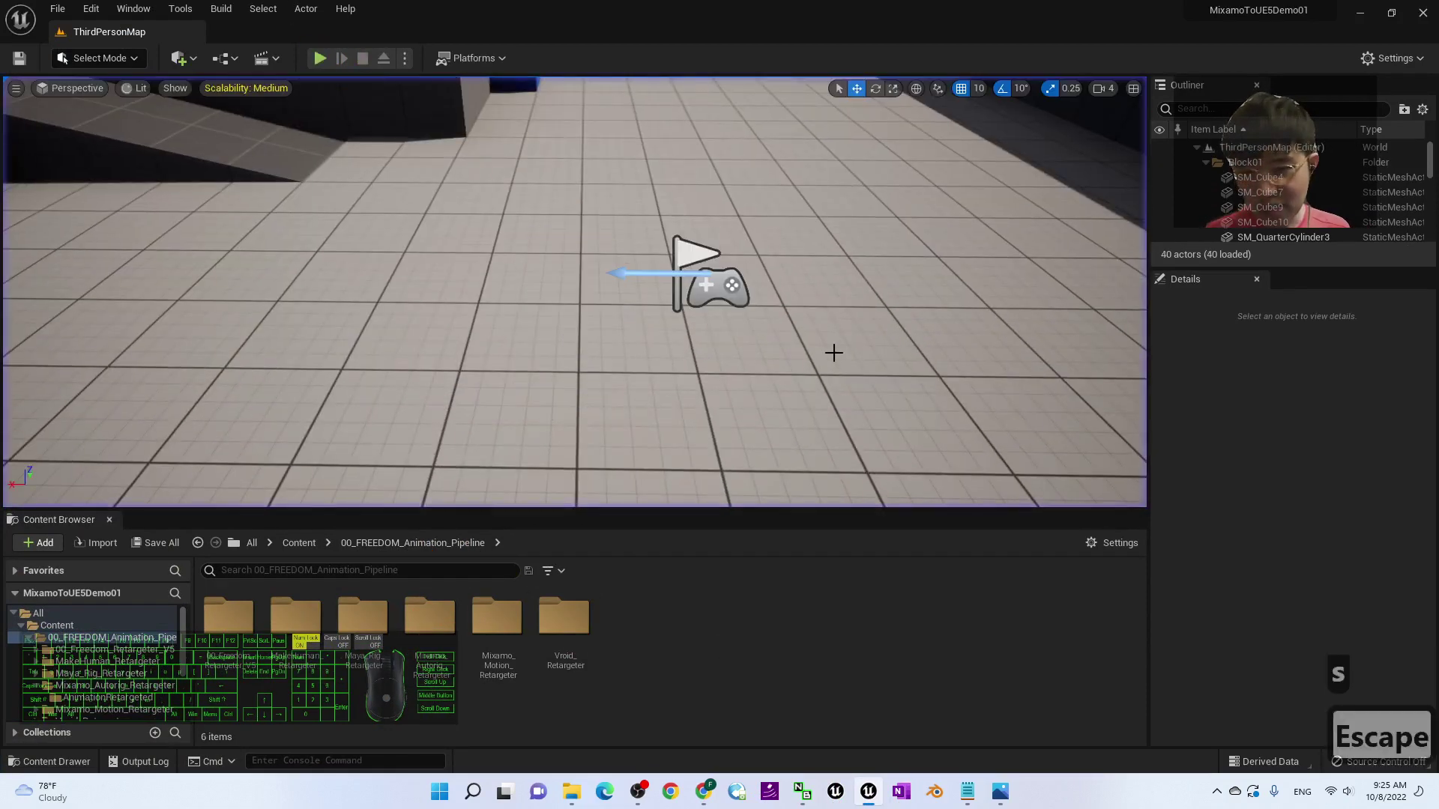
# Drag the Tpose_ThirdPersonWalk animation from Maria/AnimationRetargeted into the level.
pyautogui.click(298, 543)
pyautogui.doubleClick(431, 618)
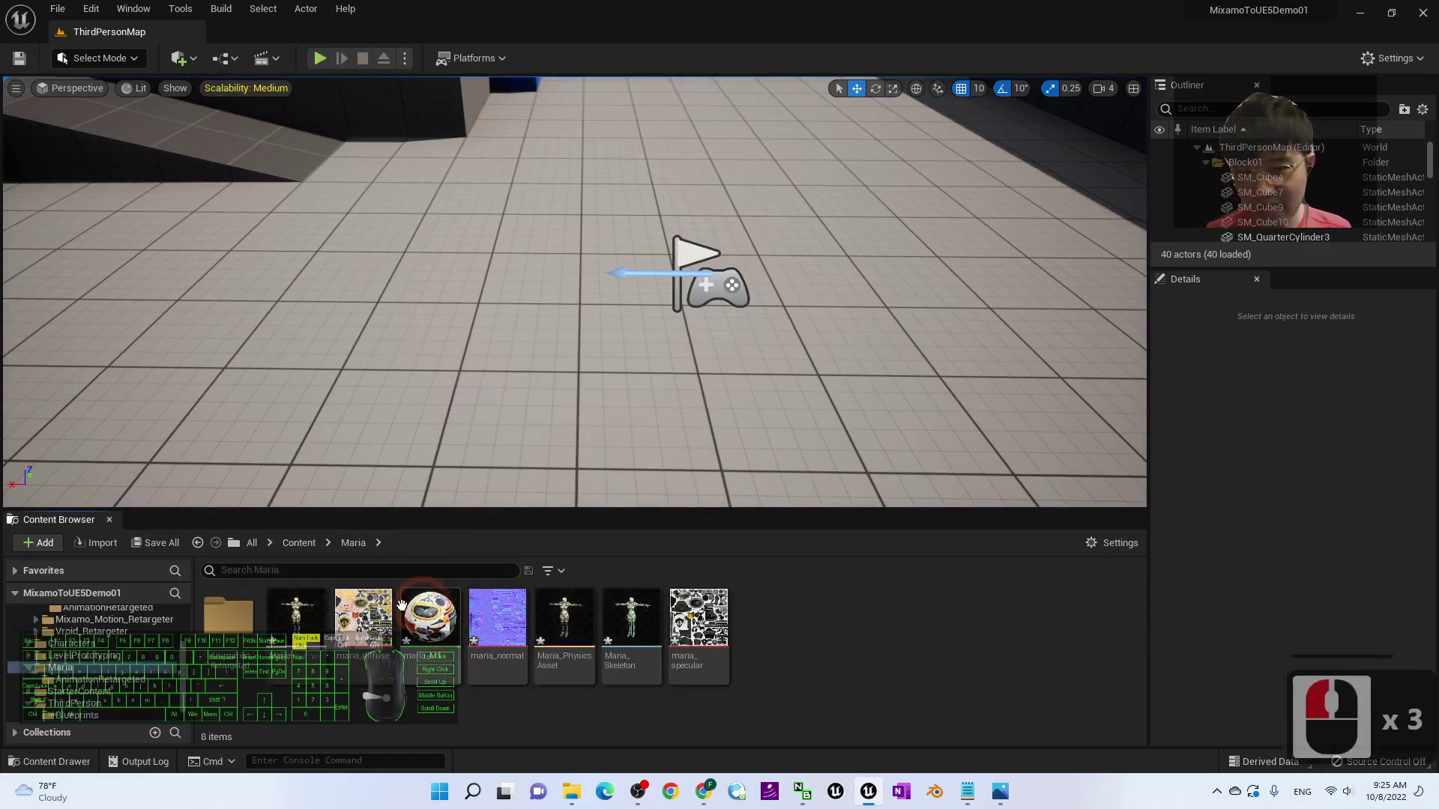
pyautogui.doubleClick(228, 616)
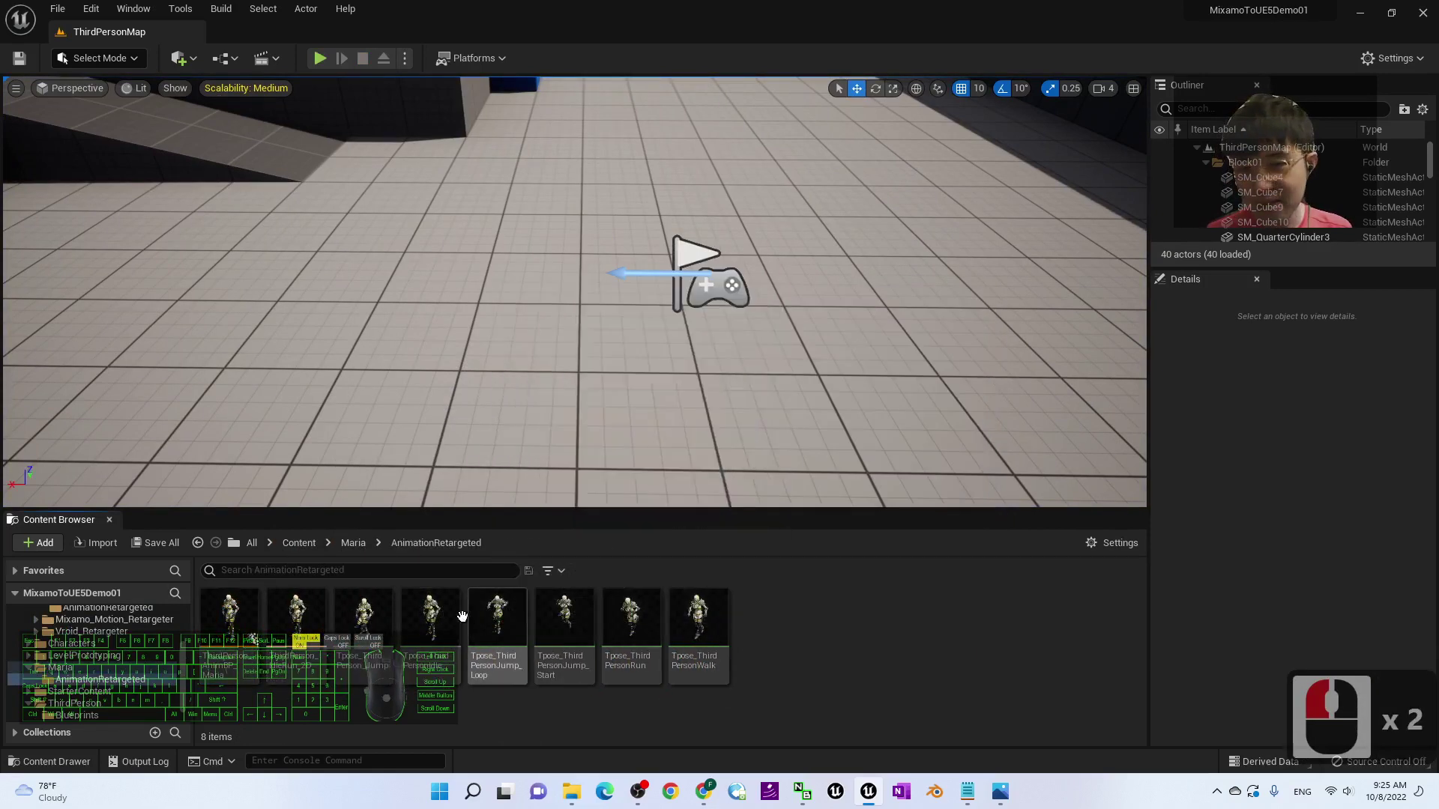
pyautogui.moveTo(694, 630); pyautogui.dragTo(314, 307)
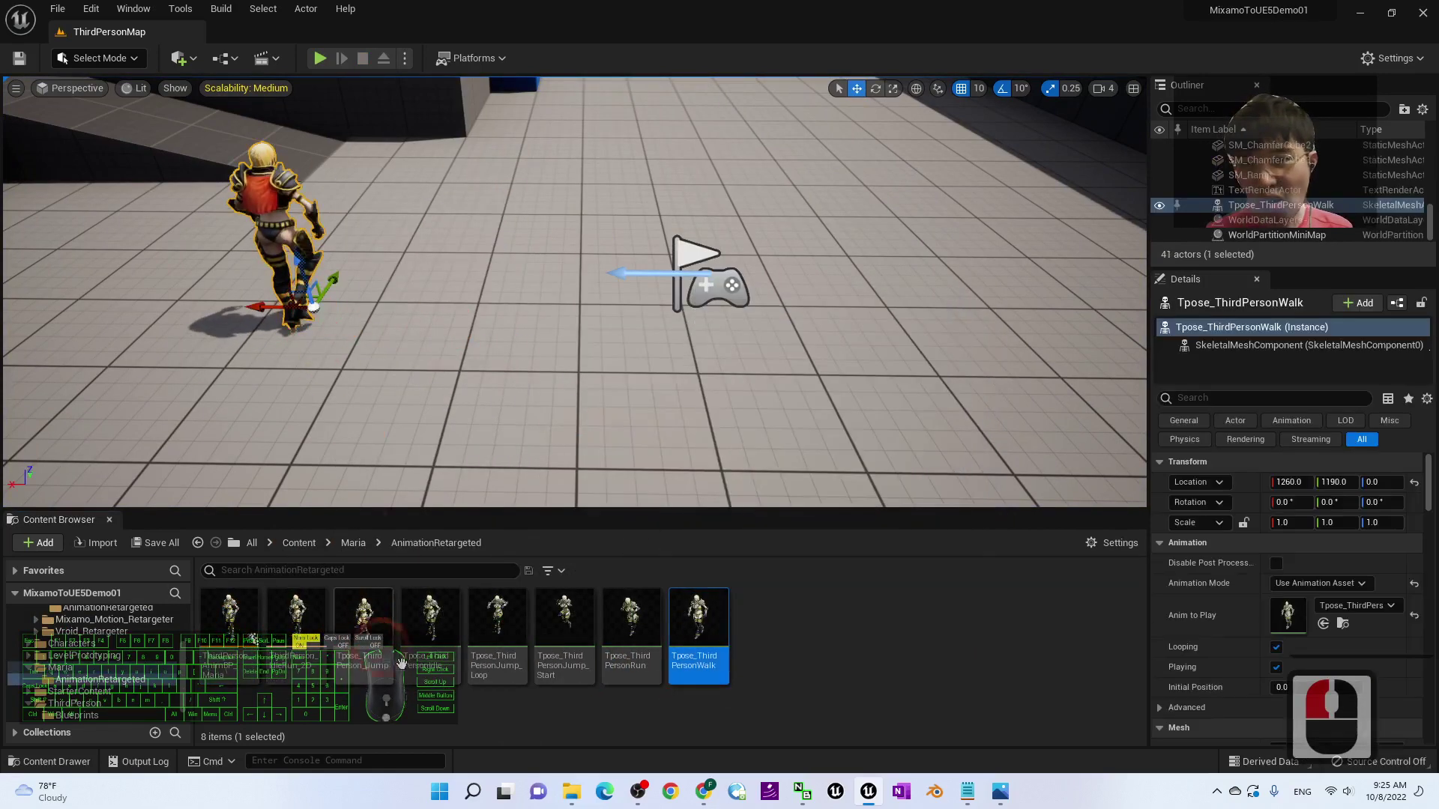
# Place BP_ThirdPersonCharacter_Maria from ThirdPerson/Blueprints into the level and start playing.
pyautogui.click(351, 544)
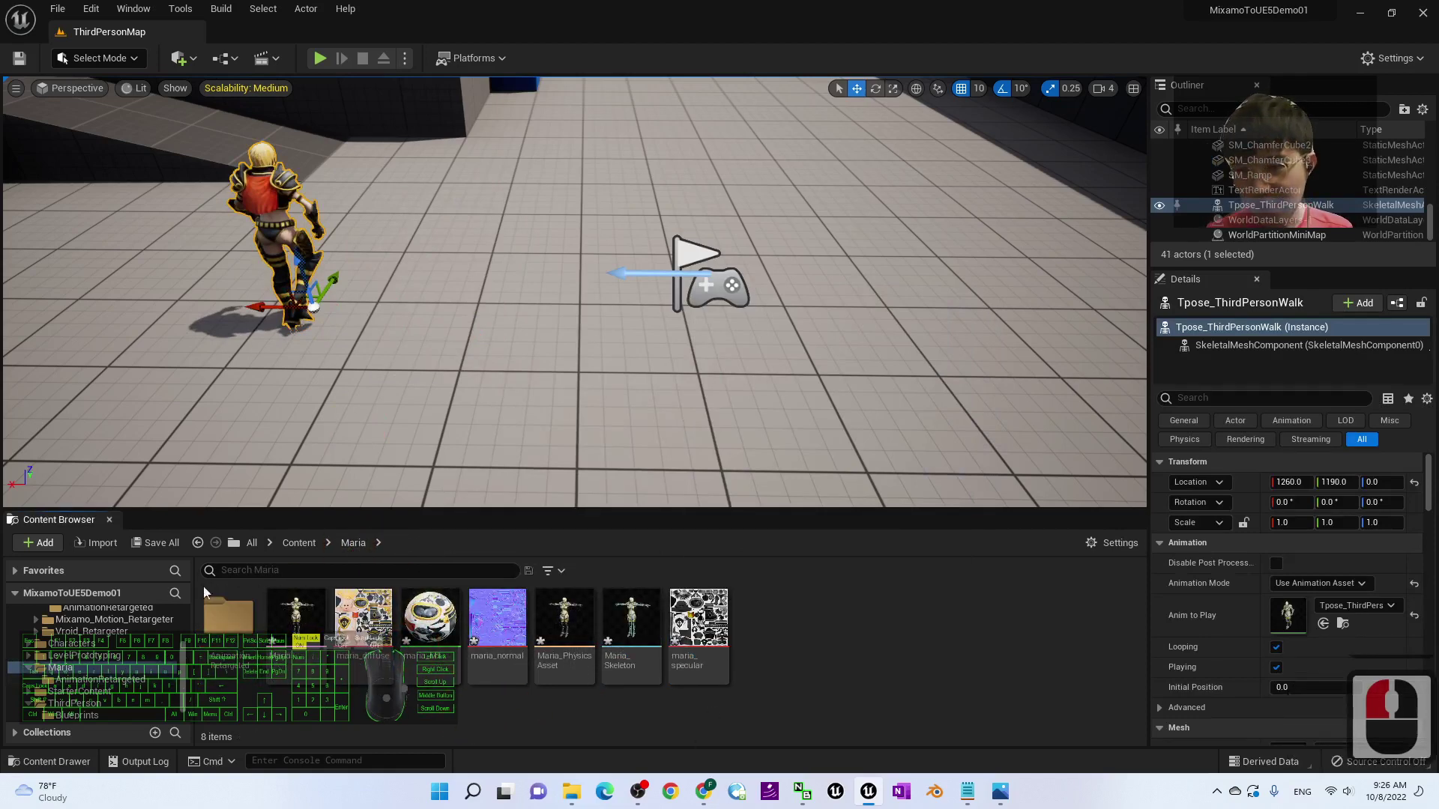
pyautogui.click(296, 542)
pyautogui.doubleClick(564, 636)
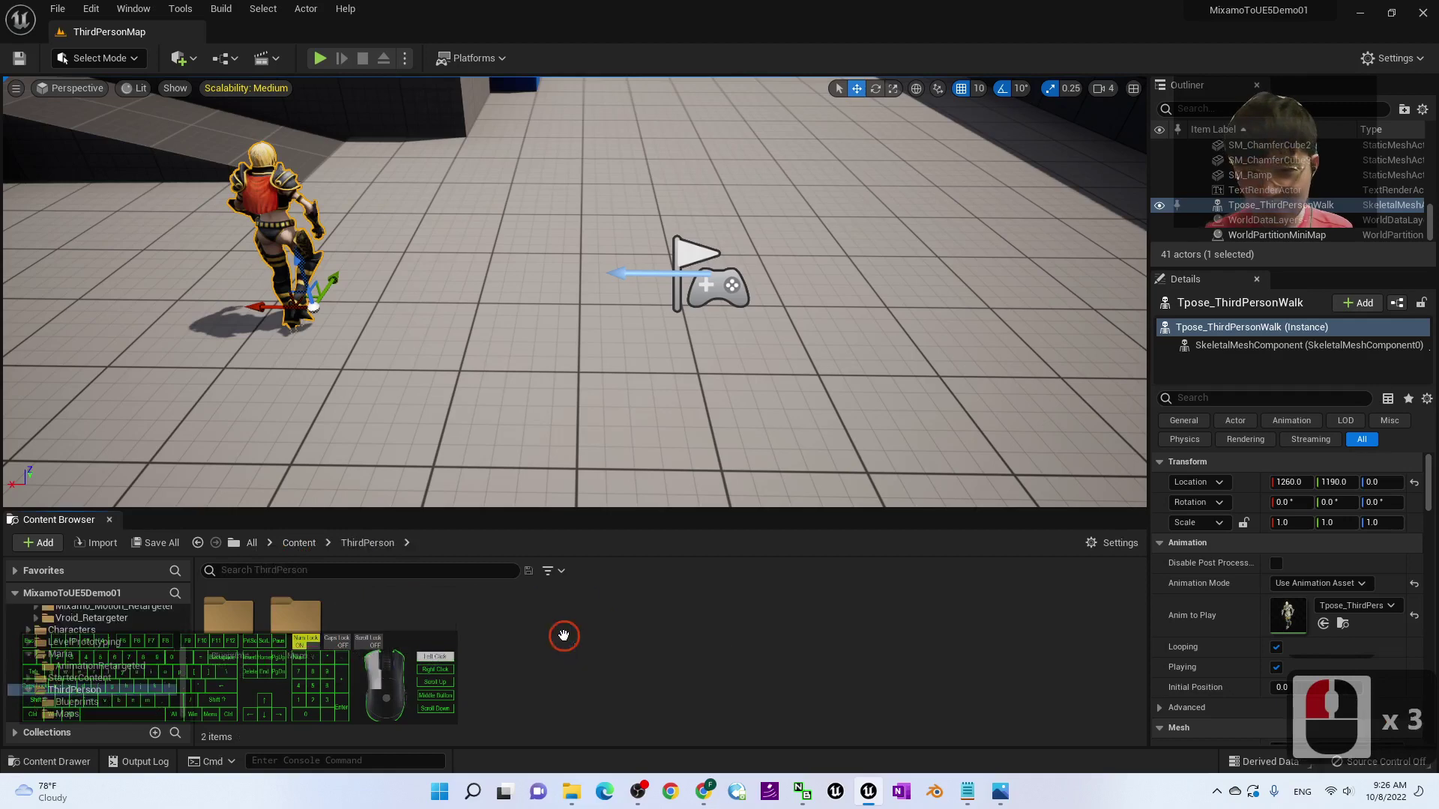
pyautogui.doubleClick(218, 616)
pyautogui.moveTo(296, 611); pyautogui.dragTo(750, 146)
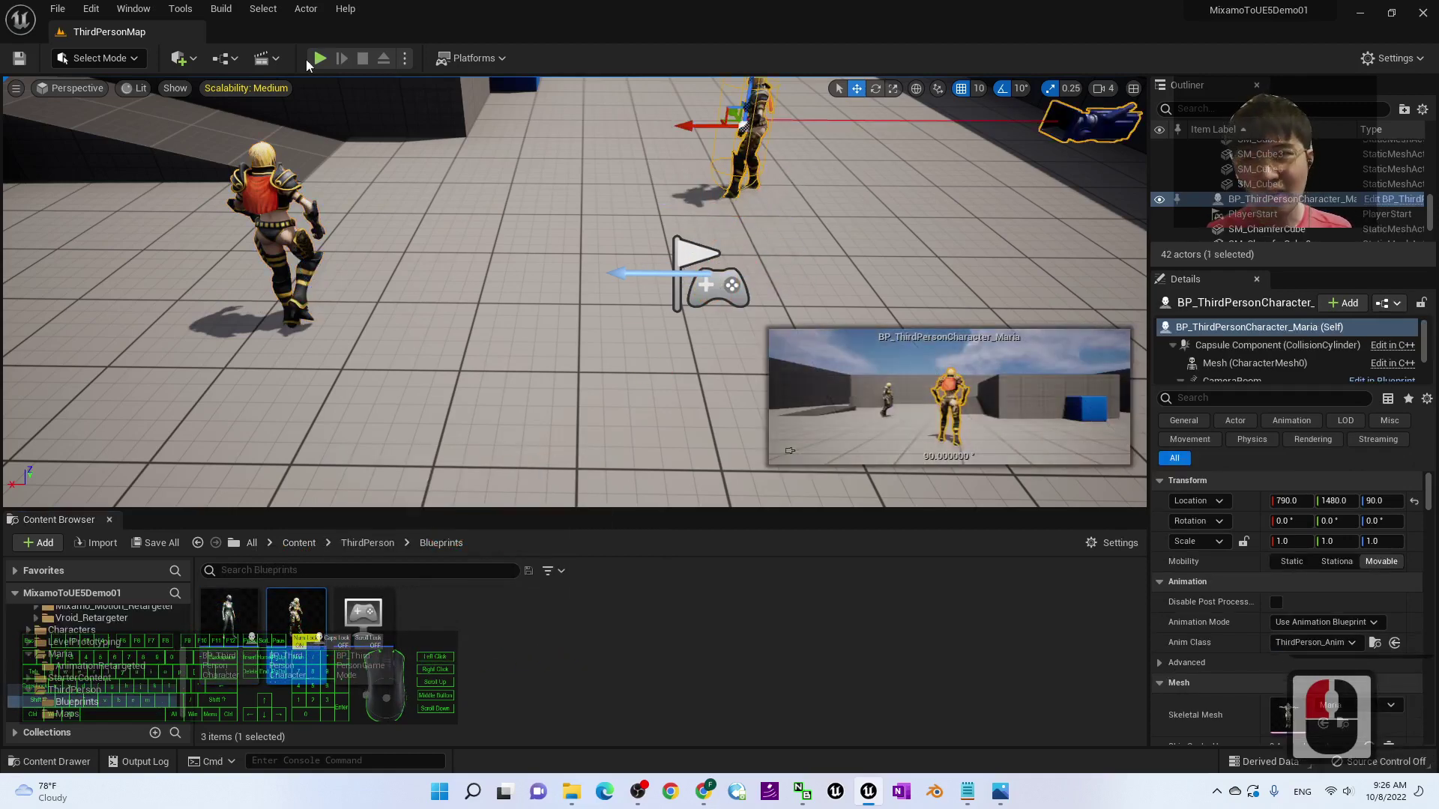
pyautogui.click(320, 58)
# Run Maria across the floor and back toward the camera in the running game.
pyautogui.press('a')
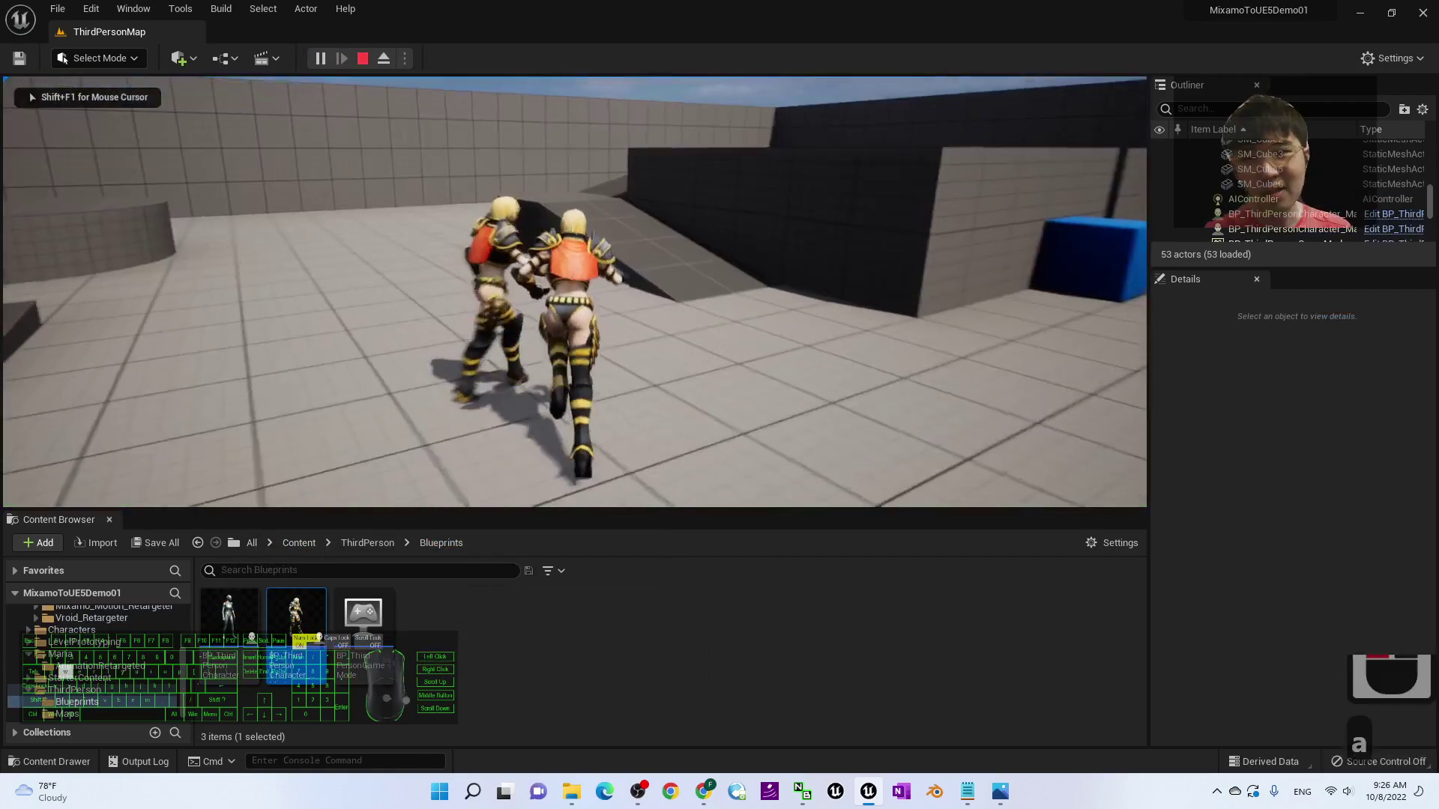
pyautogui.press('d')
pyautogui.press('w')
pyautogui.press('w')
pyautogui.press('w')
pyautogui.press('w')
pyautogui.press('d')
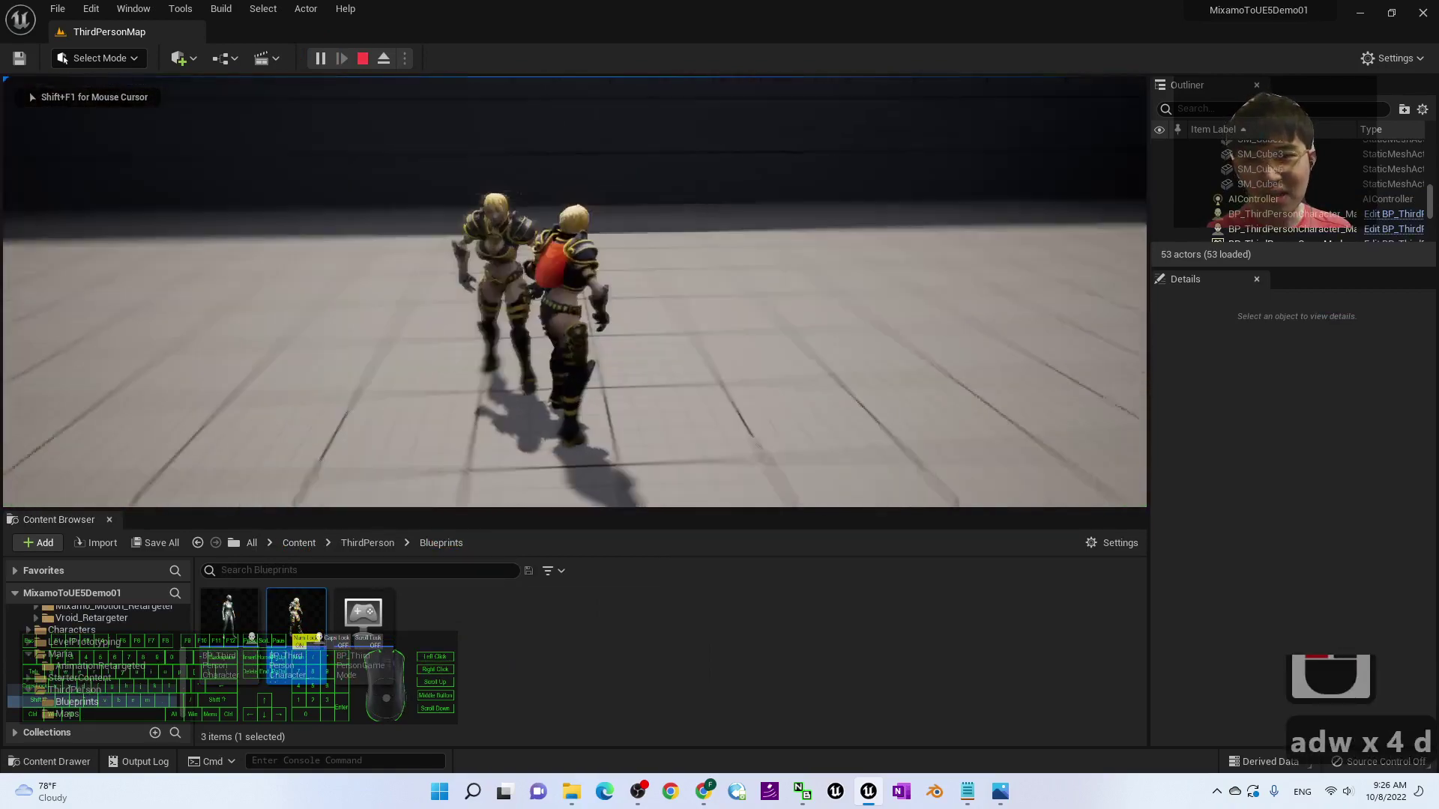
pyautogui.press('w')
pyautogui.press('a')
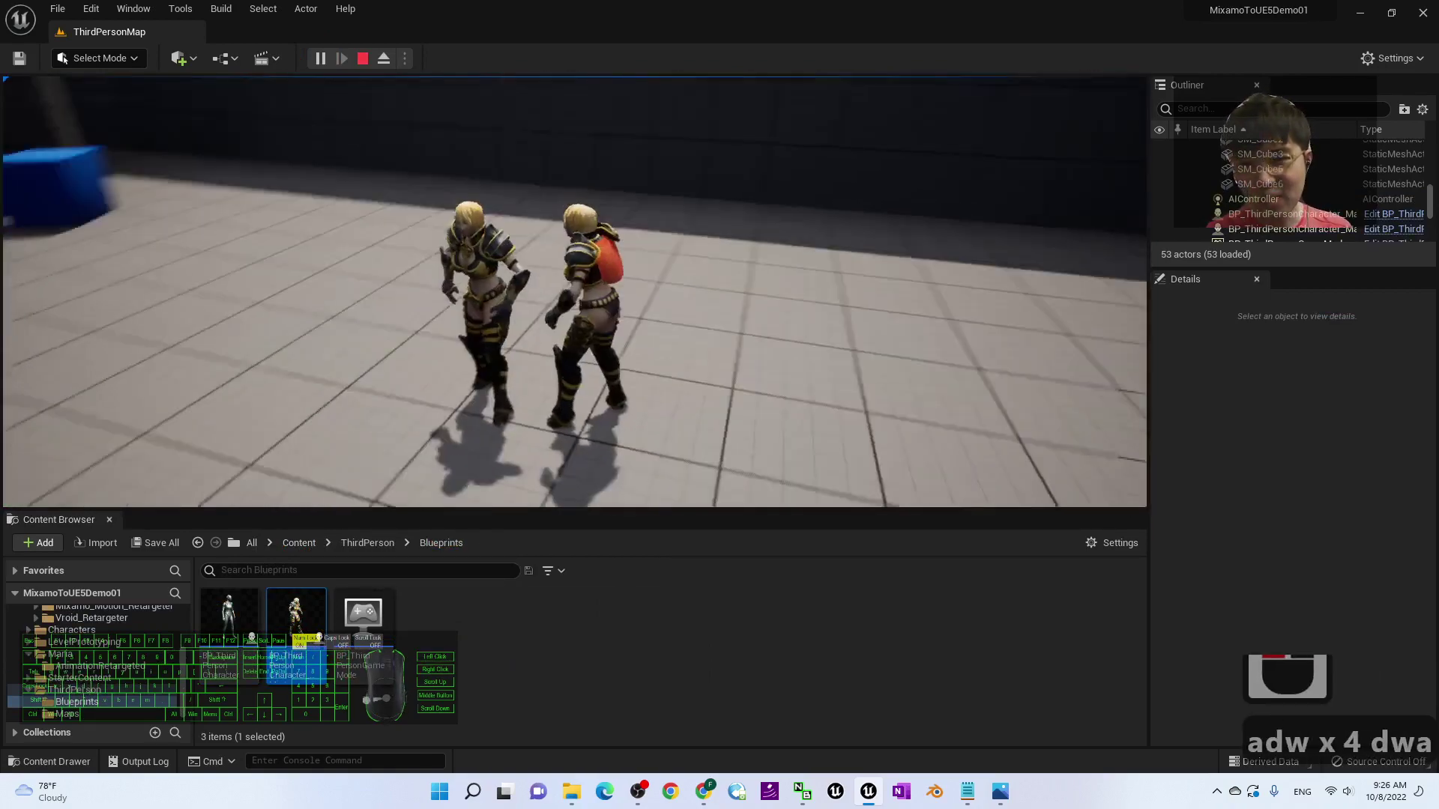
pyautogui.press('s')
pyautogui.press('a')
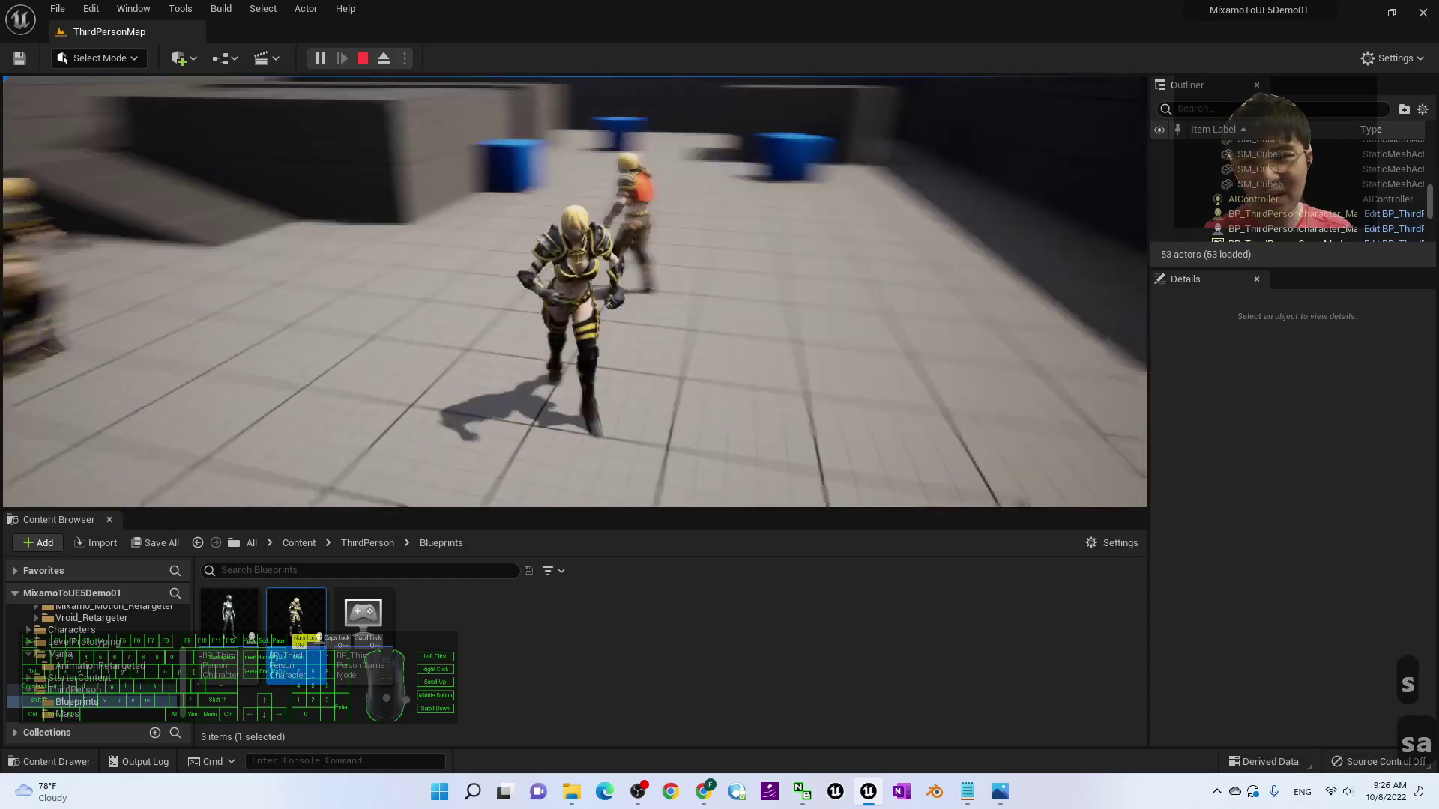
# Run Maria among the NPC copies, stop the playtest, and open BP_ThirdPersonCharacter_Maria.
pyautogui.press('w')
pyautogui.press('a')
pyautogui.press('d')
pyautogui.press('s')
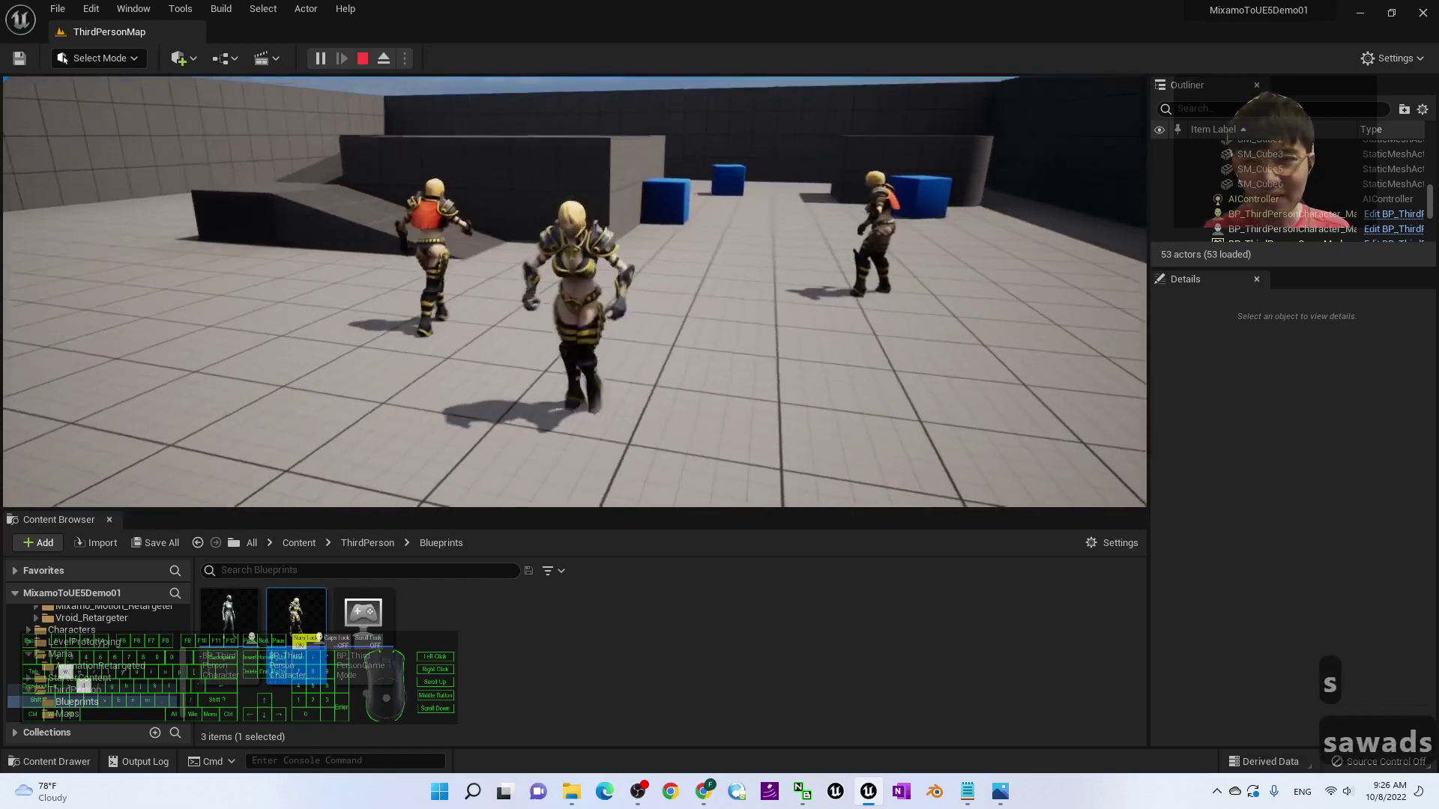
pyautogui.press('w')
pyautogui.press('d')
pyautogui.press('w')
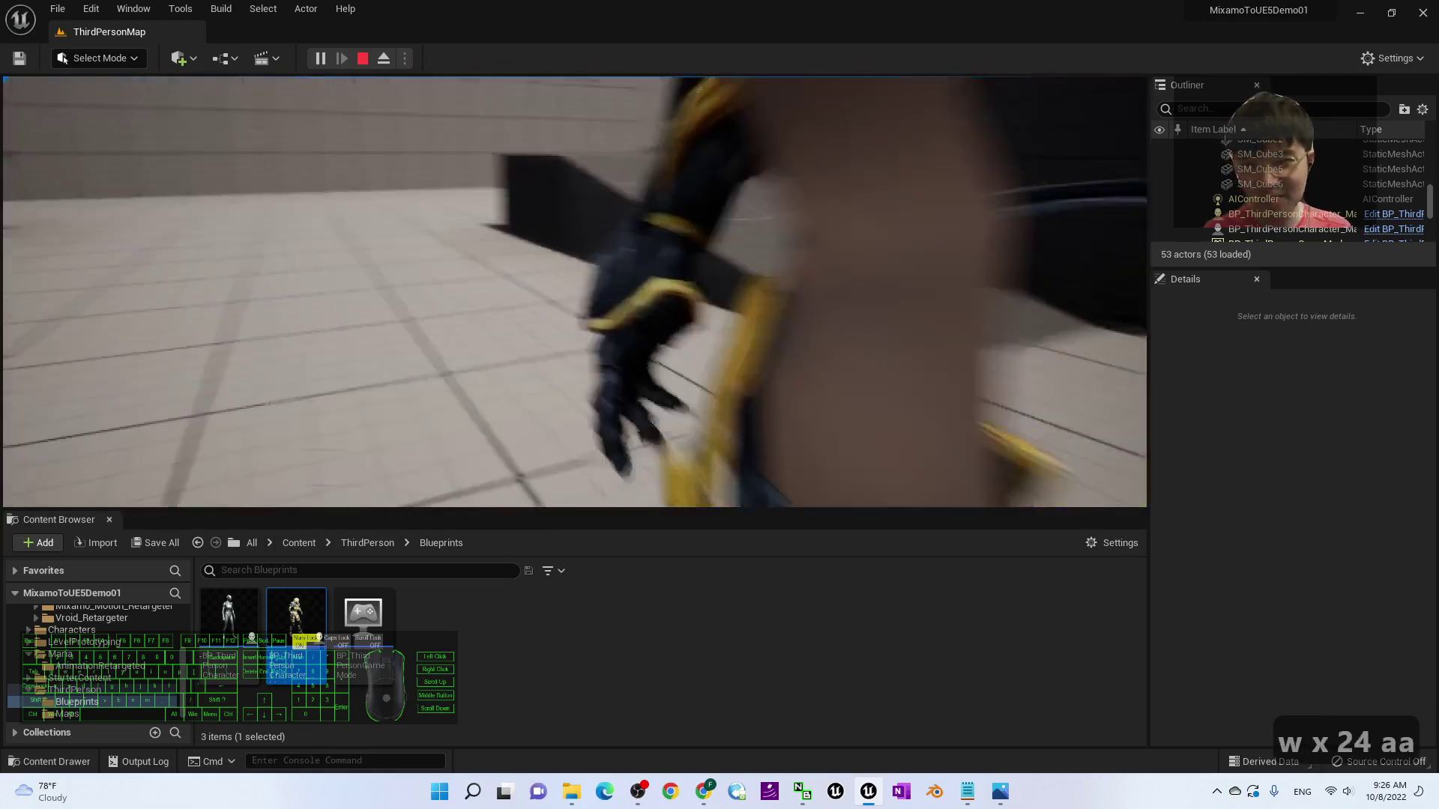
pyautogui.press('s')
pyautogui.press('d')
pyautogui.press('w')
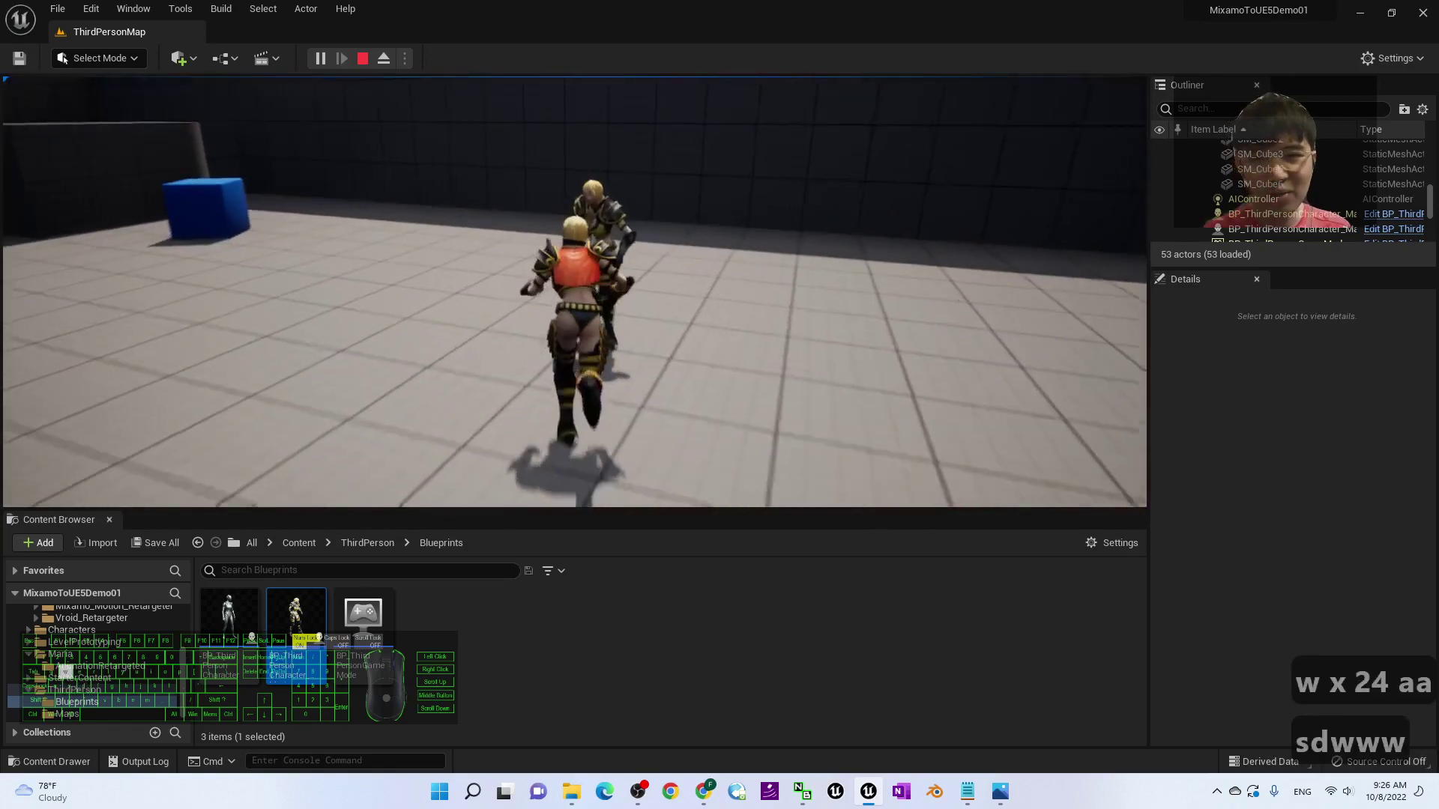
pyautogui.press('Escape')
pyautogui.doubleClick(298, 625)
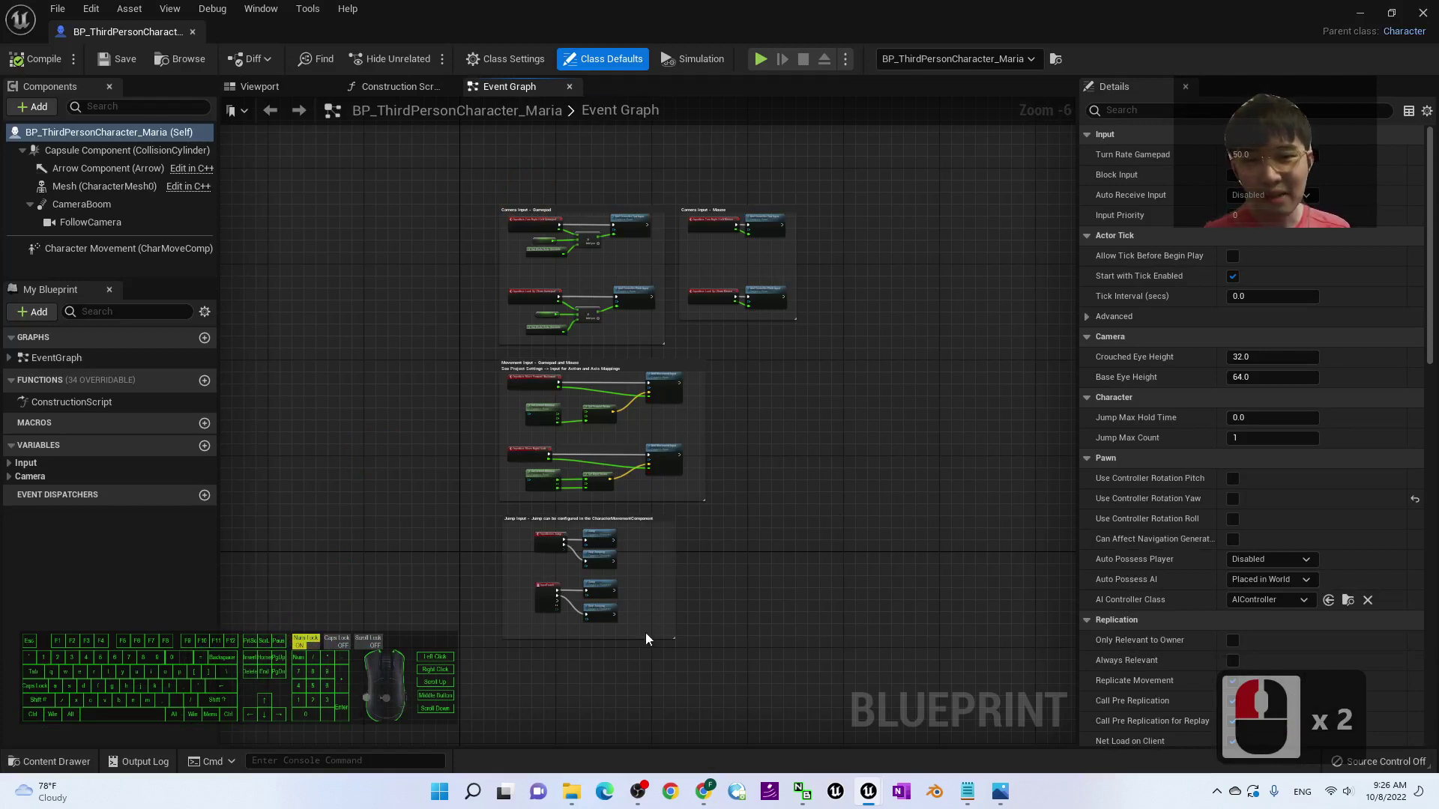
# Zoom and pan the Event Graph to the movement and jump nodes, then close the Blueprint.
pyautogui.scroll(2, 946, 564)
pyautogui.moveTo(580, 562); pyautogui.dragTo(822, 504, button='right')
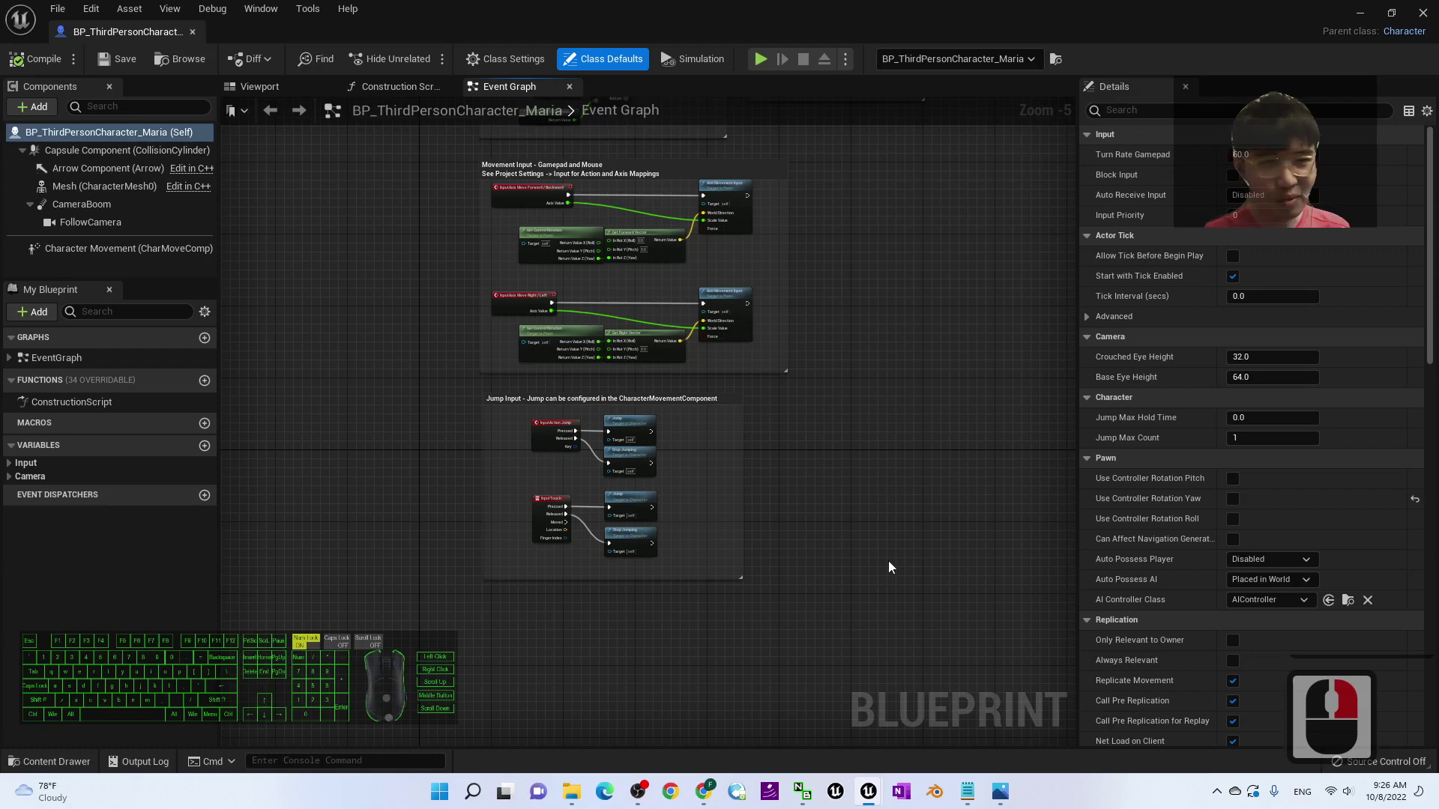
pyautogui.click(1423, 13)
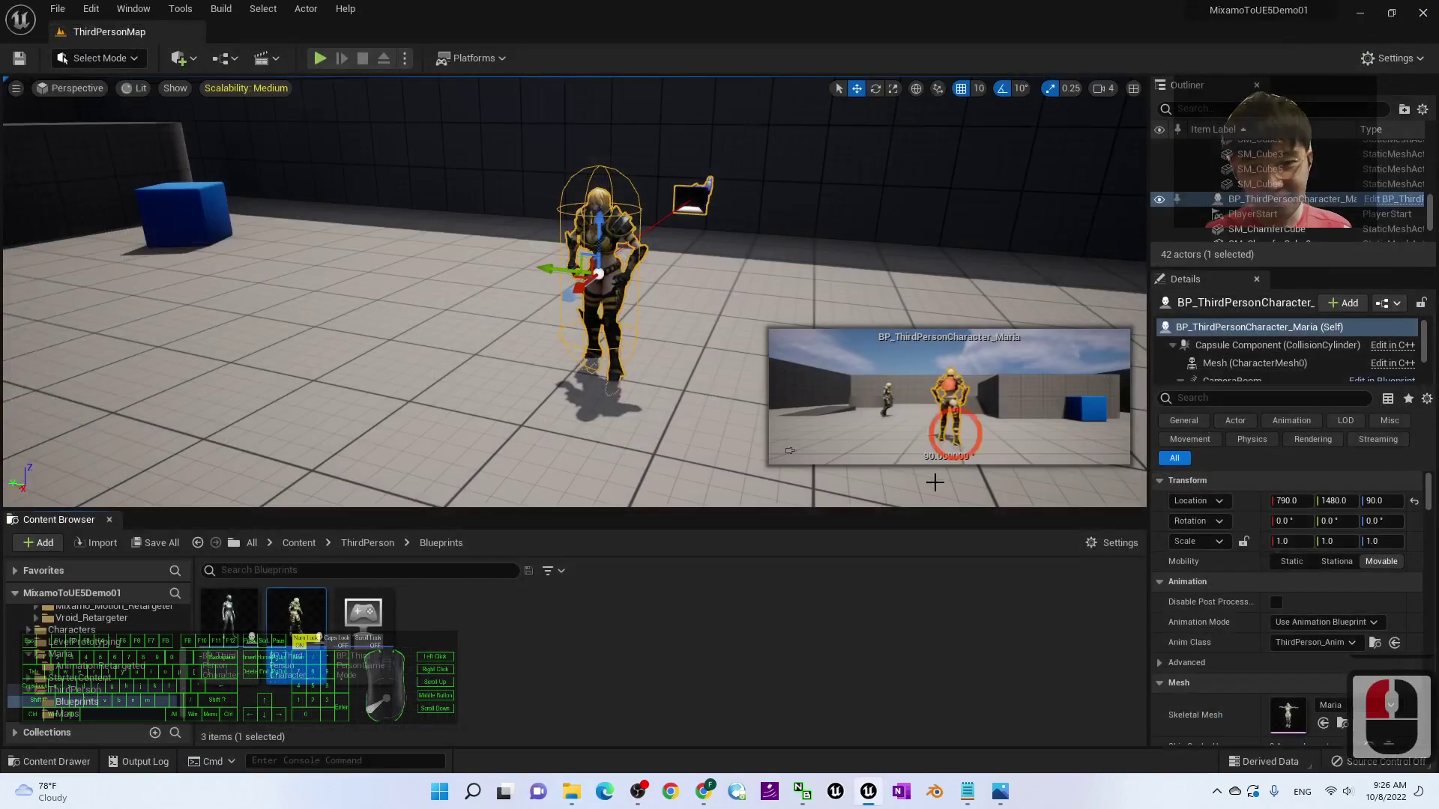
pyautogui.click(1001, 795)
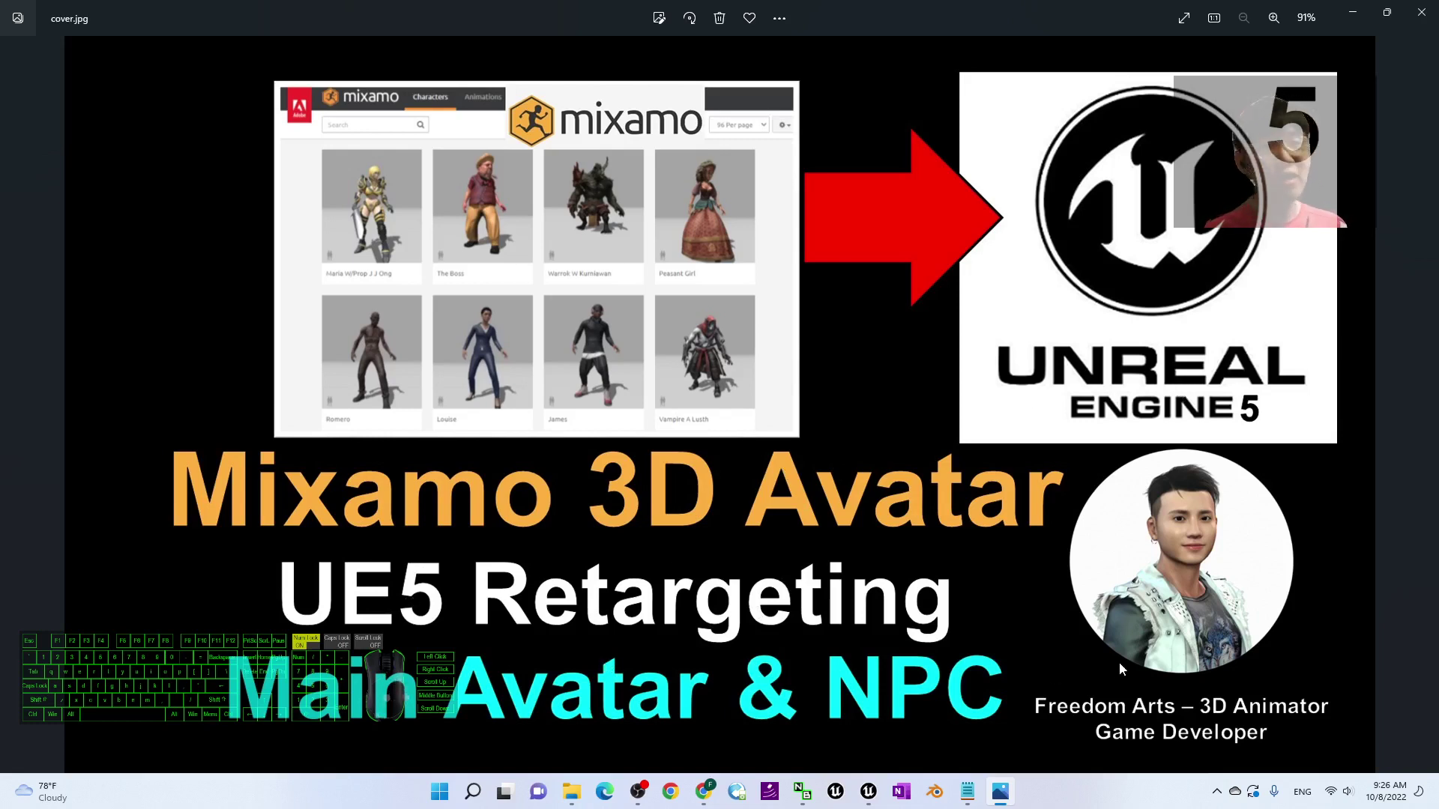
pyautogui.click(1355, 13)
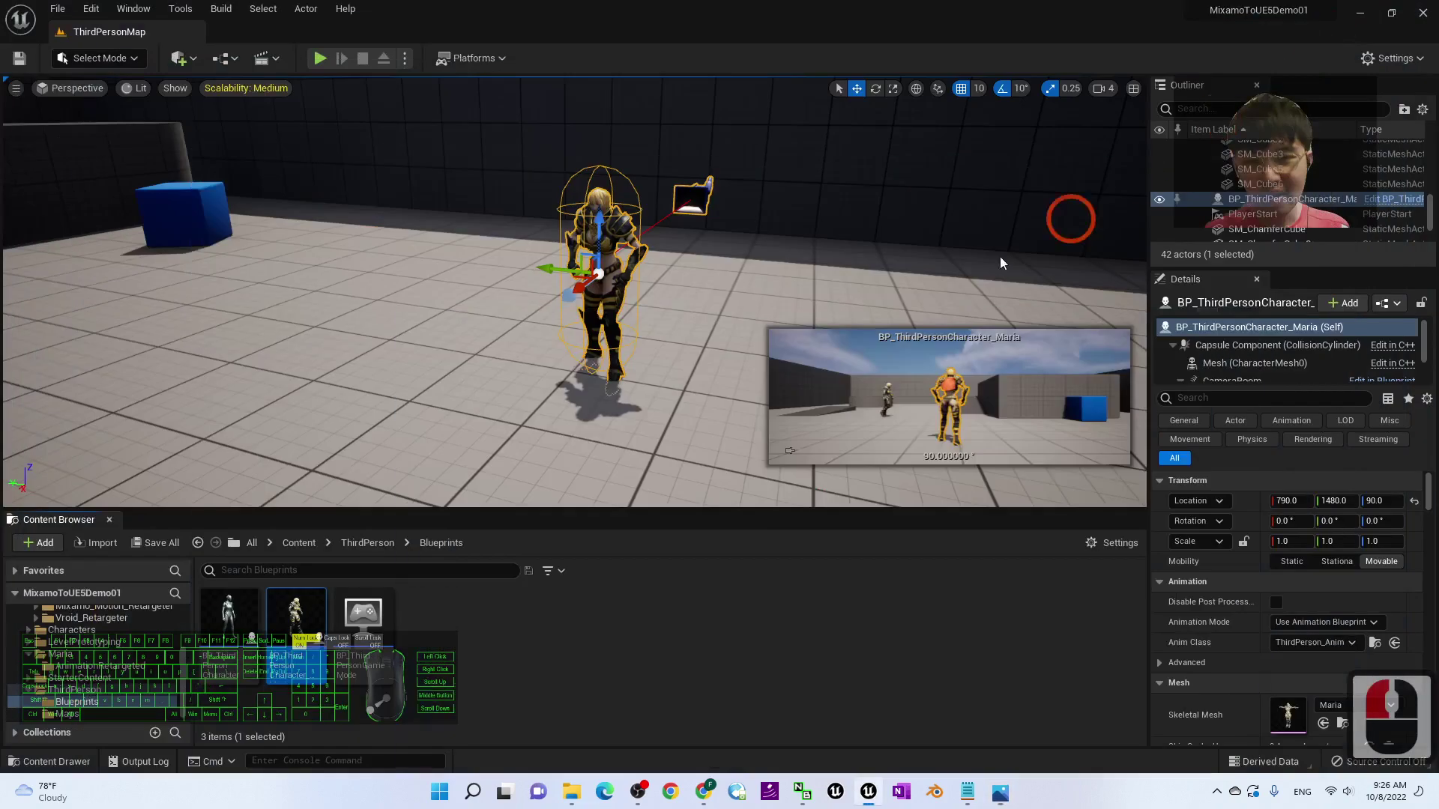
pyautogui.click(319, 58)
pyautogui.press('d')
pyautogui.press('a')
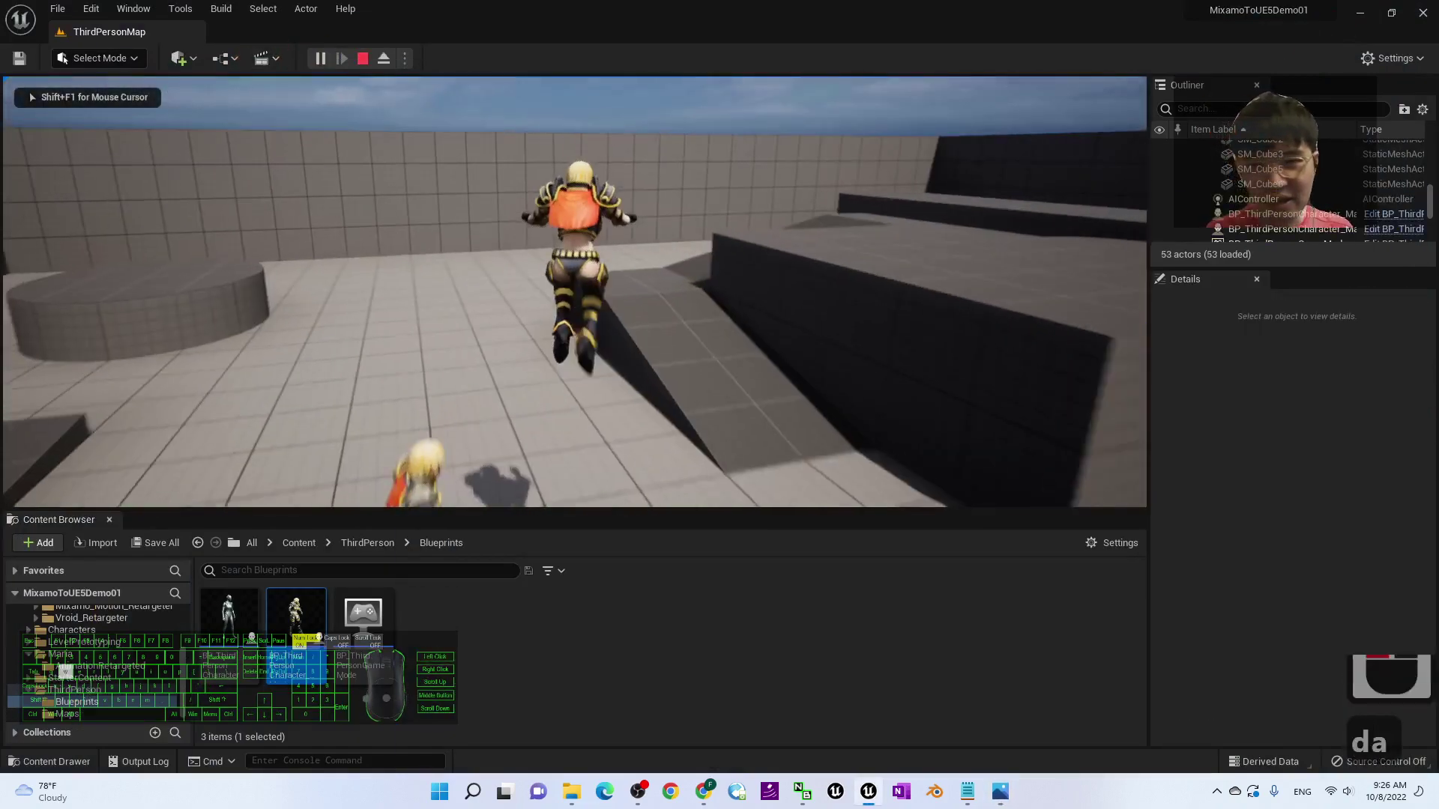
pyautogui.press('d')
pyautogui.press('a')
pyautogui.press('d')
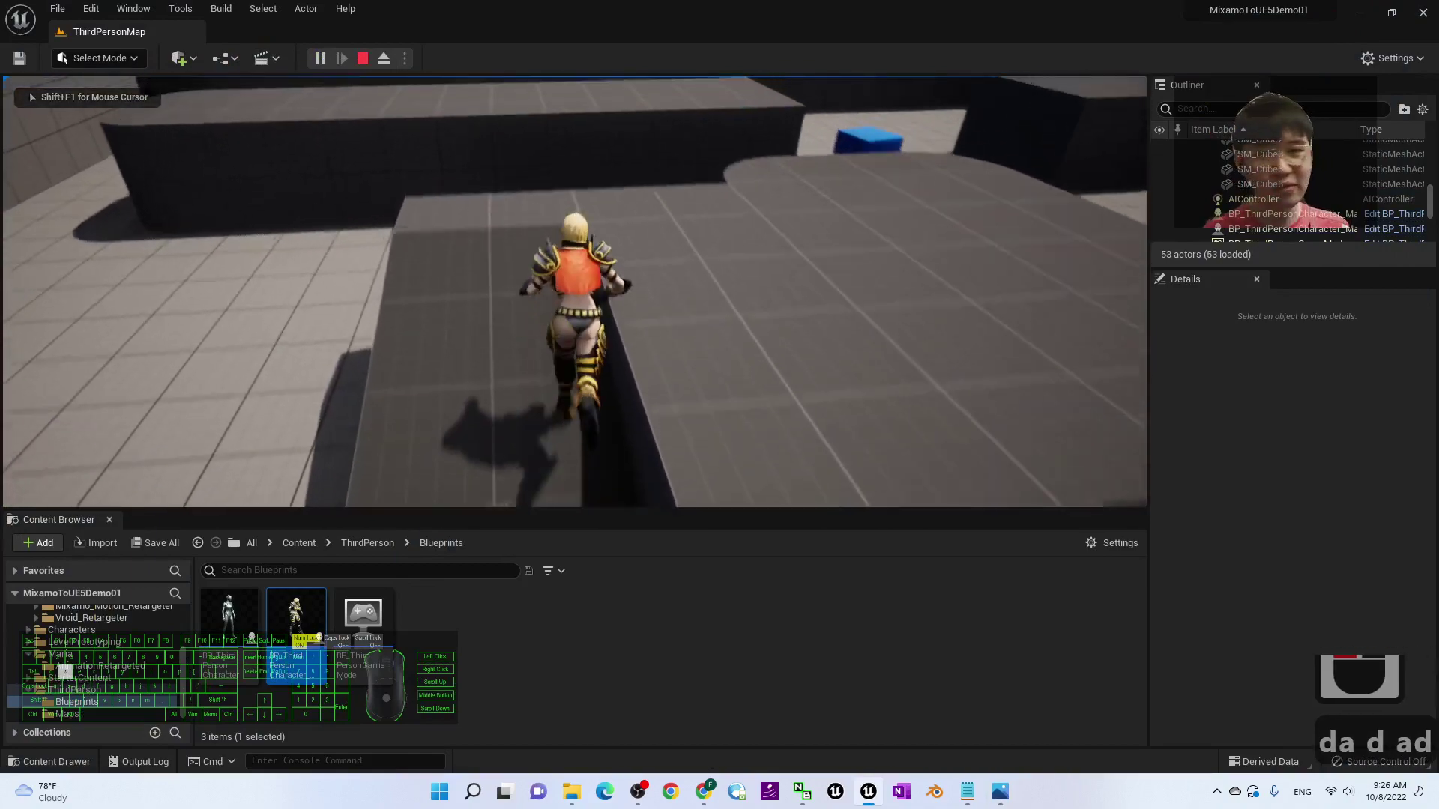
pyautogui.press('d')
pyautogui.press('s')
pyautogui.press('s')
pyautogui.press('s')
pyautogui.press('s')
pyautogui.press('s')
pyautogui.press('s')
pyautogui.press('s')
pyautogui.press('s')
pyautogui.press('s')
pyautogui.press('s')
pyautogui.press('d')
pyautogui.press('w')
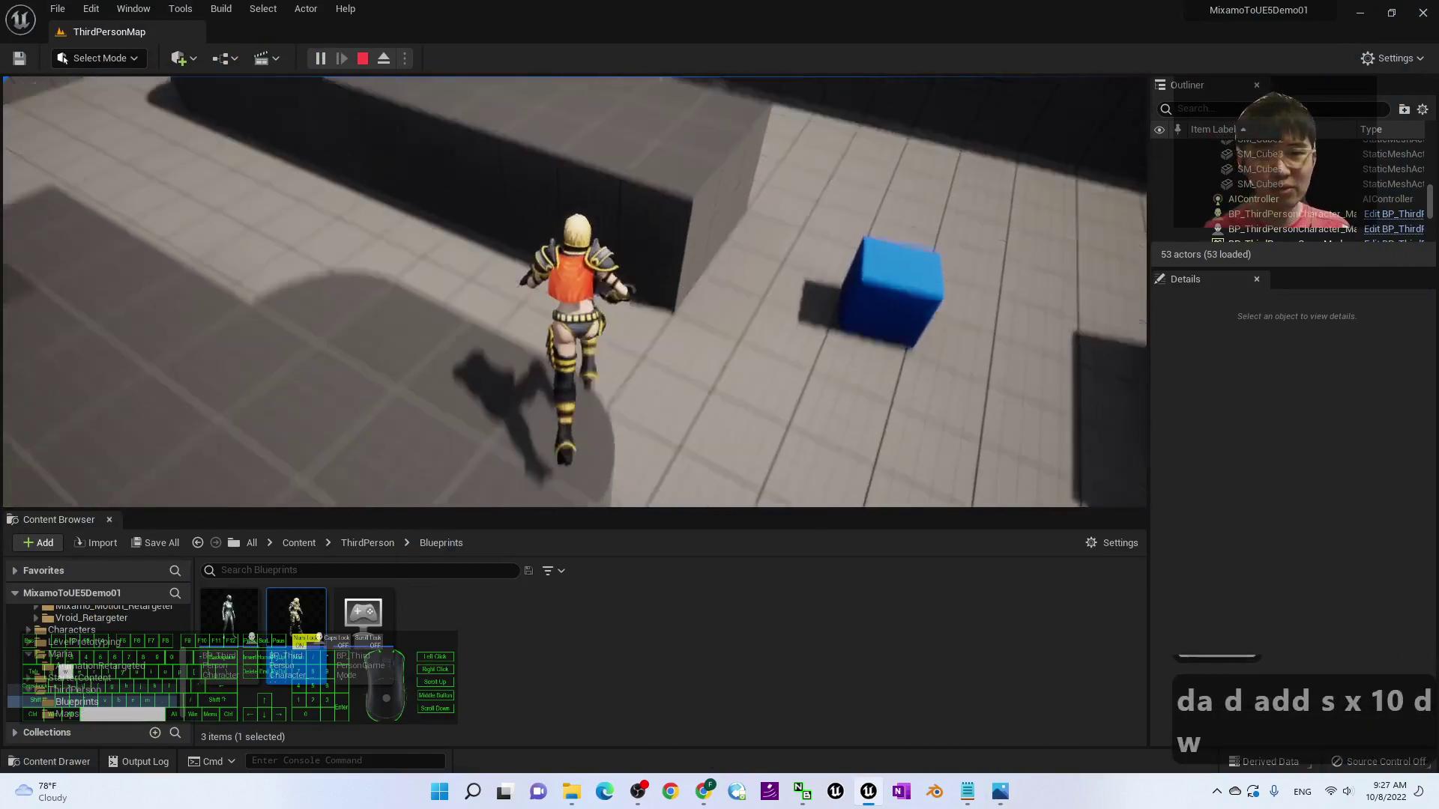
pyautogui.press('d')
pyautogui.press('a')
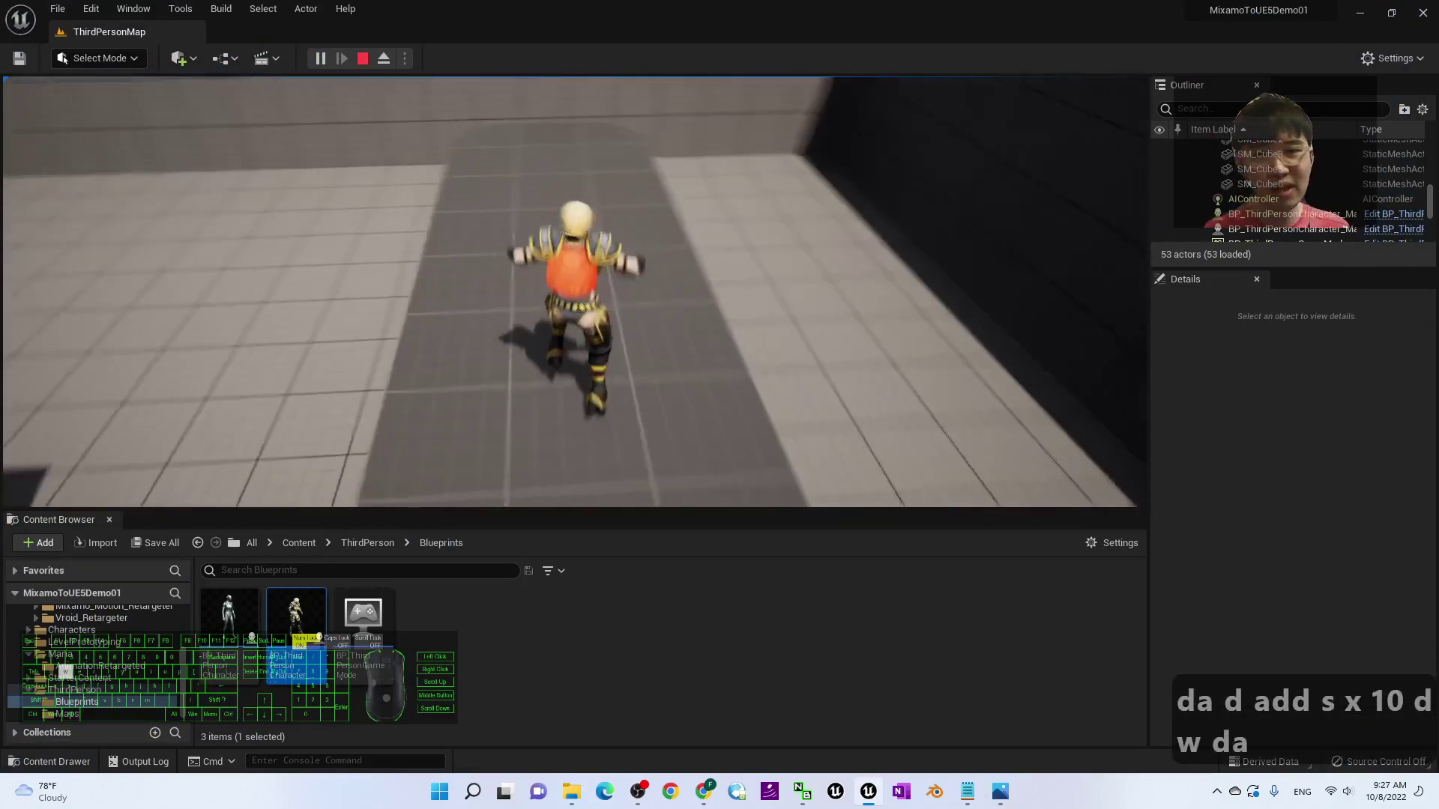
pyautogui.press('s')
pyautogui.press('a')
pyautogui.press('w')
pyautogui.press('a')
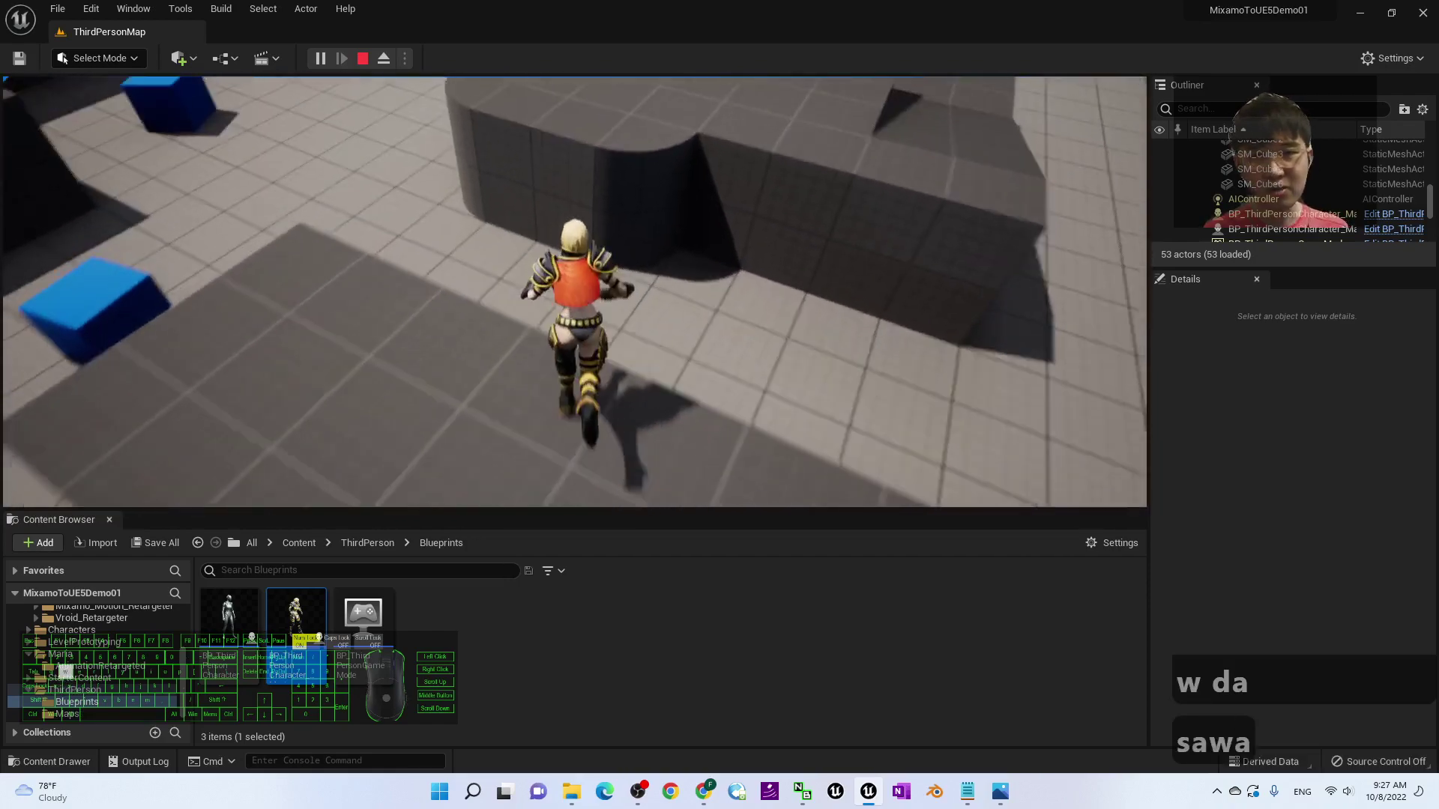
pyautogui.press('d')
pyautogui.press('a')
pyautogui.press('a')
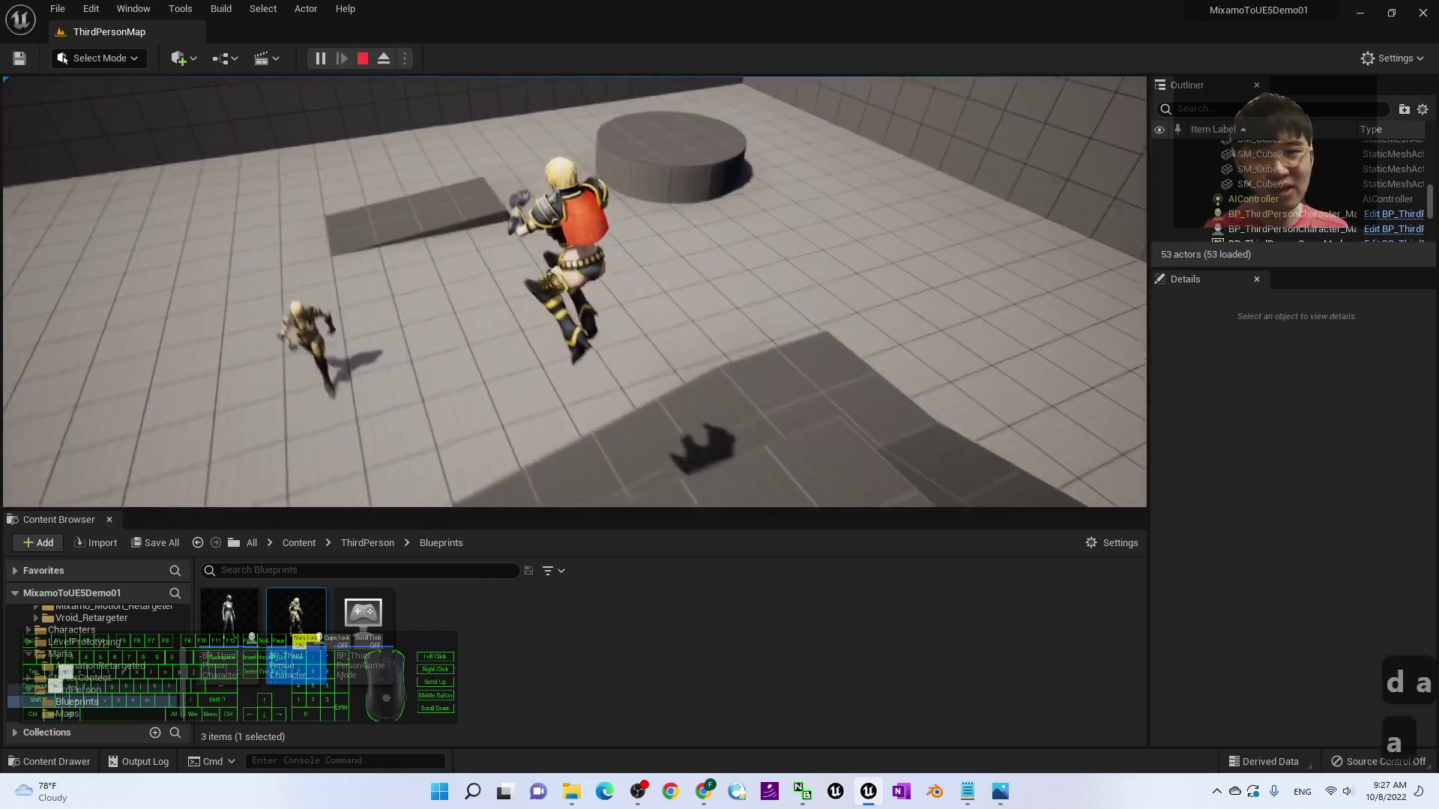
pyautogui.press('a')
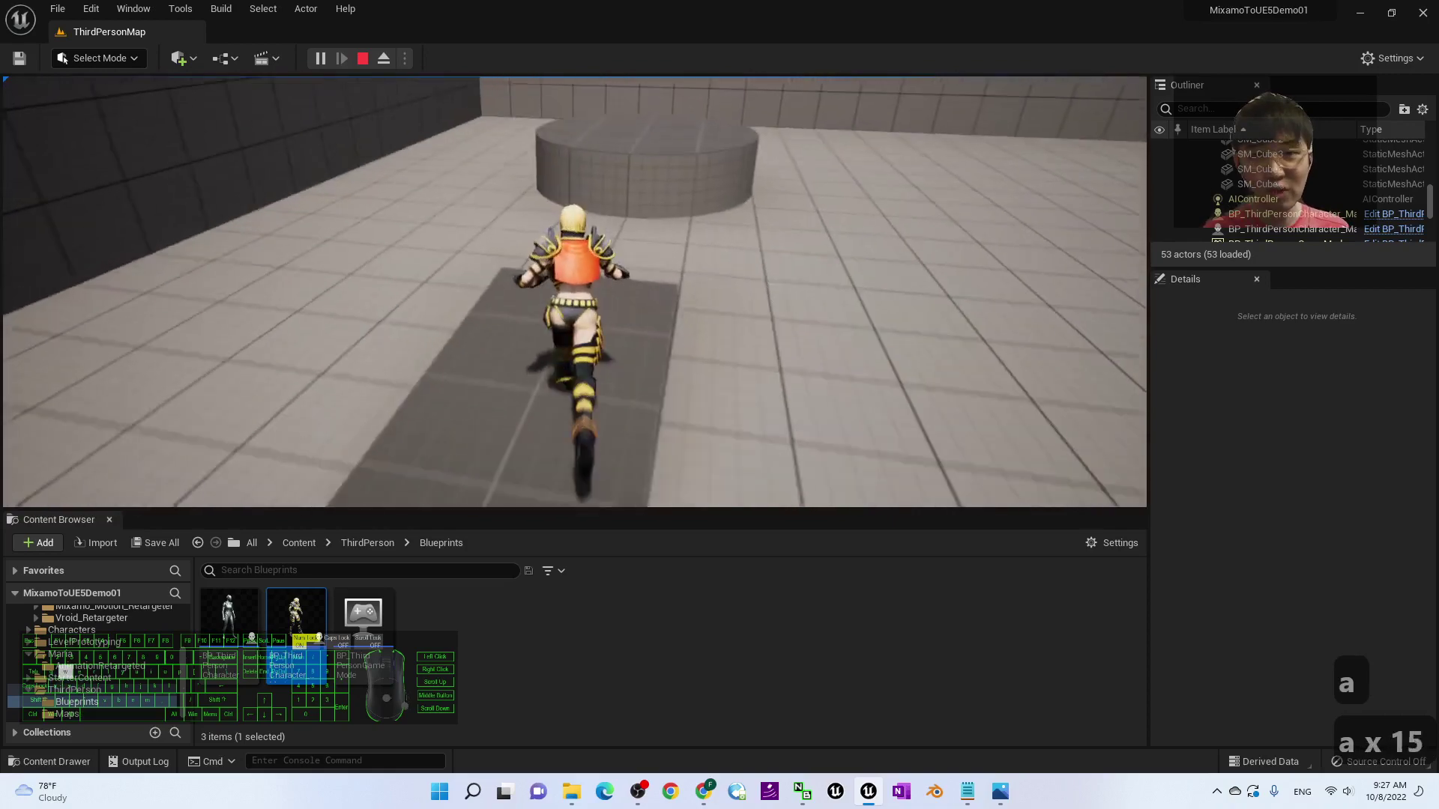
pyautogui.press('d')
pyautogui.press('a')
pyautogui.press('a')
pyautogui.press('s')
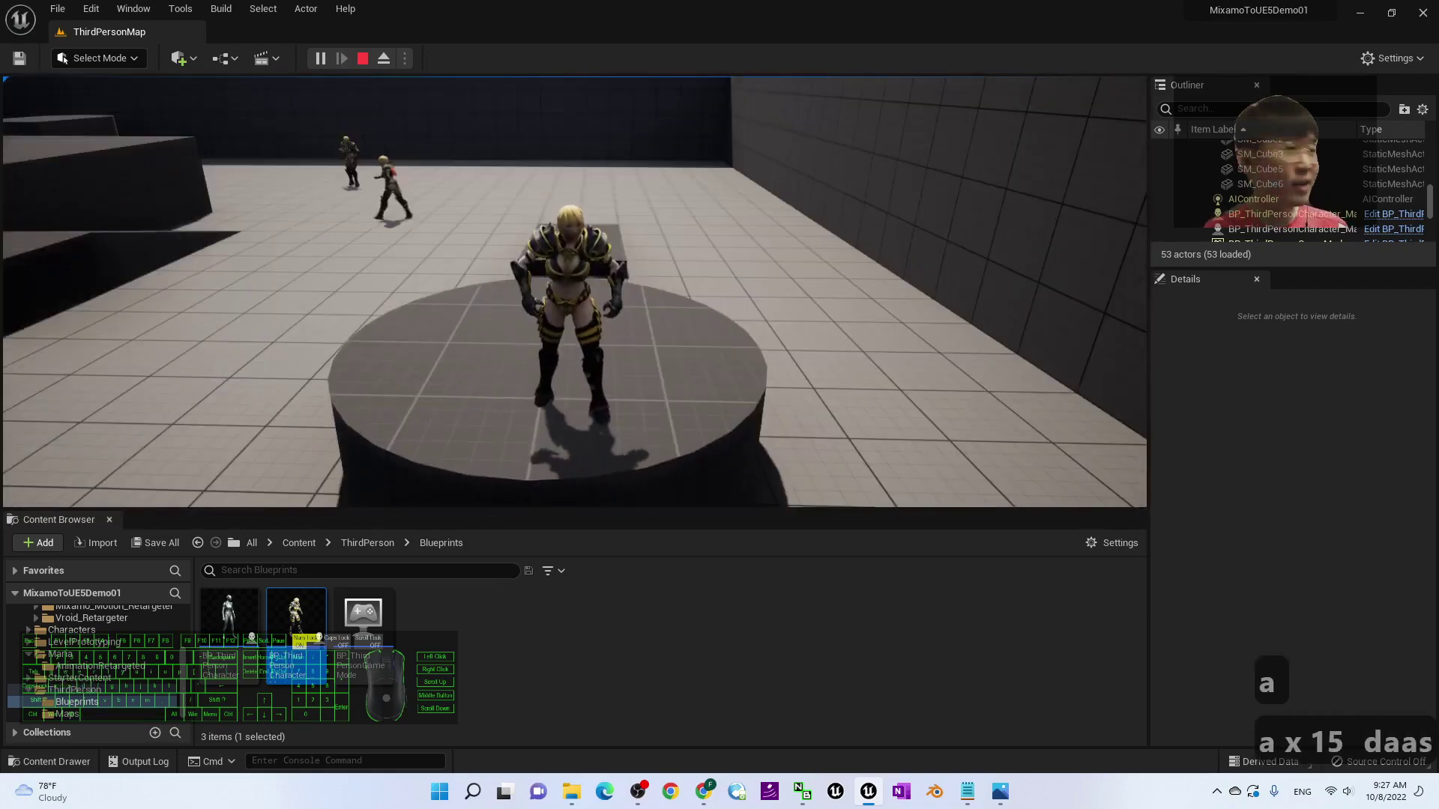
pyautogui.press('w')
pyautogui.press('a')
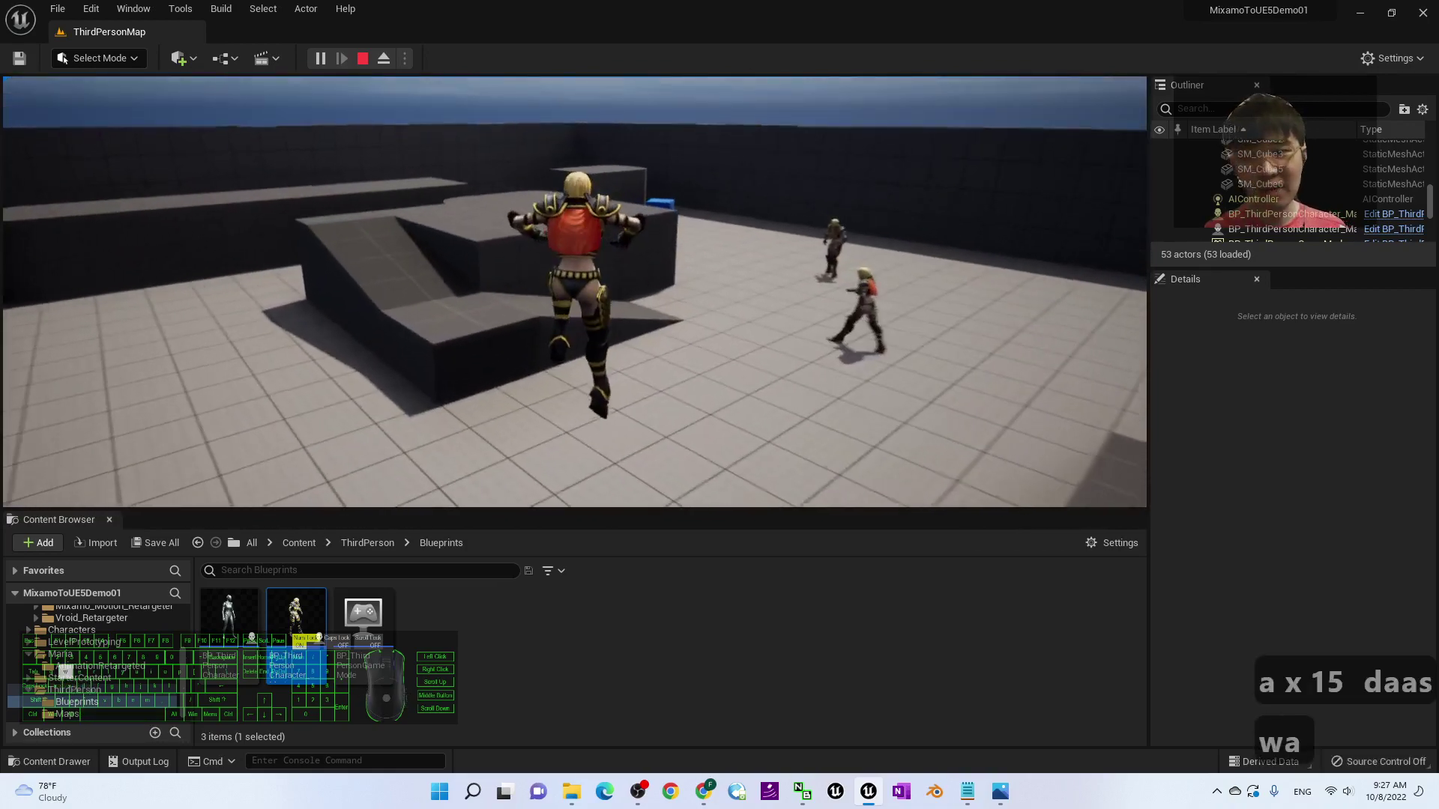
pyautogui.press('a')
pyautogui.press('a')
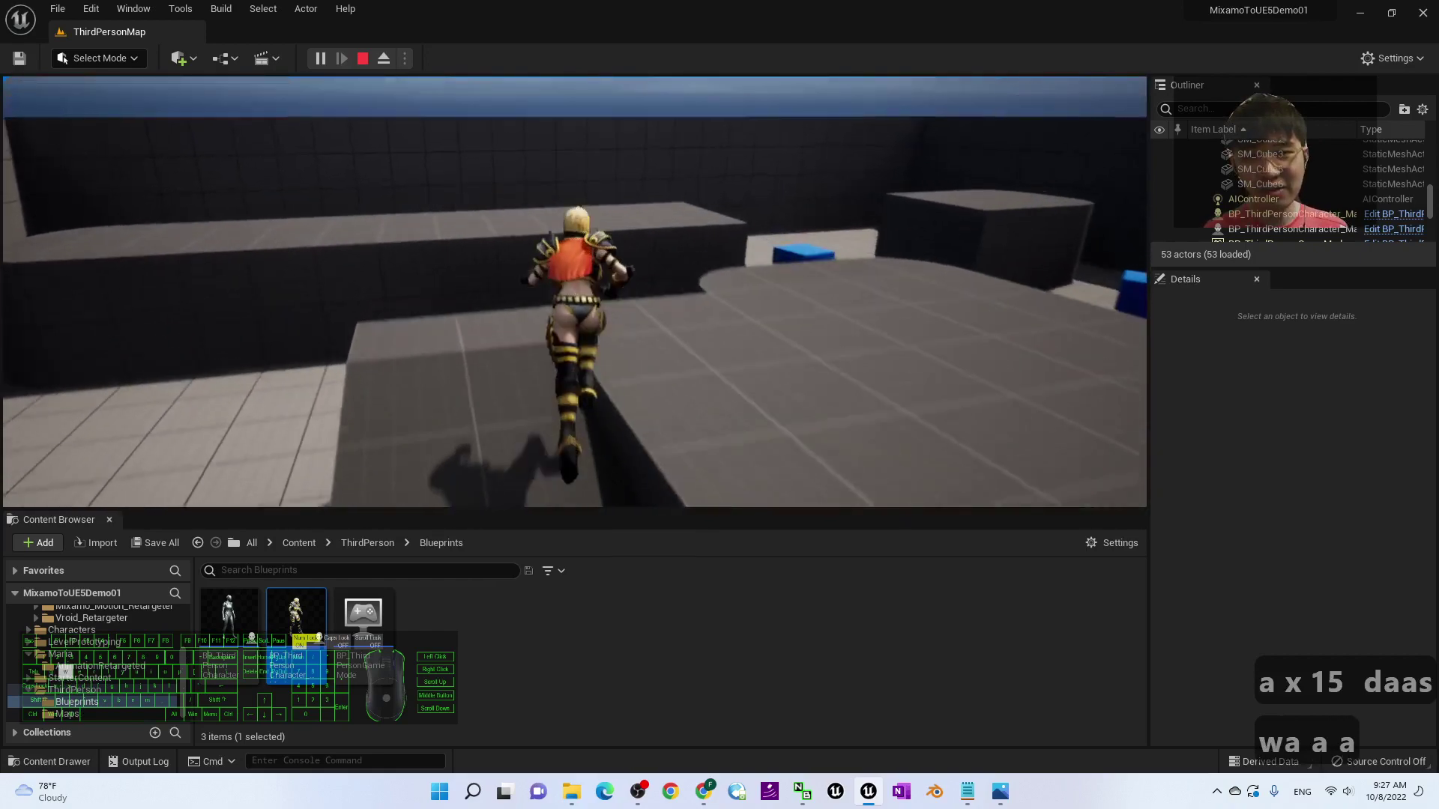
pyautogui.press('d')
pyautogui.press('s')
pyautogui.press('d')
pyautogui.press('w')
pyautogui.press('w')
pyautogui.press('w')
pyautogui.press('w')
pyautogui.press('w')
pyautogui.press('a')
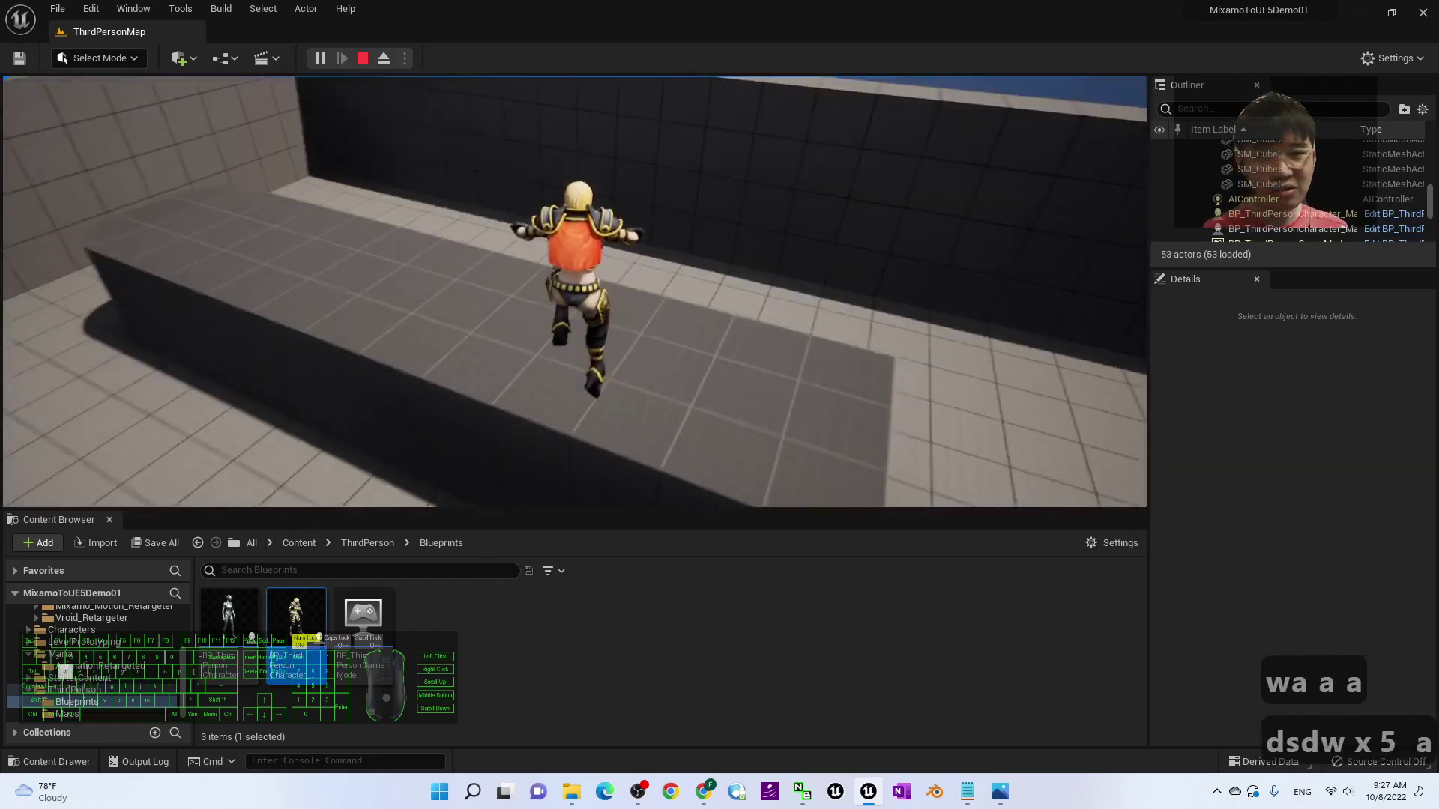
pyautogui.press('d')
pyautogui.press('d')
pyautogui.press('a')
pyautogui.press('s')
pyautogui.press('d')
pyautogui.press('s')
pyautogui.press('a')
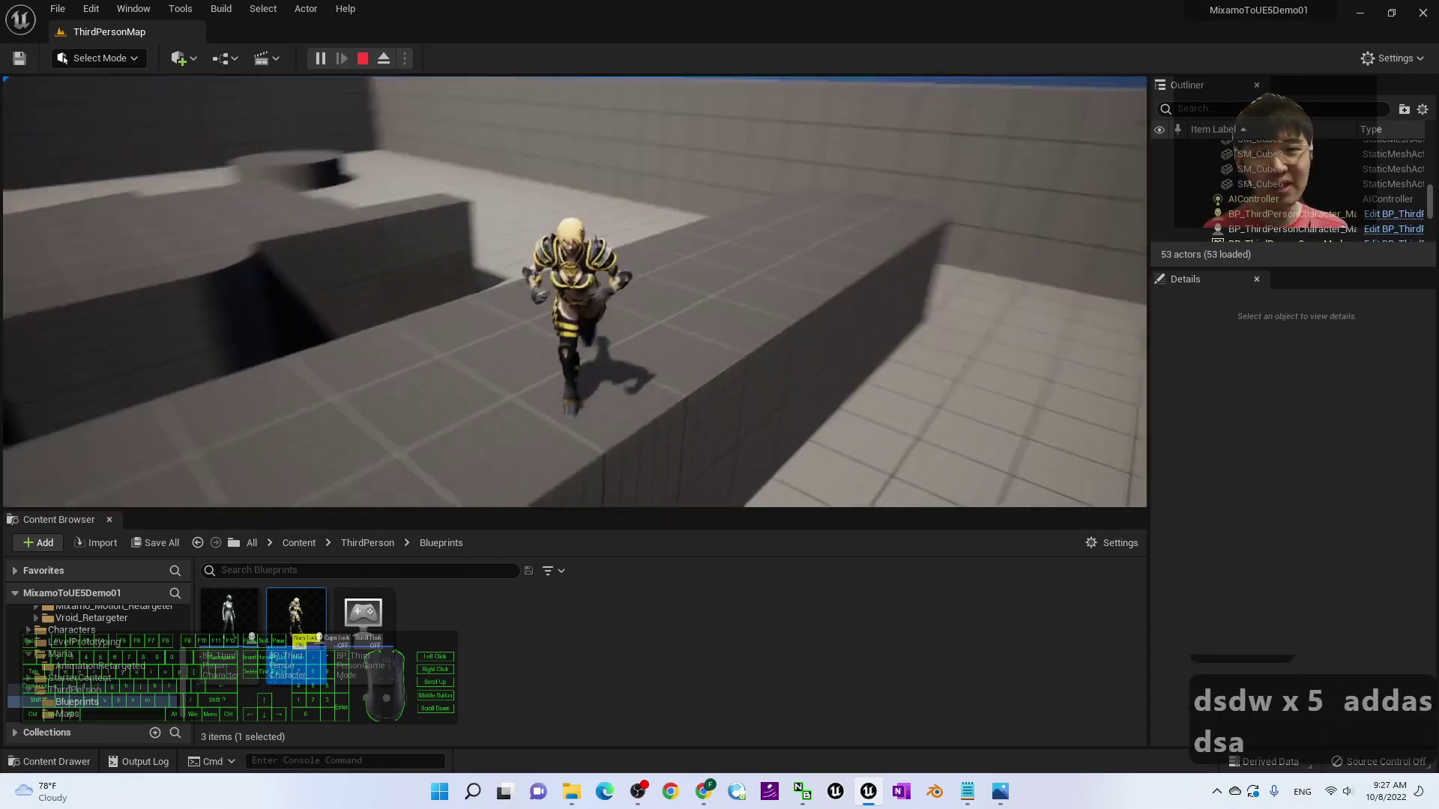
pyautogui.press('w')
pyautogui.press('s')
pyautogui.press('d')
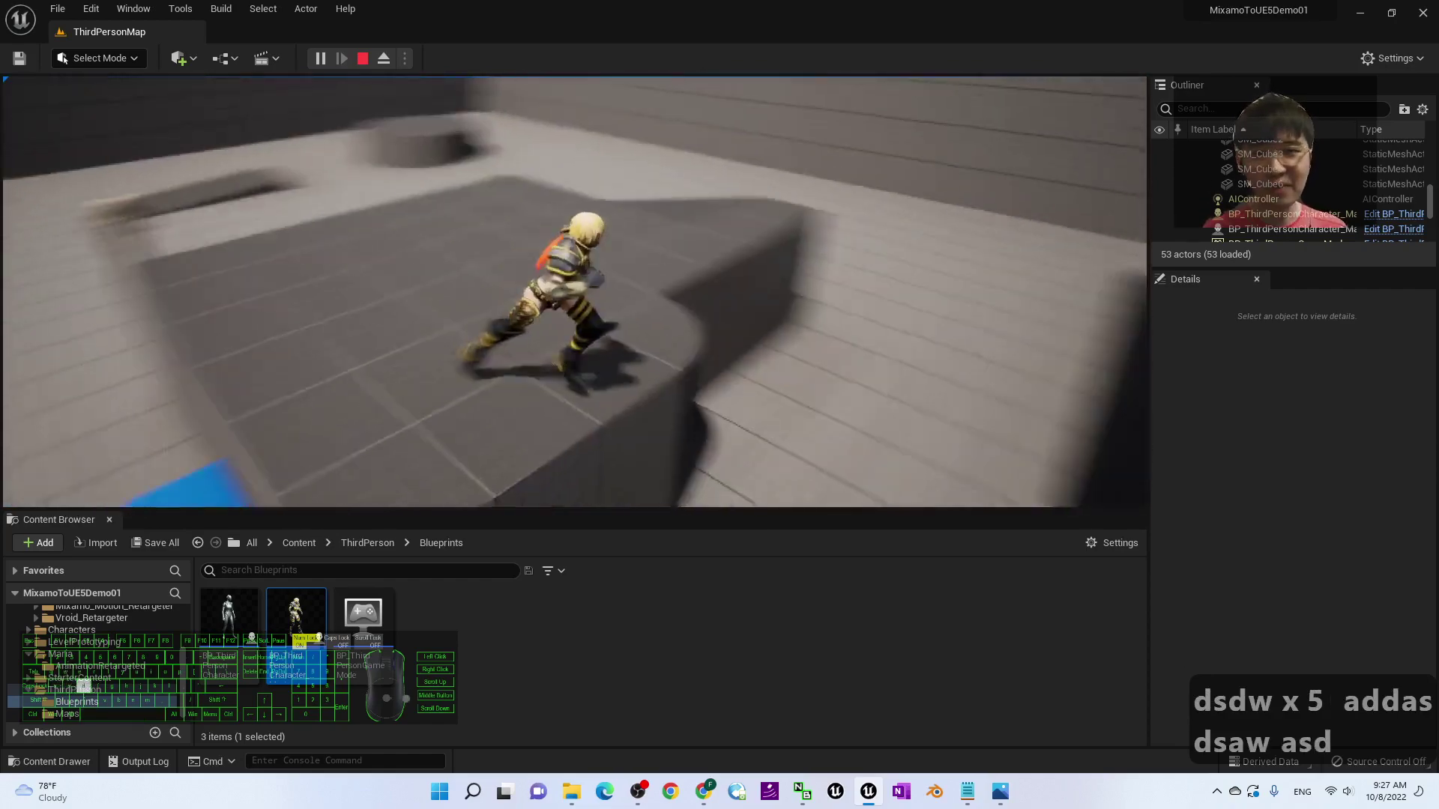
pyautogui.press('w')
pyautogui.press('a')
pyautogui.press('w')
pyautogui.press('a')
pyautogui.press('w')
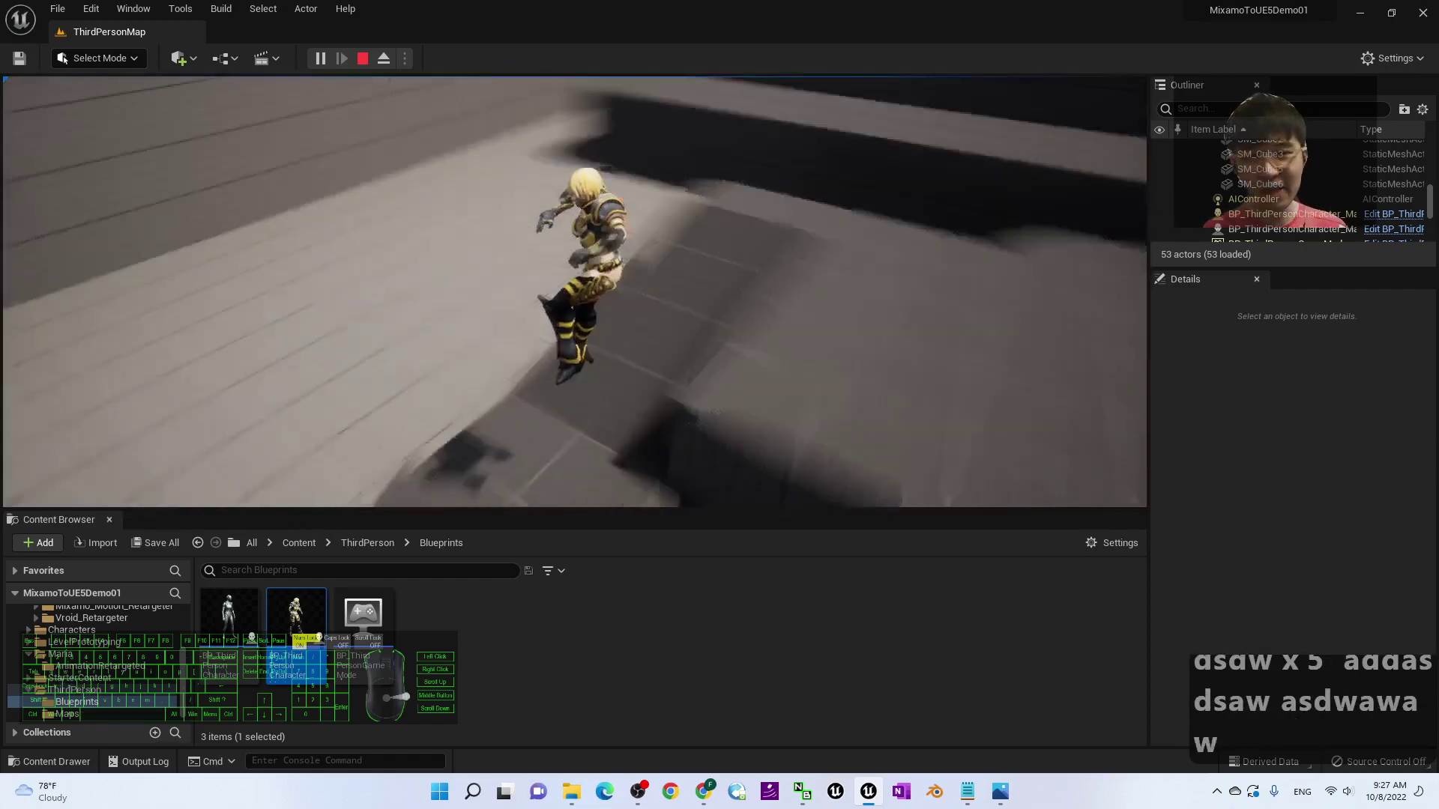
pyautogui.press('s')
pyautogui.press('Escape')
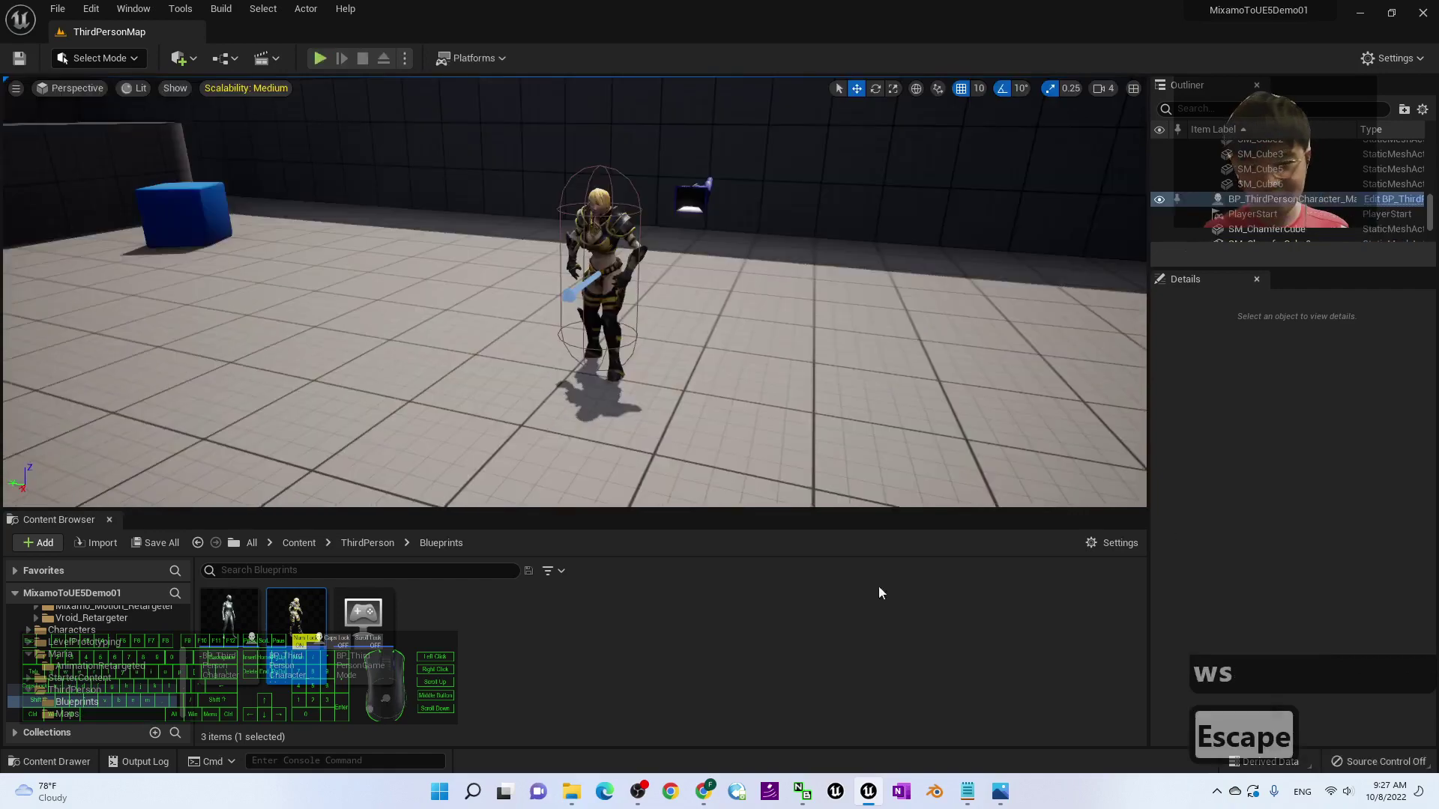